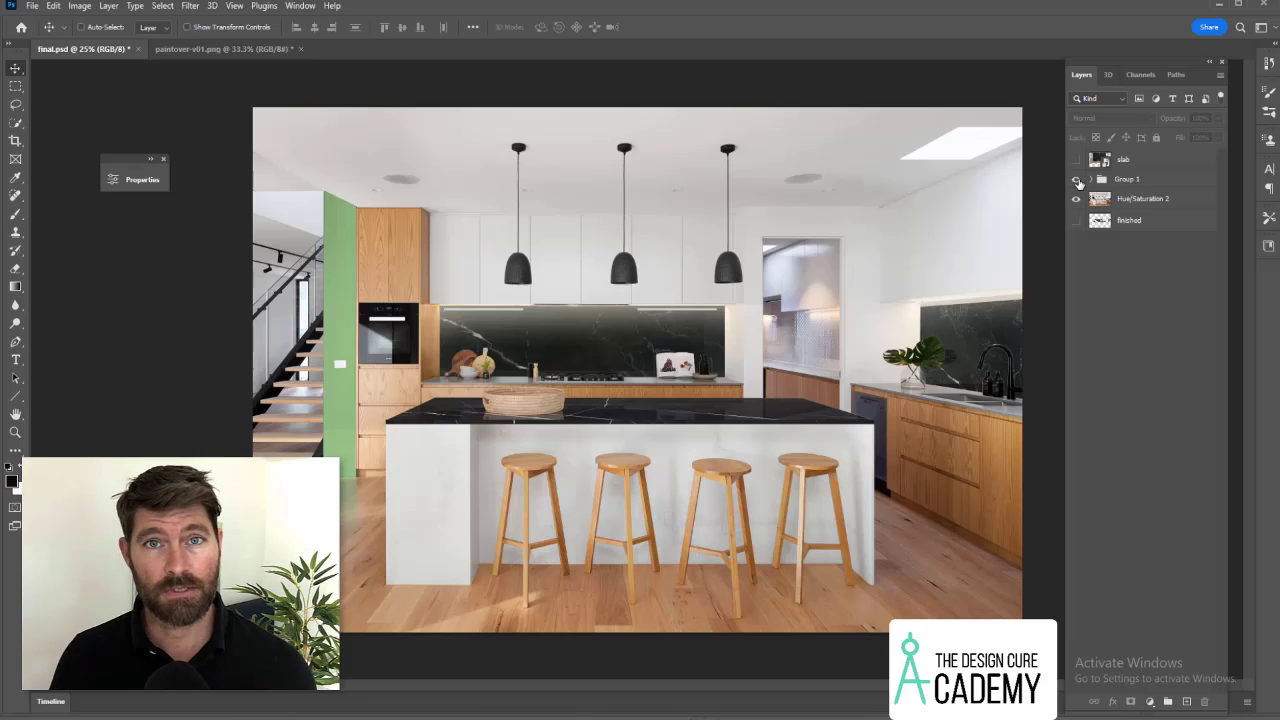
# Toggle the visibility of Group 1 to compare the kitchen with and without its edits, collapse the group, and leave it hidden.
pyautogui.click(1077, 179)
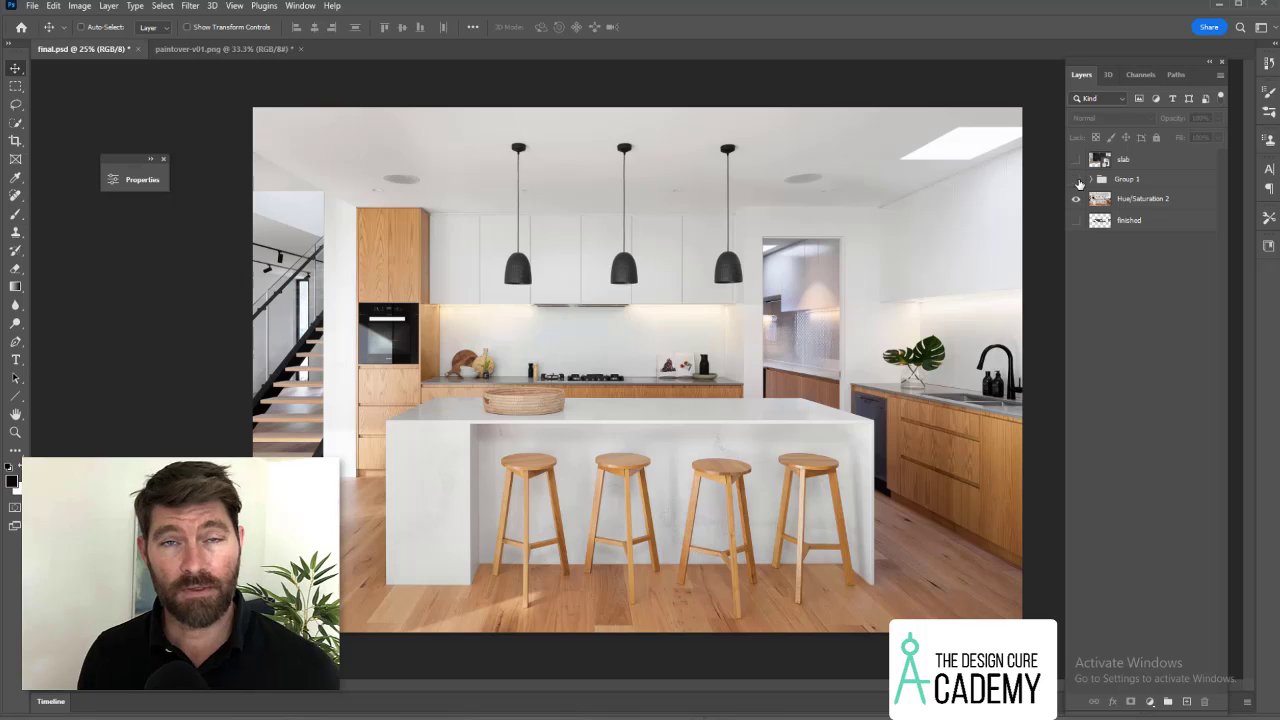
pyautogui.click(1077, 179)
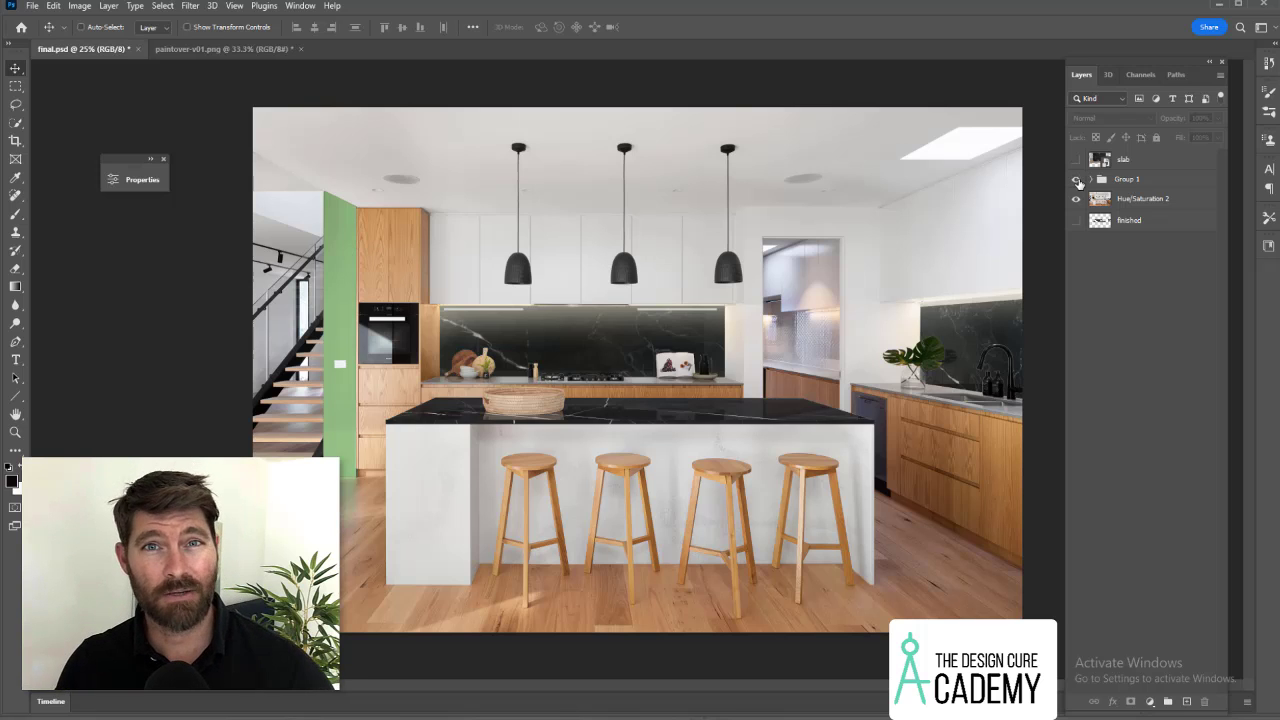
pyautogui.click(1077, 179)
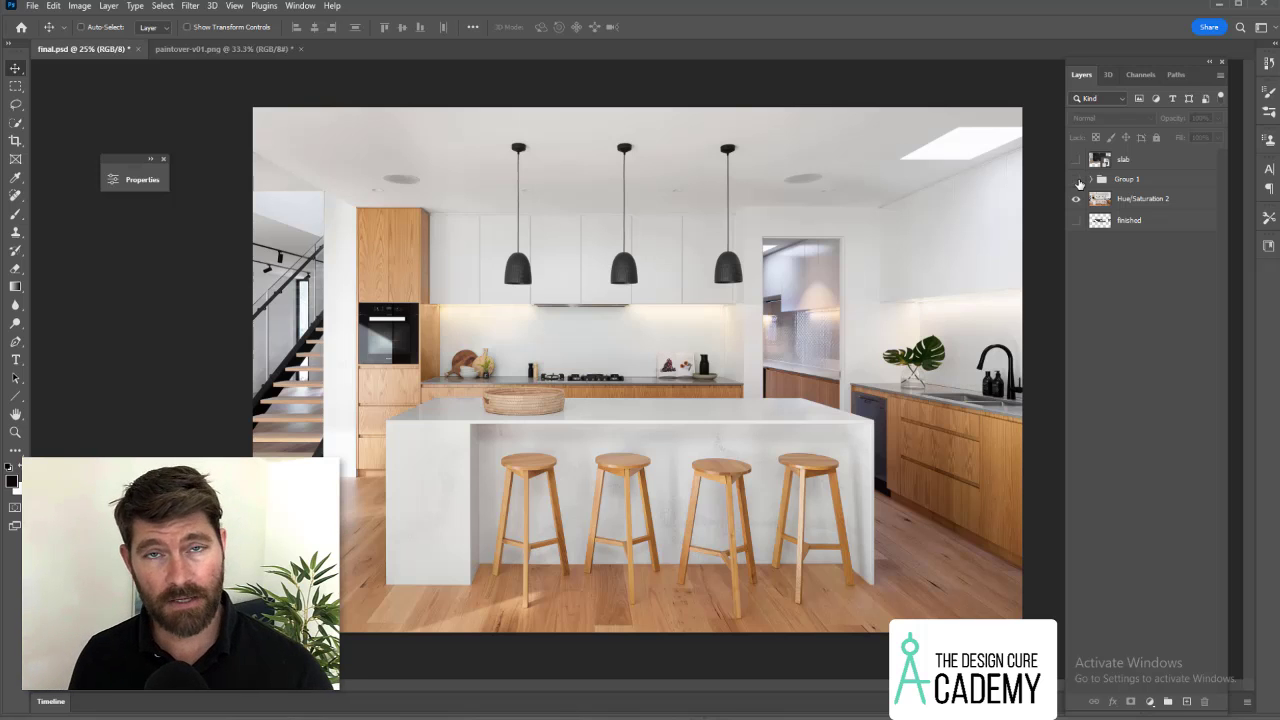
pyautogui.click(1077, 179)
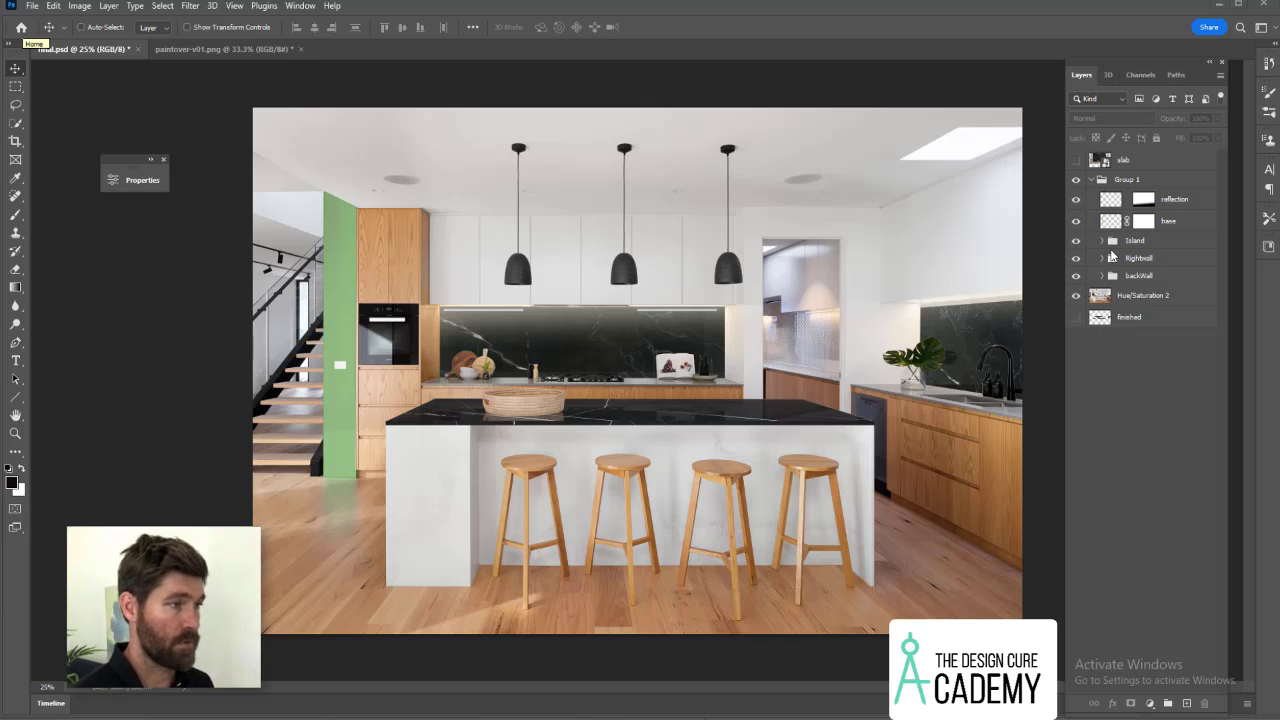
pyautogui.click(1091, 180)
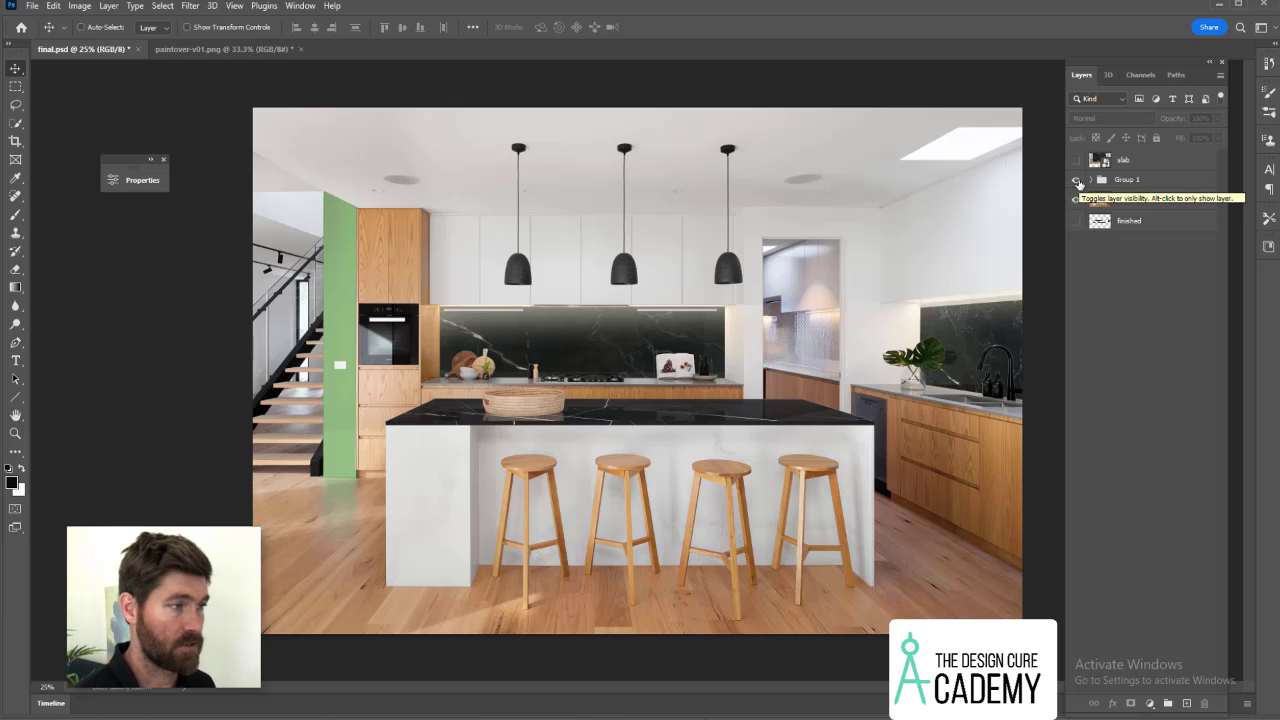
pyautogui.click(1077, 181)
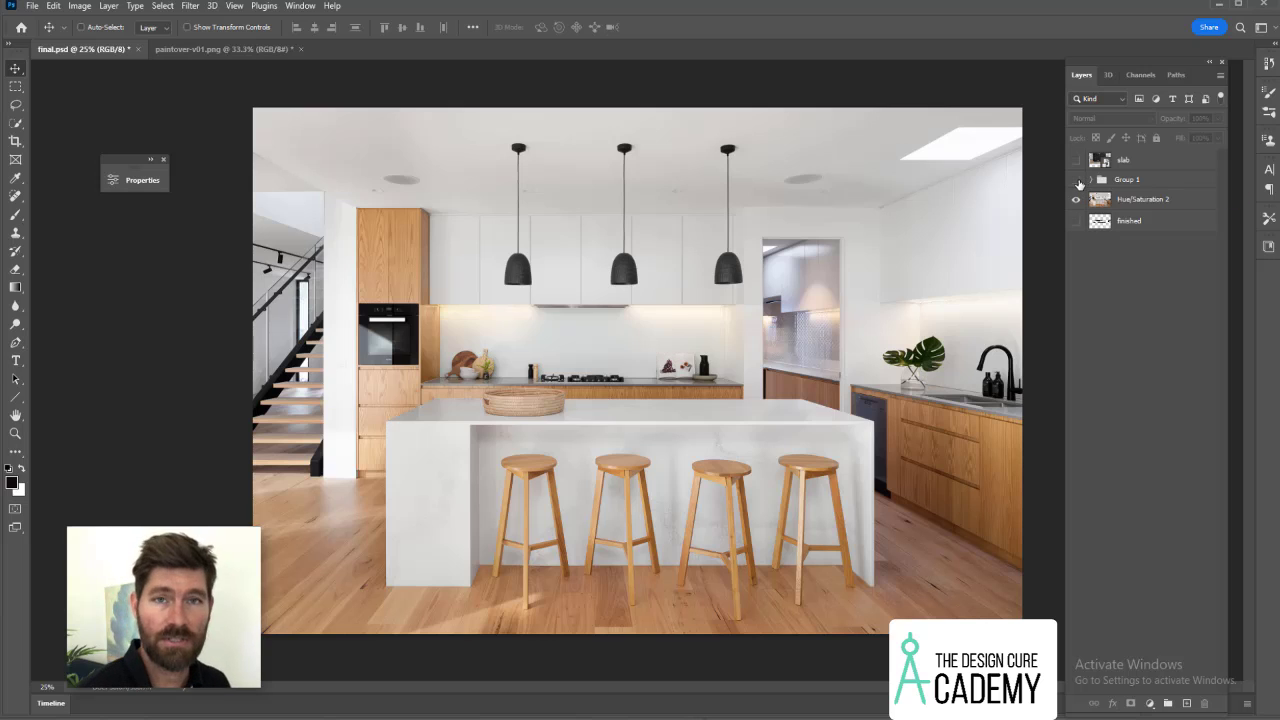
pyautogui.click(1077, 181)
pyautogui.click(1077, 181)
pyautogui.click(1077, 181)
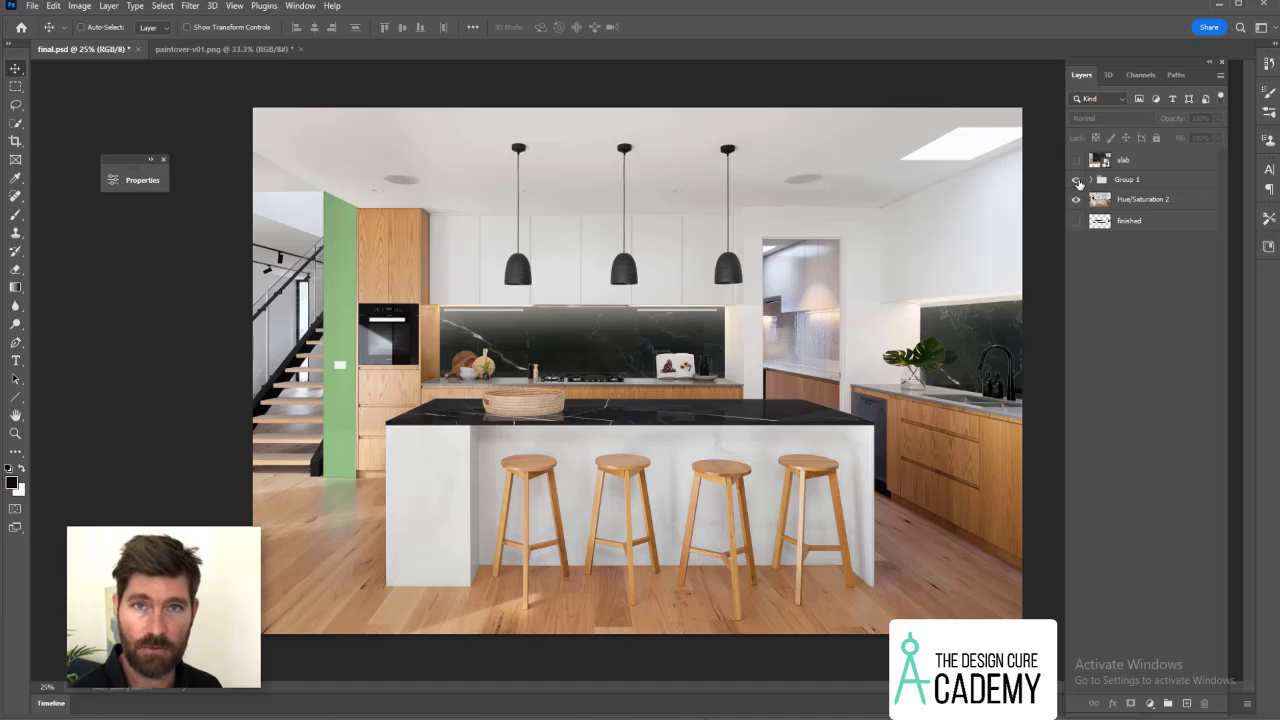
pyautogui.click(1077, 181)
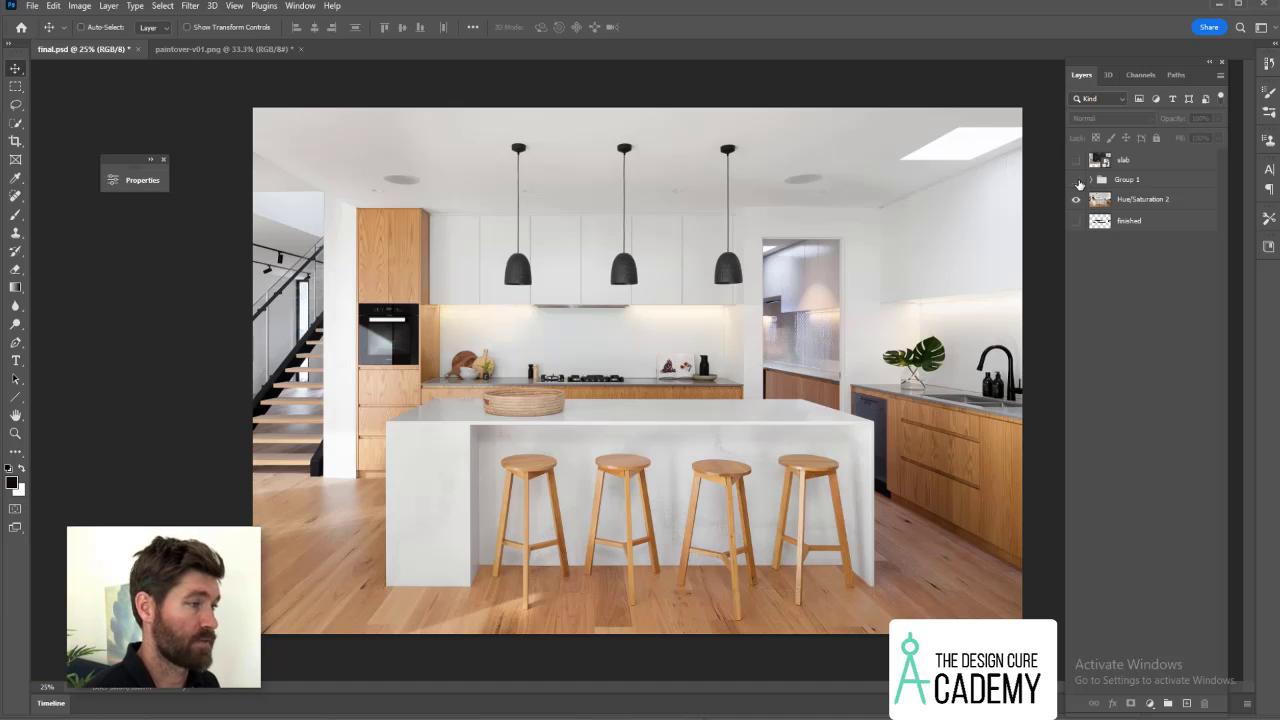
pyautogui.click(1077, 181)
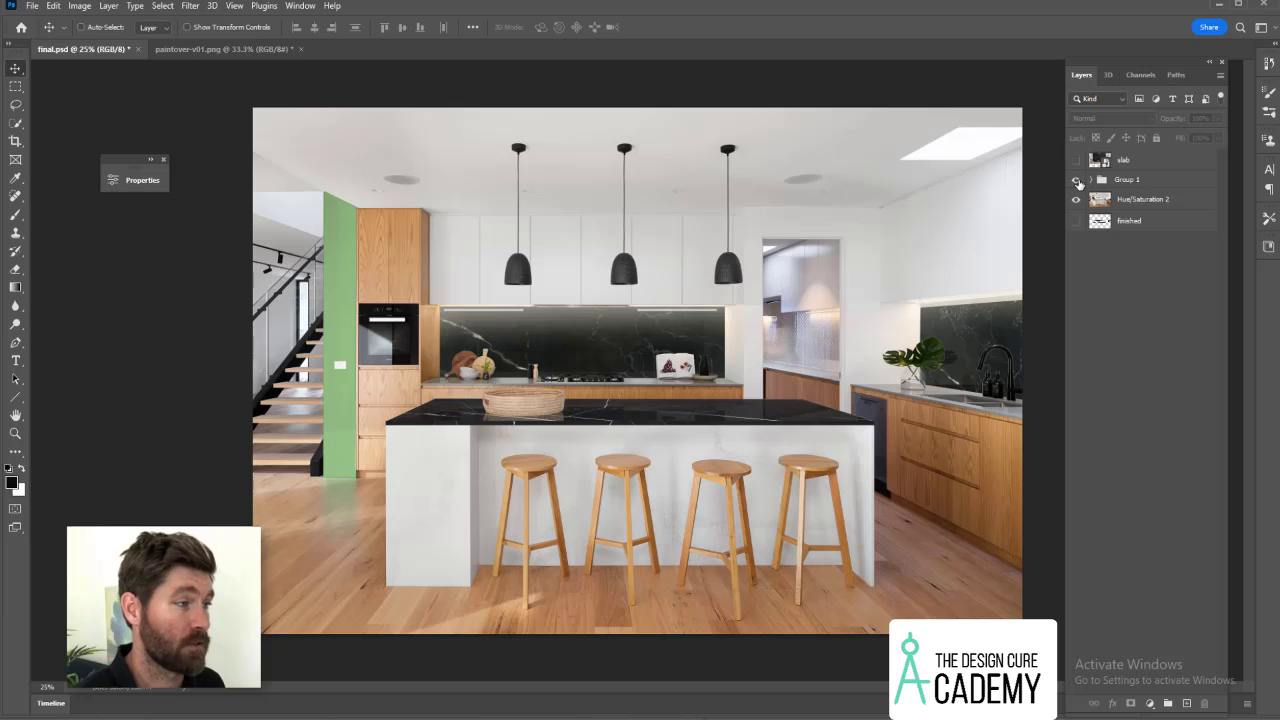
pyautogui.click(1077, 181)
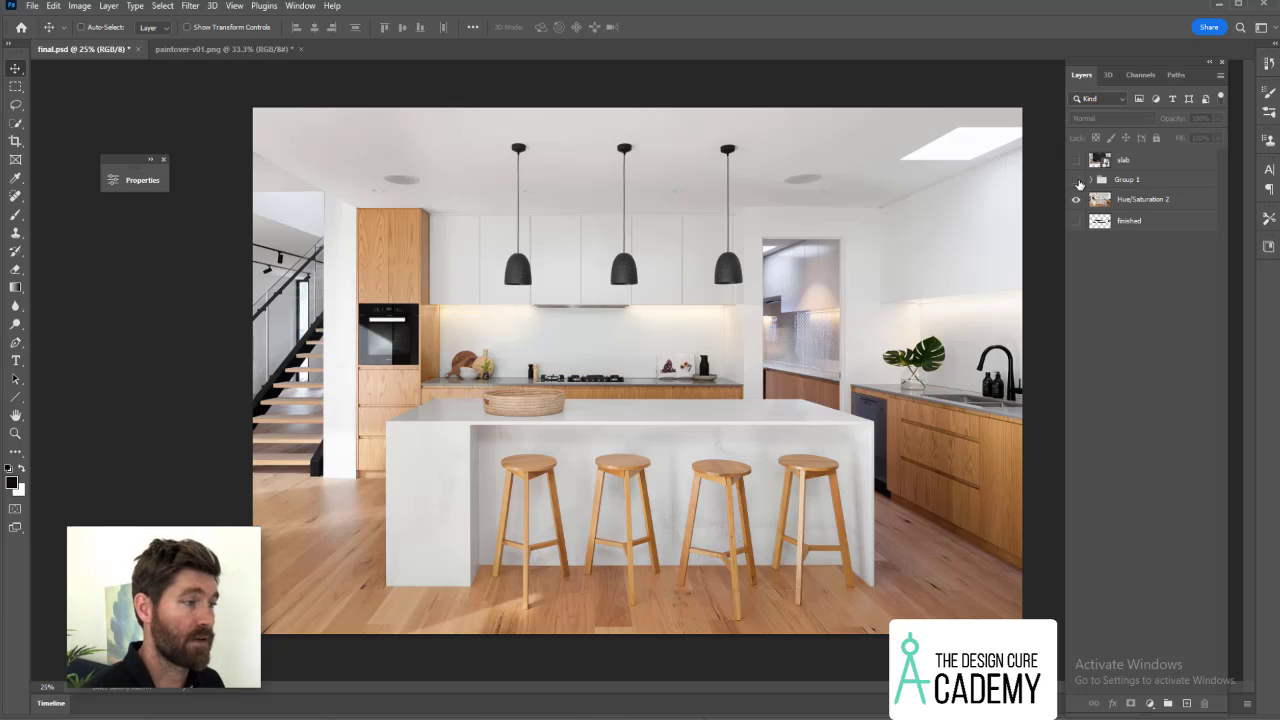
pyautogui.click(1077, 181)
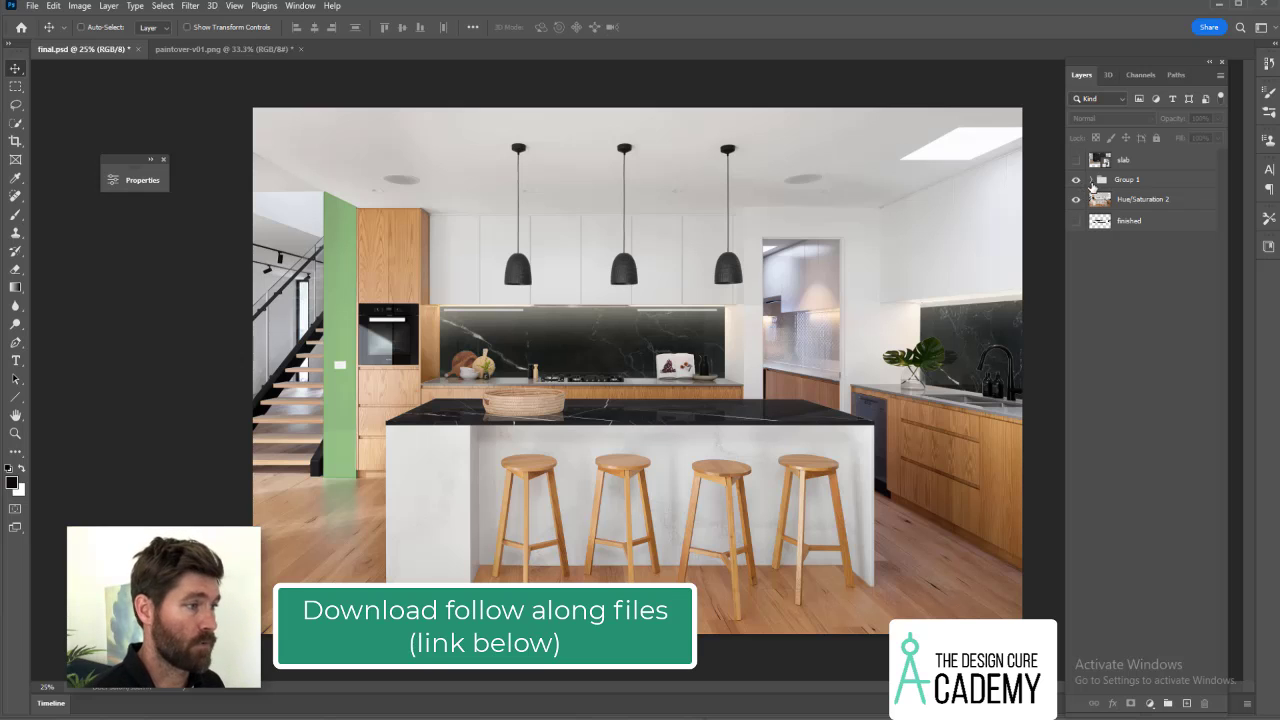
pyautogui.click(1077, 181)
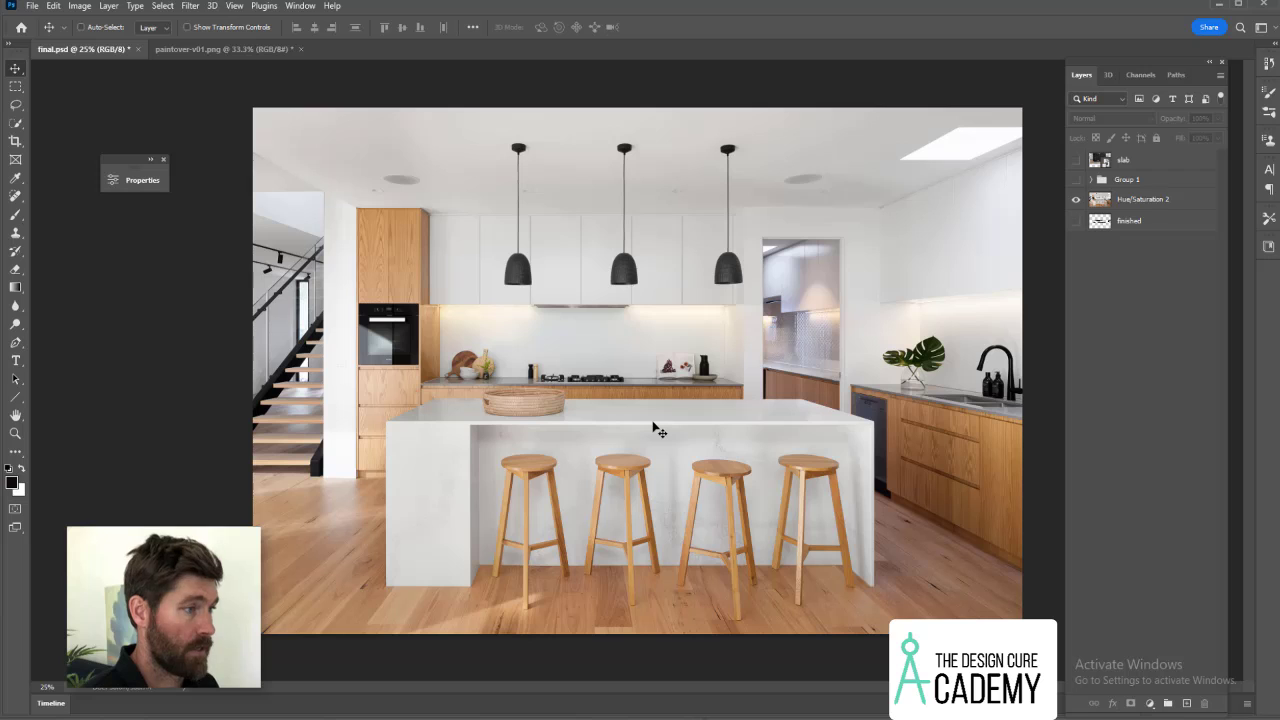
# Select a rectangle spanning the island's full width, from its front counter edge up over the back wall, and add a new layer.
pyautogui.press('z')
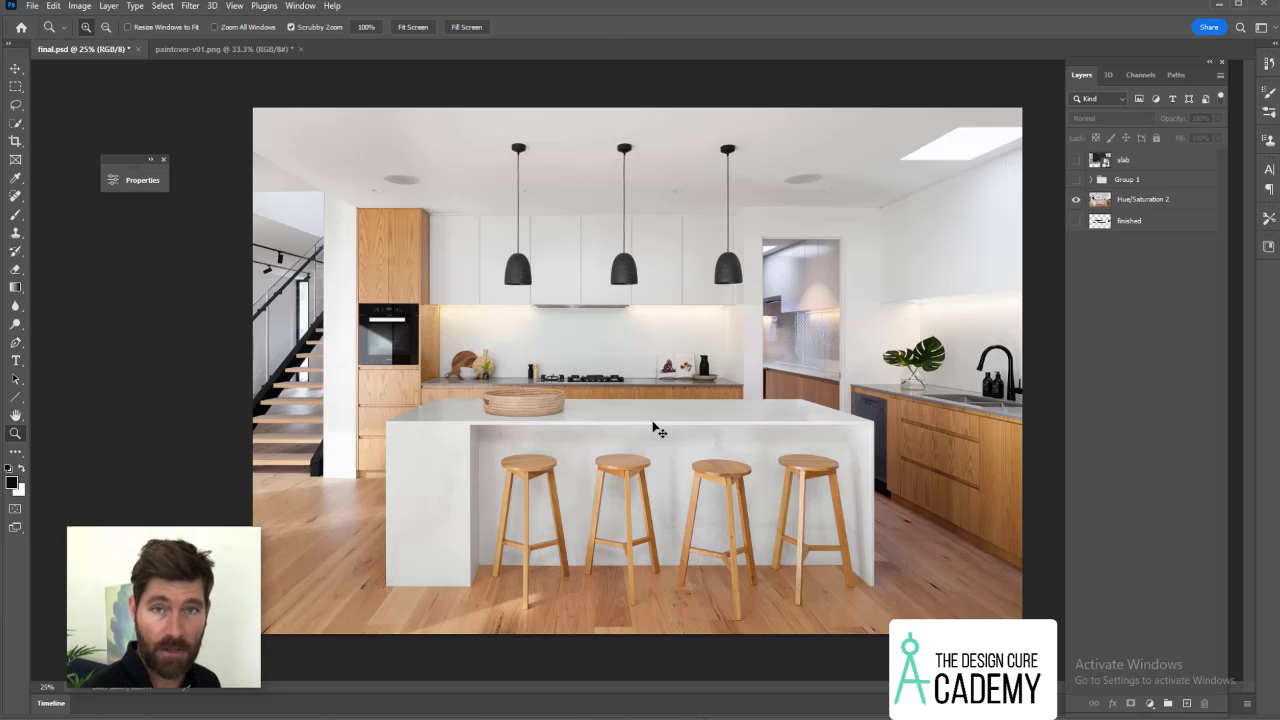
pyautogui.click(653, 423)
pyautogui.press('m')
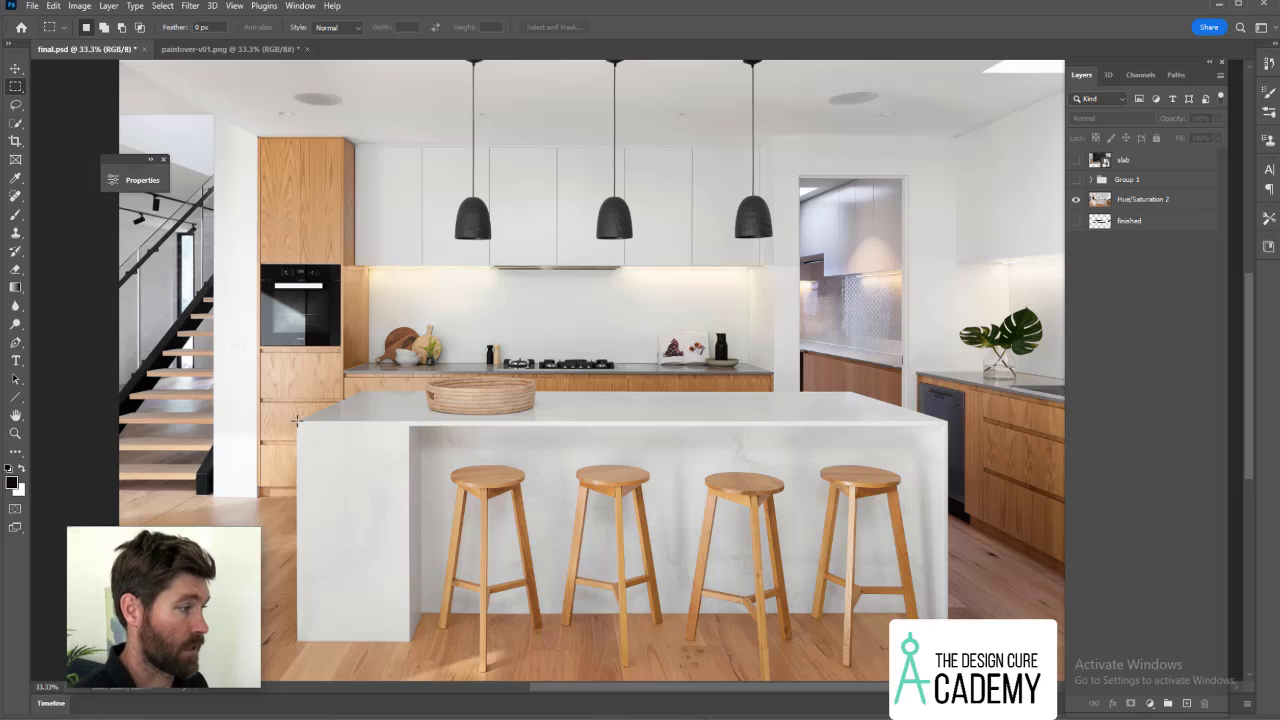
pyautogui.moveTo(296, 422); pyautogui.dragTo(948, 176)
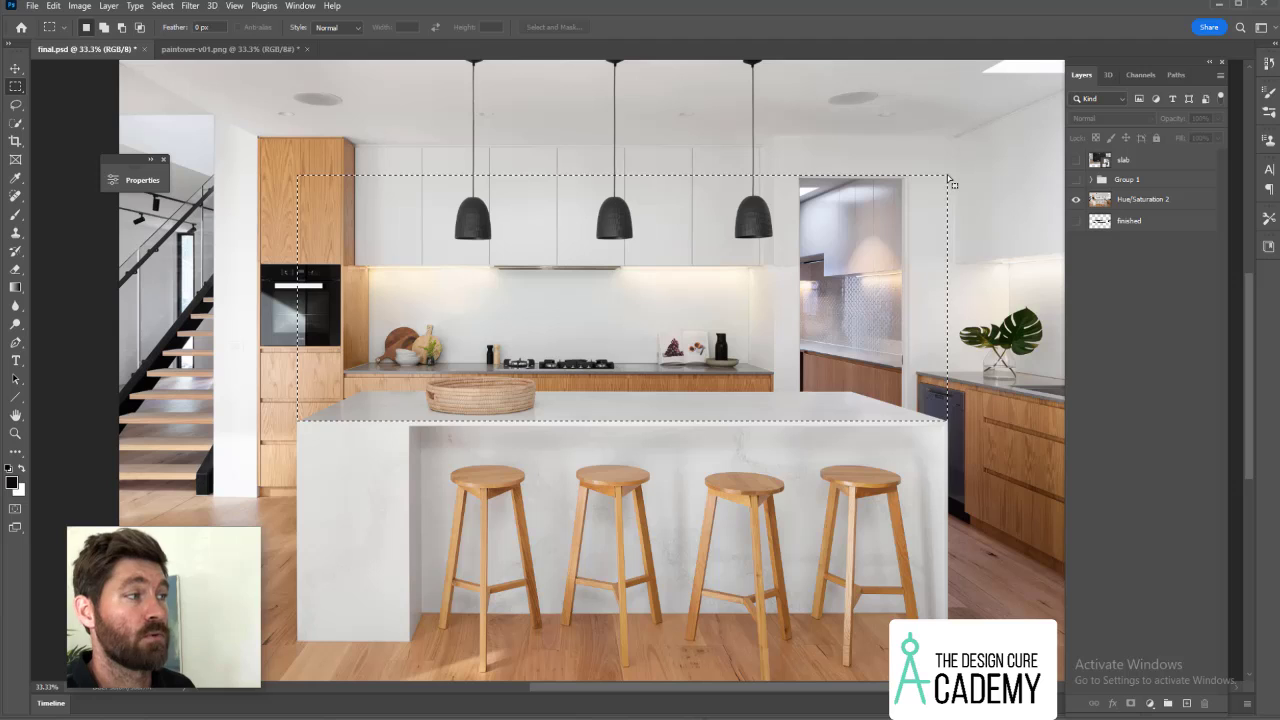
pyautogui.click(1187, 703)
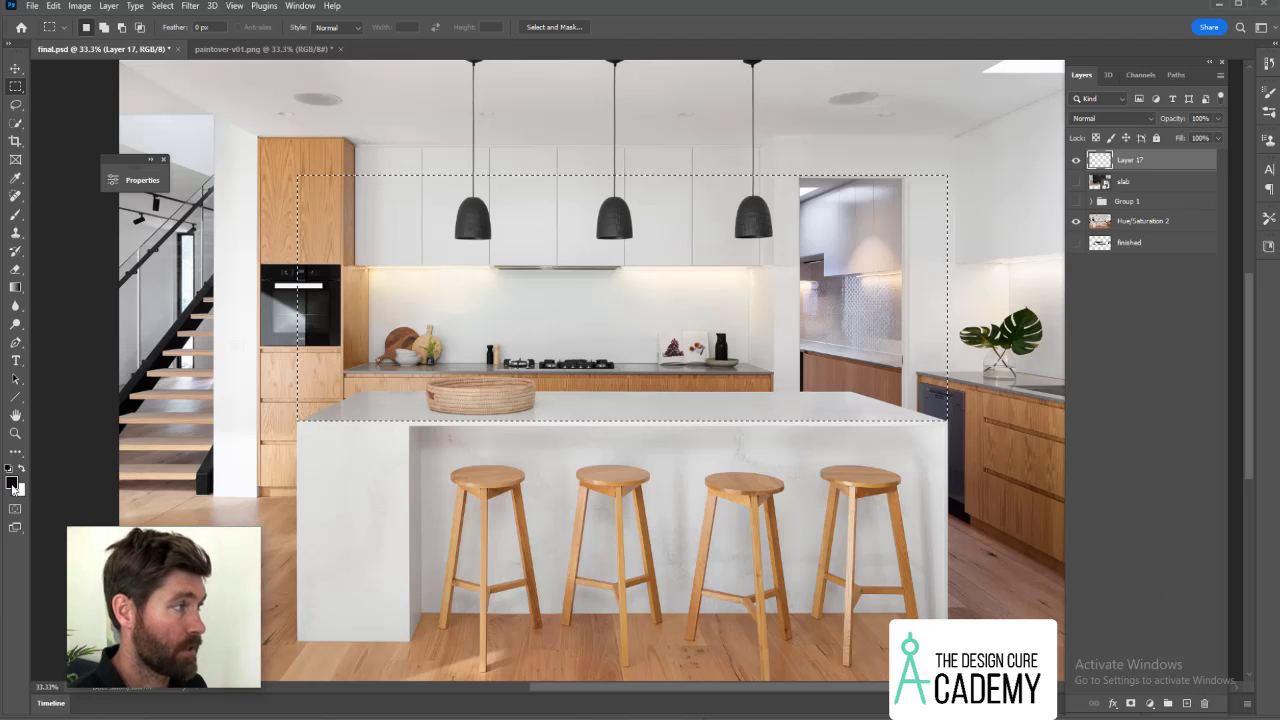
# Set the foreground color to magenta ff33e2, fill the rectangular selection on the new layer with it, and deselect.
pyautogui.click(15, 485)
pyautogui.click(855, 168)
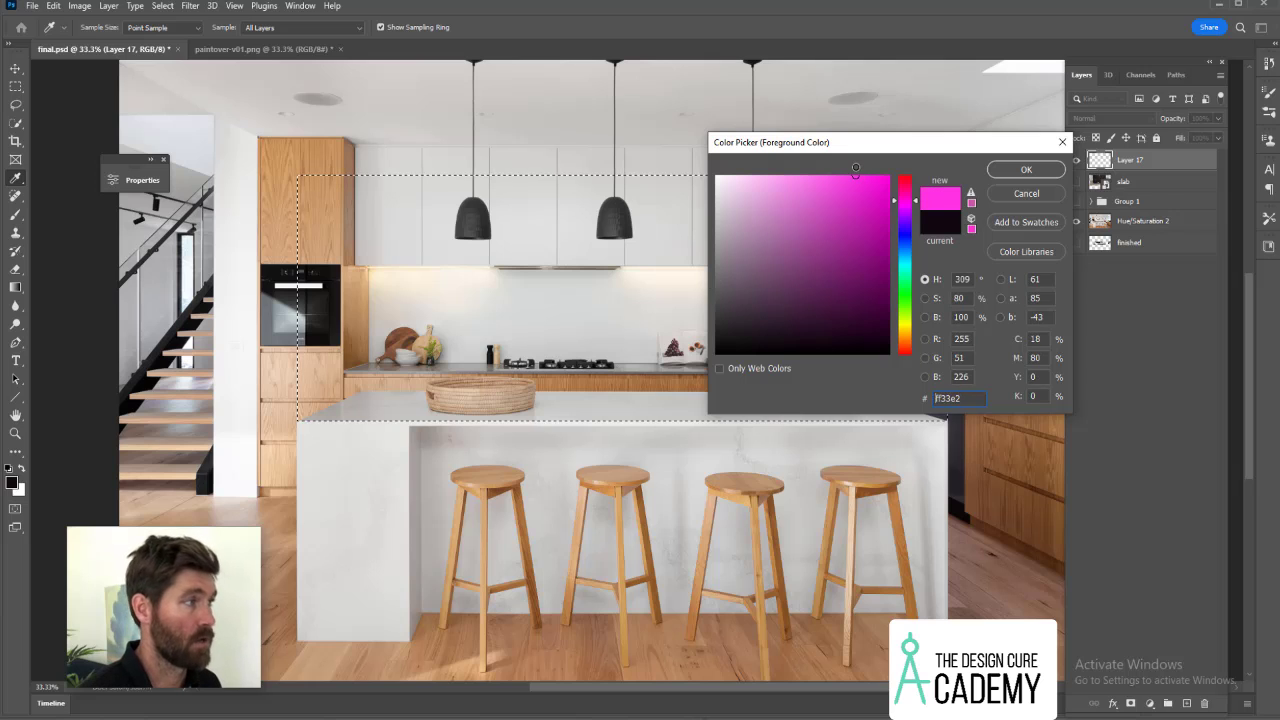
pyautogui.click(1025, 170)
pyautogui.hotkey('alt', 'BackSpace')
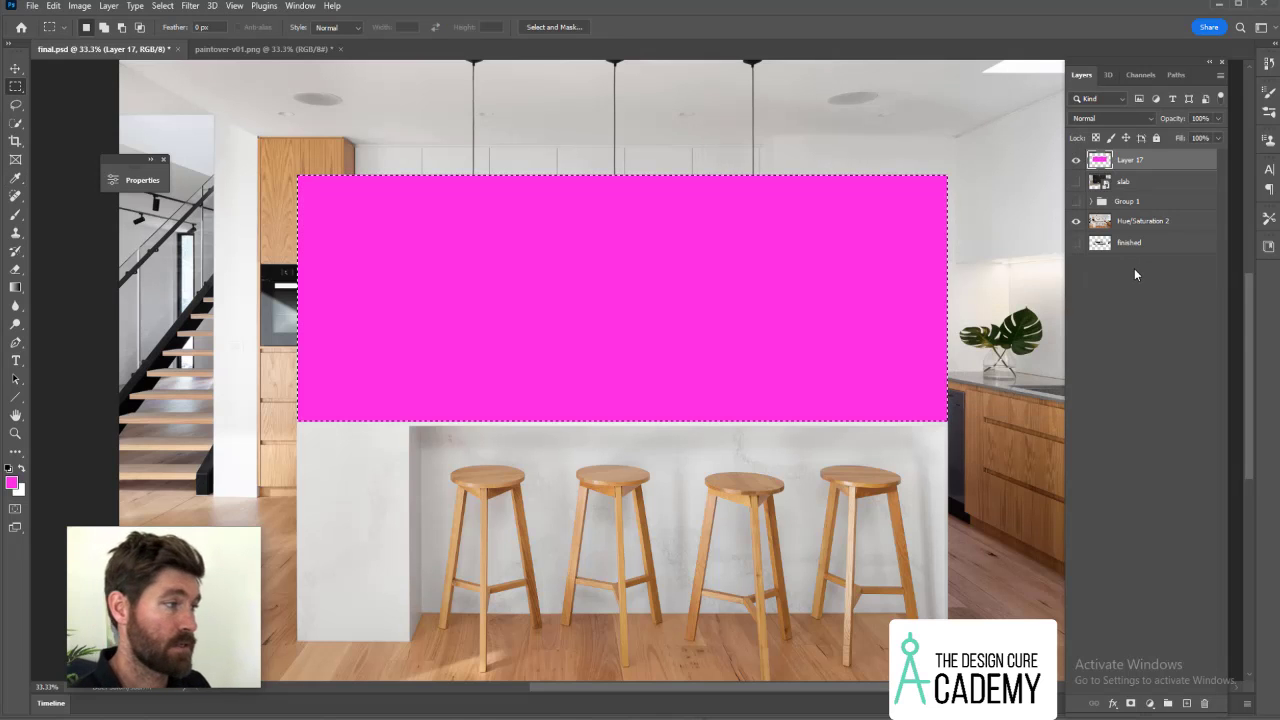
pyautogui.hotkey('ctrl', 'd')
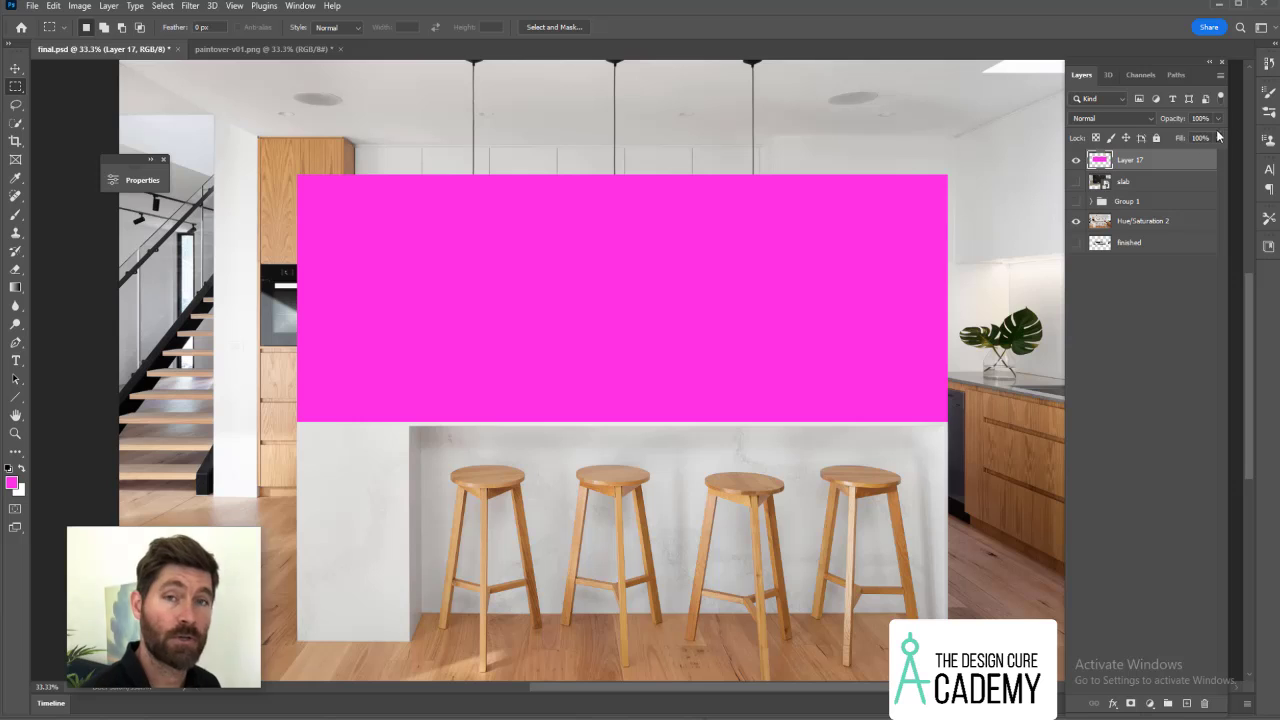
# Reduce the opacity of the magenta rectangle's layer to 46%.
pyautogui.click(1218, 136)
pyautogui.click(1184, 134)
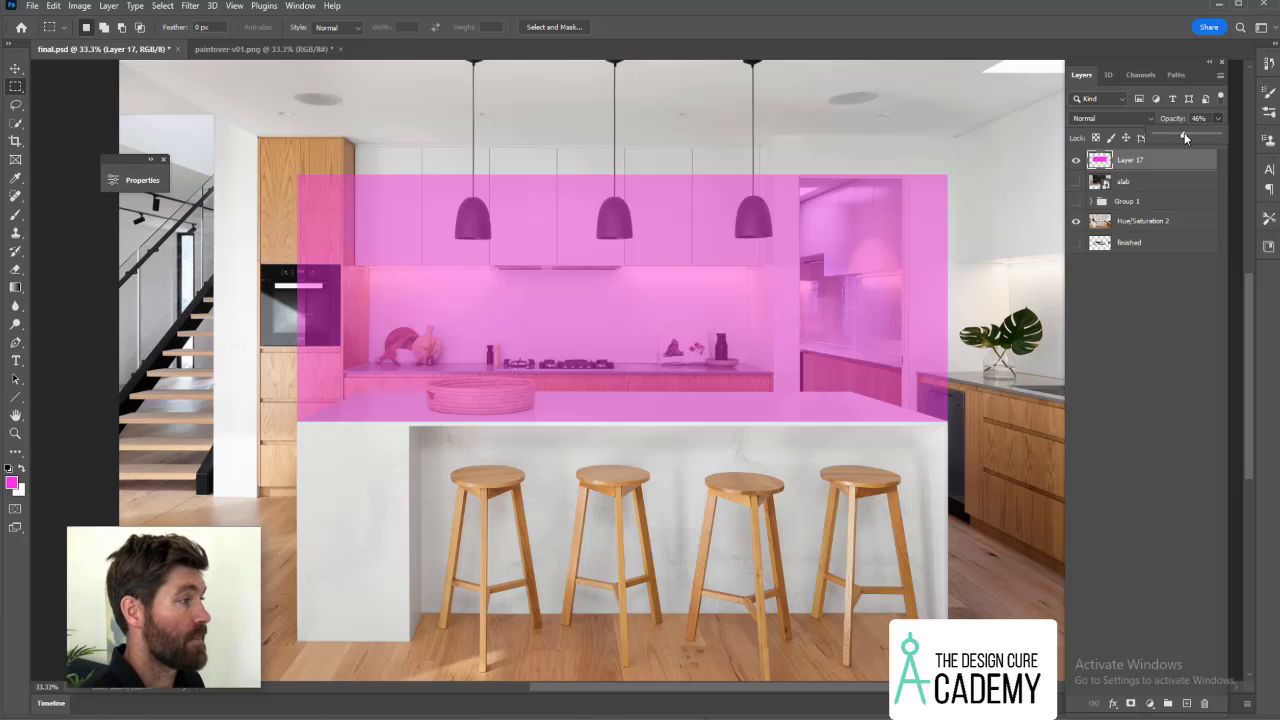
pyautogui.click(1171, 313)
# Rename the magenta rectangle's layer as CounterTOP_SmartObject.
pyautogui.doubleClick(1132, 160)
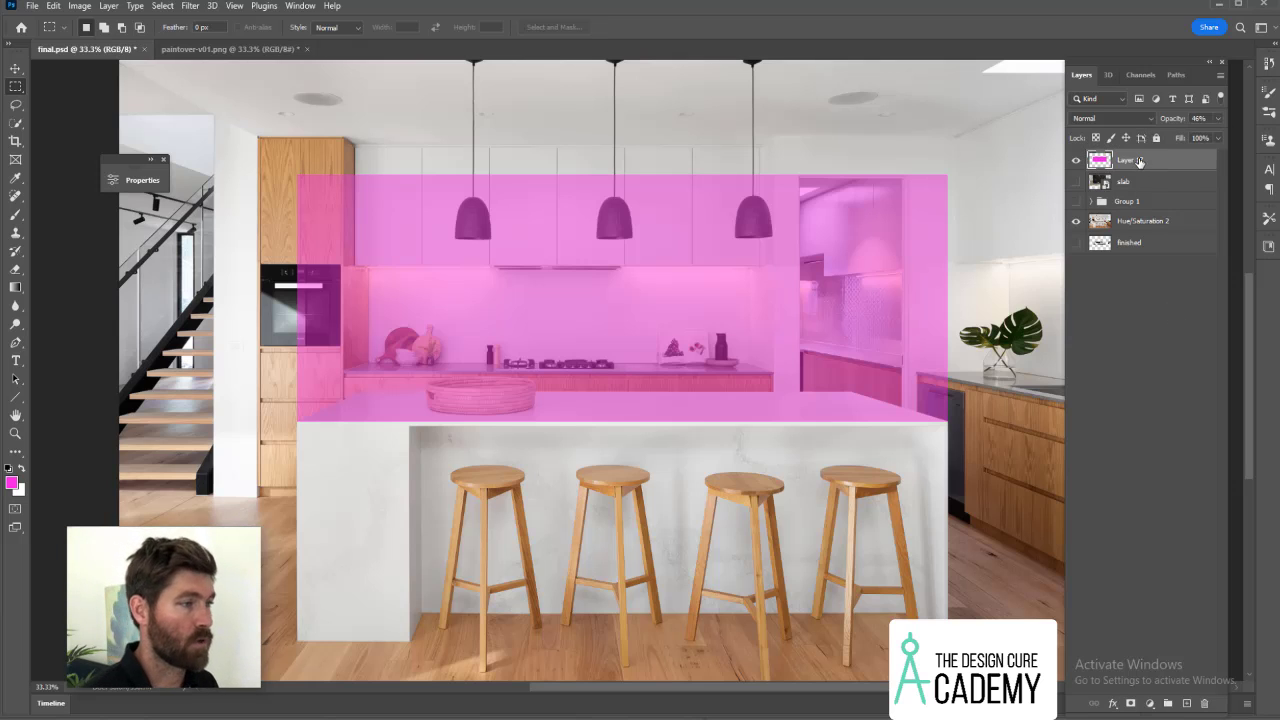
pyautogui.write('SmartObject')
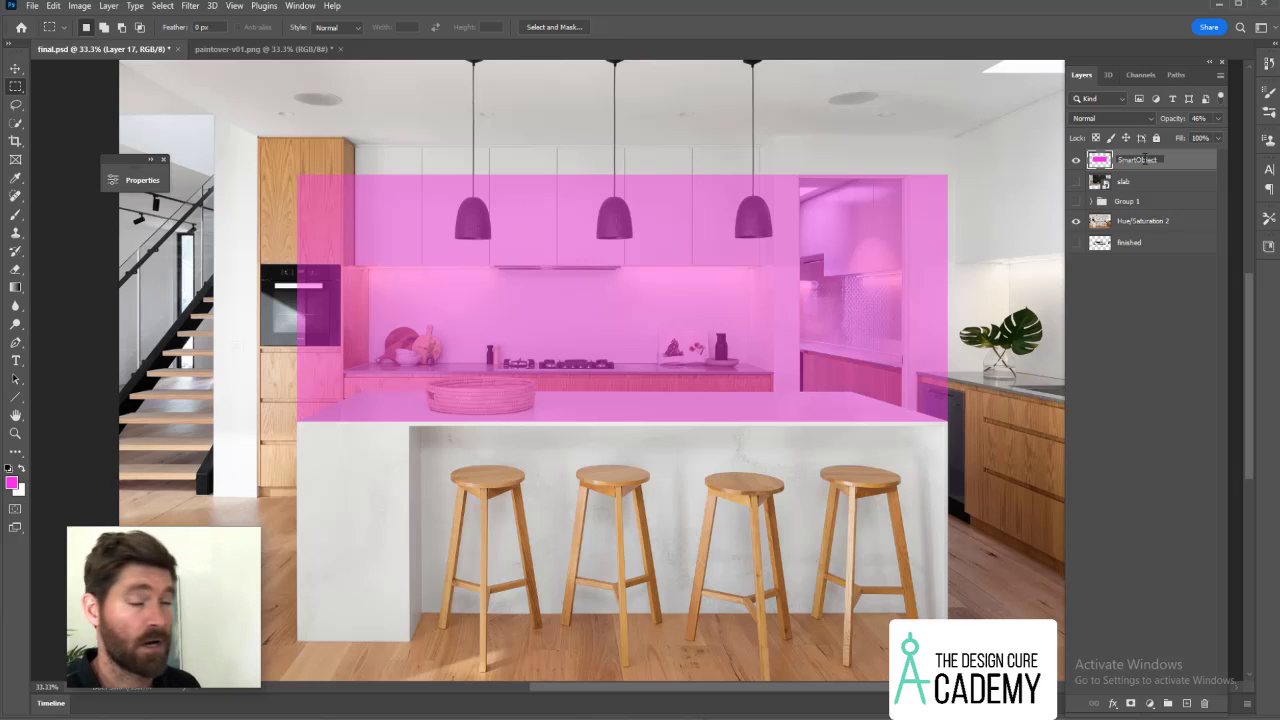
pyautogui.write('Counter')
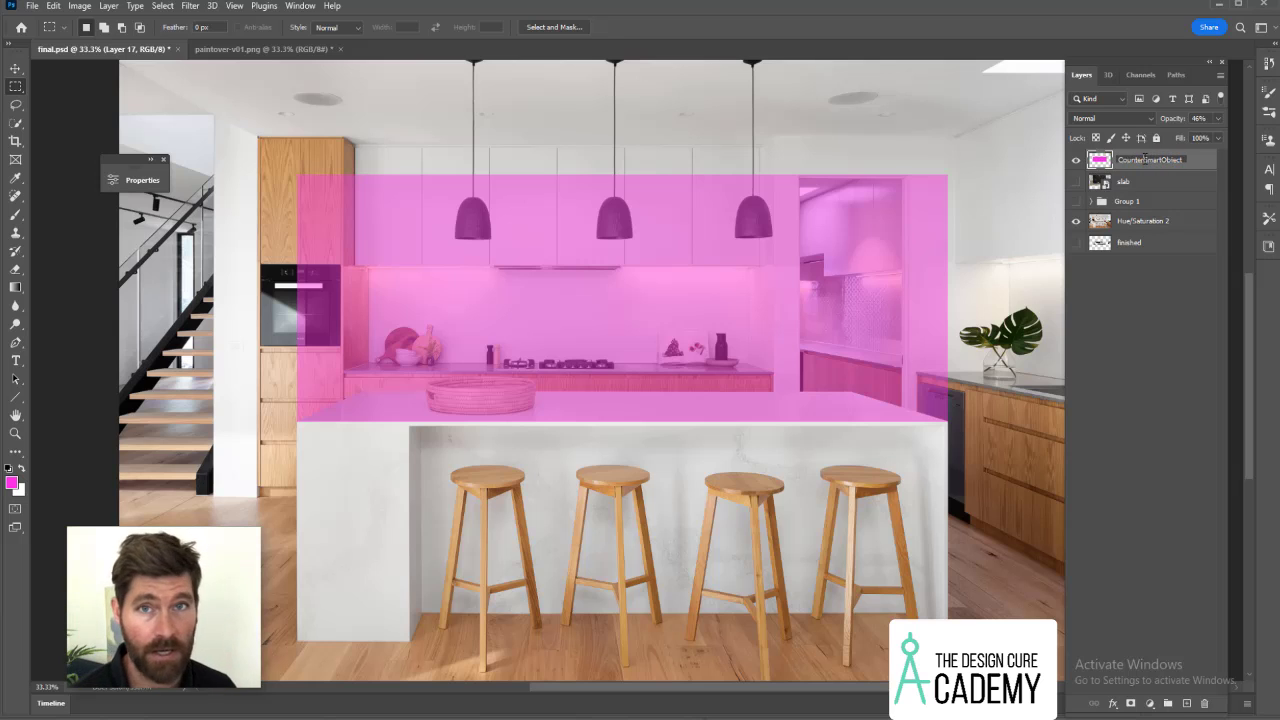
pyautogui.write('TOP')
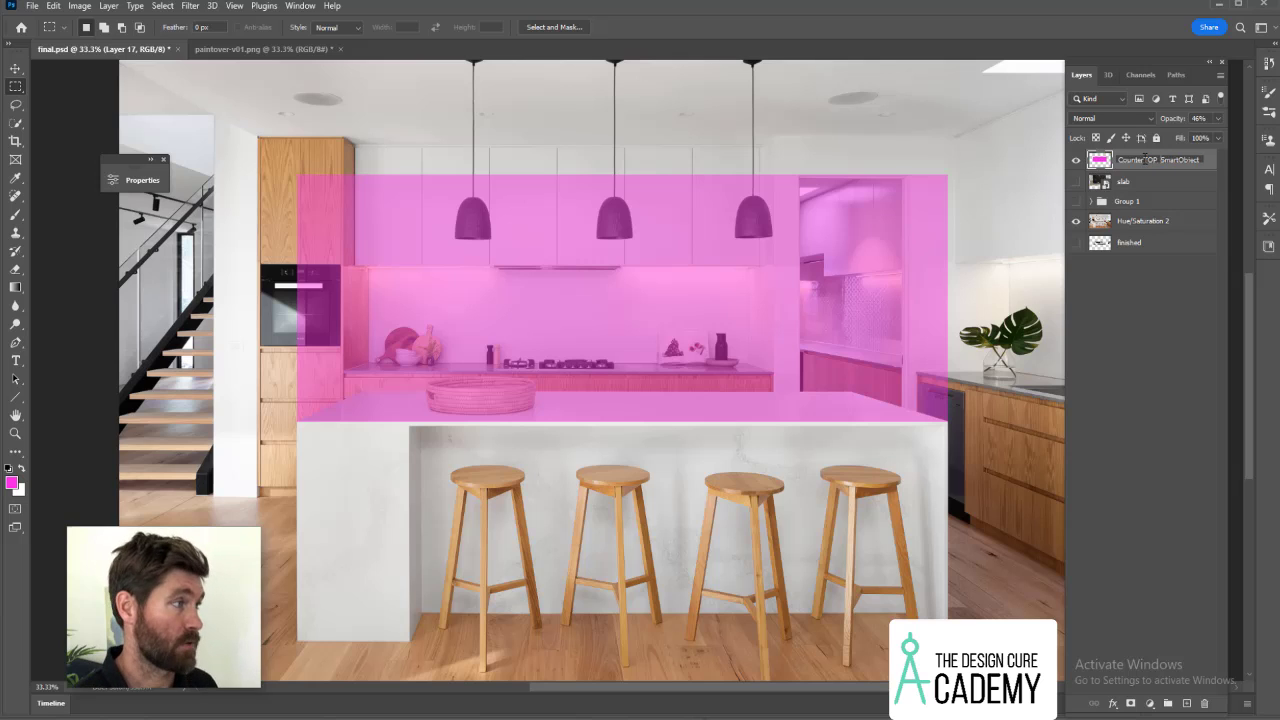
pyautogui.click(1155, 178)
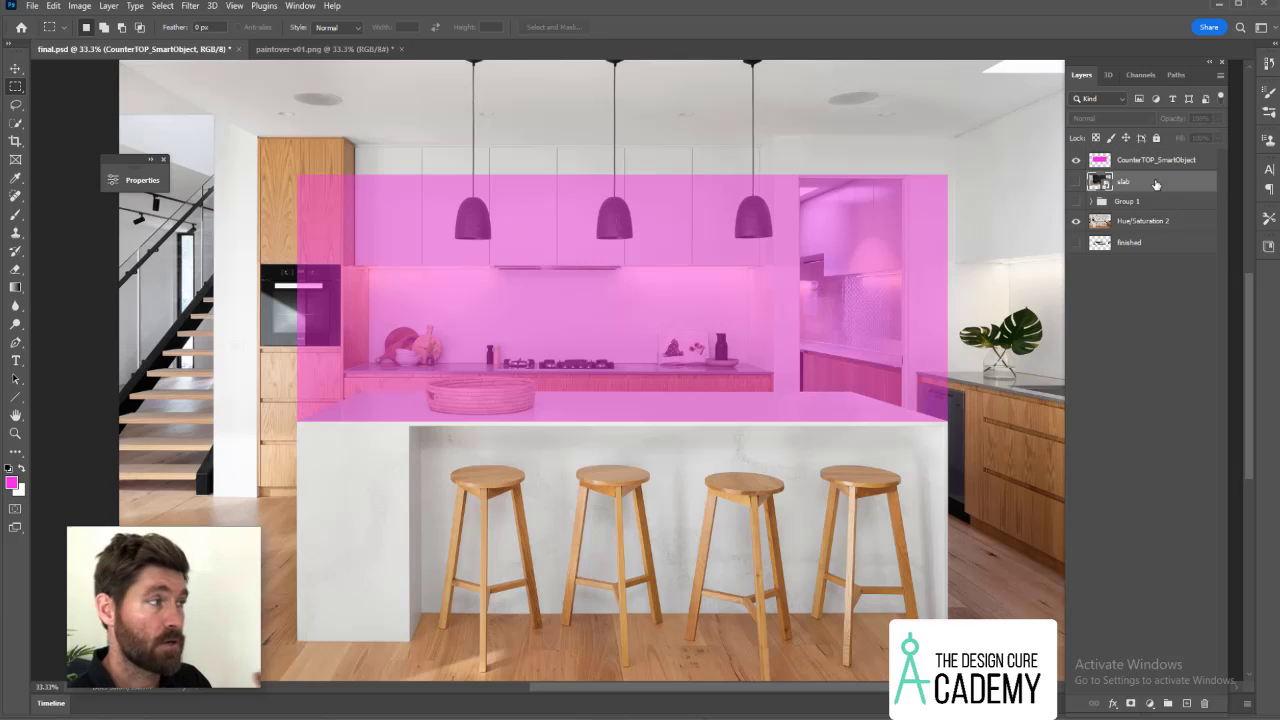
# Convert the CounterTOP_SmartObject layer to a smart object.
pyautogui.click(1155, 165)
pyautogui.rightClick(1140, 163)
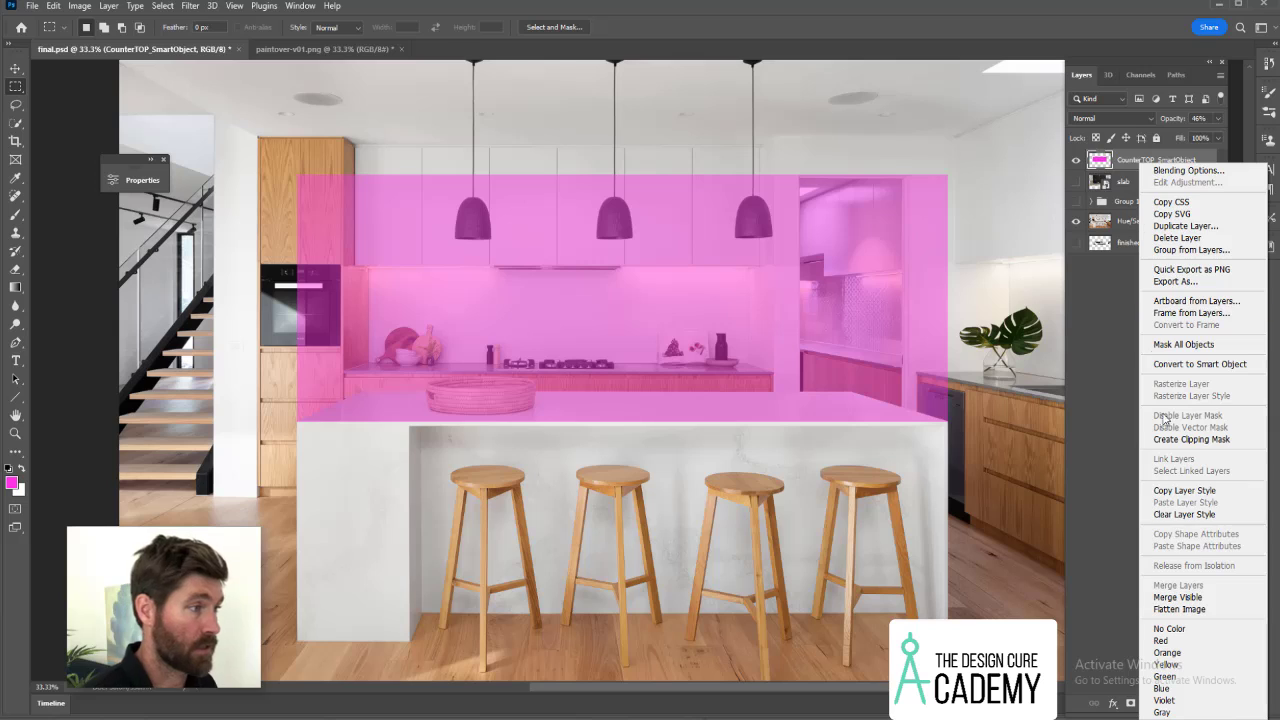
pyautogui.click(1190, 364)
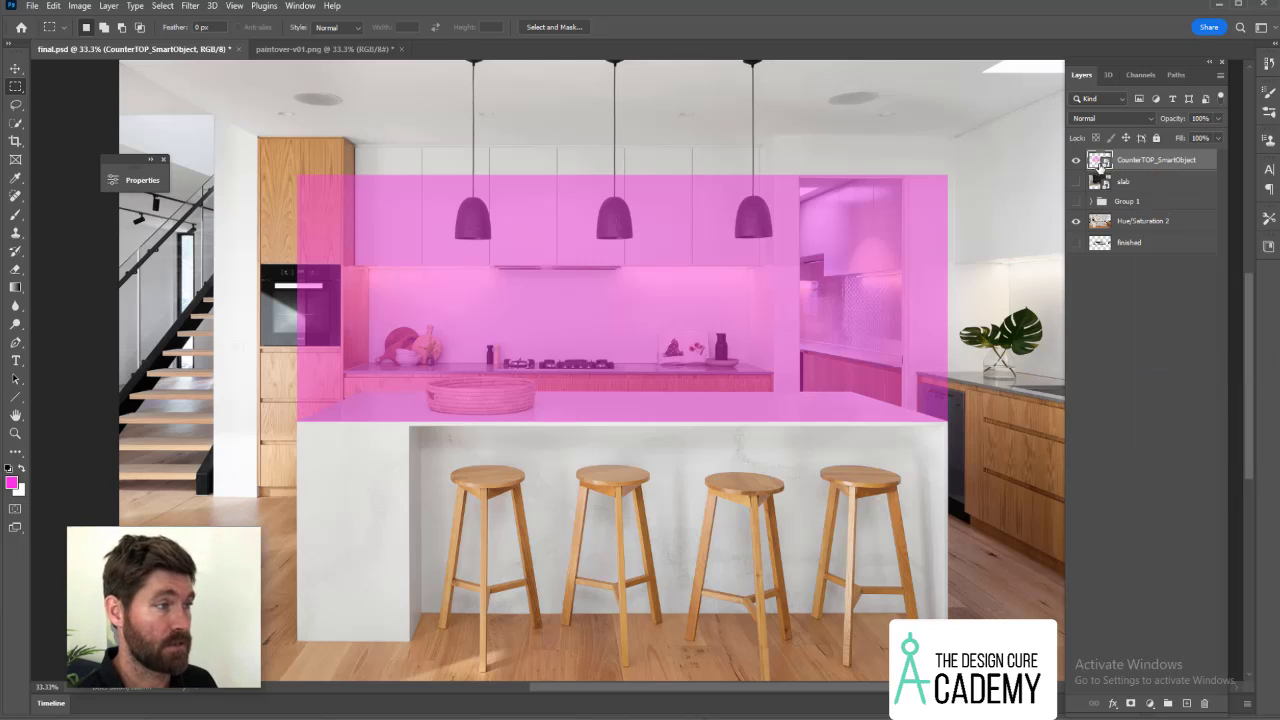
# Open the contents of the CounterTOP_SmartObject smart object and set its magenta layer's opacity to 100%.
pyautogui.doubleClick(1099, 162)
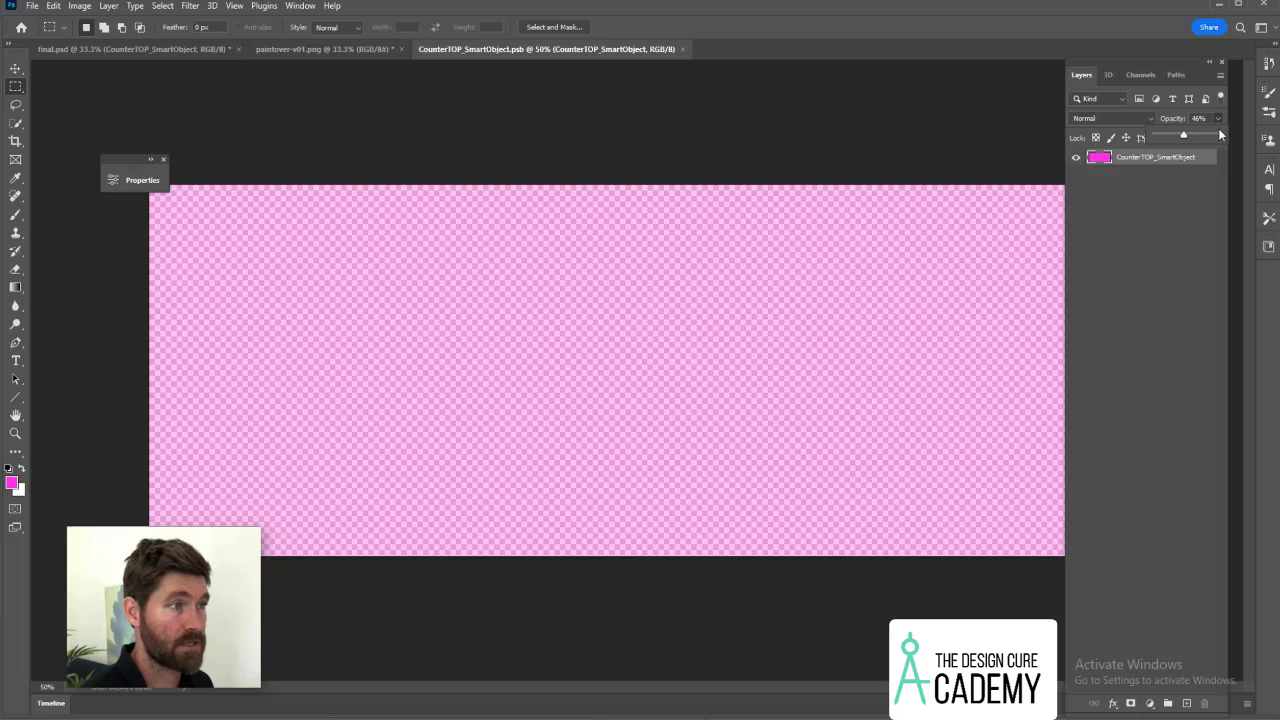
pyautogui.press('0')
pyautogui.click(1106, 174)
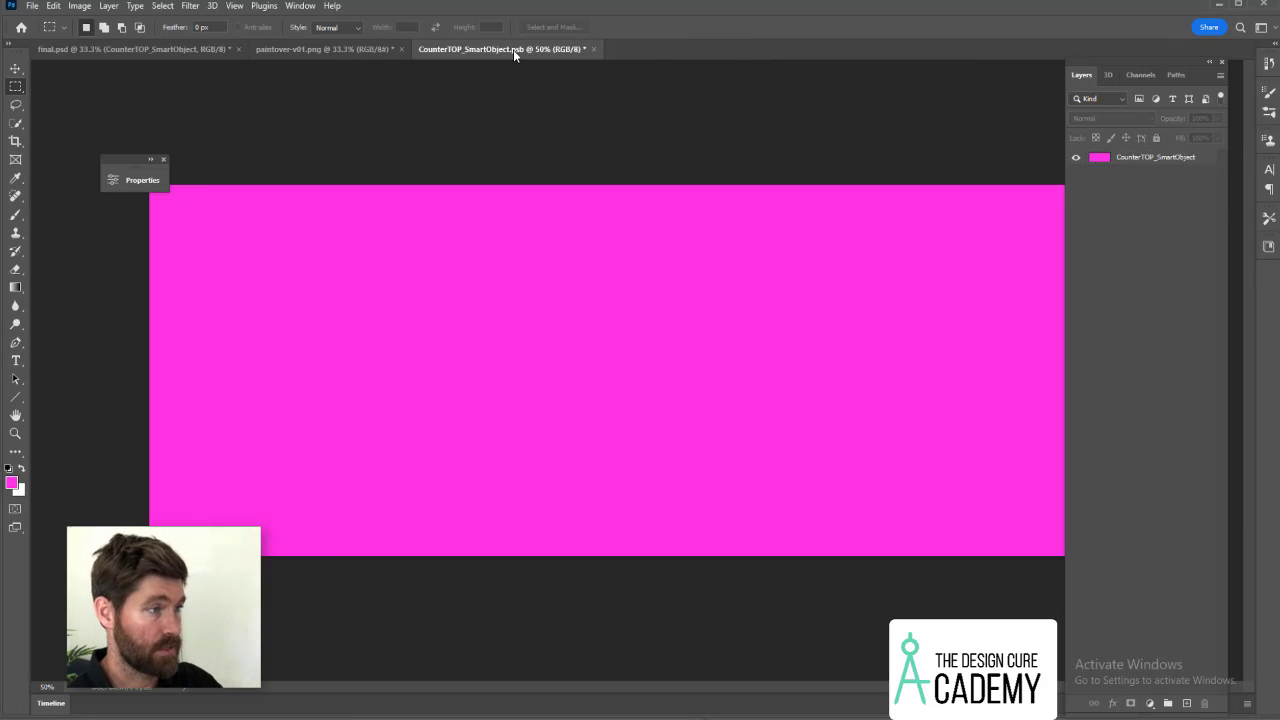
# Float the CounterTOP_SmartObject.psb document in its own window over the kitchen image, then save and close it.
pyautogui.moveTo(513, 49); pyautogui.dragTo(522, 97)
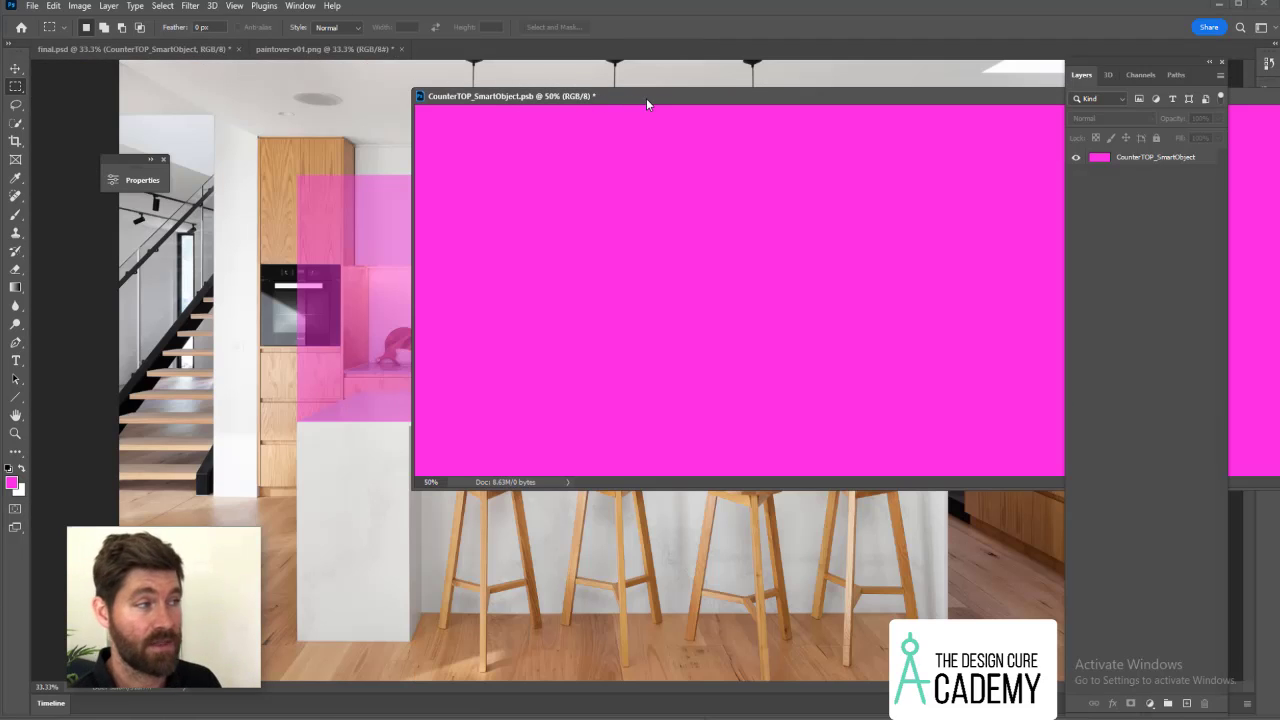
pyautogui.moveTo(696, 99); pyautogui.dragTo(487, 354)
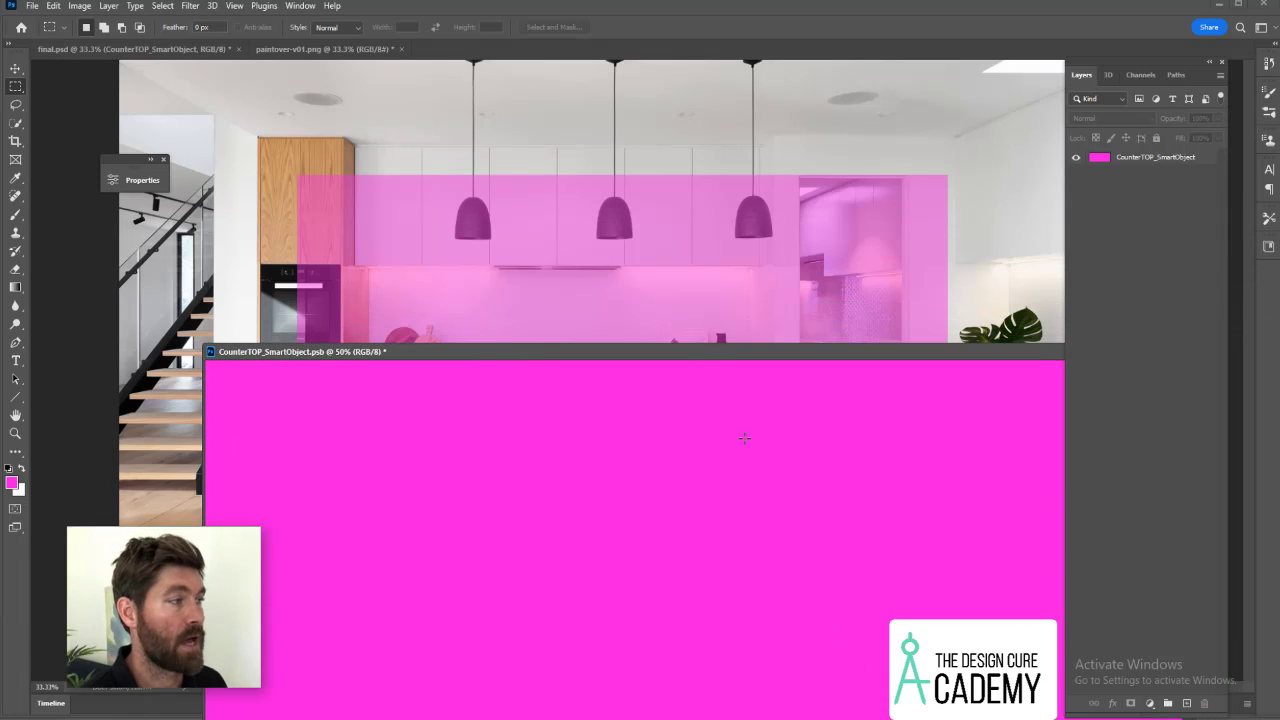
pyautogui.hotkey('ctrl', 's')
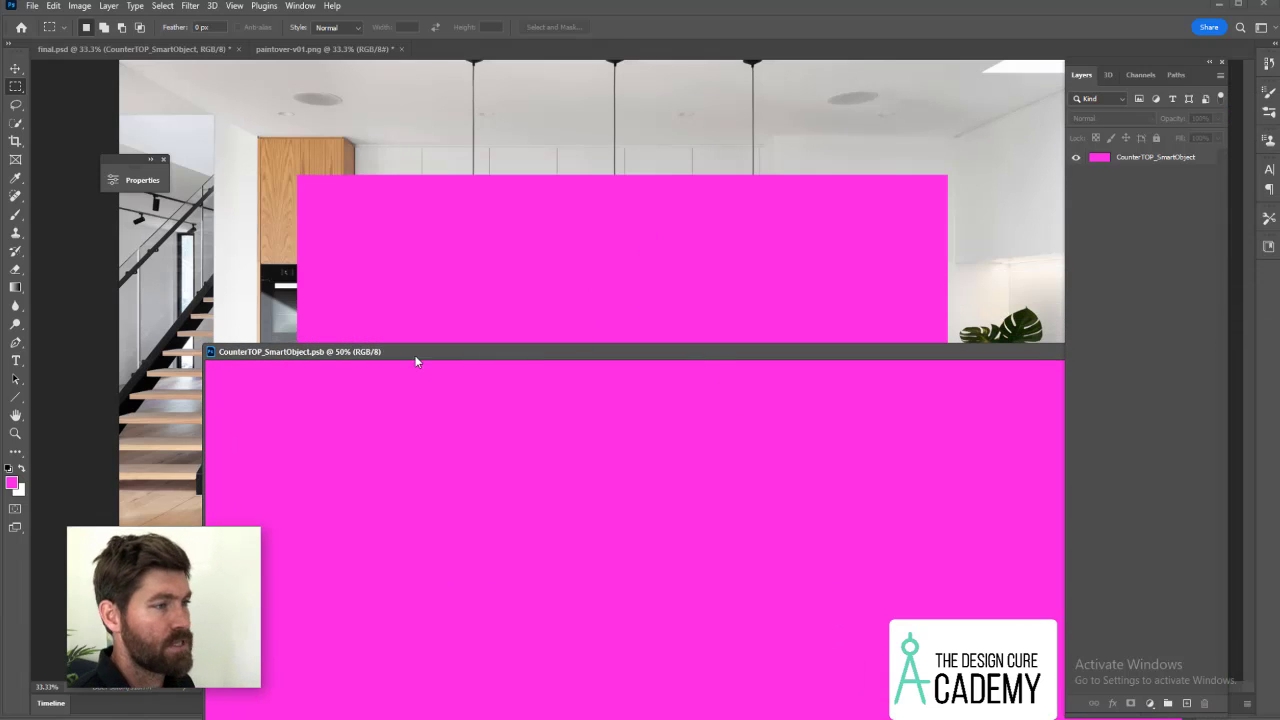
pyautogui.moveTo(436, 356); pyautogui.dragTo(213, 345)
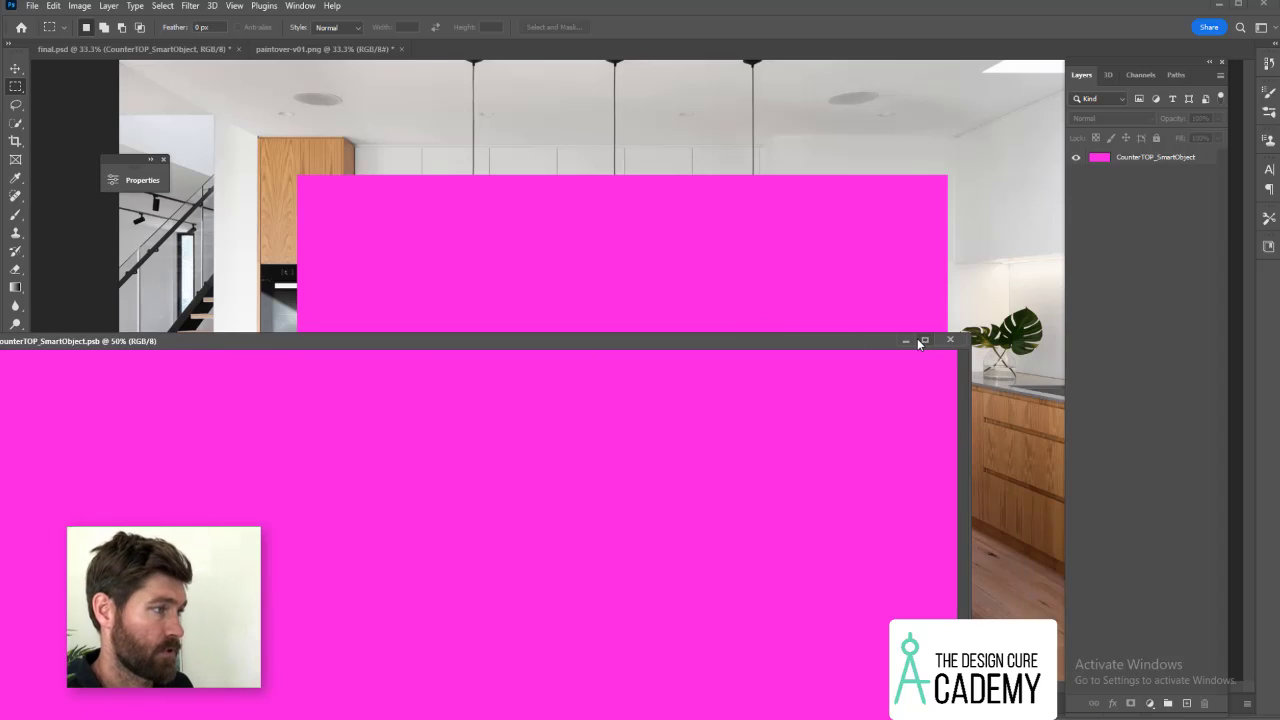
pyautogui.click(948, 341)
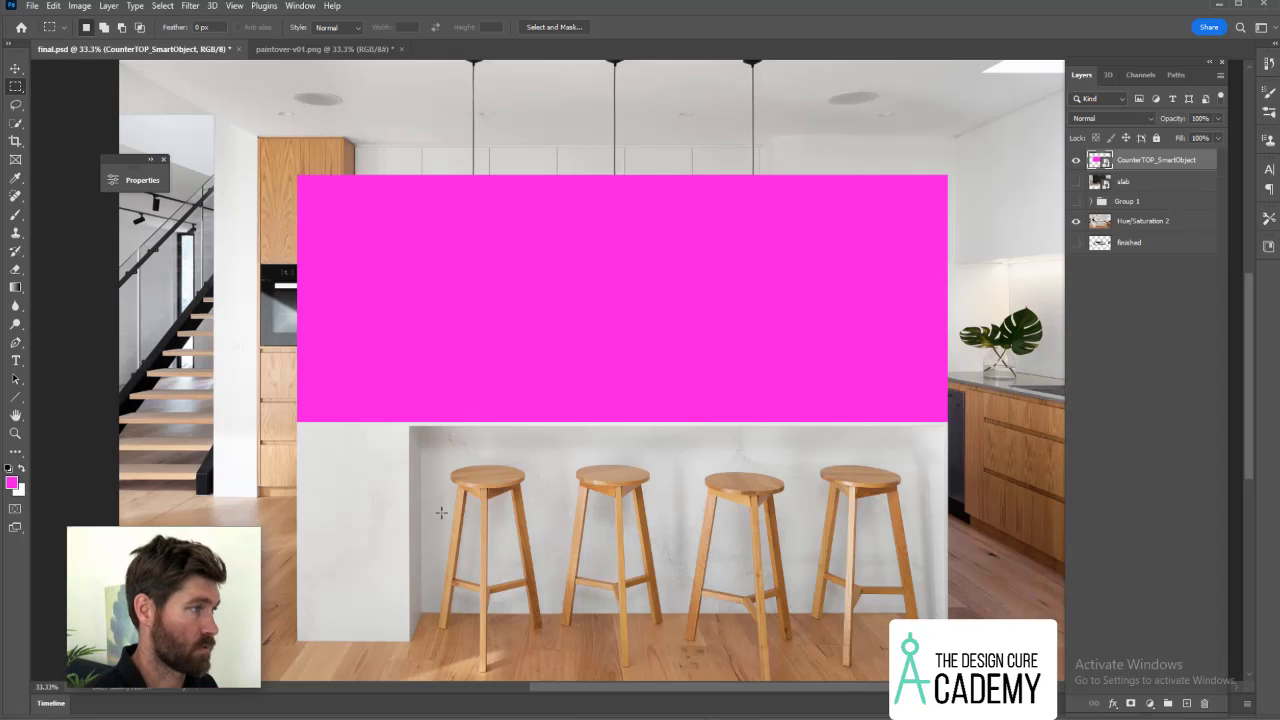
# Set the CounterTOP_SmartObject layer's opacity to 43%.
pyautogui.click(1218, 118)
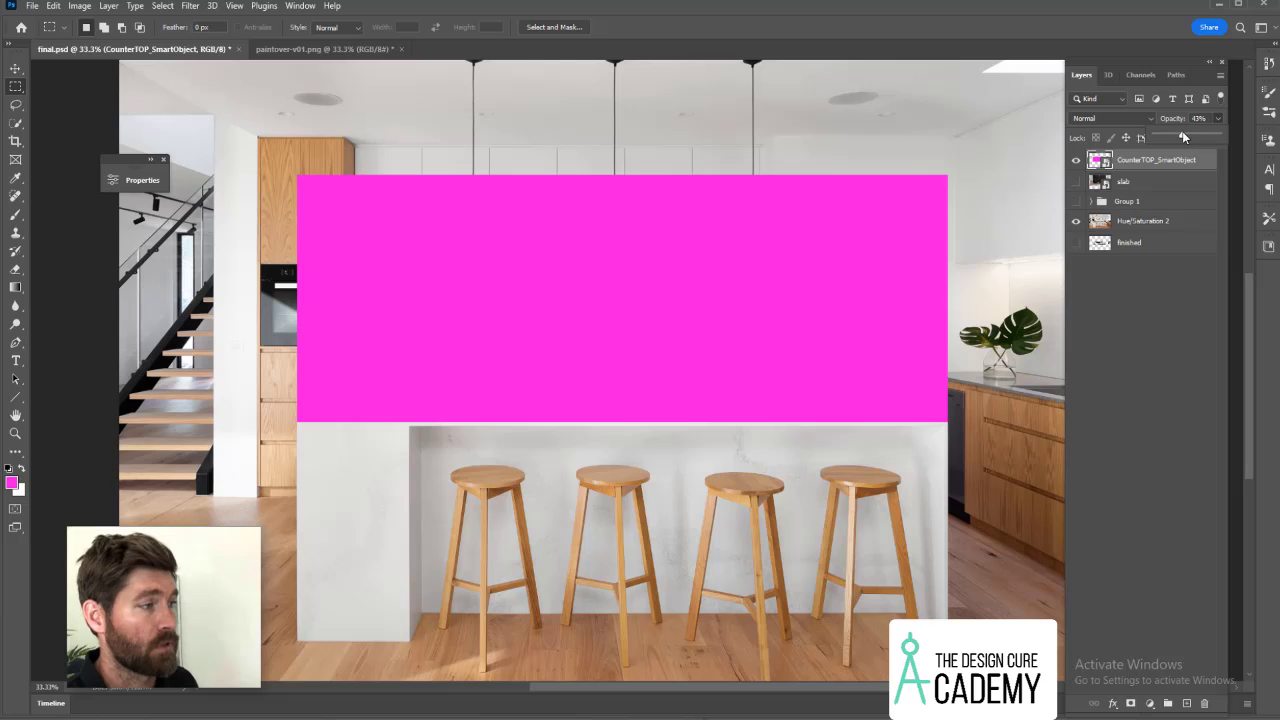
pyautogui.click(1182, 135)
pyautogui.click(1123, 310)
pyautogui.click(1133, 163)
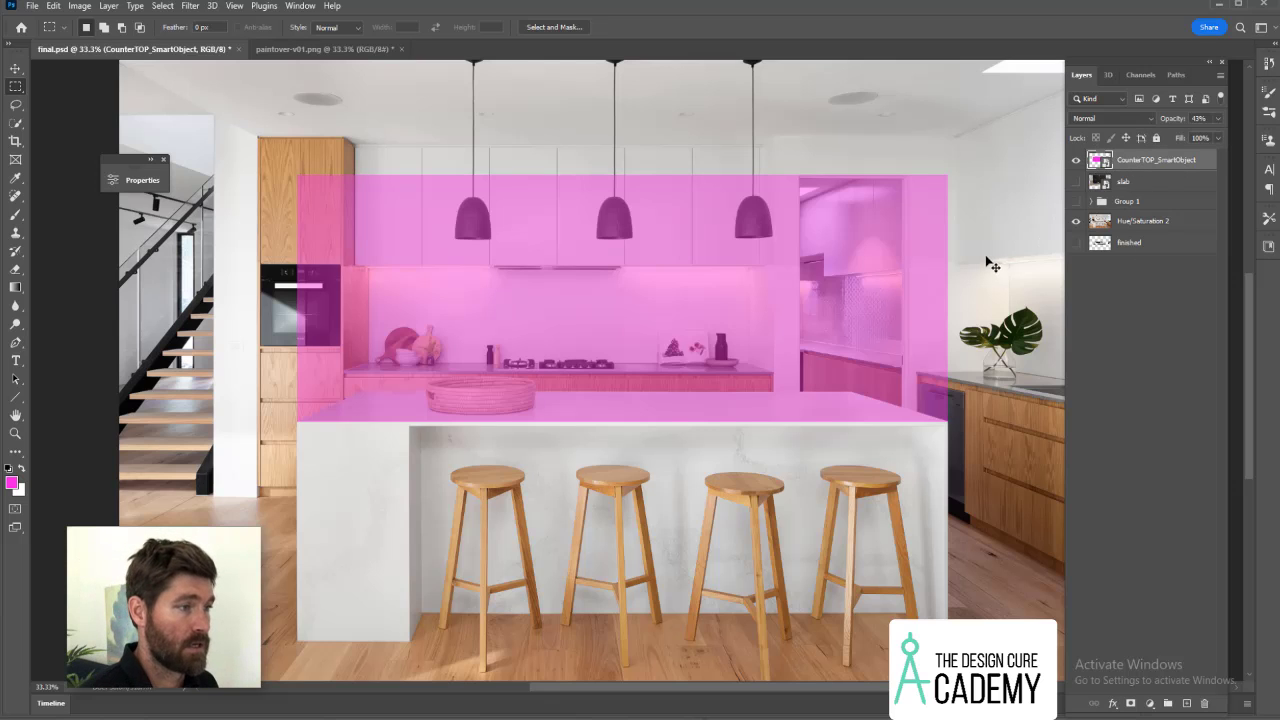
# Distort the magenta CounterTOP_SmartObject rectangle in perspective, bringing its two upper corners onto the island countertop's back corners.
pyautogui.hotkey('ctrl', 't')
pyautogui.rightClick(758, 327)
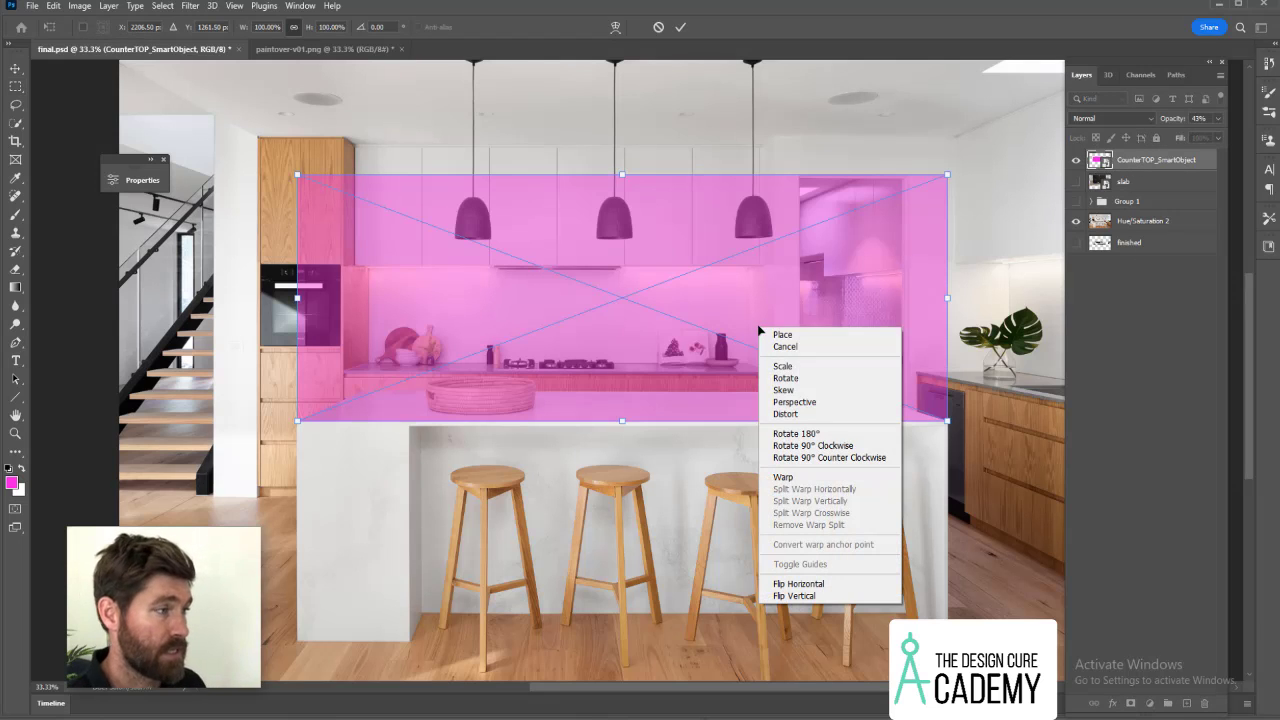
pyautogui.click(801, 413)
pyautogui.moveTo(948, 176); pyautogui.dragTo(851, 377)
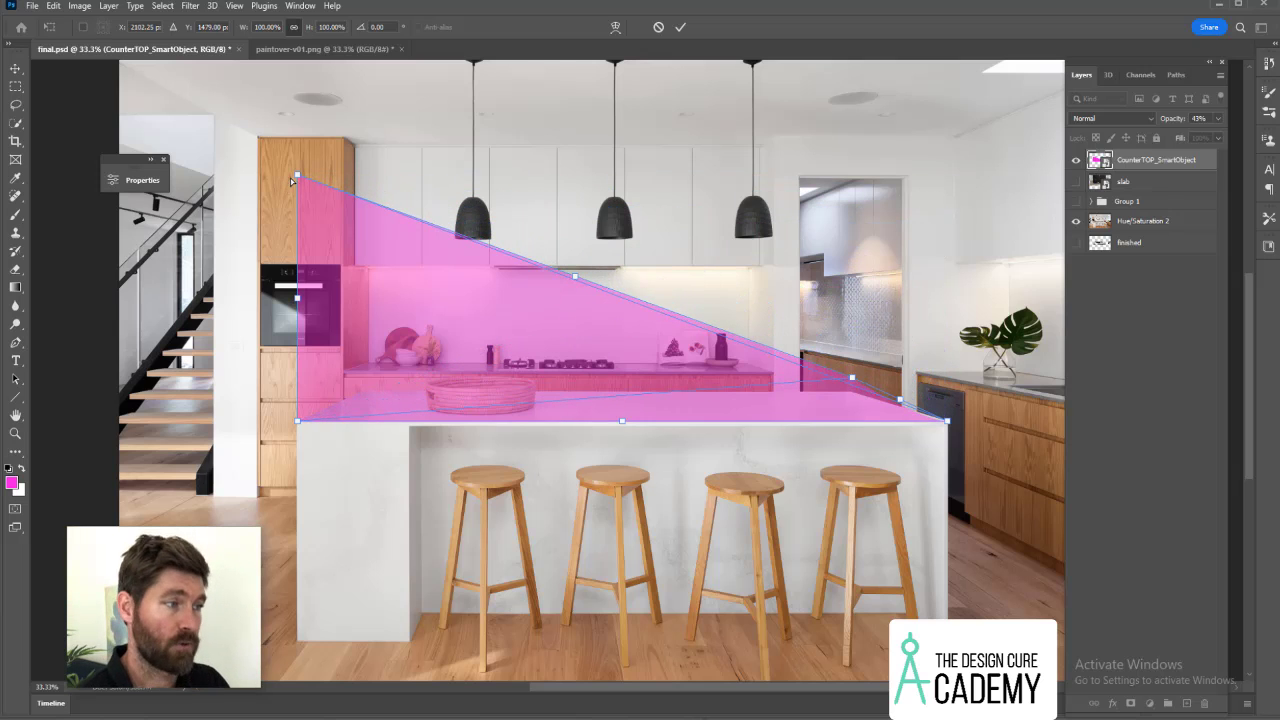
pyautogui.moveTo(297, 175); pyautogui.dragTo(362, 388)
pyautogui.moveTo(850, 379); pyautogui.dragTo(849, 394)
pyautogui.hscroll(-1, 862, 400)
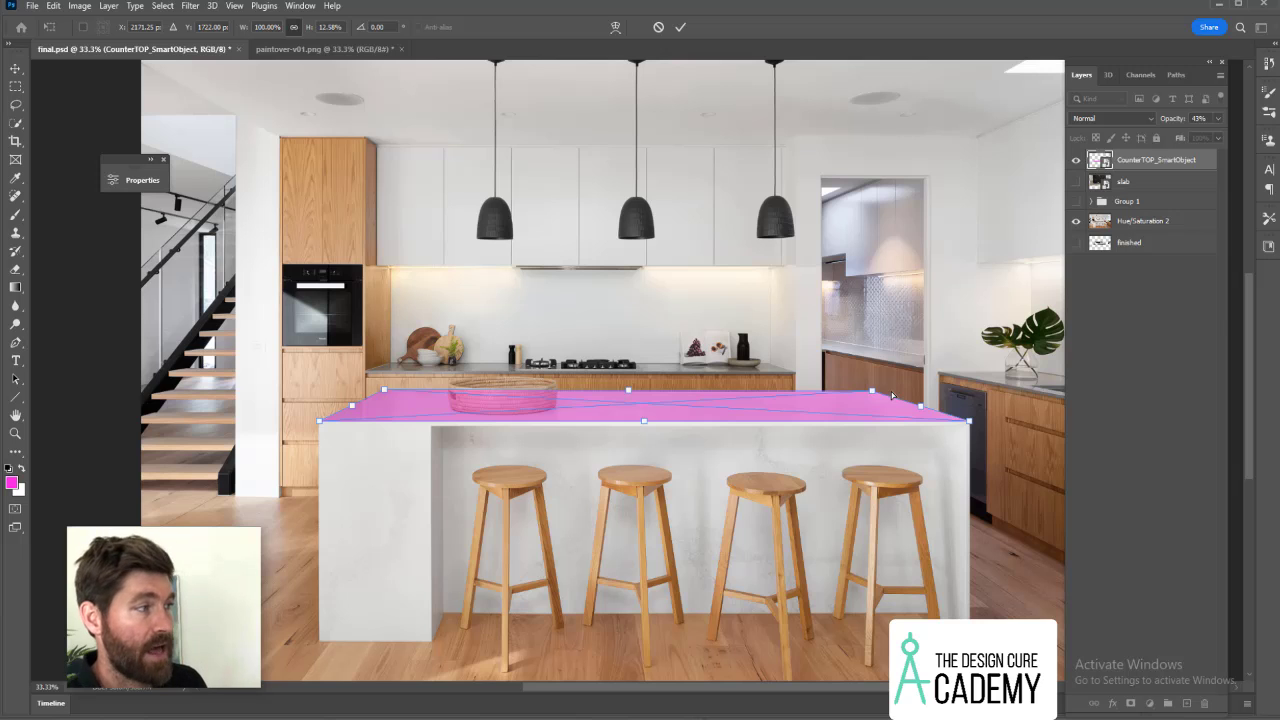
# Fine-tune the distorted shape's back-right and front-right corners to meet the countertop's right end exactly.
pyautogui.hotkey('ctrl', '+')
pyautogui.hotkey('ctrl', '+')
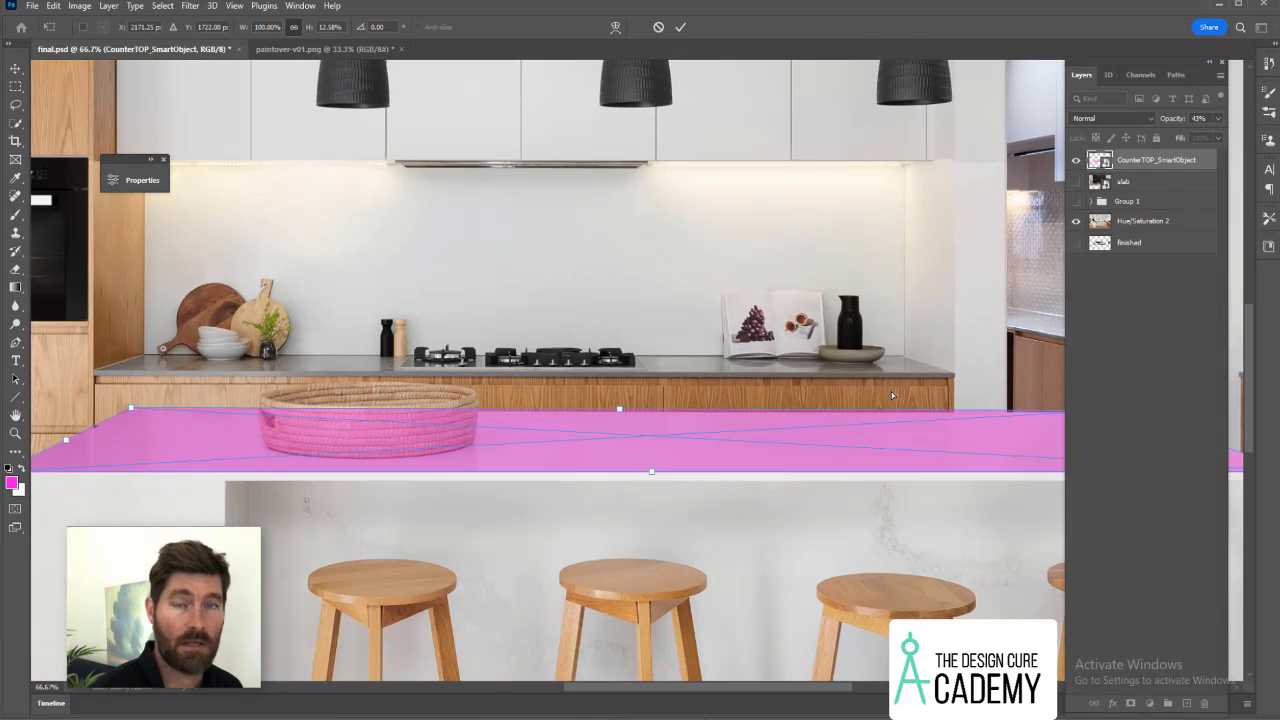
pyautogui.hotkey('ctrl', '+')
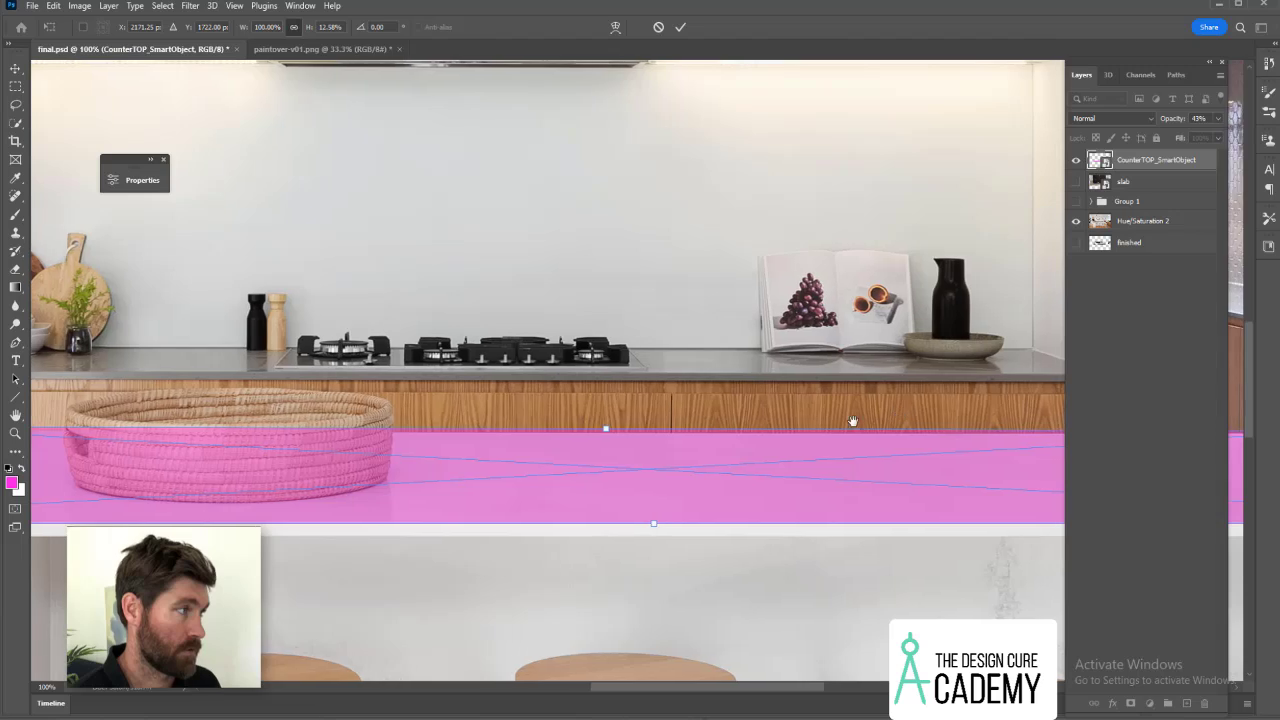
pyautogui.moveTo(852, 421); pyautogui.dragTo(606, 474)
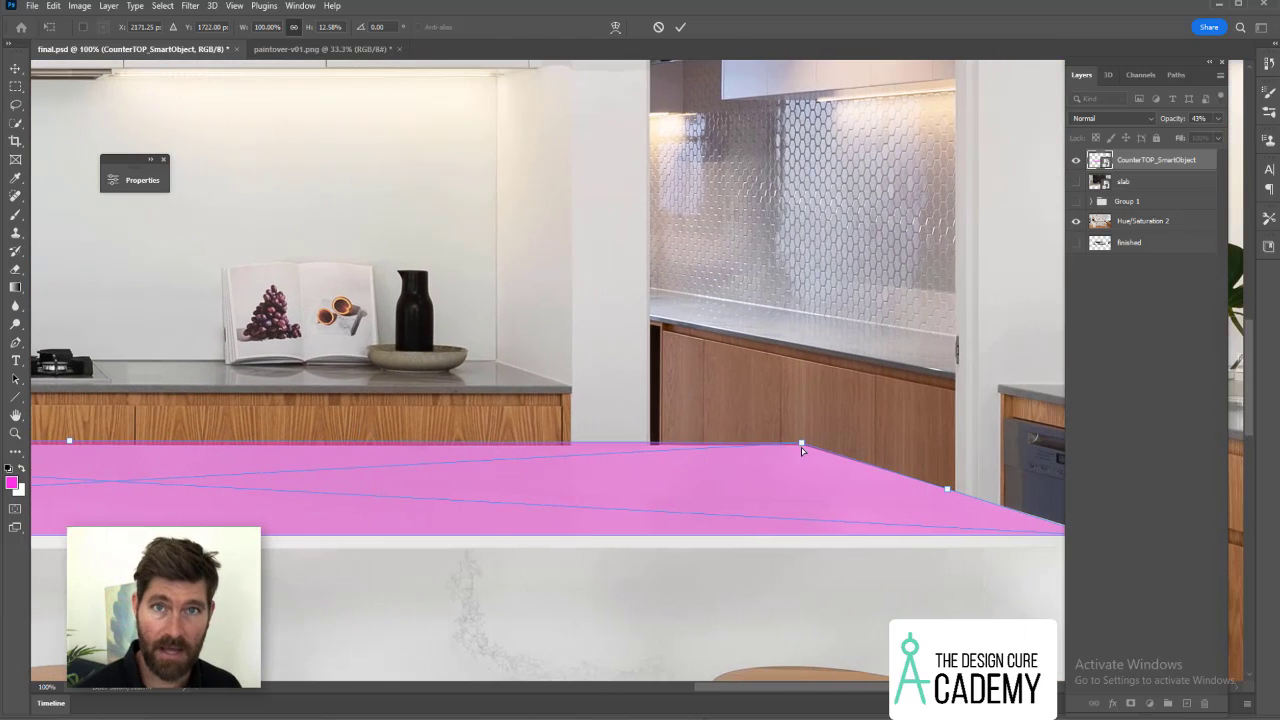
pyautogui.moveTo(801, 447); pyautogui.dragTo(800, 447)
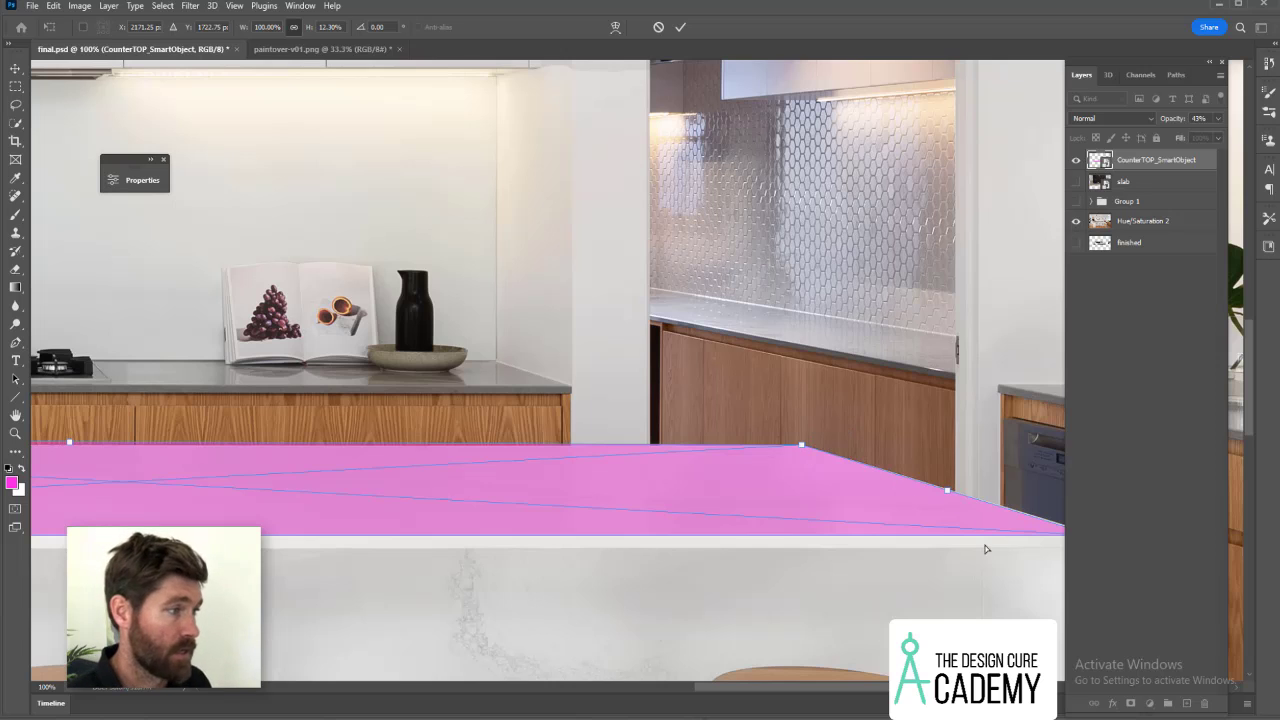
pyautogui.moveTo(985, 549); pyautogui.dragTo(646, 563)
pyautogui.moveTo(777, 535); pyautogui.dragTo(776, 535)
# Align the shape's back-left corner with the countertop's back-left corner and apply the distortion.
pyautogui.moveTo(451, 554); pyautogui.dragTo(847, 526)
pyautogui.moveTo(578, 475)
pyautogui.mouseDown()
pyautogui.moveTo(588, 487)
pyautogui.moveTo(580, 478)
pyautogui.mouseUp()
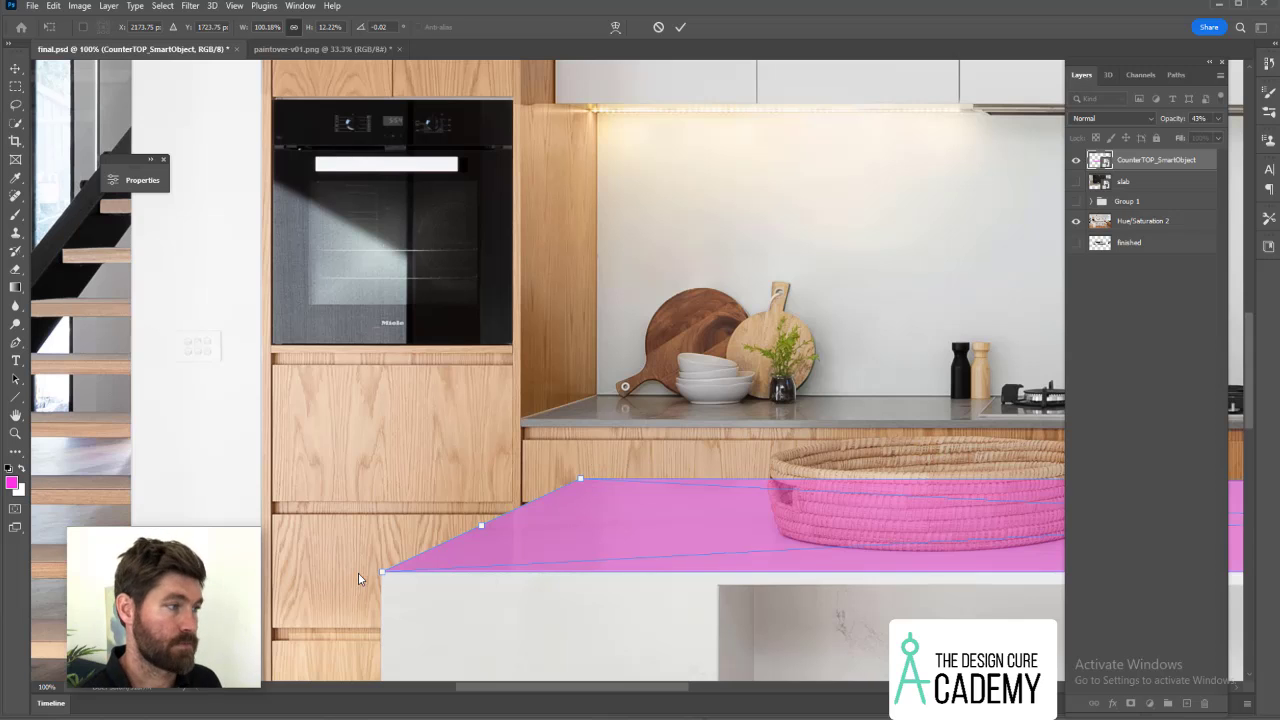
pyautogui.moveTo(808, 575); pyautogui.dragTo(580, 541)
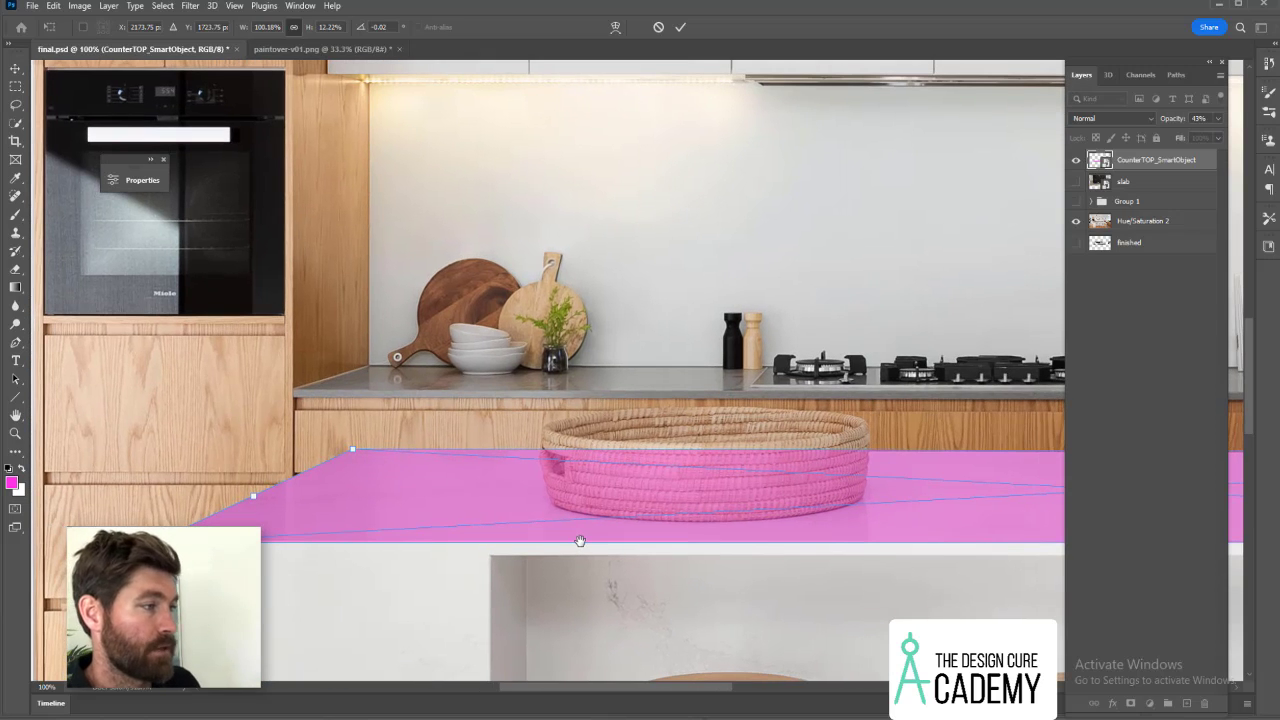
pyautogui.scroll(-3, 580, 541)
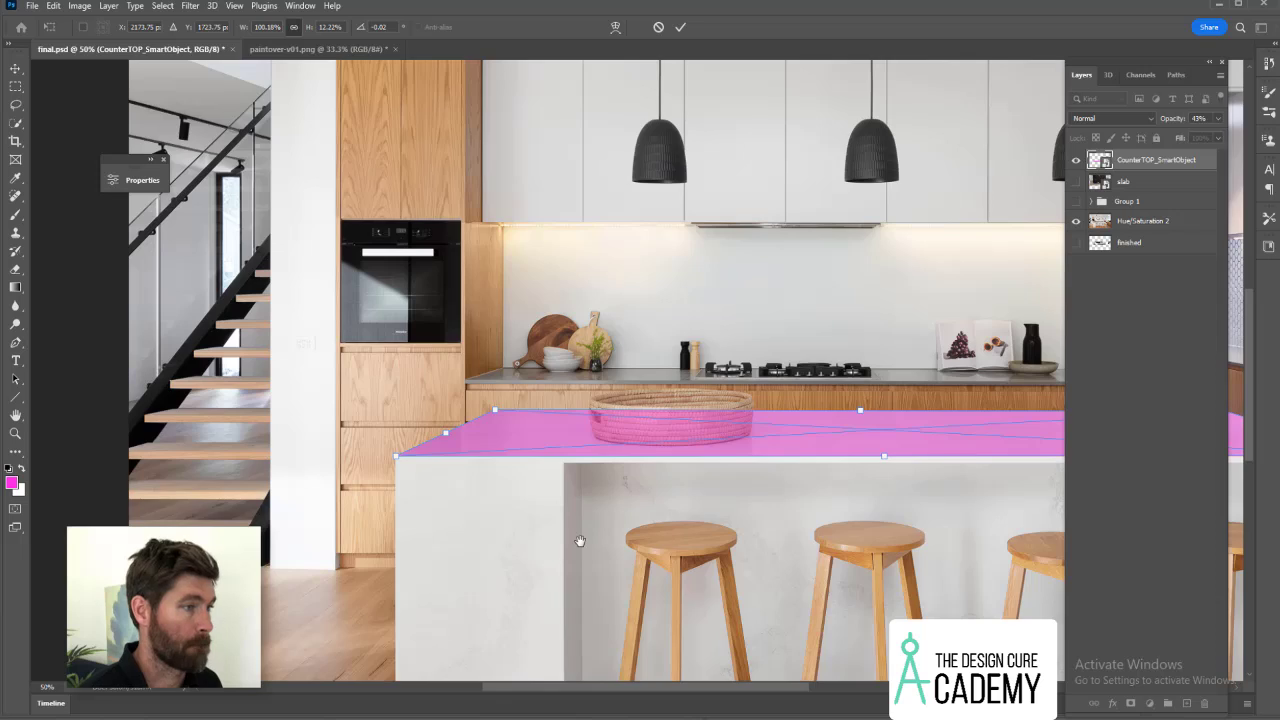
pyautogui.hscroll(5, 580, 541)
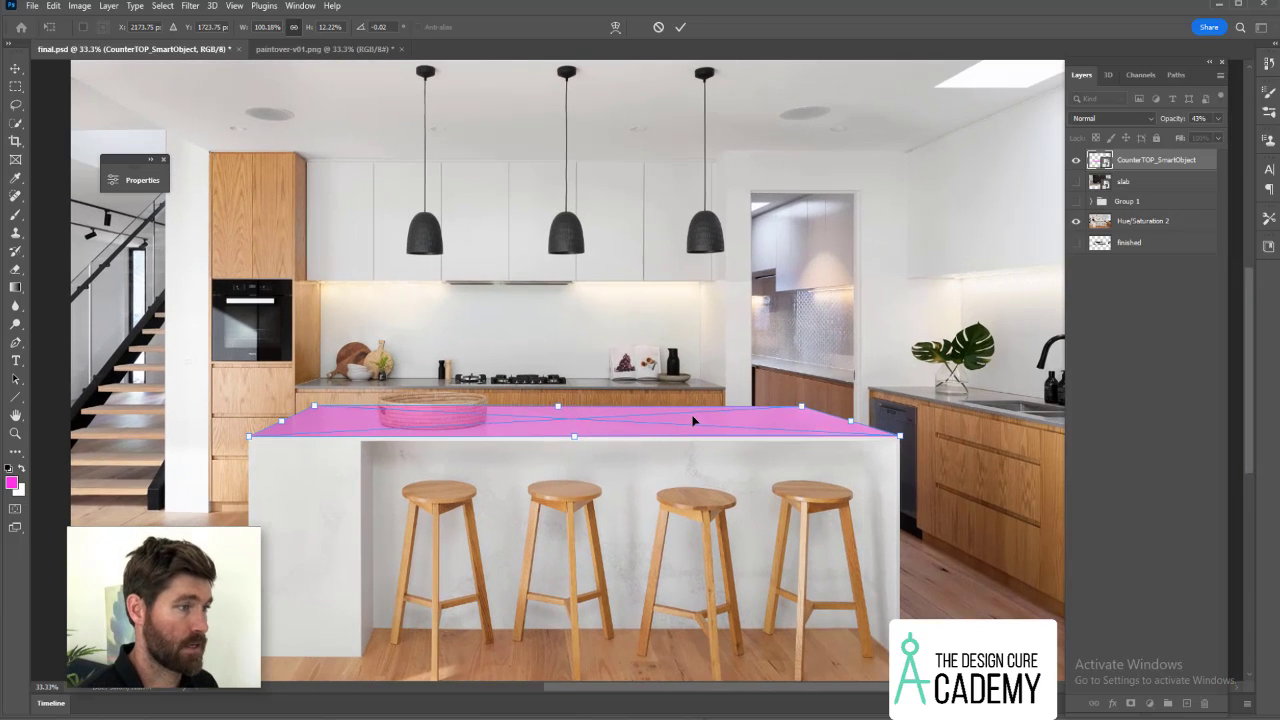
pyautogui.press('Return')
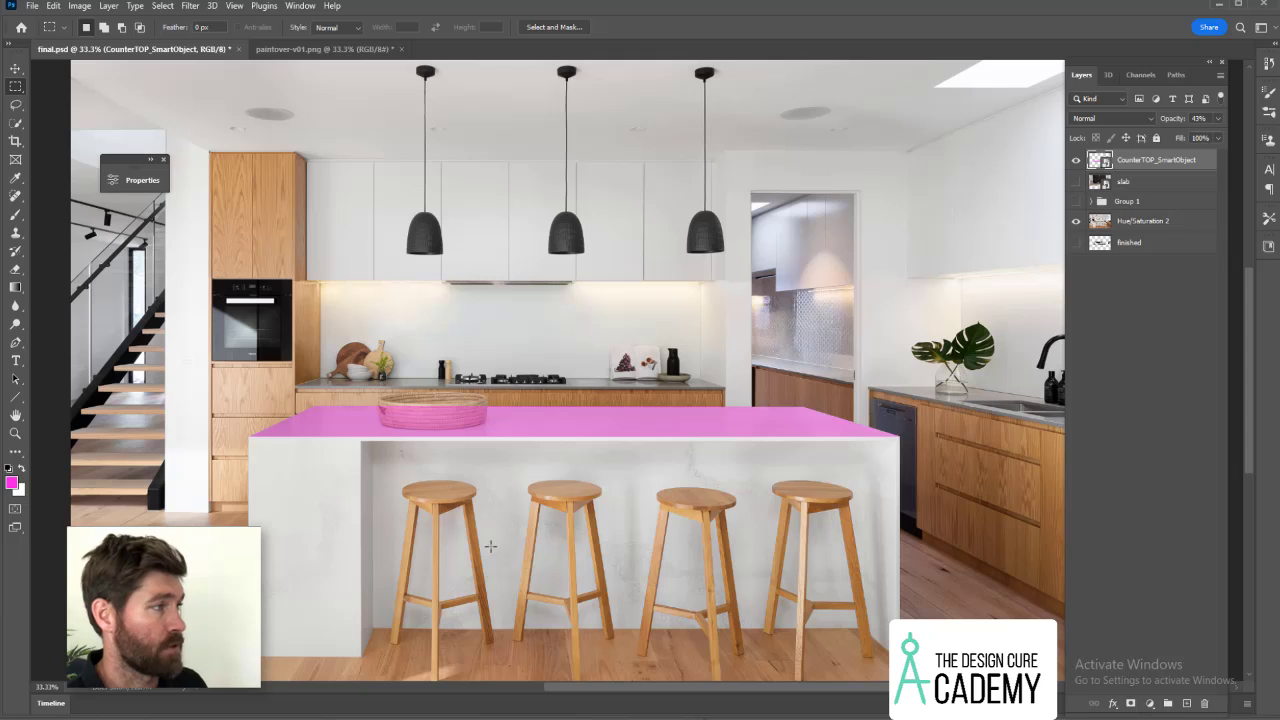
# Hide the CounterTOP_SmartObject layer over the woven basket and make the Hue/Saturation 2 layer active.
pyautogui.press('z')
pyautogui.click(417, 414)
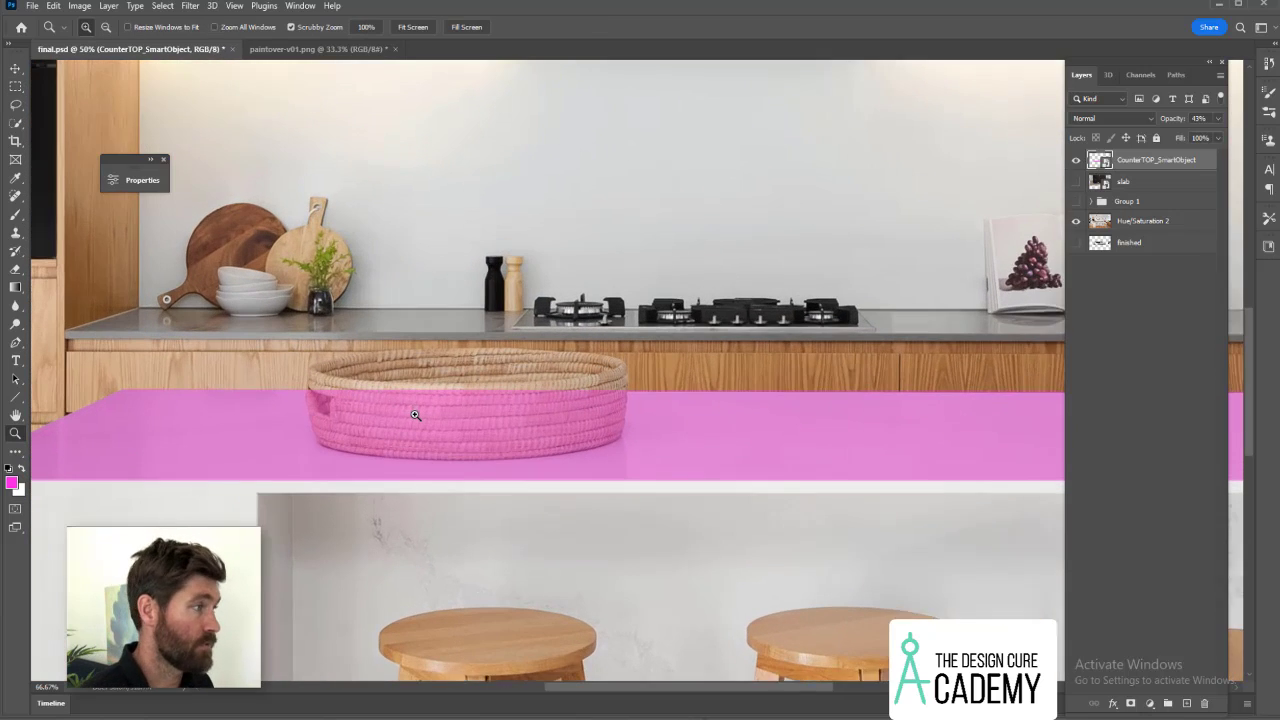
pyautogui.click(415, 414)
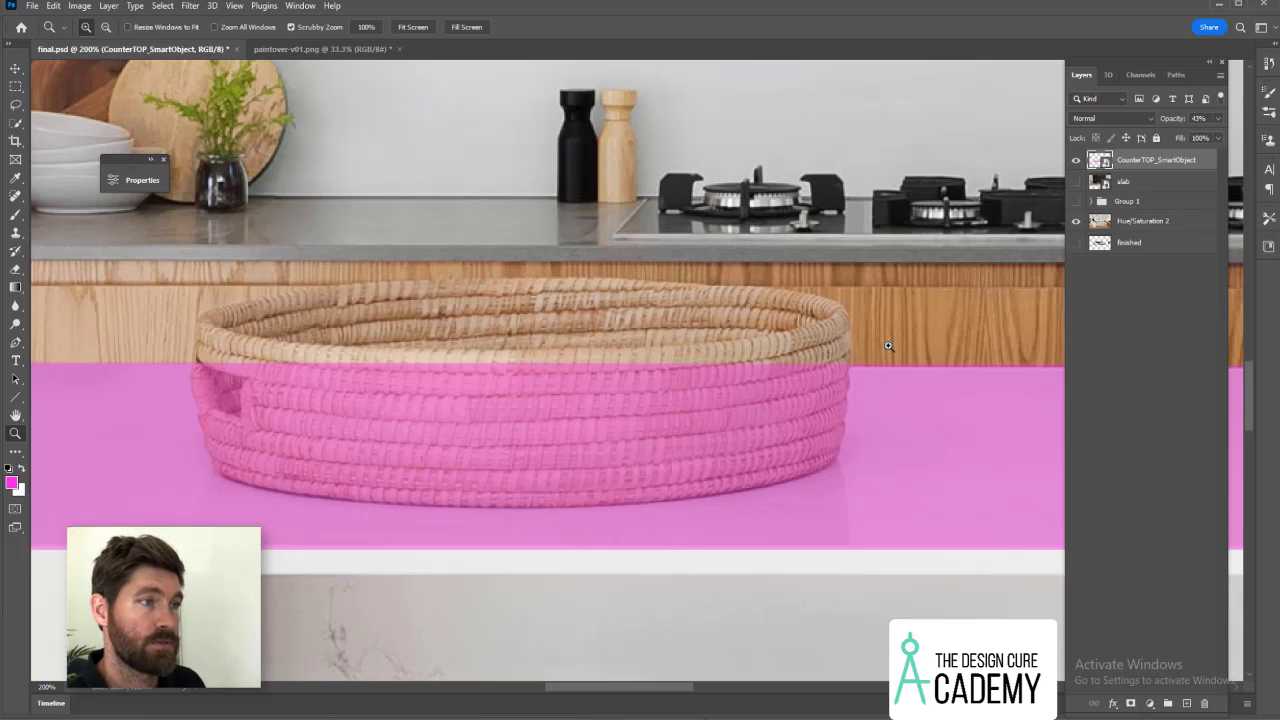
pyautogui.click(1077, 162)
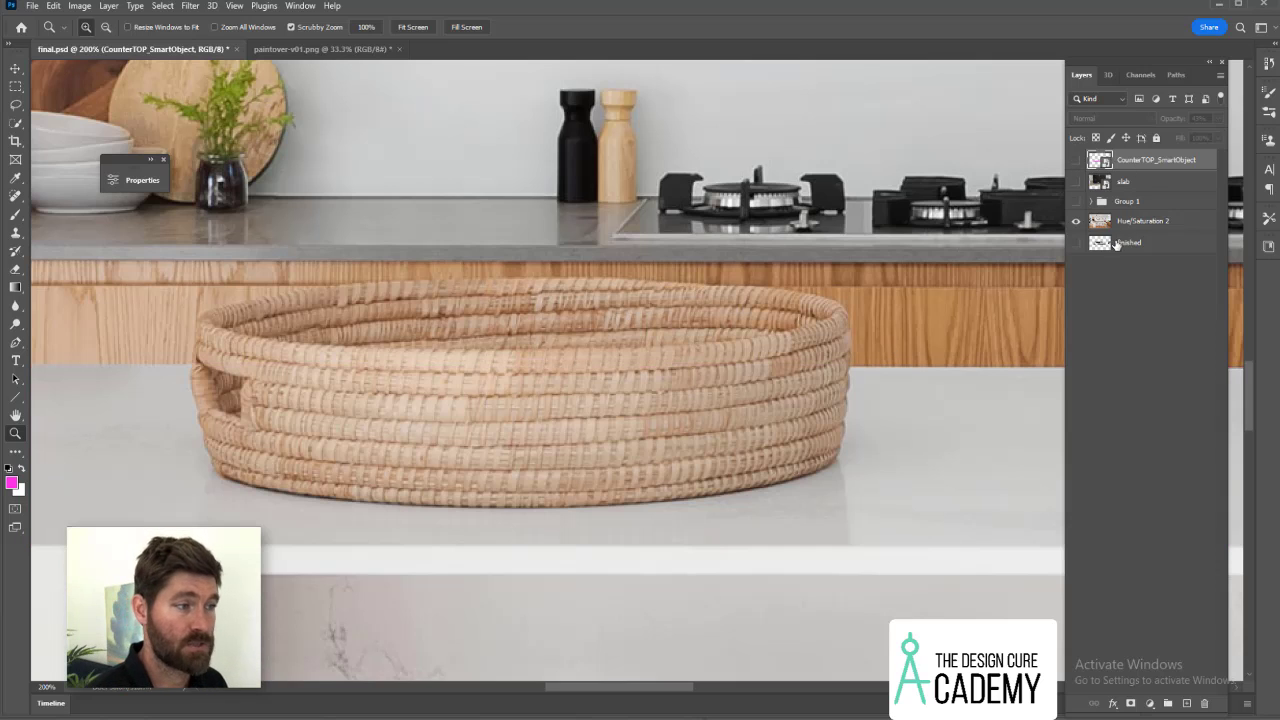
pyautogui.click(1130, 226)
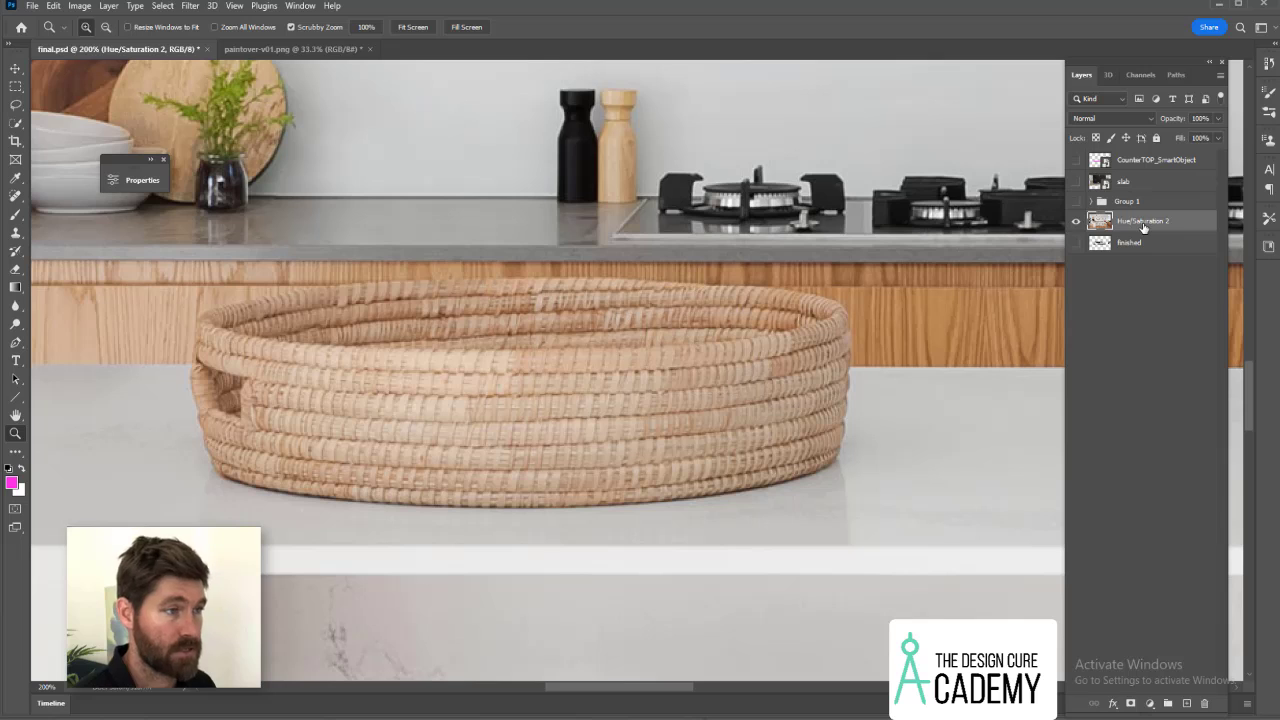
# Select the woven basket with the Object Selection tool, and make the CounterTOP_SmartObject layer active and visible again.
pyautogui.click(15, 123)
pyautogui.click(68, 124)
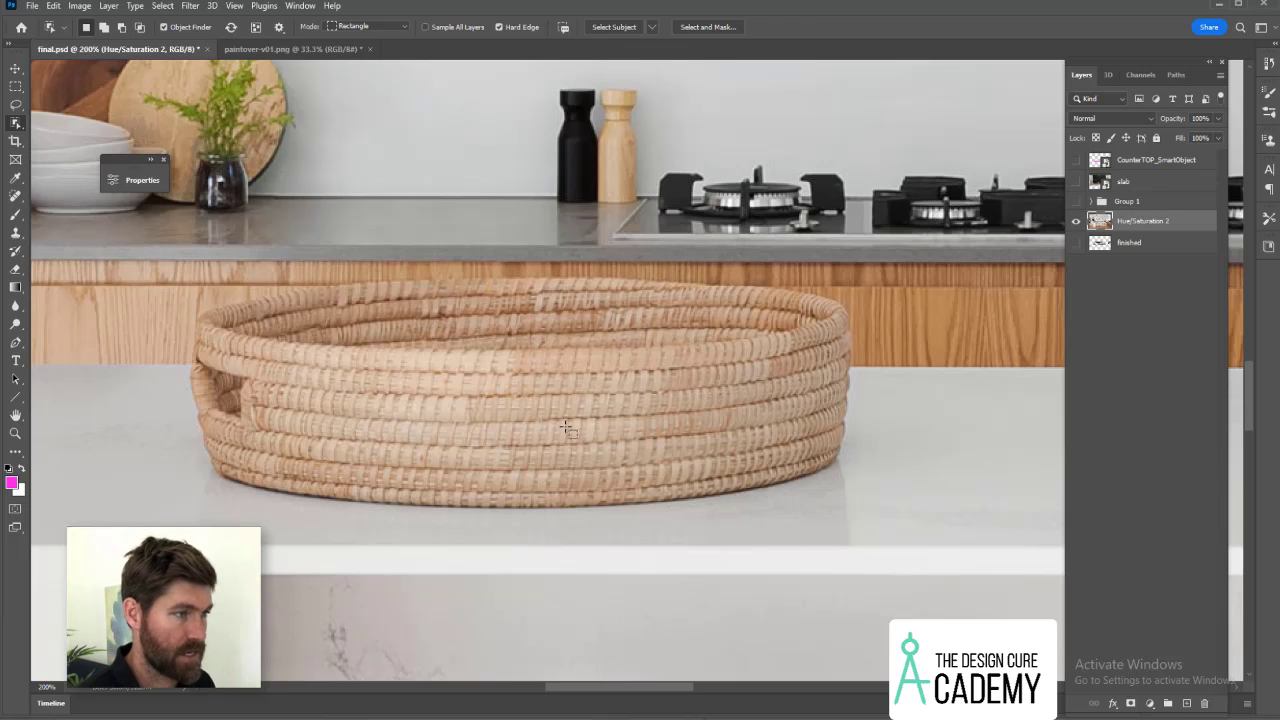
pyautogui.scroll(-2, 644, 390)
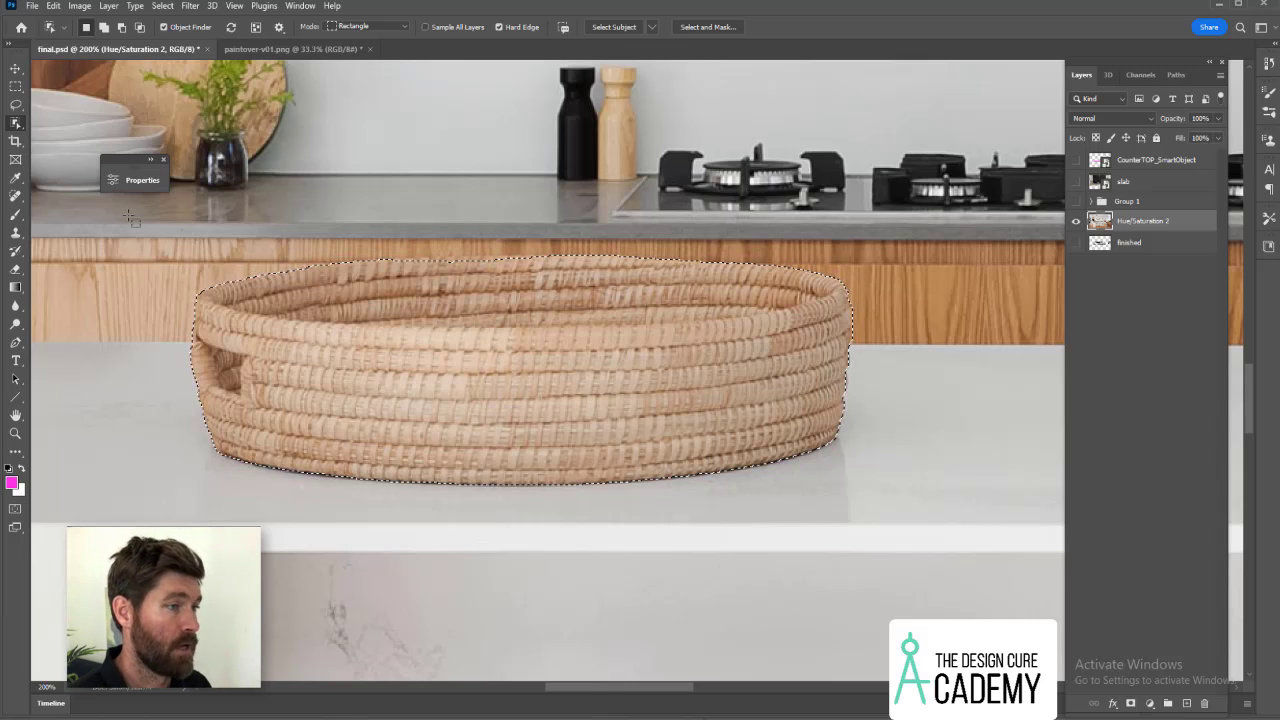
pyautogui.click(272, 310)
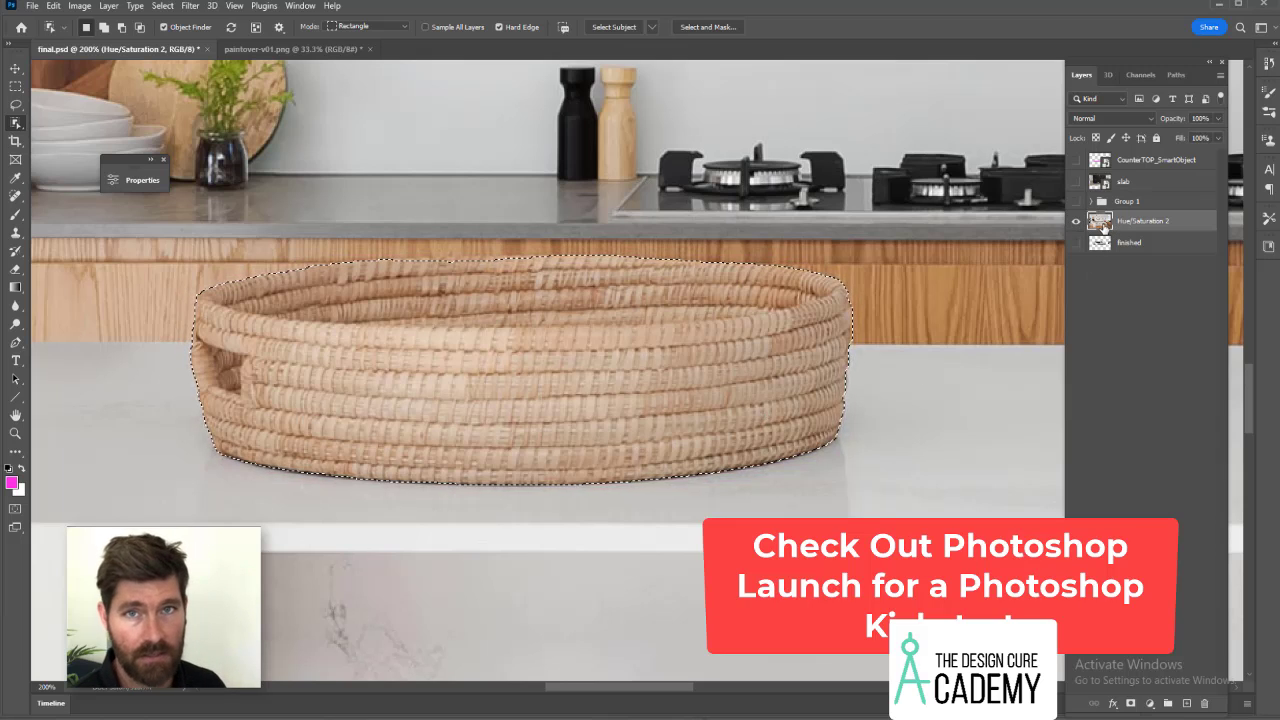
pyautogui.click(1130, 162)
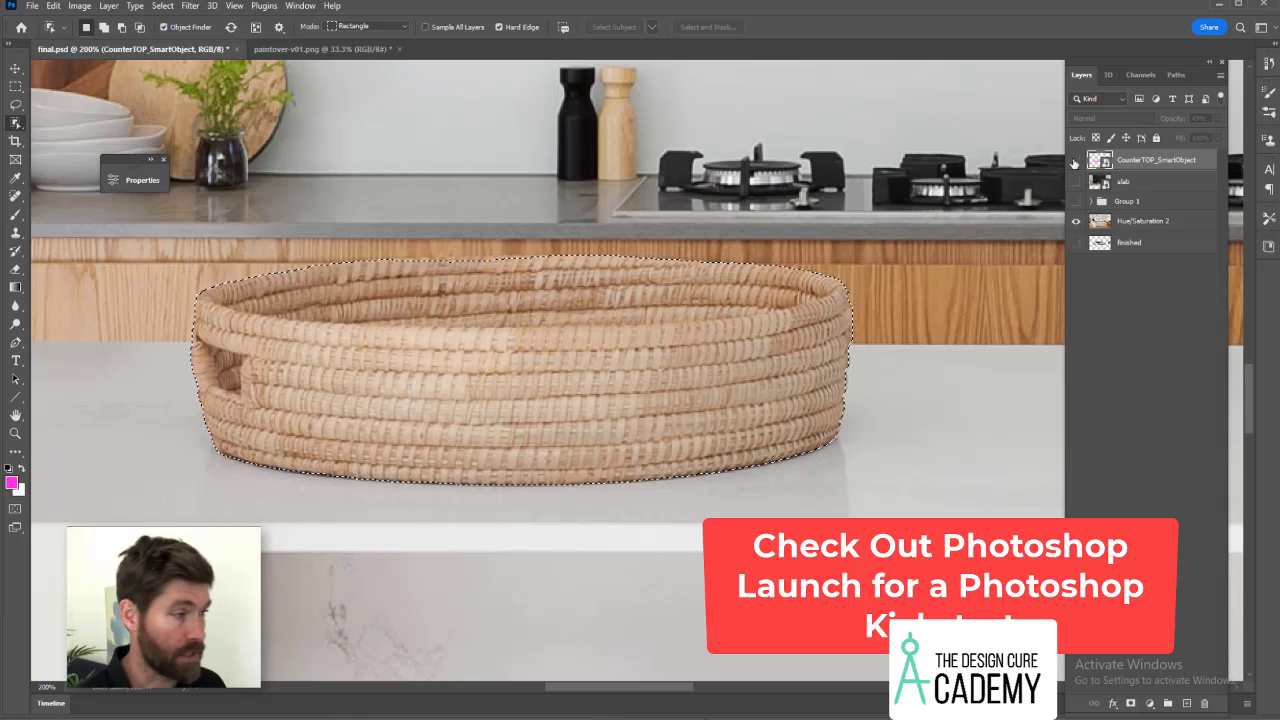
pyautogui.click(1076, 161)
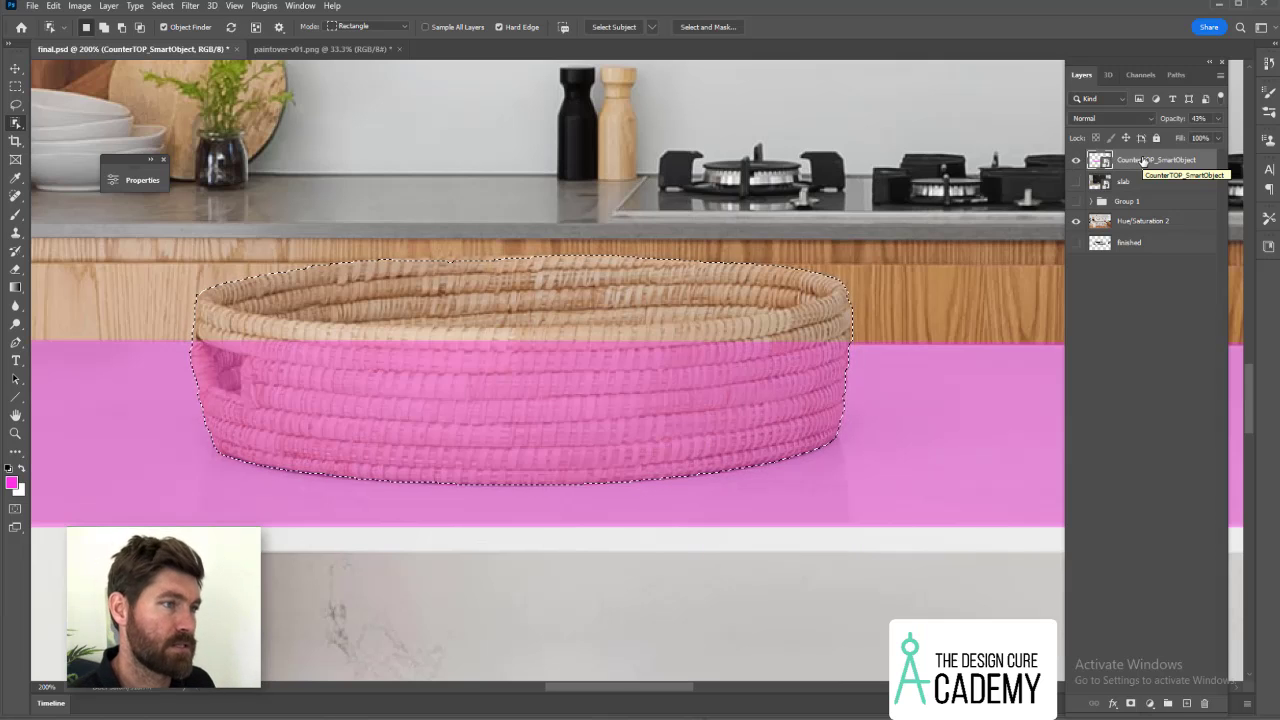
# Try masking the CounterTOP_SmartObject layer with the basket selection, and undo the mask.
pyautogui.click(1131, 704)
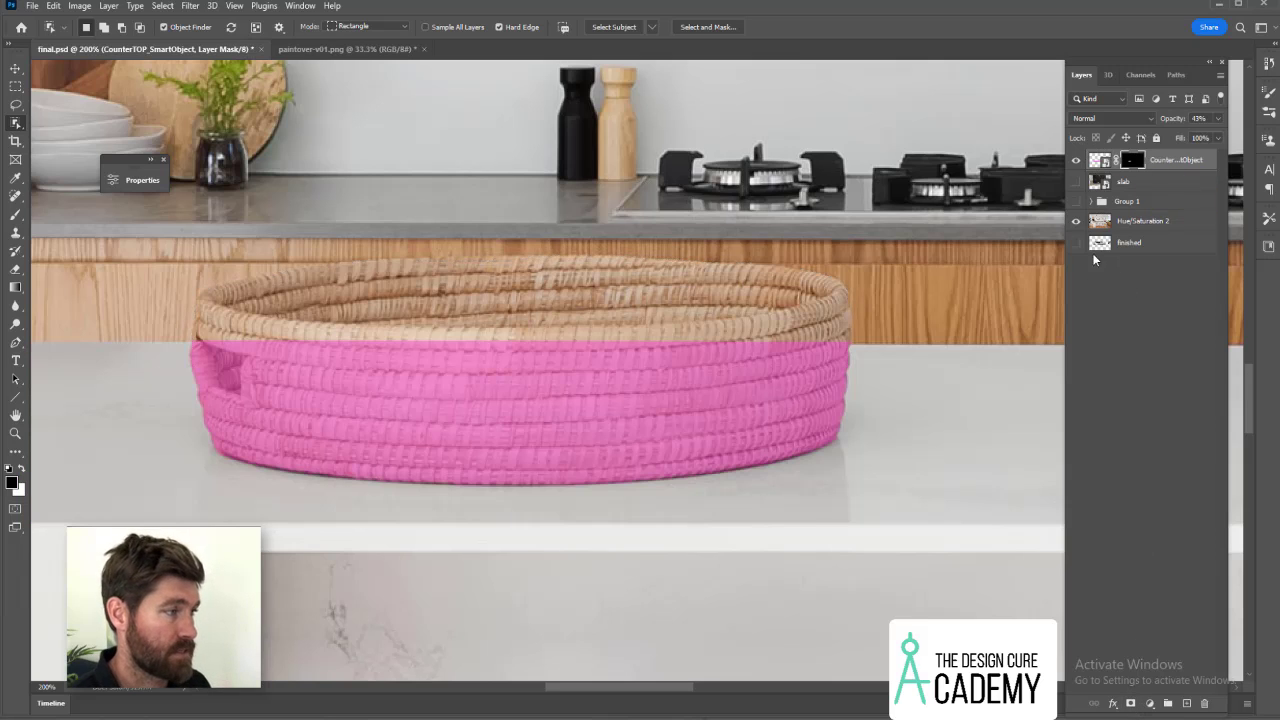
pyautogui.click(16, 70)
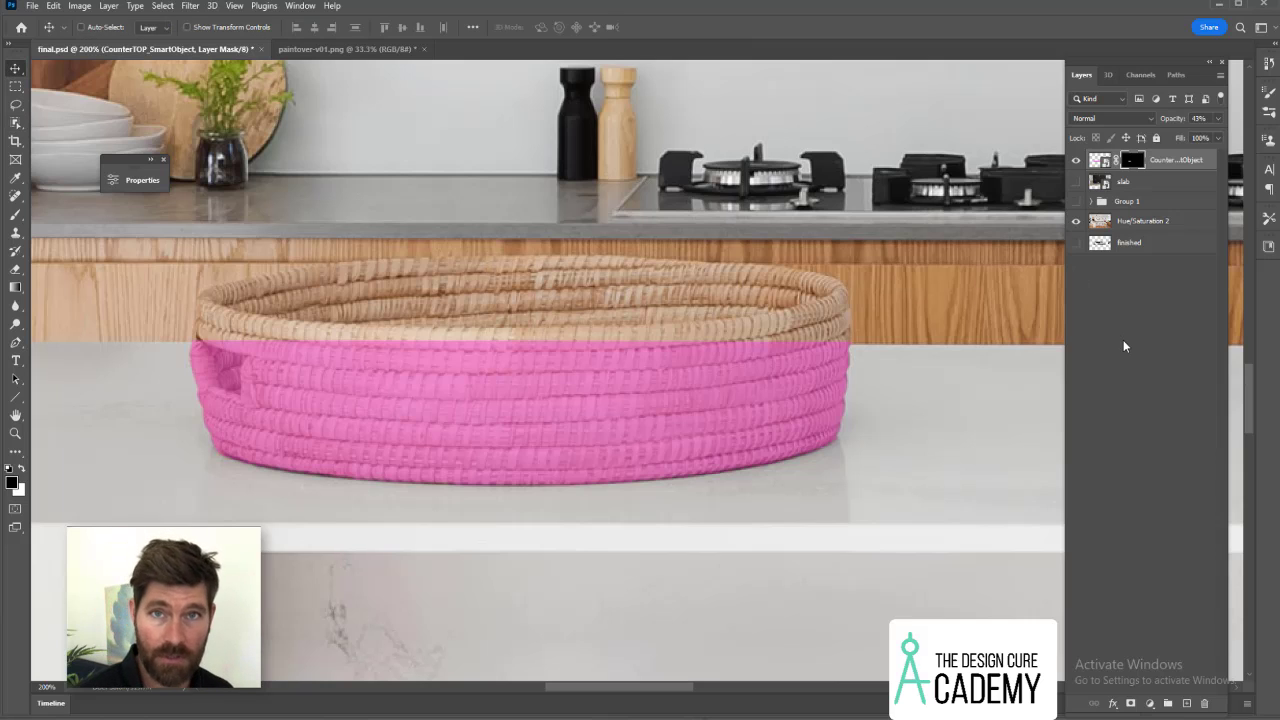
pyautogui.hotkey('ctrl', 'z')
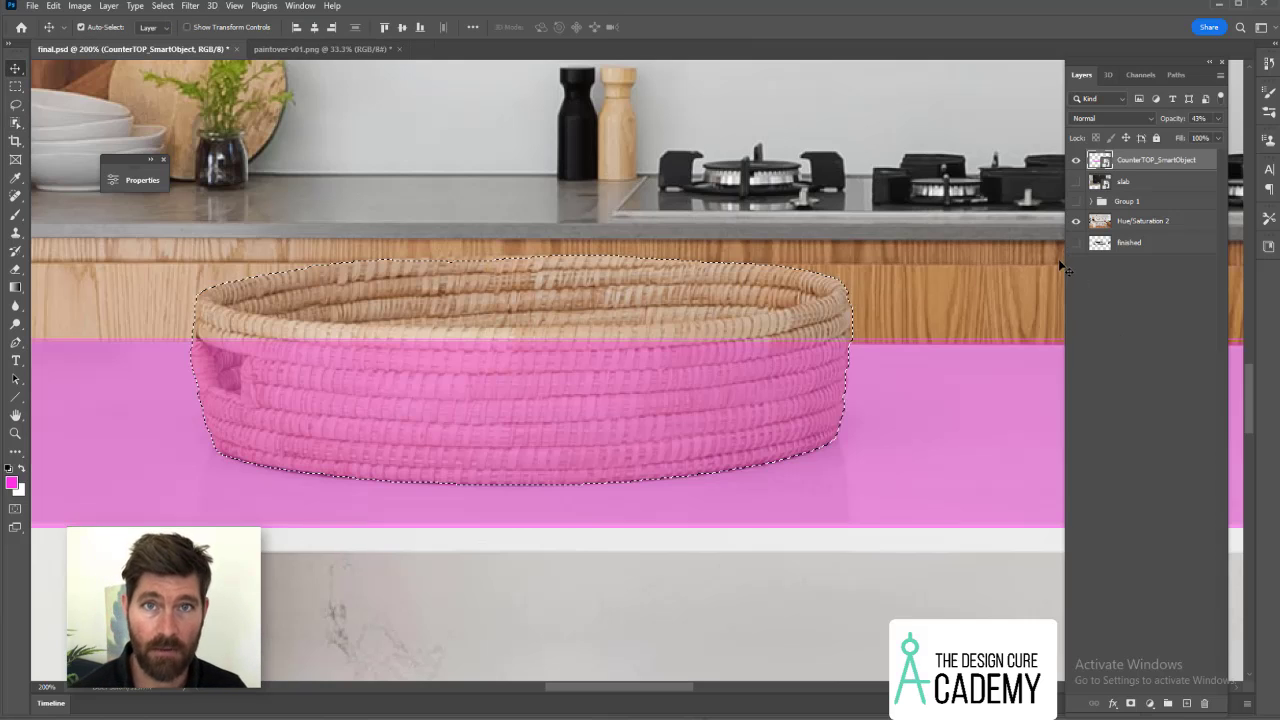
# Invert the basket selection and add it as a layer mask to the CounterTOP_SmartObject layer.
pyautogui.click(165, 7)
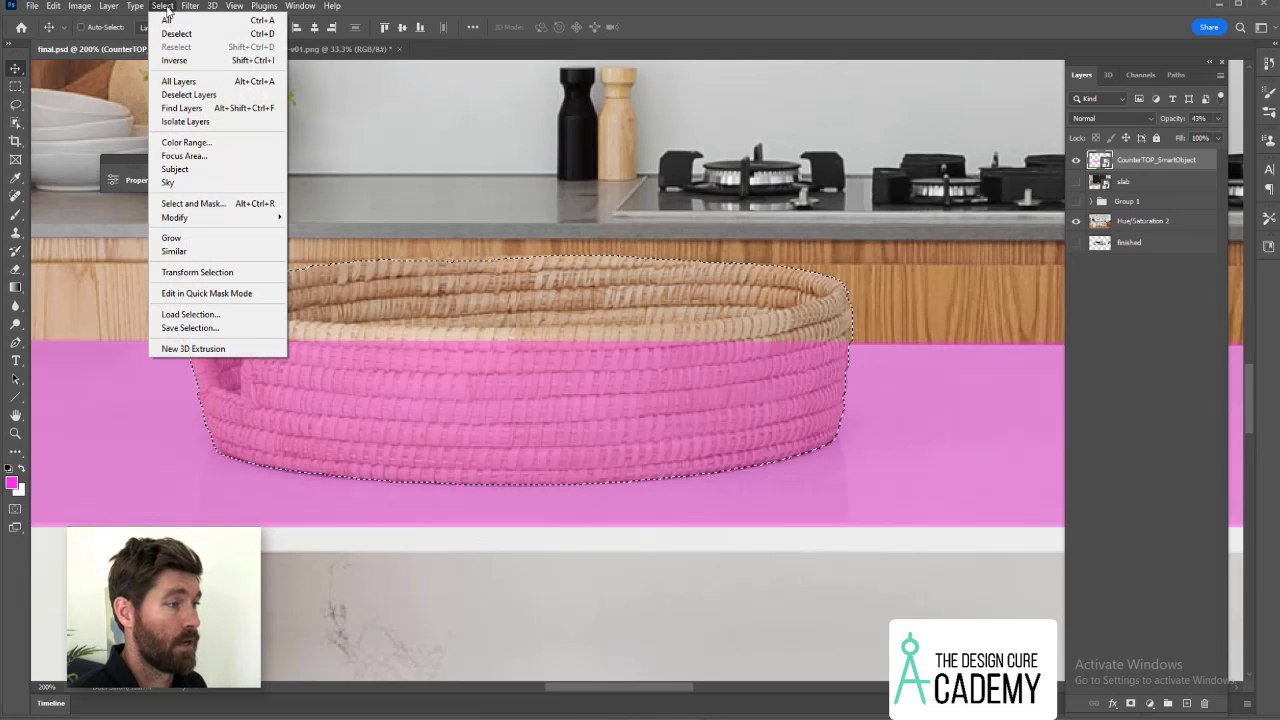
pyautogui.click(189, 61)
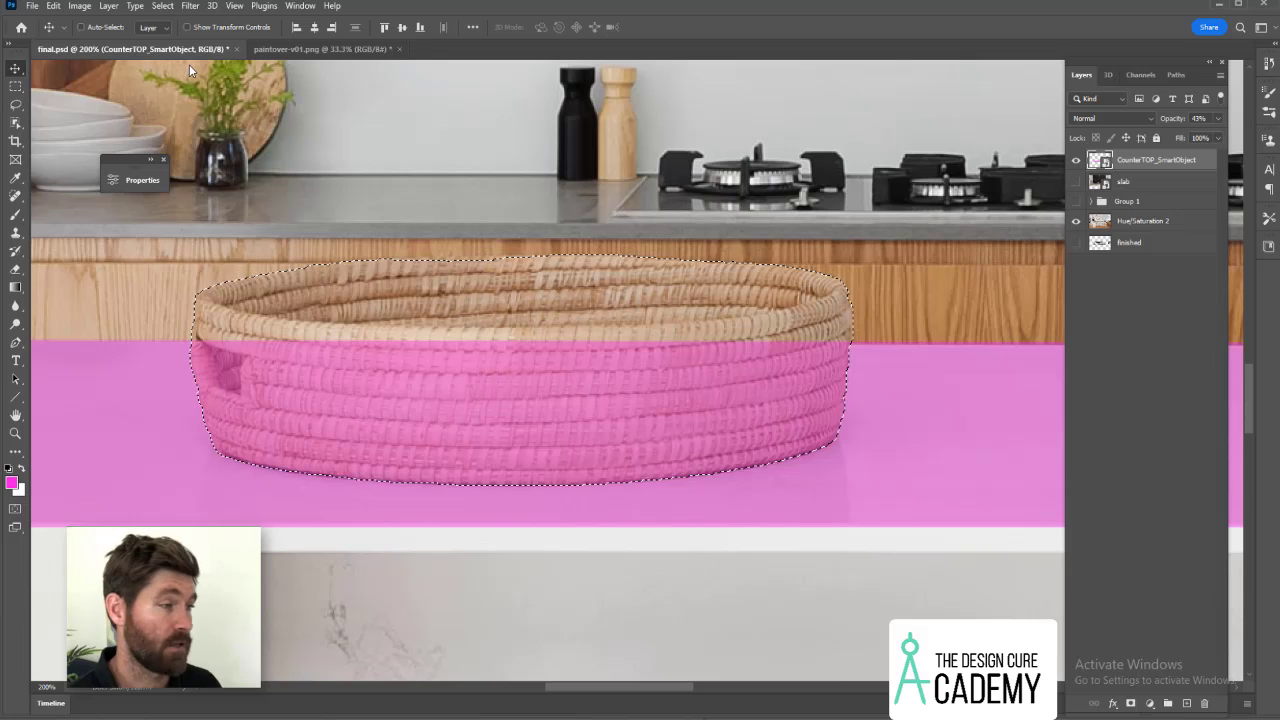
pyautogui.click(1132, 704)
# Examine the masked countertop around the basket in the whole kitchen, with the CounterTOP_SmartObject layer hidden and shown.
pyautogui.press('z')
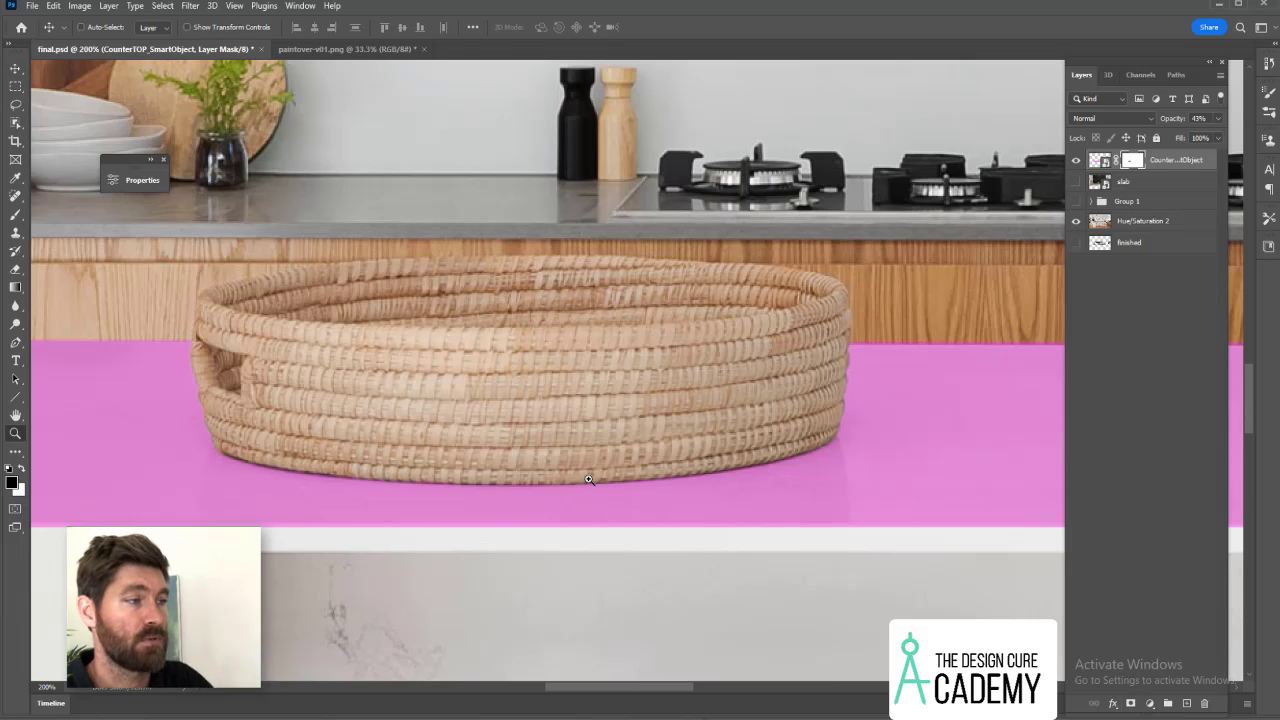
pyautogui.keyDown('alt'); pyautogui.click(585, 475); pyautogui.keyUp('alt')
pyautogui.keyDown('alt'); pyautogui.click(585, 475); pyautogui.keyUp('alt')
pyautogui.keyDown('alt'); pyautogui.click(585, 475); pyautogui.keyUp('alt')
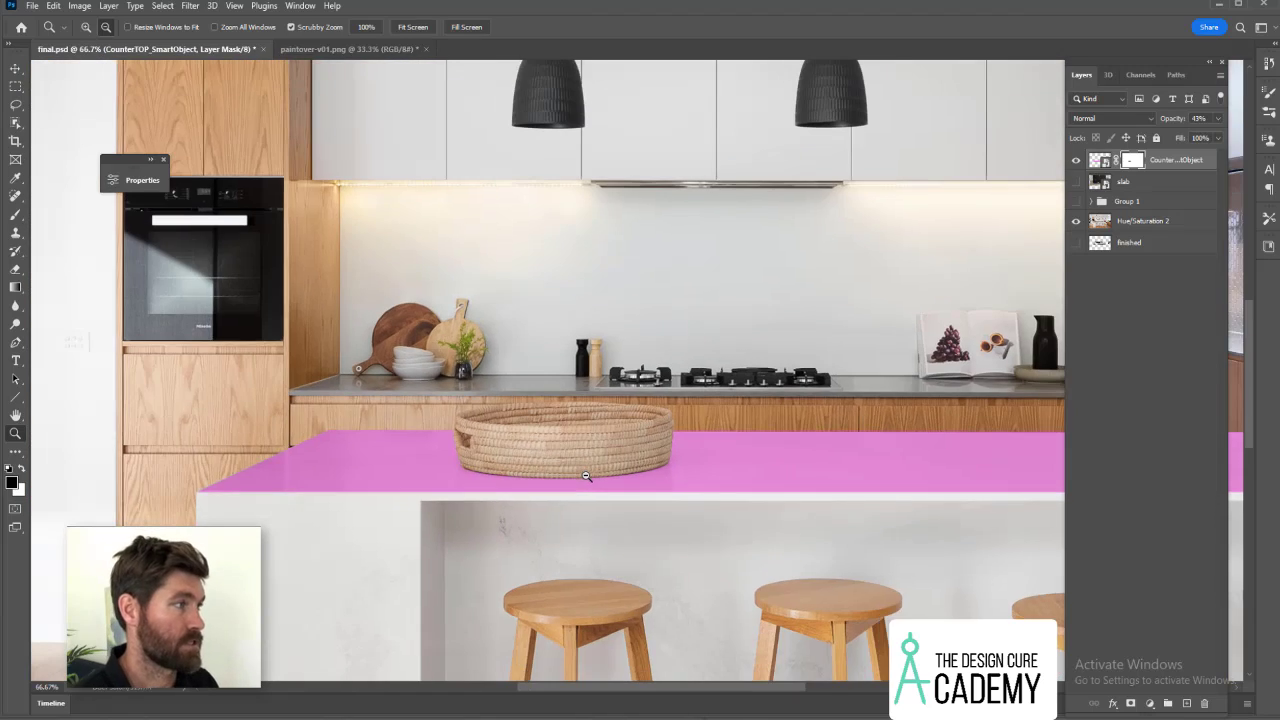
pyautogui.keyDown('alt'); pyautogui.click(585, 475); pyautogui.keyUp('alt')
pyautogui.keyDown('alt'); pyautogui.click(590, 480); pyautogui.keyUp('alt')
pyautogui.moveTo(760, 486); pyautogui.dragTo(662, 467)
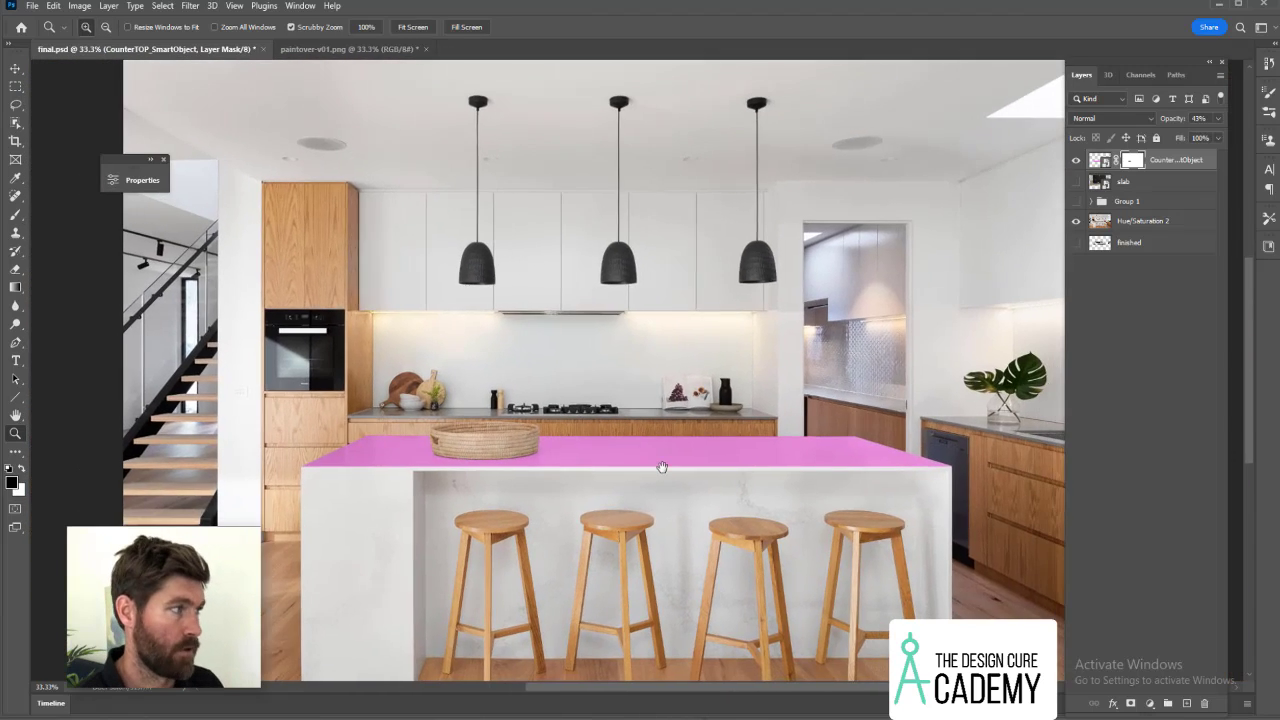
pyautogui.click(662, 467)
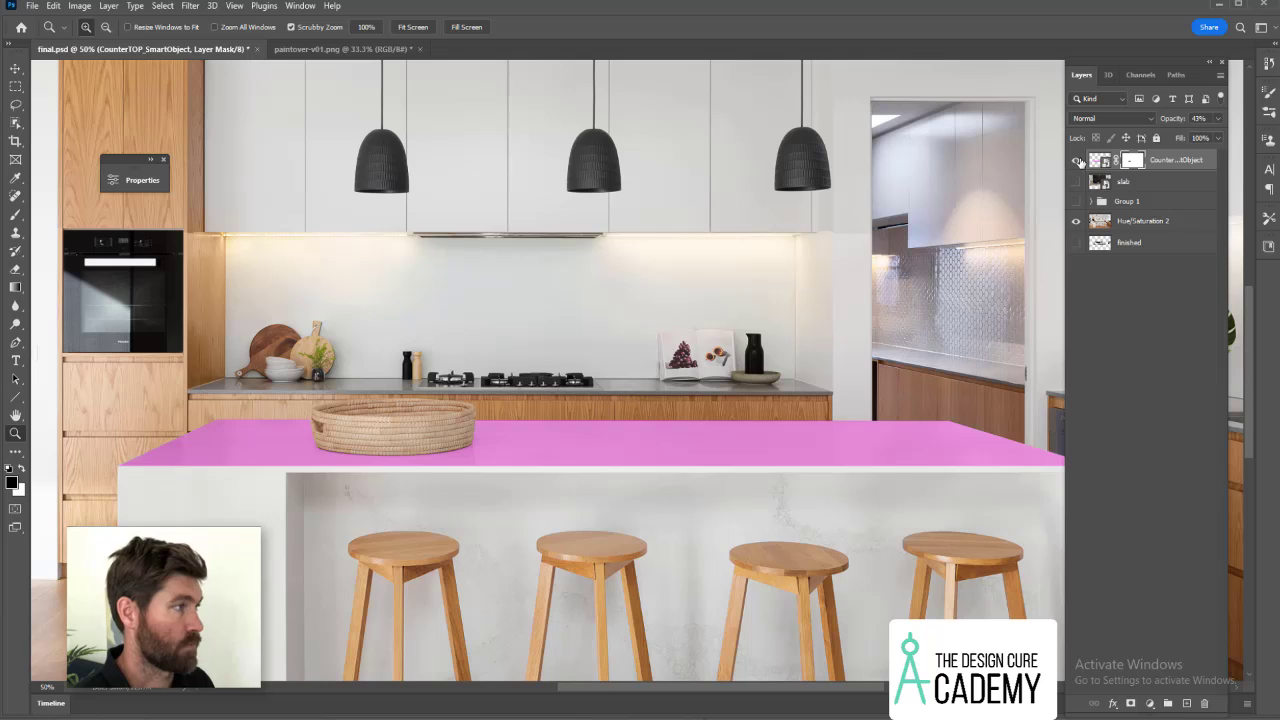
pyautogui.click(1077, 161)
pyautogui.click(1077, 161)
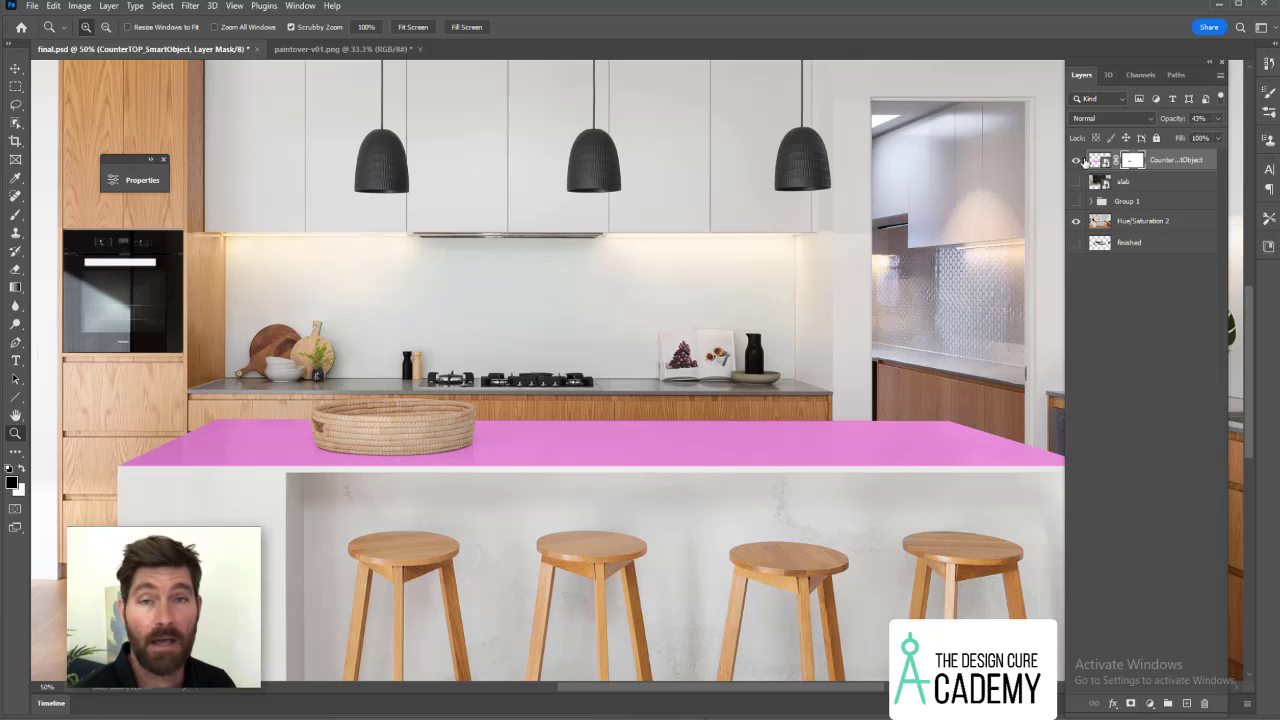
# Set the masked CounterTOP_SmartObject layer's opacity to 100%.
pyautogui.click(1218, 119)
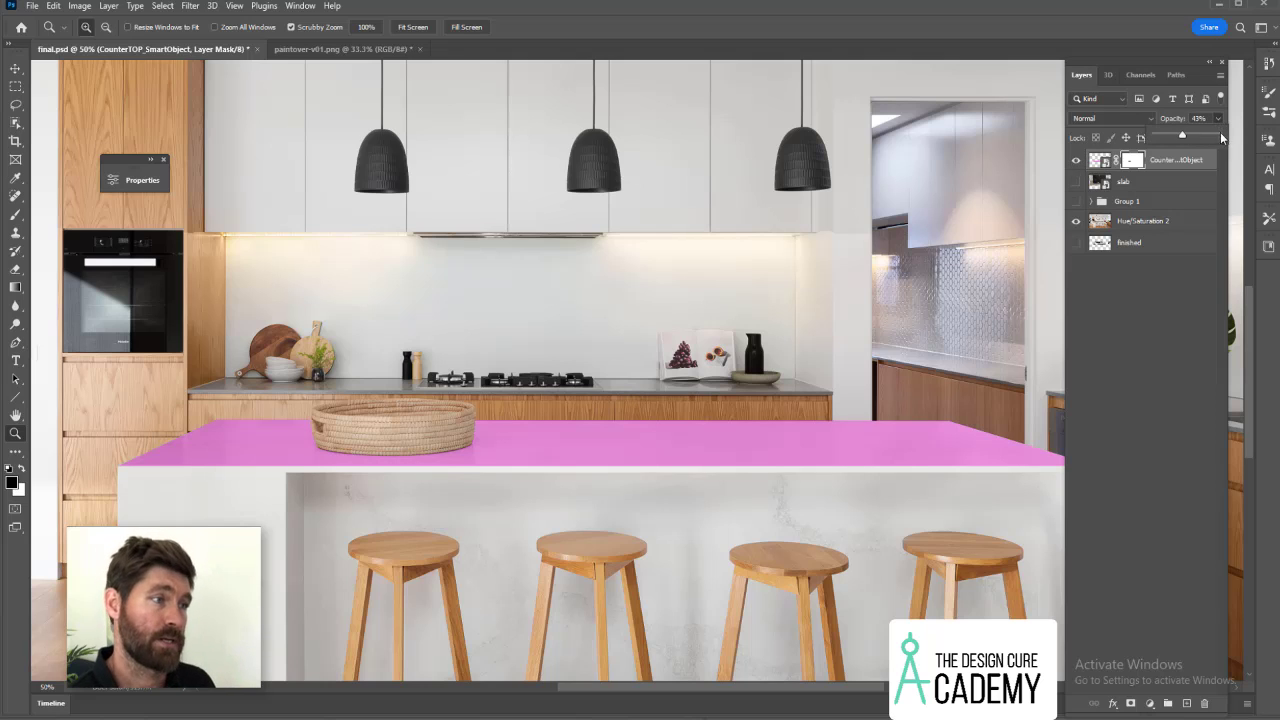
pyautogui.moveTo(1221, 137); pyautogui.dragTo(1228, 140)
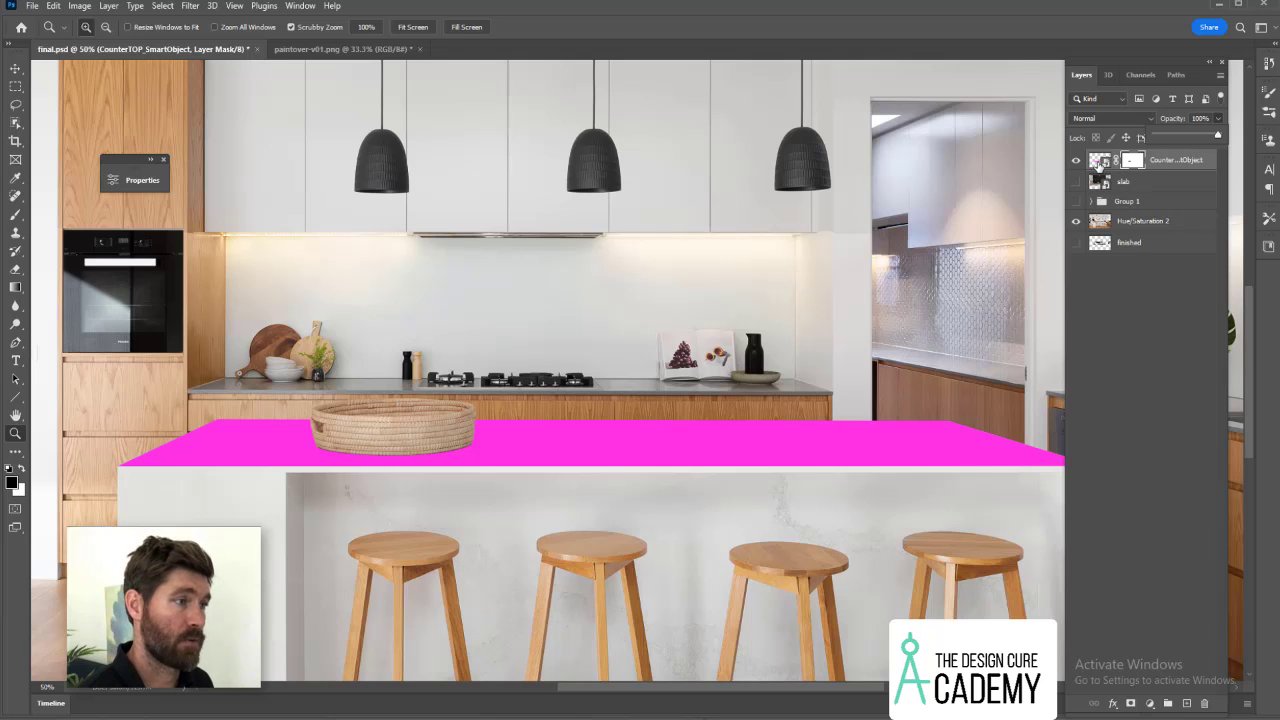
# Place the black slab image inside the CounterTOP_SmartObject contents, scaled to 277% to cover the canvas, and float that document over the kitchen.
pyautogui.doubleClick(1099, 161)
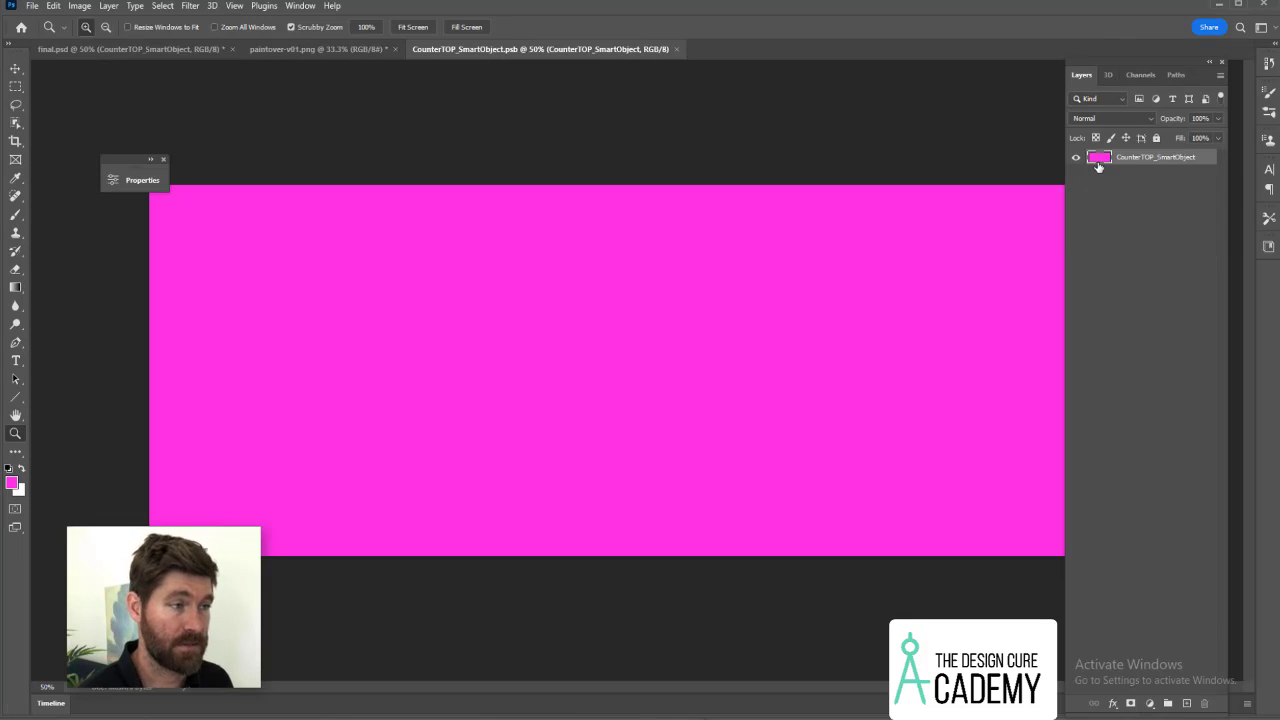
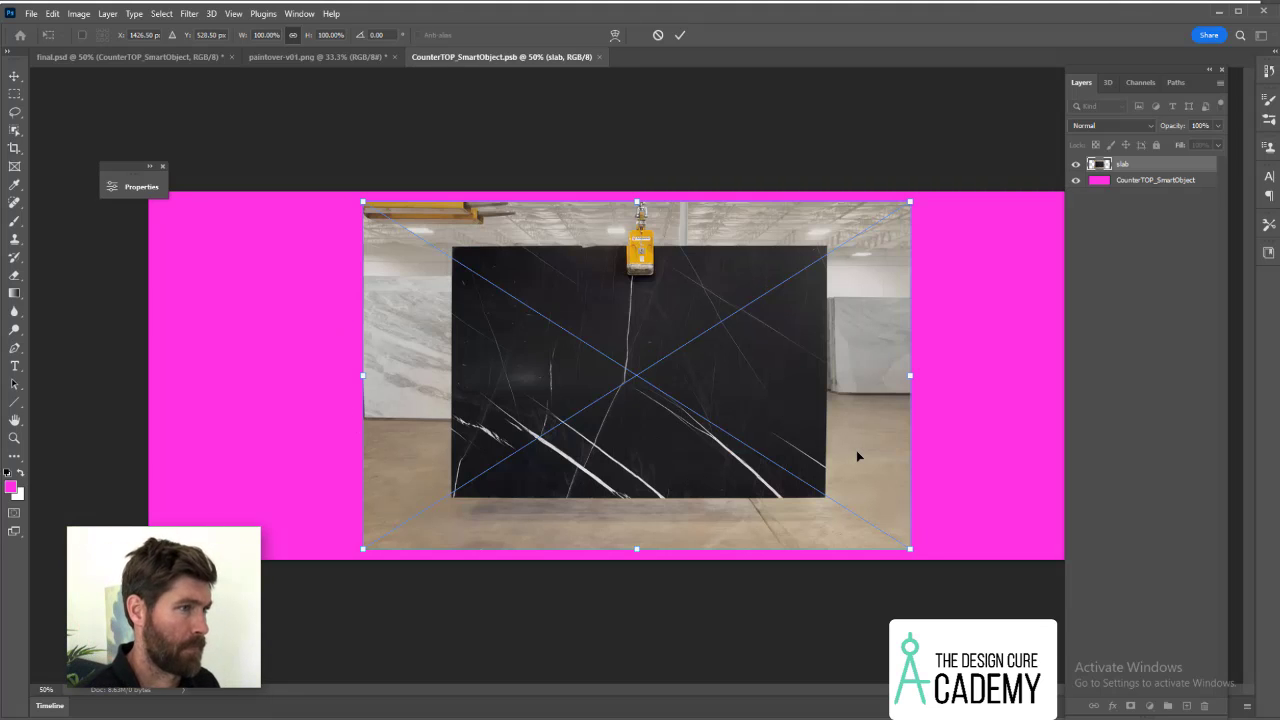
pyautogui.hotkey('ctrl', '-')
pyautogui.hotkey('ctrl', '-')
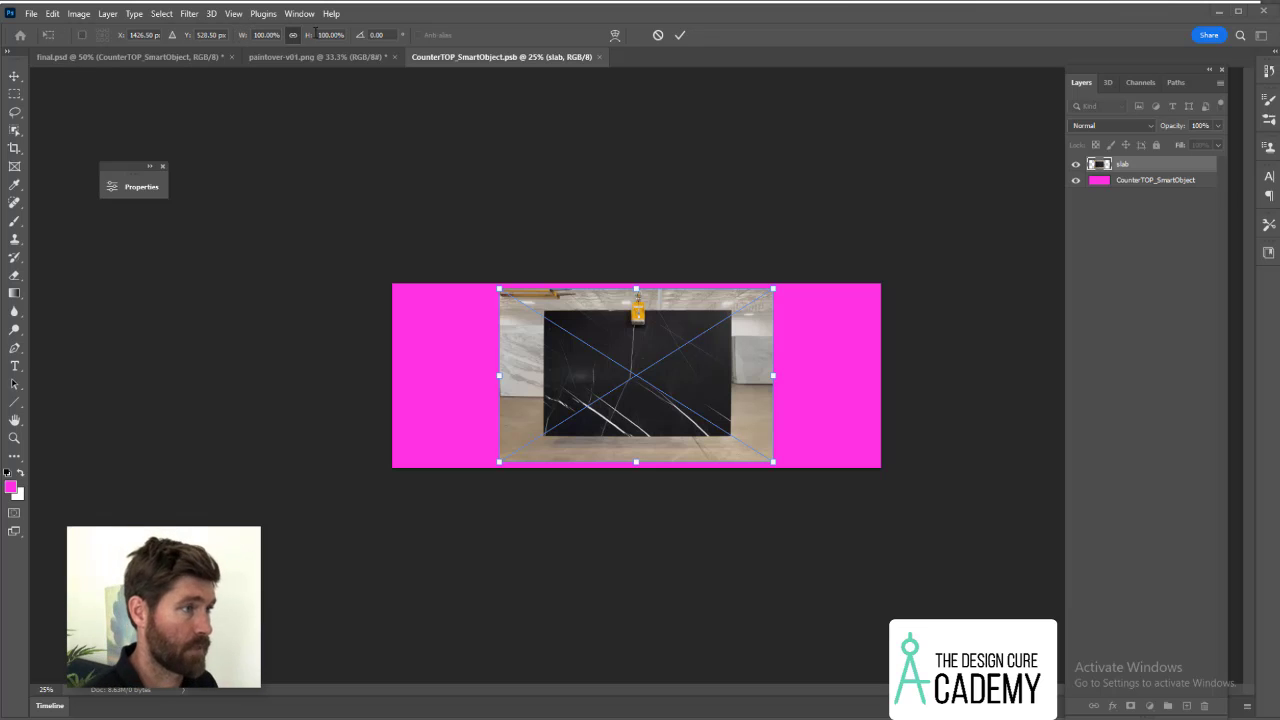
pyautogui.moveTo(306, 37); pyautogui.dragTo(427, 38)
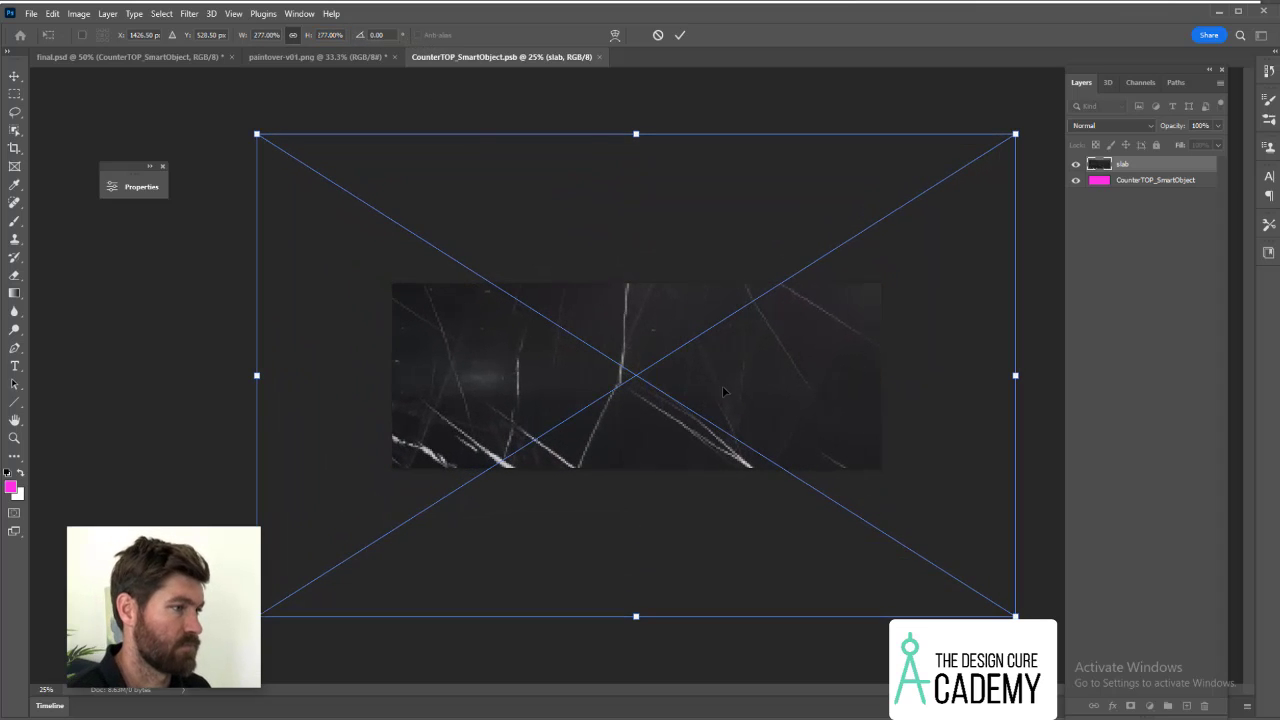
pyautogui.moveTo(724, 381)
pyautogui.mouseDown()
pyautogui.moveTo(718, 272)
pyautogui.moveTo(719, 442)
pyautogui.moveTo(716, 367)
pyautogui.mouseUp()
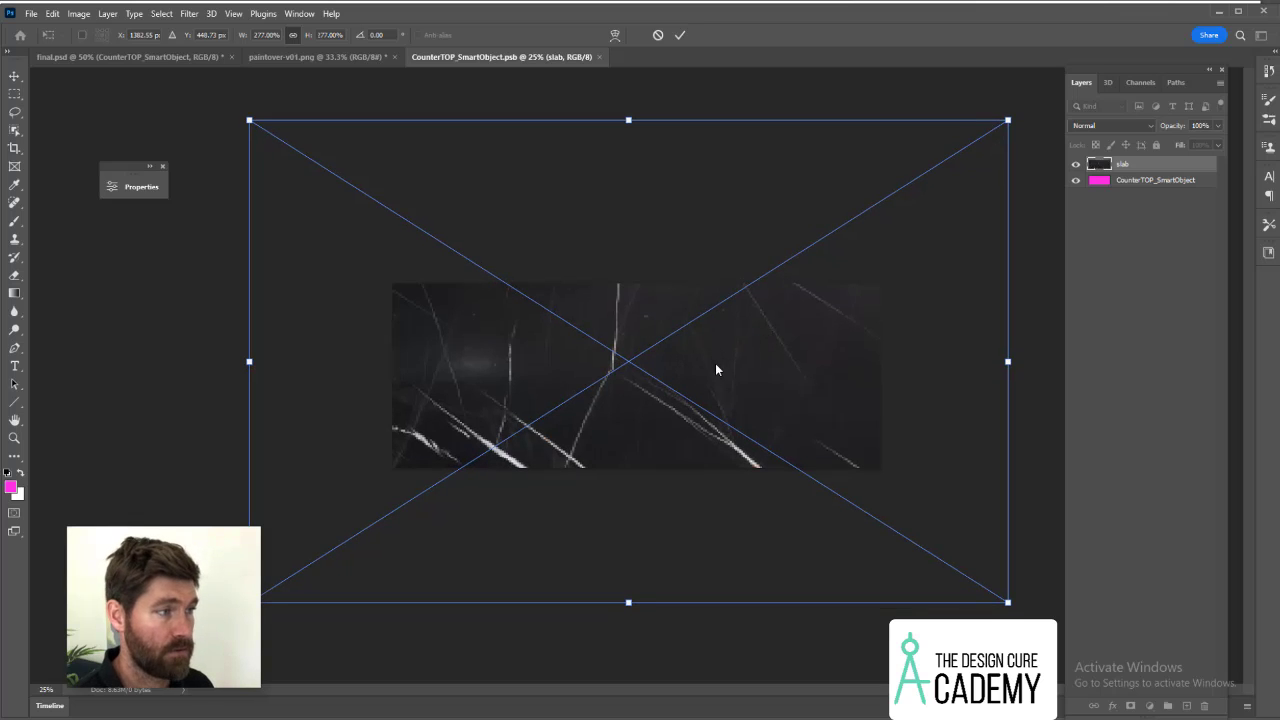
pyautogui.press('z')
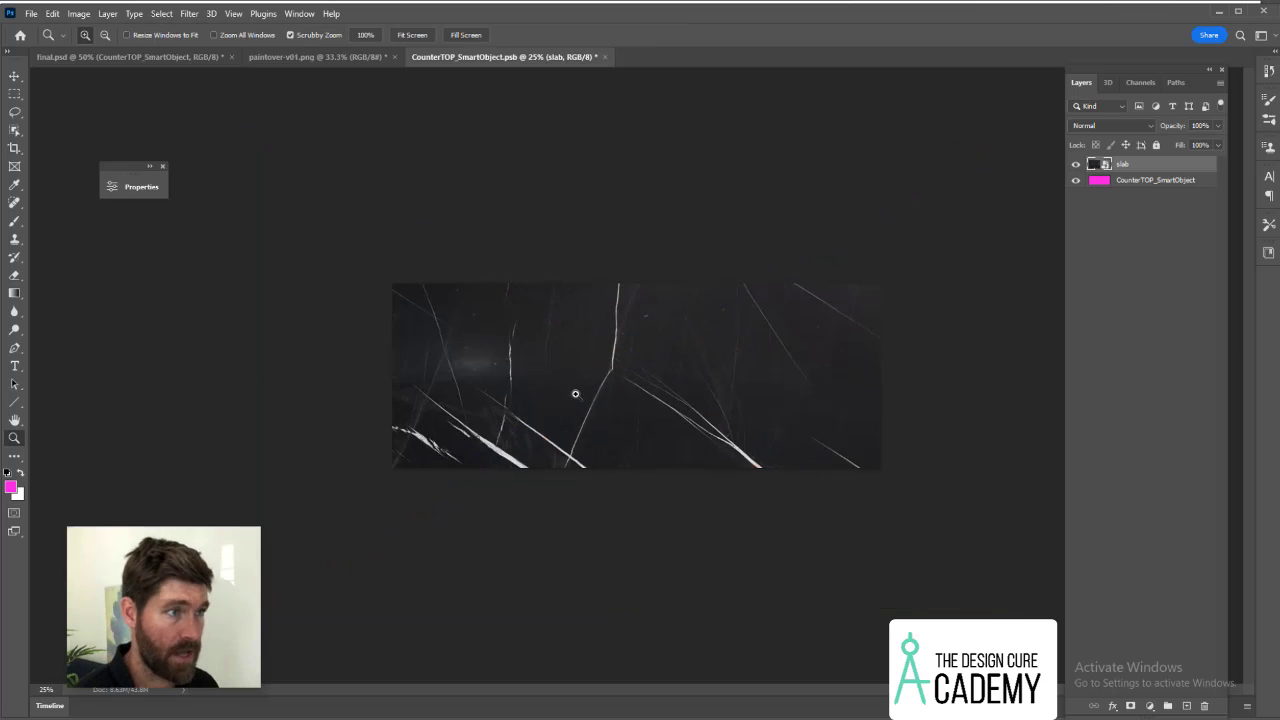
pyautogui.moveTo(459, 66); pyautogui.dragTo(485, 296)
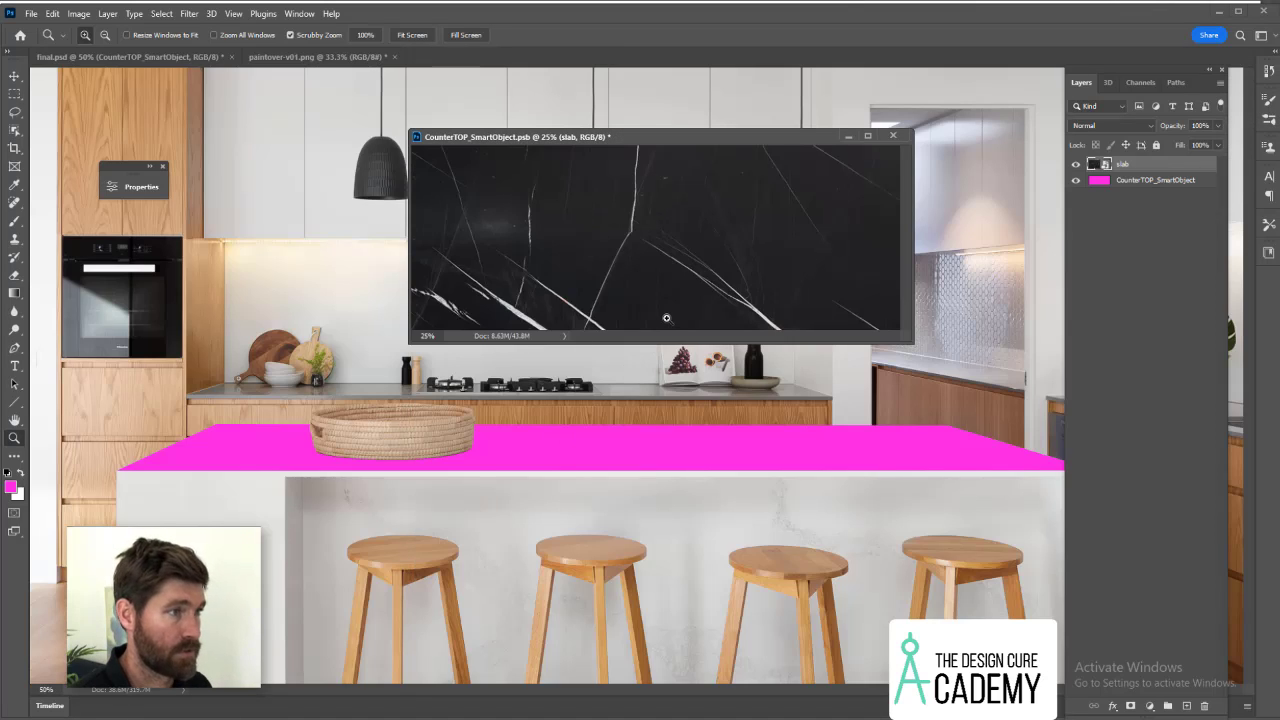
pyautogui.click(36, 14)
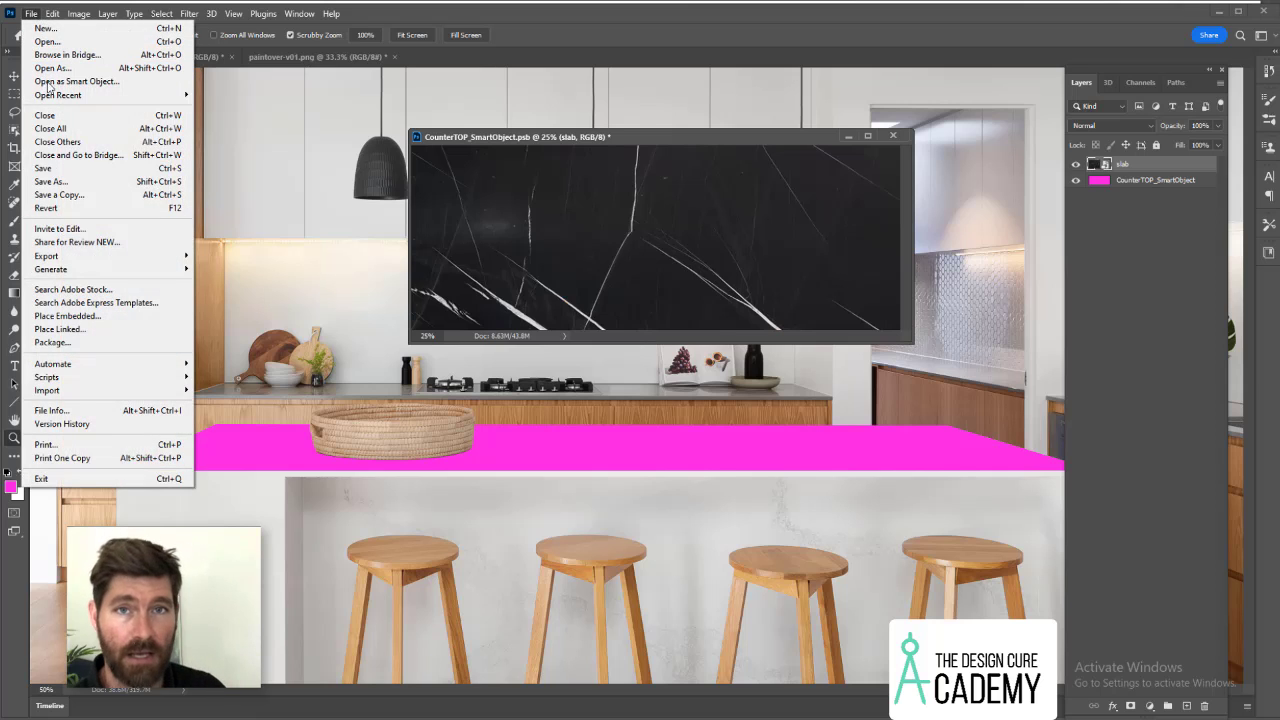
pyautogui.click(52, 68)
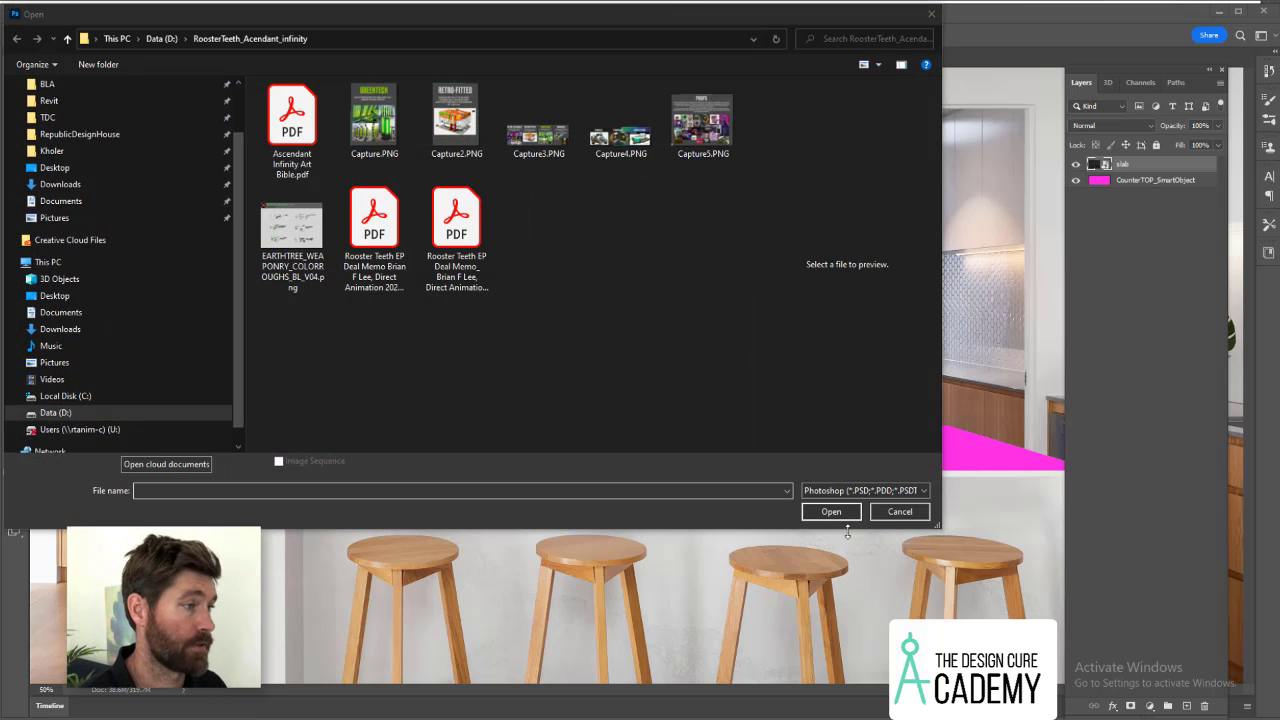
pyautogui.click(900, 511)
# Save the CounterTOP_SmartObject contents to update the kitchen countertop, and close that document.
pyautogui.click(31, 14)
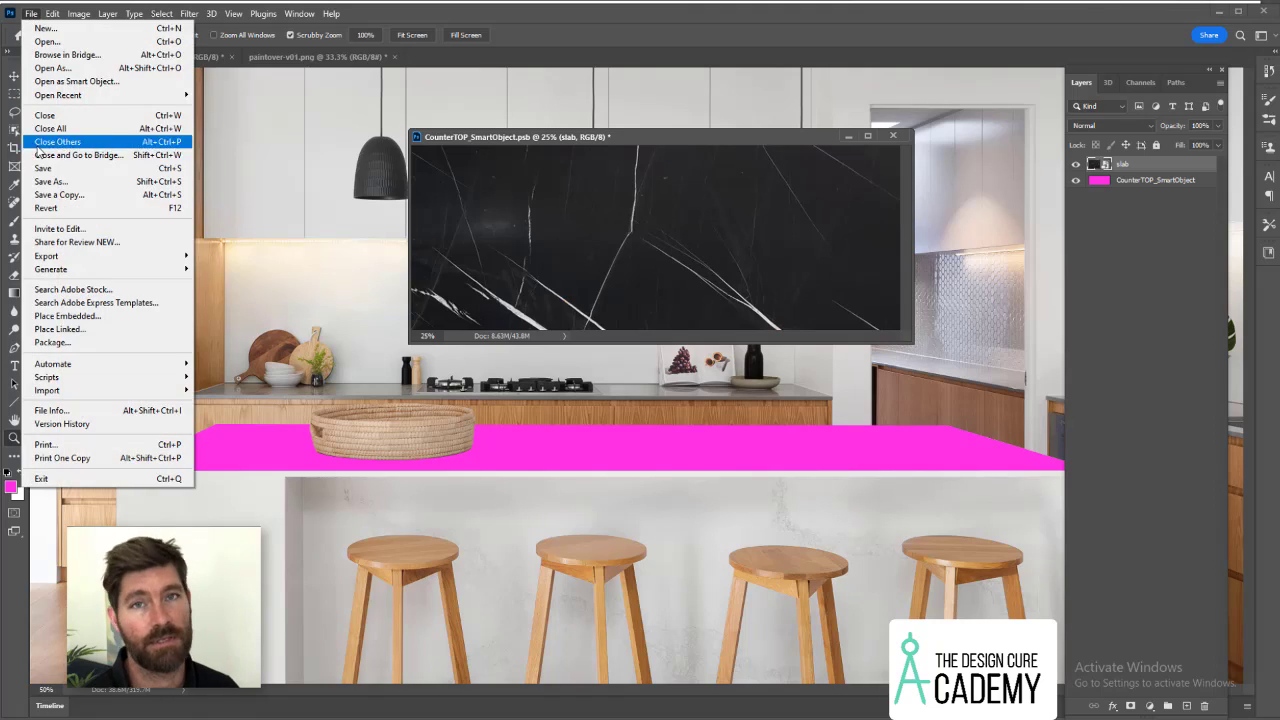
pyautogui.click(43, 168)
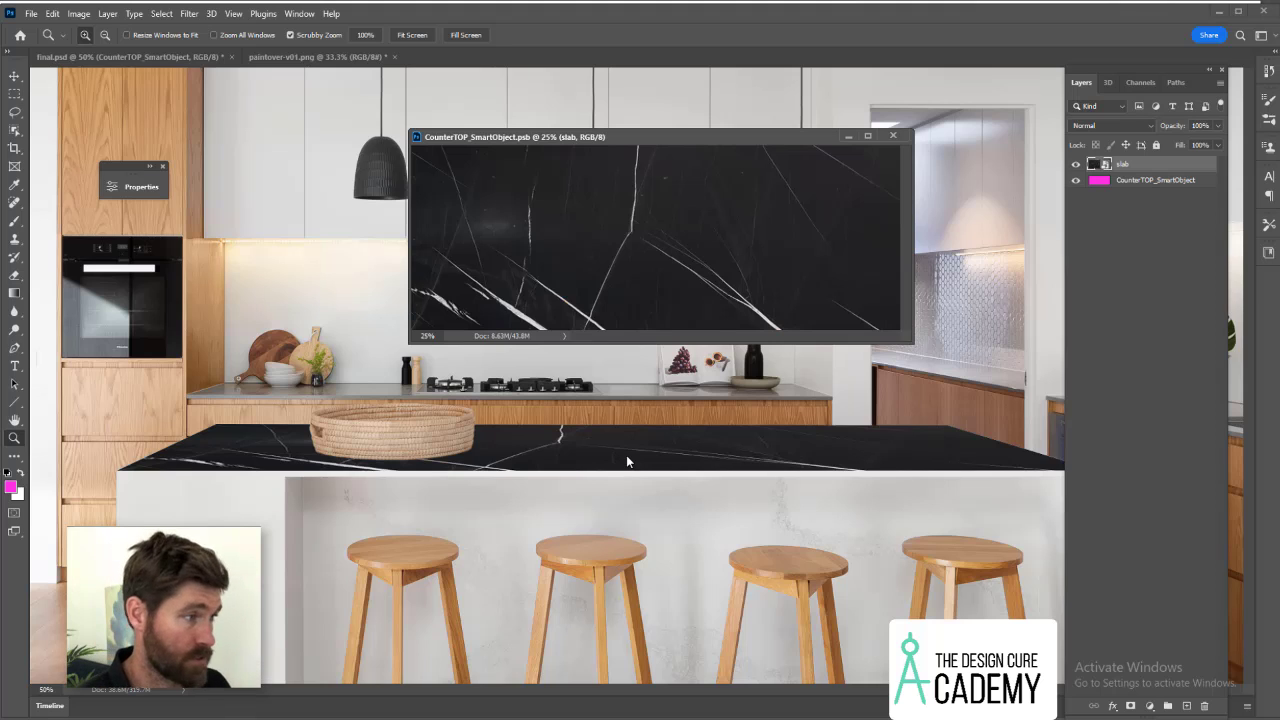
pyautogui.click(893, 136)
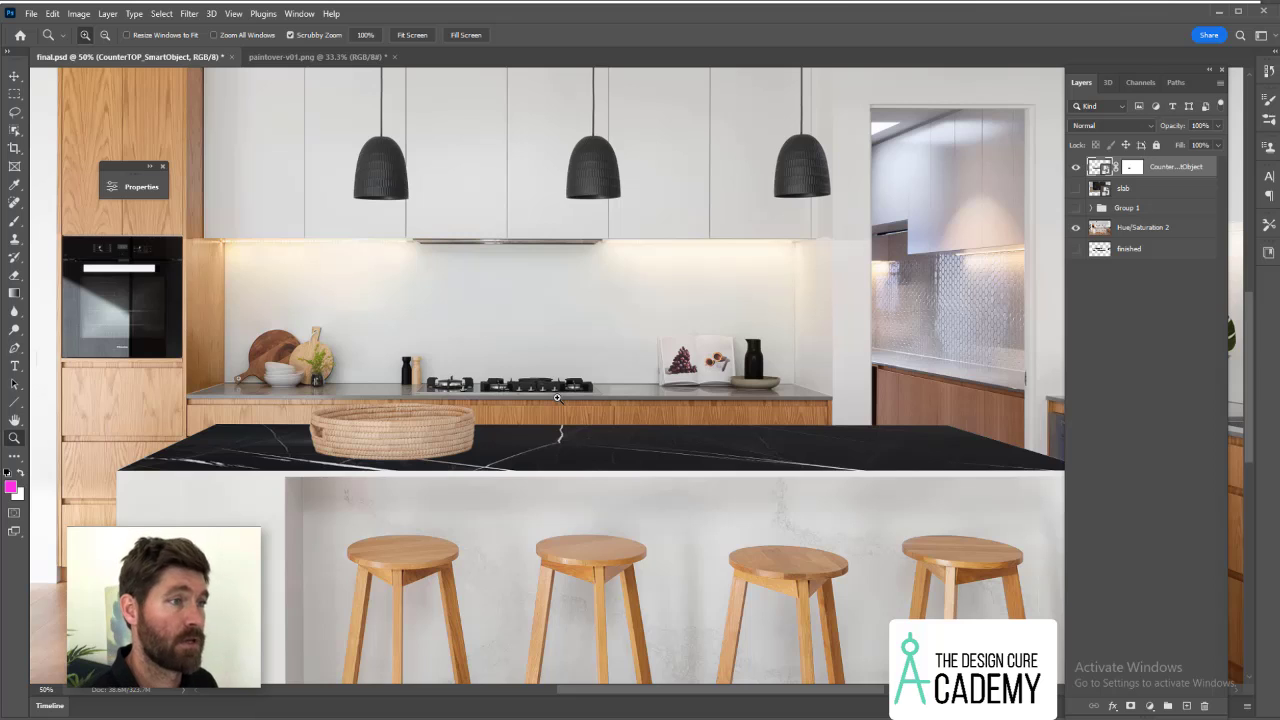
# Copy a wide rectangular band of the back wall and rear counter from the Hue/Saturation 2 layer onto a new layer.
pyautogui.keyDown('alt'); pyautogui.click(557, 398); pyautogui.keyUp('alt')
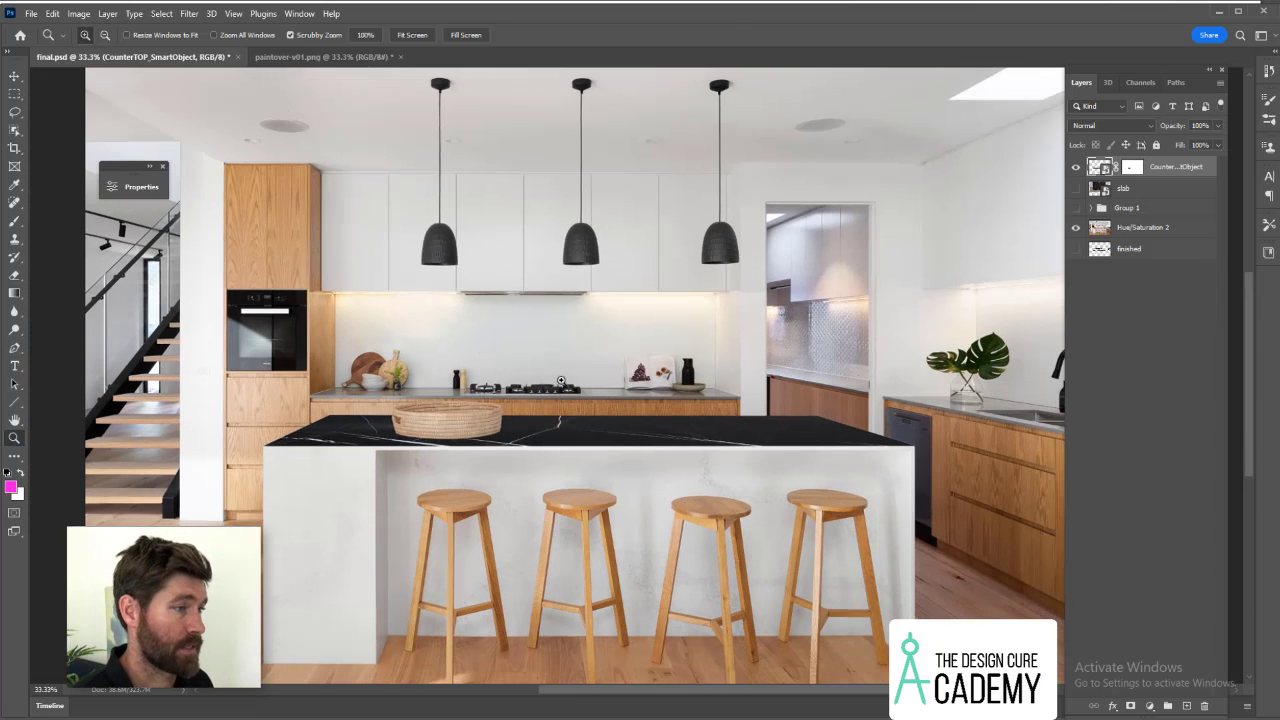
pyautogui.click(1140, 232)
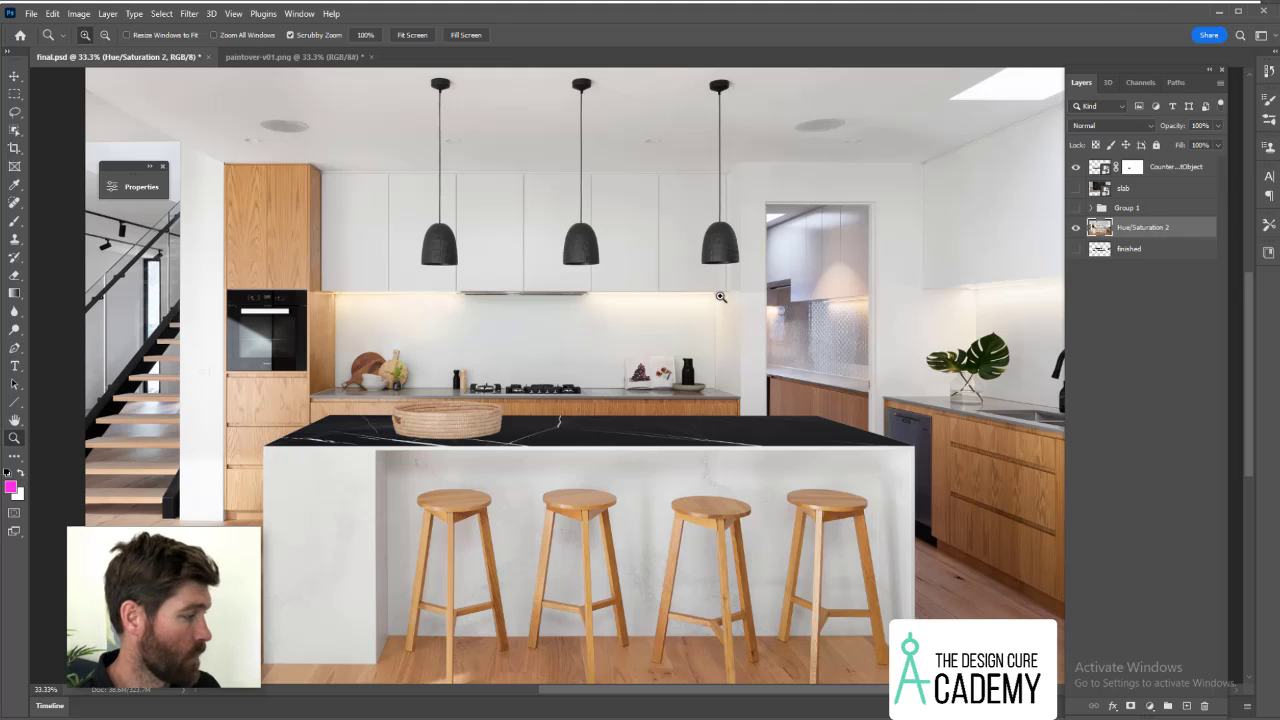
pyautogui.click(13, 95)
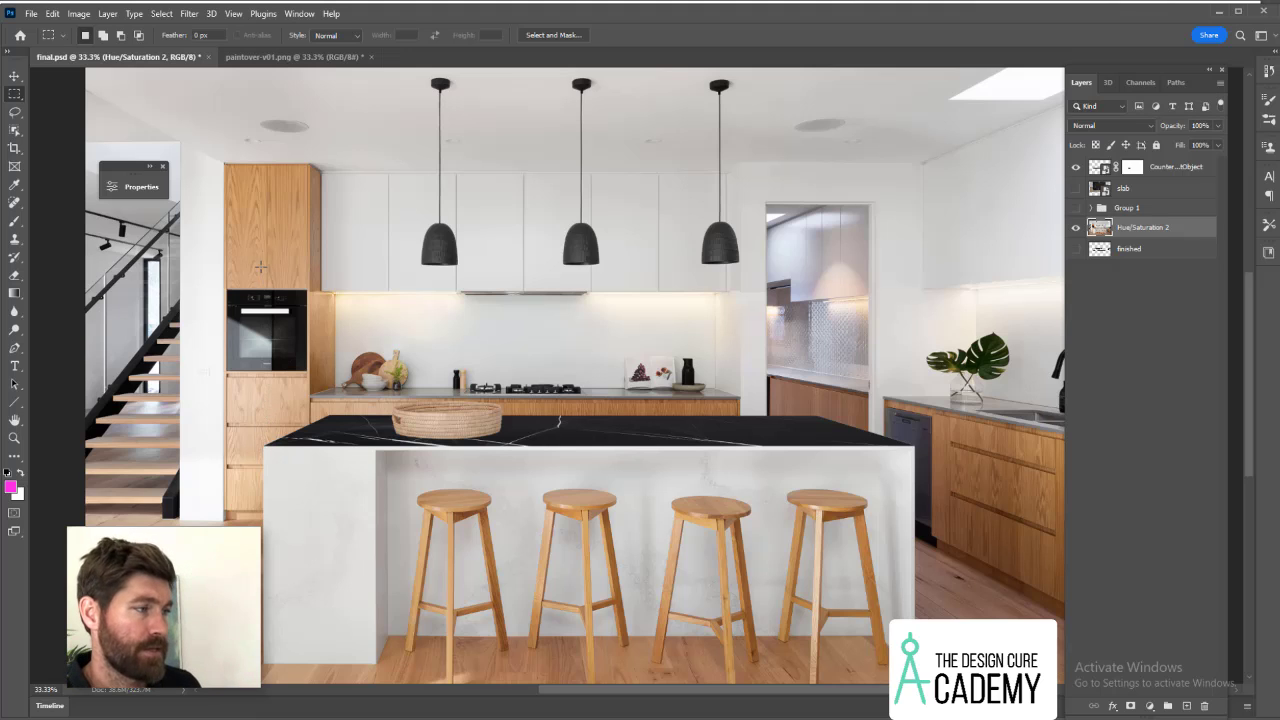
pyautogui.moveTo(257, 265); pyautogui.dragTo(914, 400)
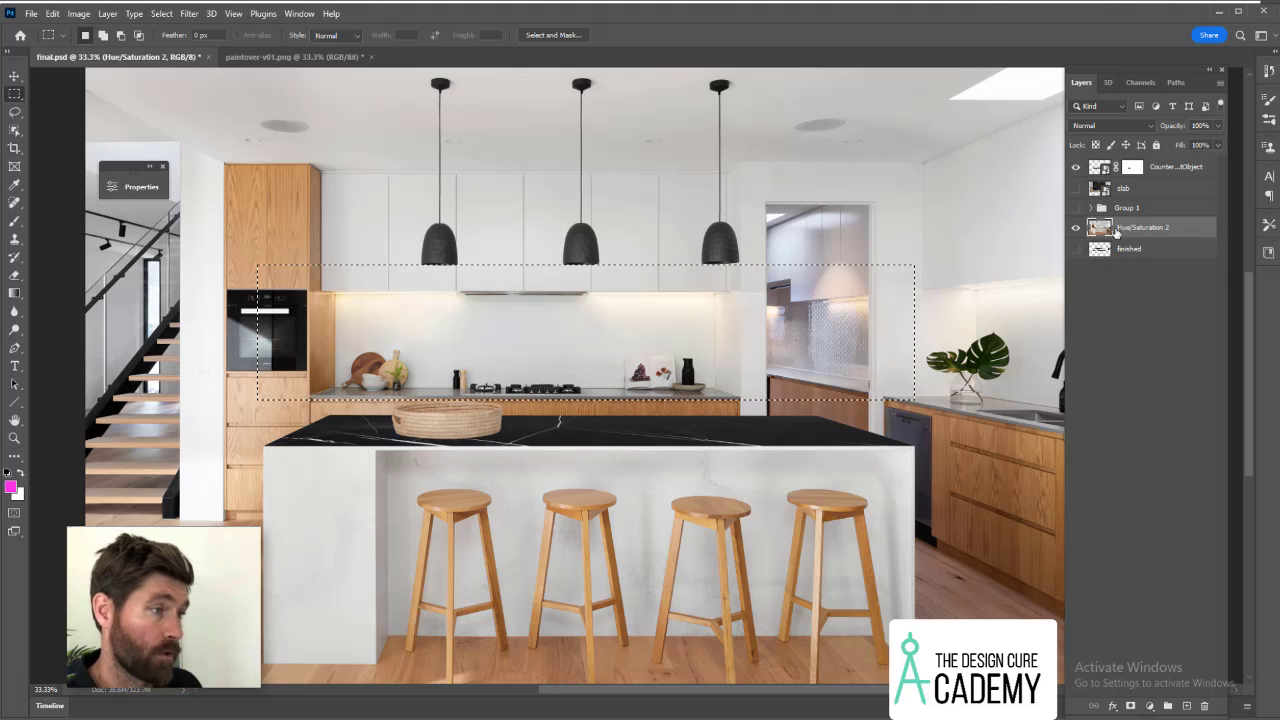
pyautogui.hotkey('ctrl', 'd')
pyautogui.hotkey('ctrl', 'shift', 'alt', 'e')
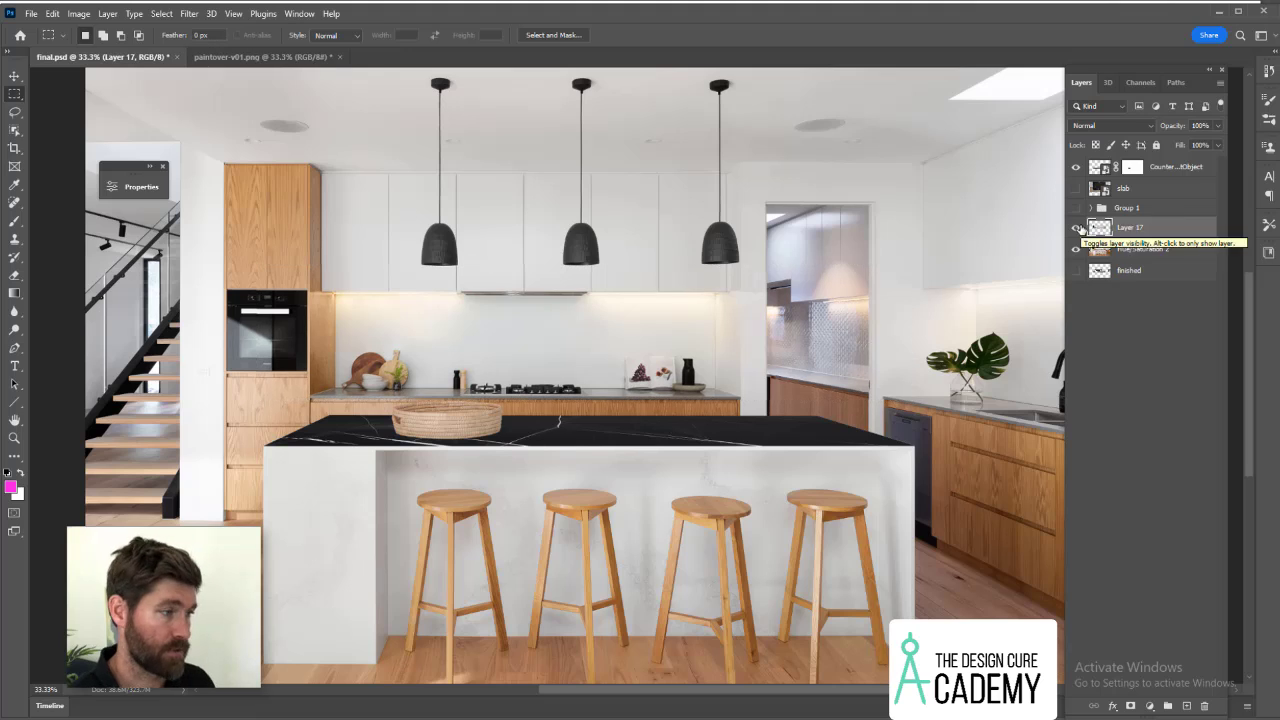
# Flip the copied back-wall band vertically and move it down so it mirrors the wall from the rear counter's edge.
pyautogui.hotkey('ctrl', 't')
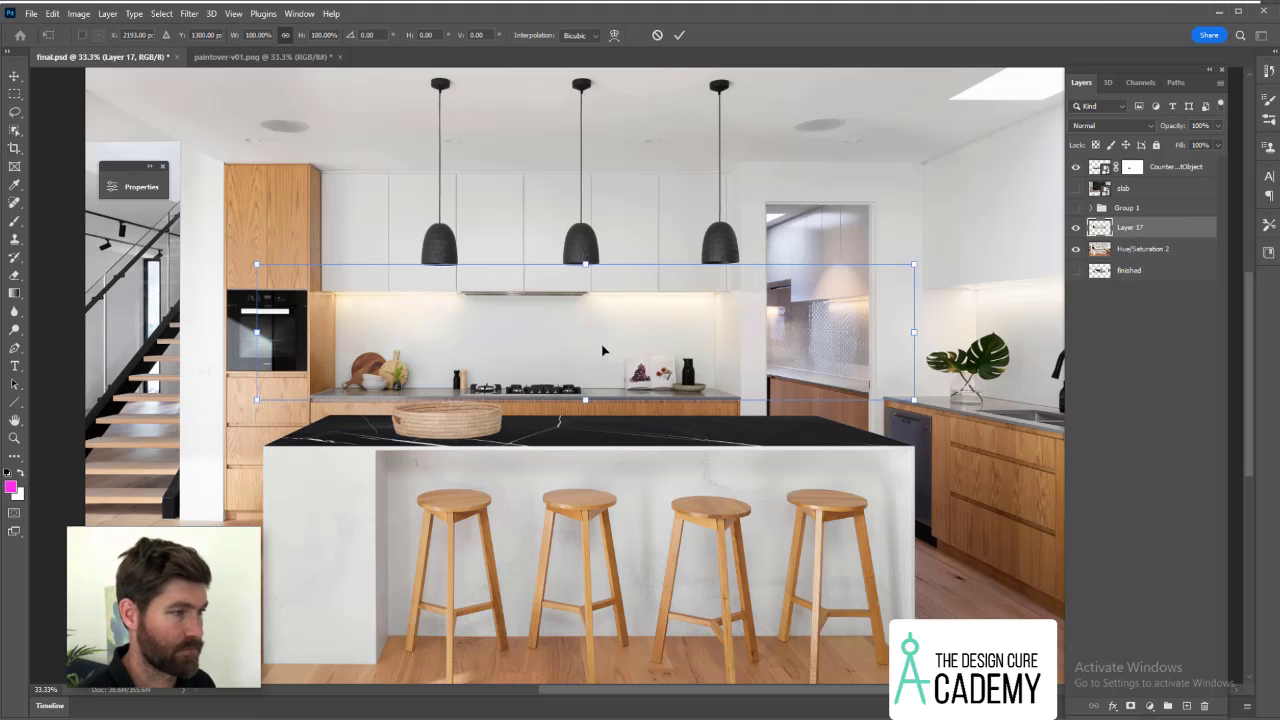
pyautogui.moveTo(590, 344); pyautogui.dragTo(587, 402)
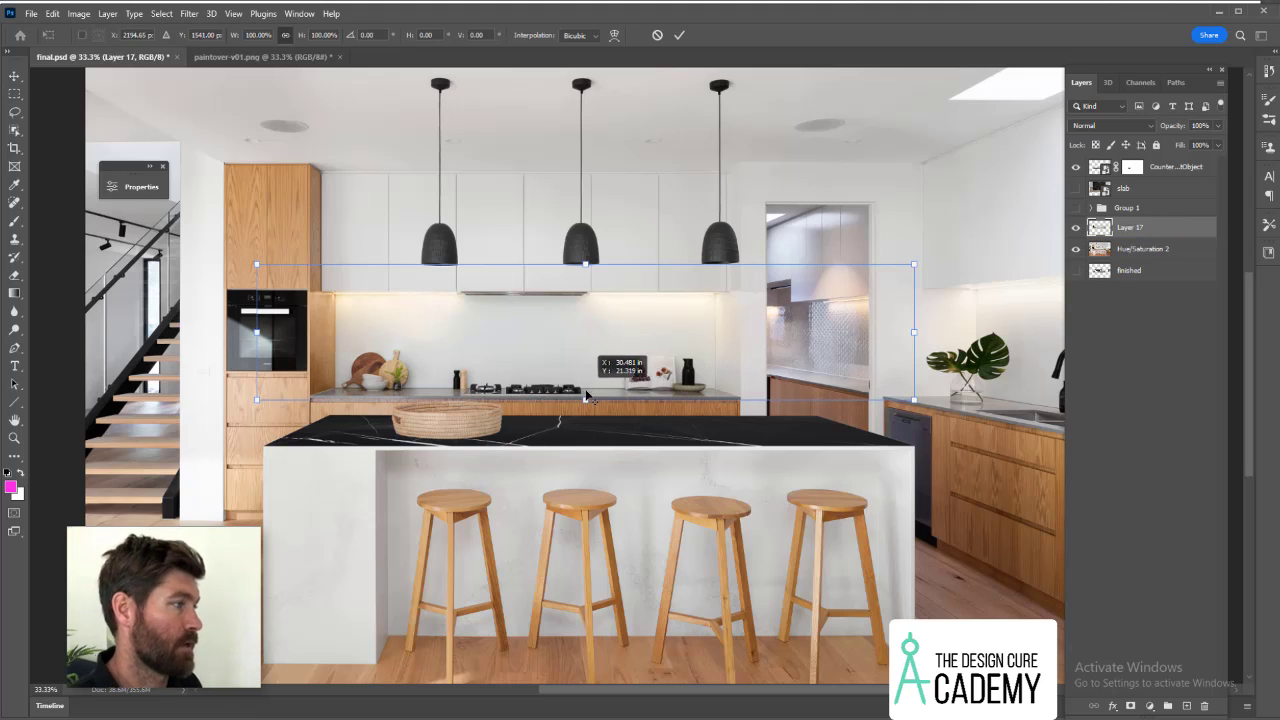
pyautogui.rightClick(583, 347)
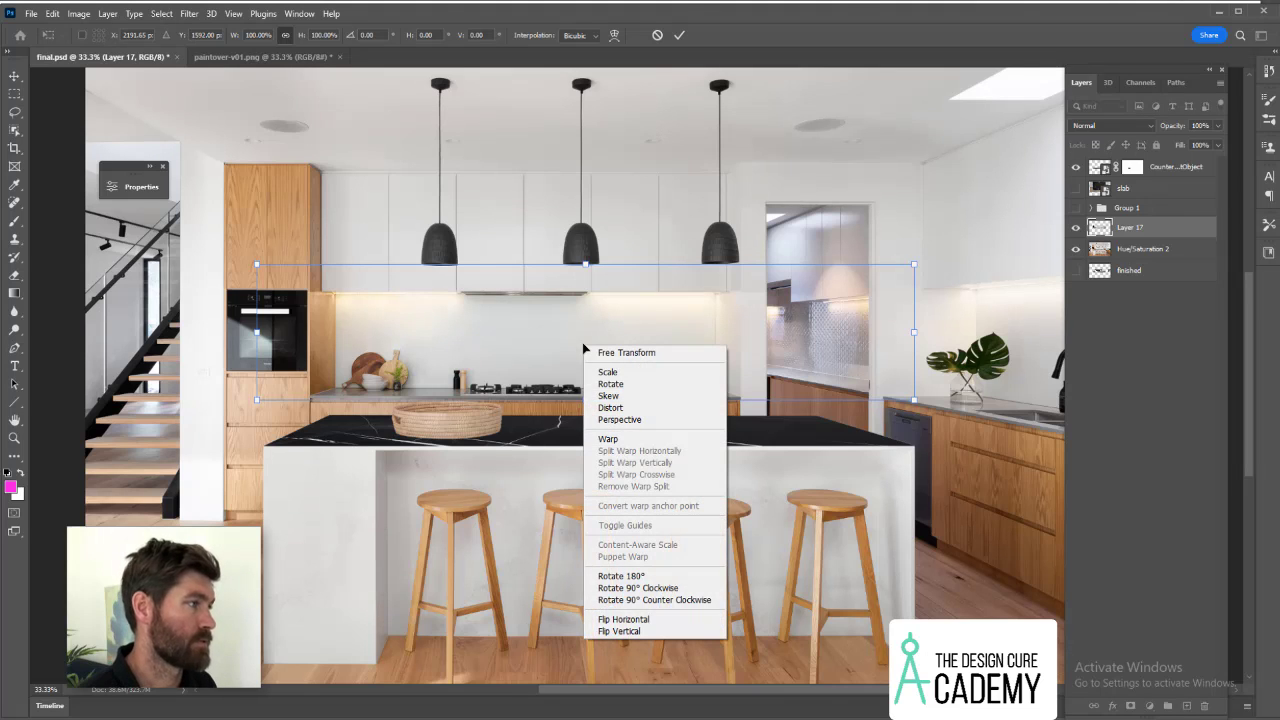
pyautogui.click(643, 638)
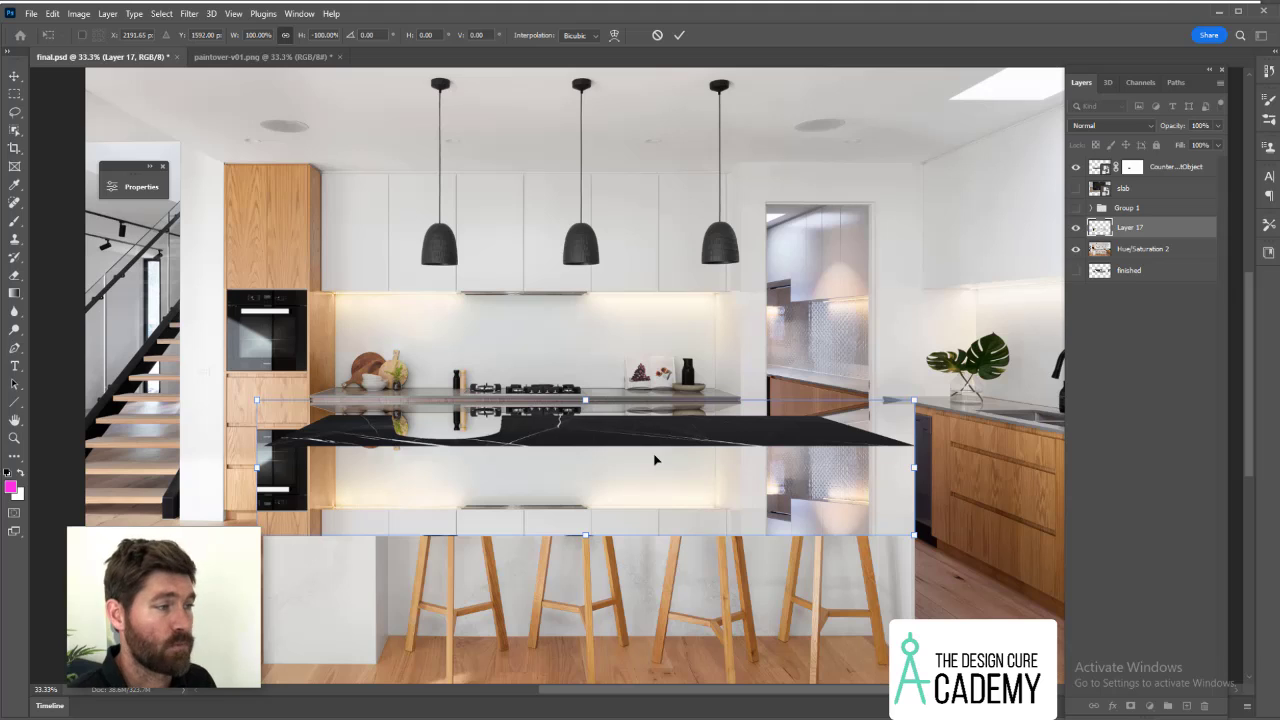
pyautogui.press('Return')
# Move the mirrored layer above CounterTOP_SmartObject, clip it to that layer, and compare the countertop with the reflection hidden and shown.
pyautogui.moveTo(1152, 229); pyautogui.dragTo(1152, 166)
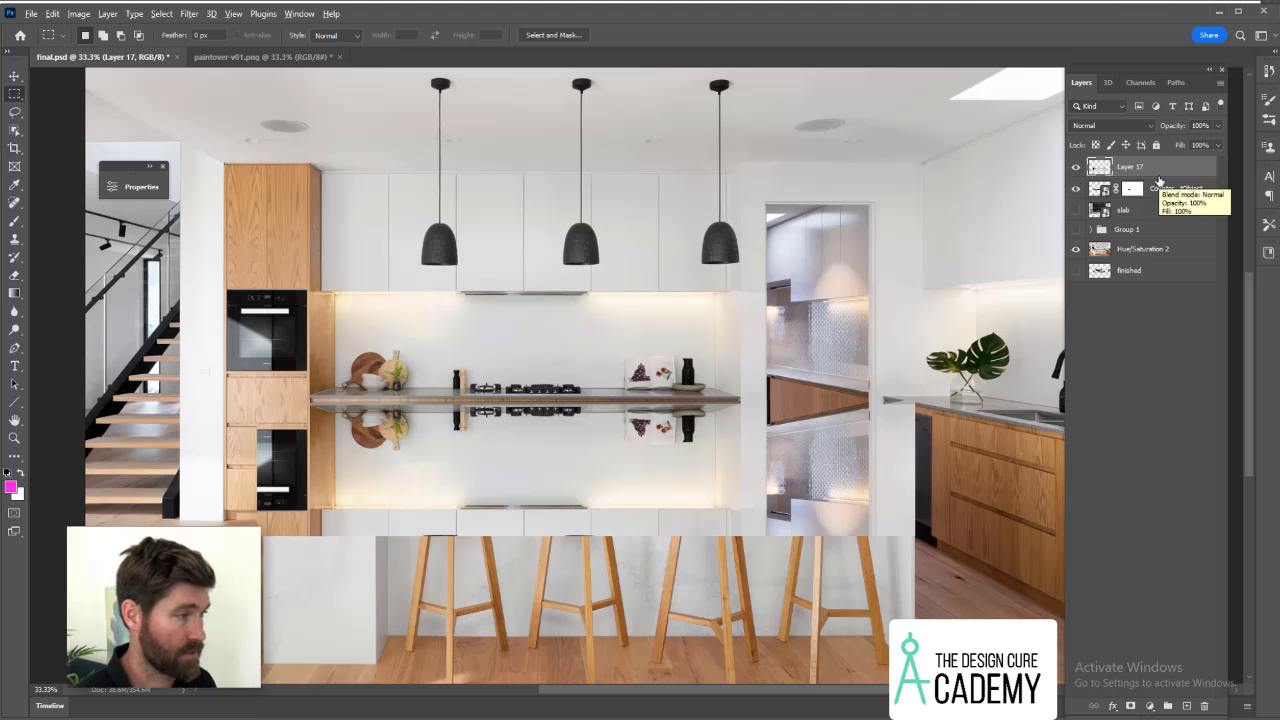
pyautogui.keyDown('alt'); pyautogui.click(1162, 177); pyautogui.keyUp('alt')
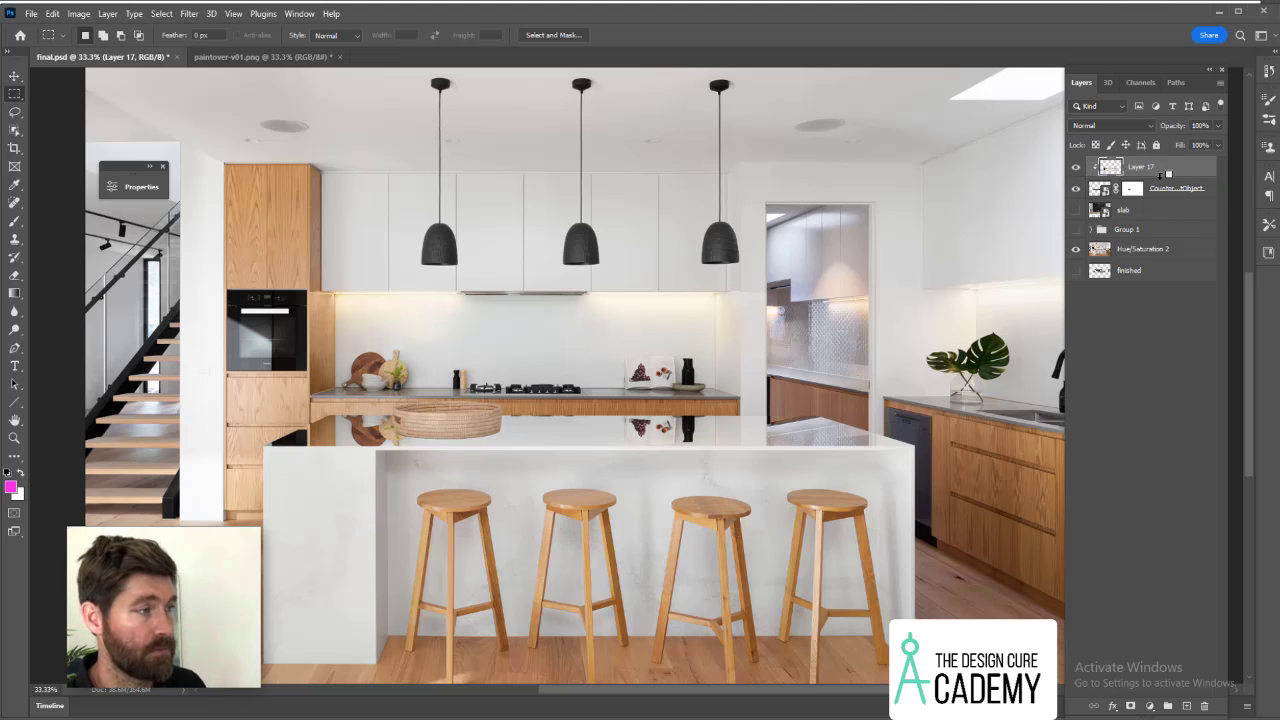
pyautogui.click(1077, 168)
pyautogui.click(1077, 168)
pyautogui.click(1077, 168)
pyautogui.click(1077, 168)
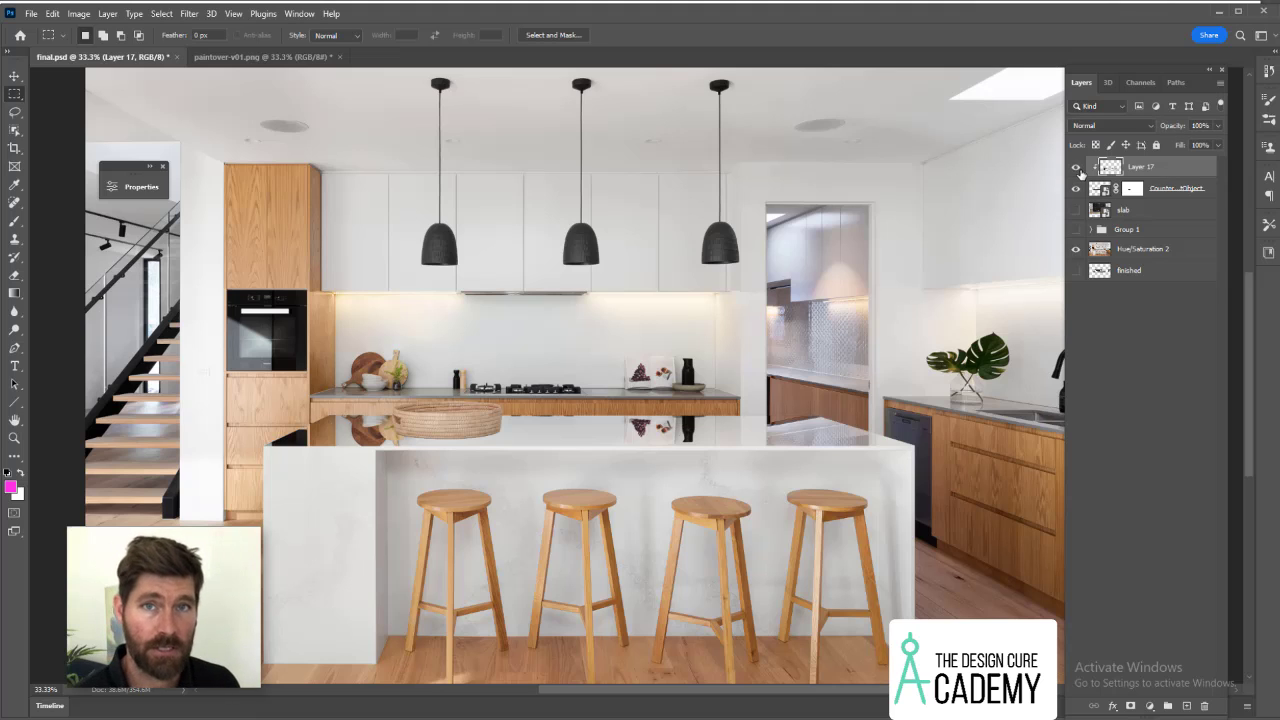
# Set the reflection layer's opacity to 16% and apply a Gaussian Blur with a radius of 6.0 pixels.
pyautogui.click(1218, 126)
pyautogui.moveTo(1218, 141); pyautogui.dragTo(1164, 142)
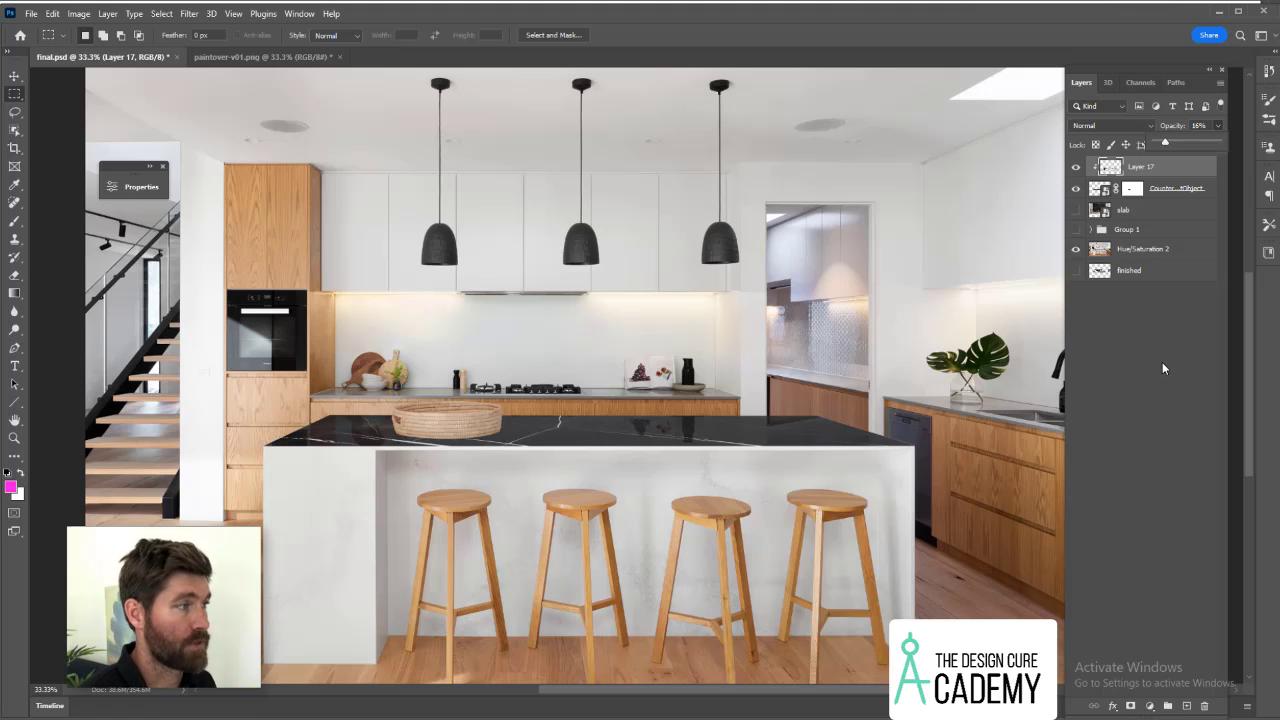
pyautogui.click(190, 13)
pyautogui.moveTo(222, 193)
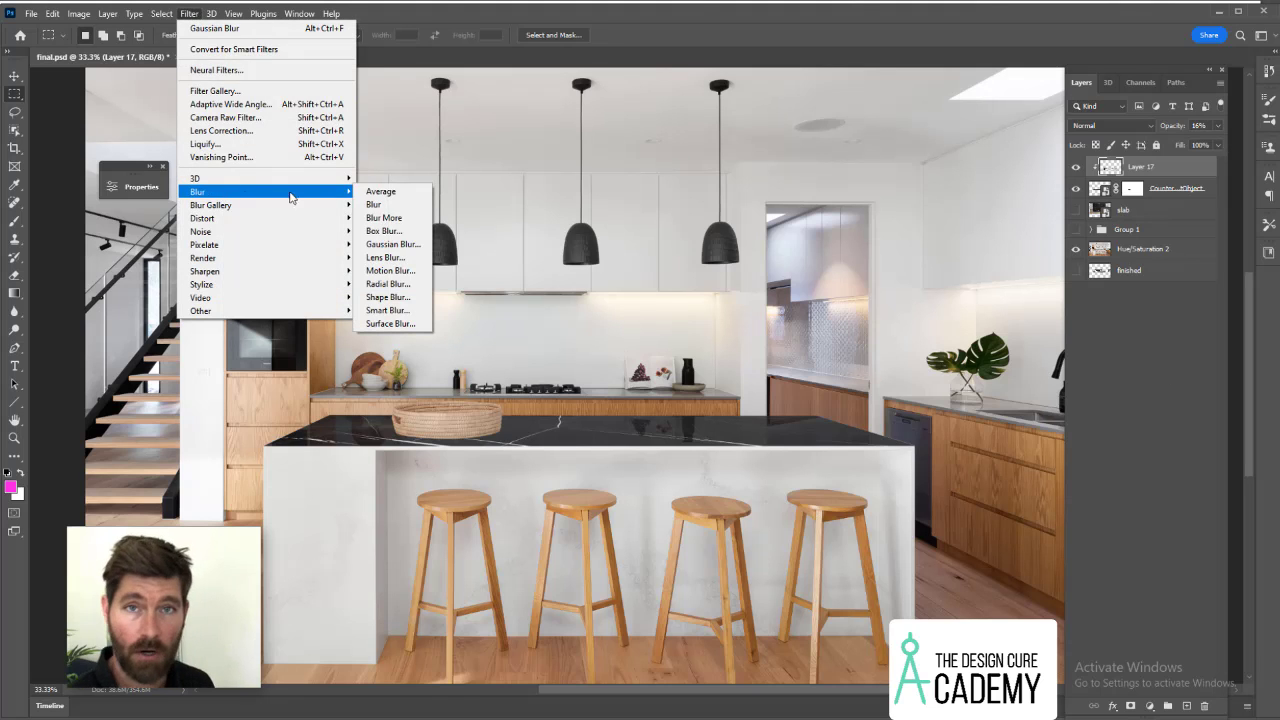
pyautogui.click(388, 246)
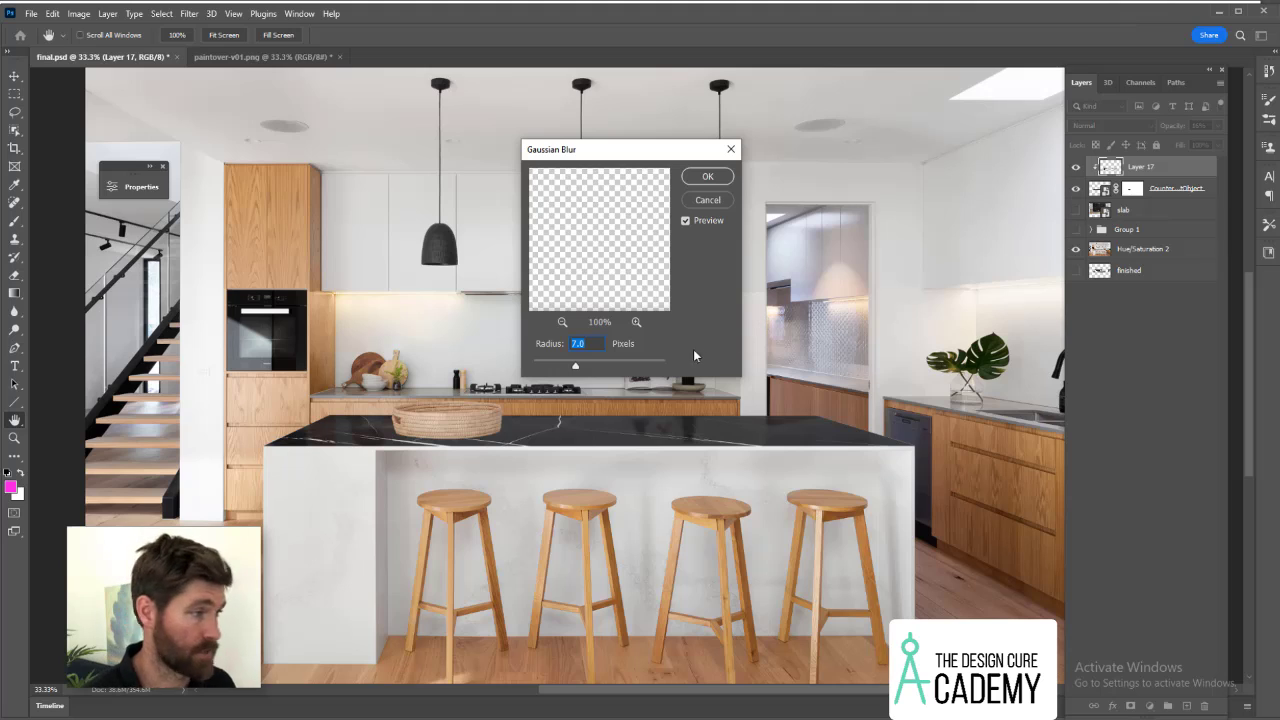
pyautogui.click(557, 365)
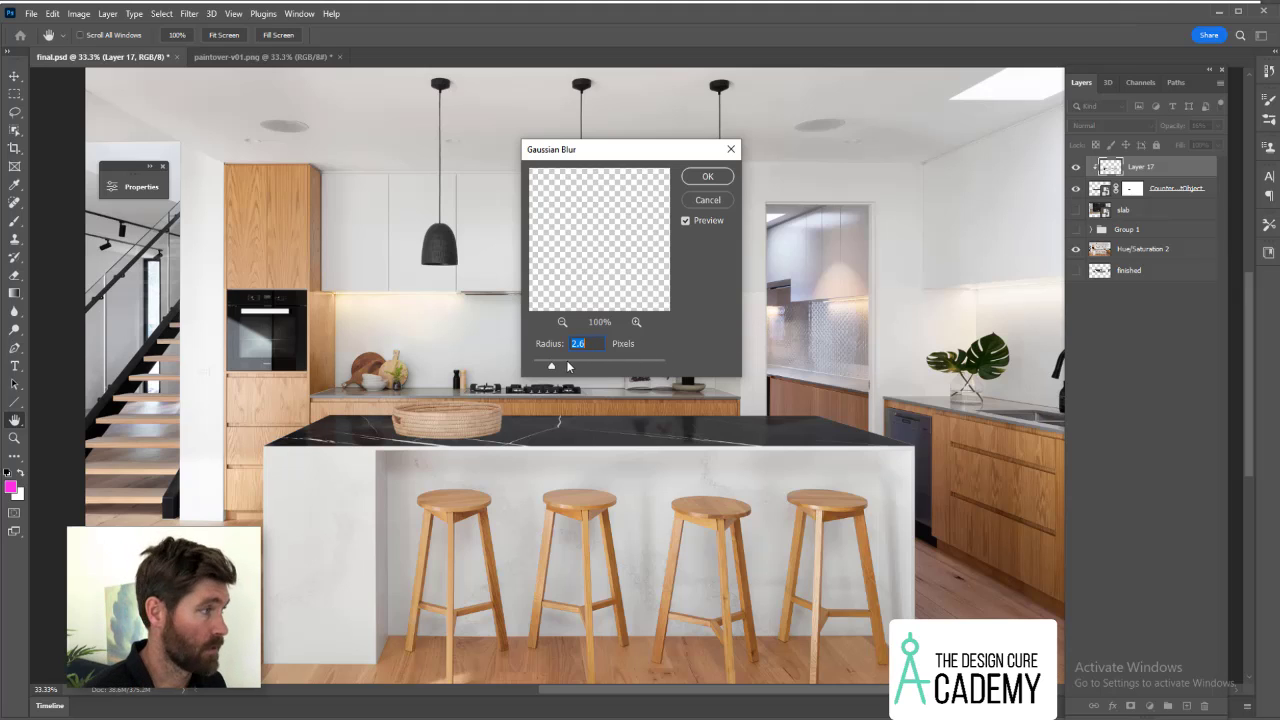
pyautogui.click(574, 366)
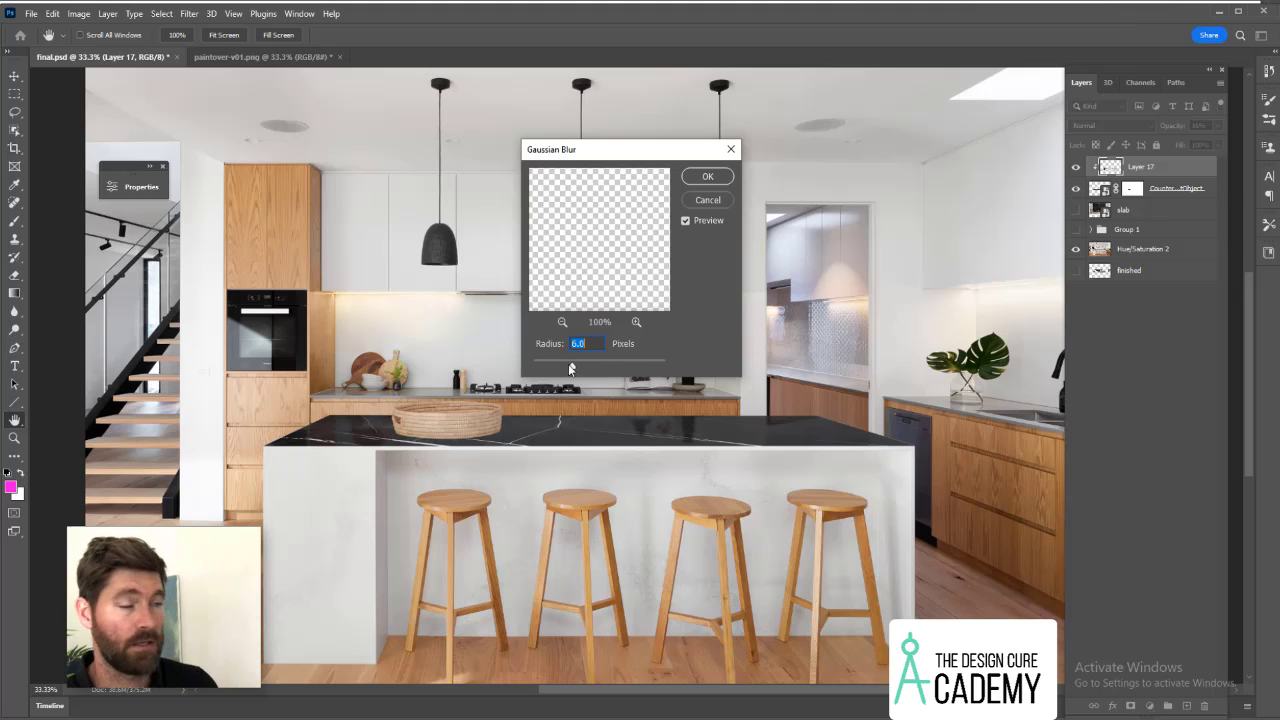
pyautogui.click(724, 177)
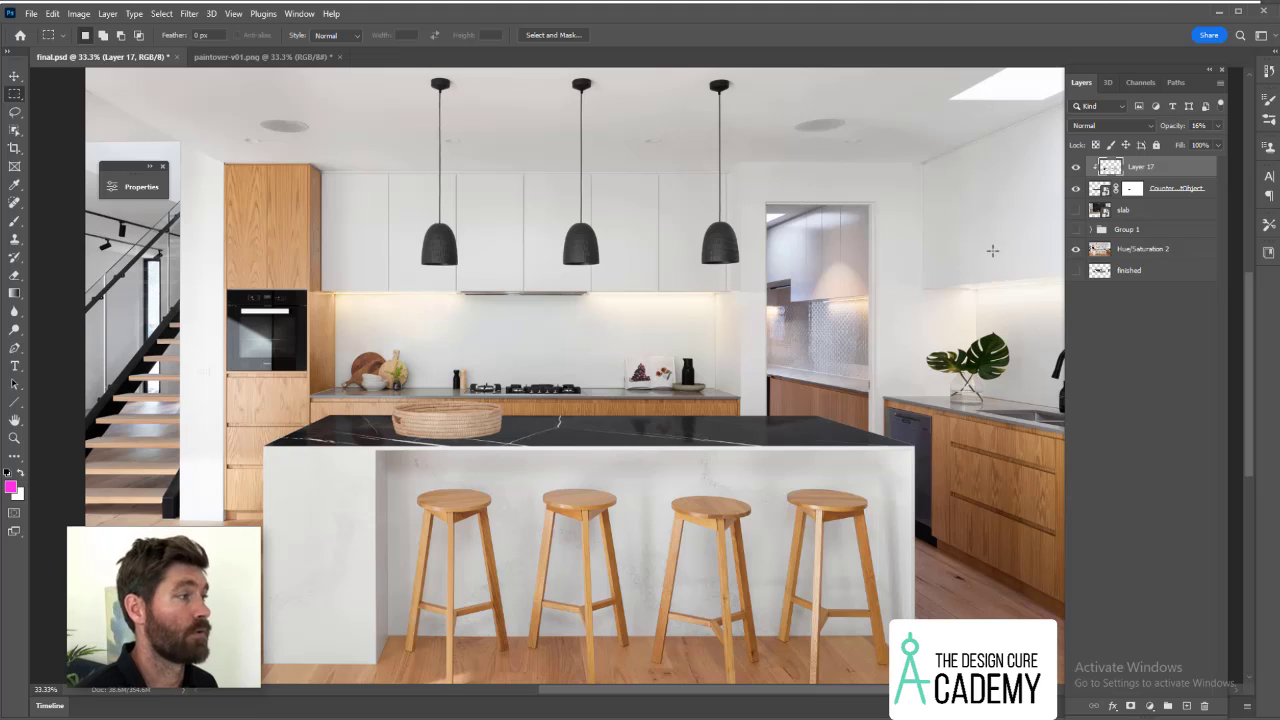
# Make the Hue/Saturation 2 layer active and load the CounterTOP_SmartObject layer's mask as a selection around the basket.
pyautogui.click(1100, 250)
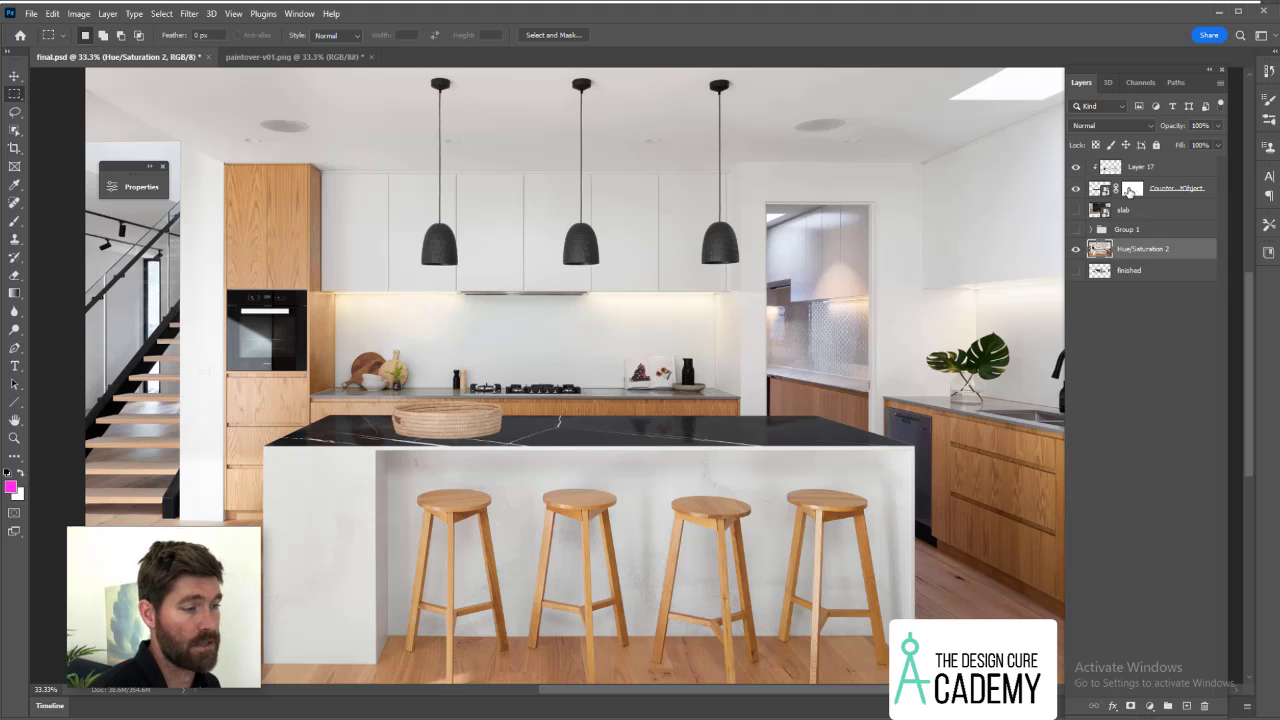
pyautogui.keyDown('ctrl'); pyautogui.click(1131, 190); pyautogui.keyUp('ctrl')
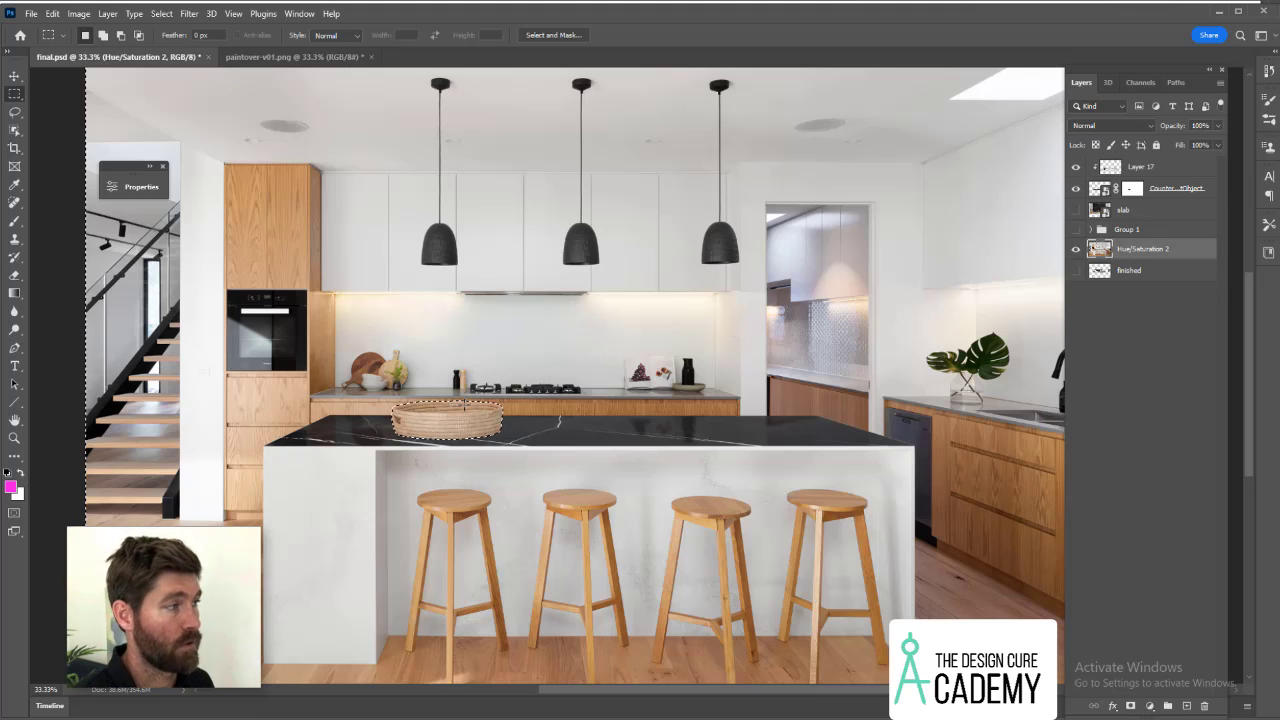
pyautogui.press('z')
pyautogui.click(461, 408)
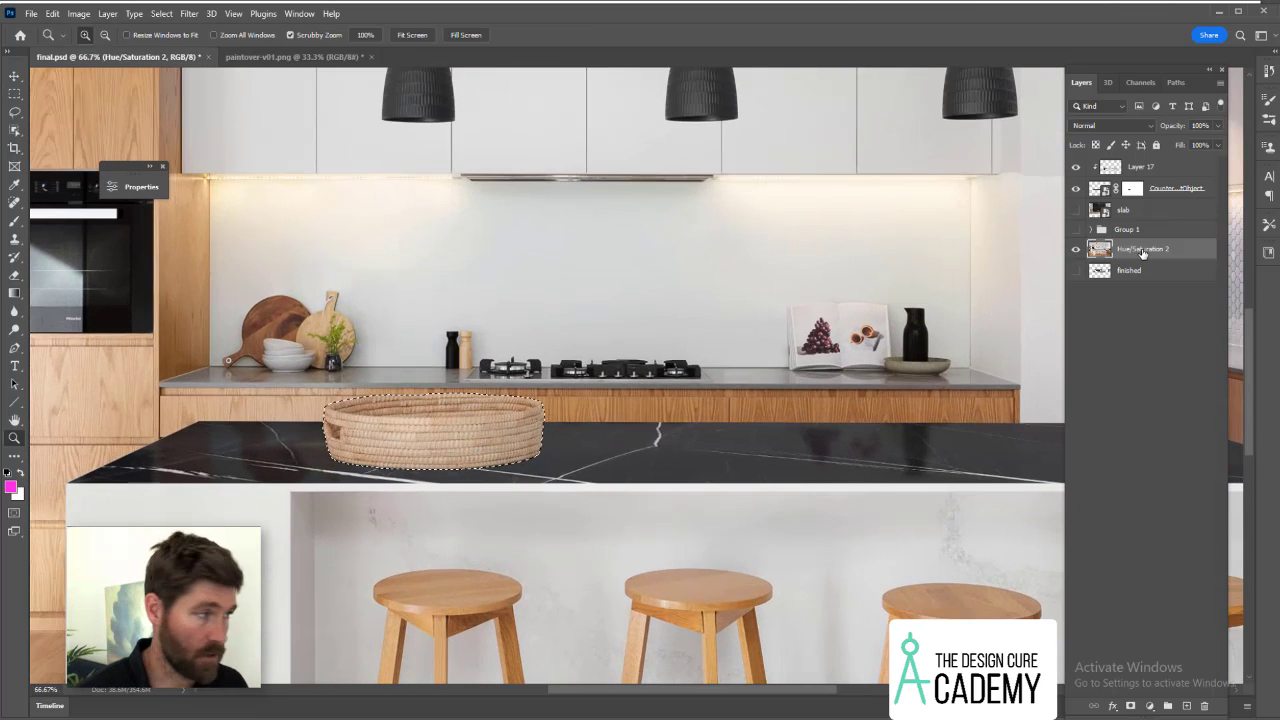
# Try copying the selected area of the Hue/Saturation 2 layer onto a new layer, and undo the copy.
pyautogui.hotkey('ctrl', 'j')
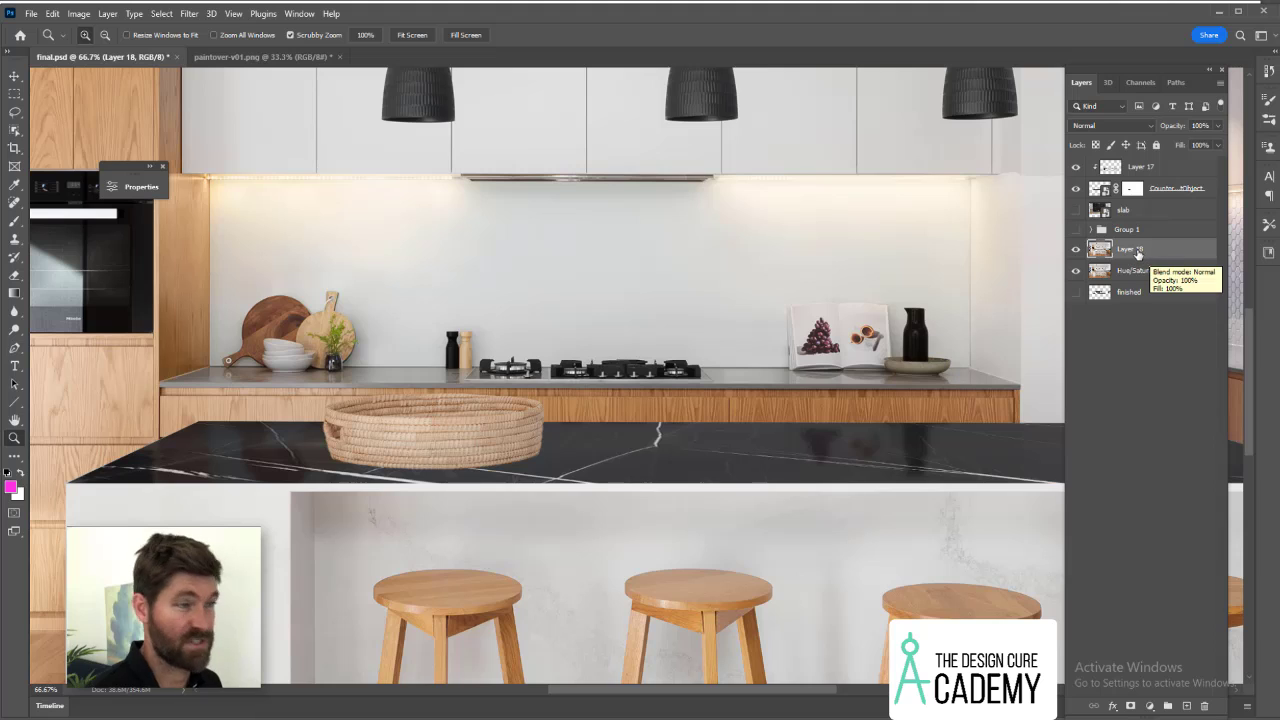
pyautogui.hotkey('ctrl', 'z')
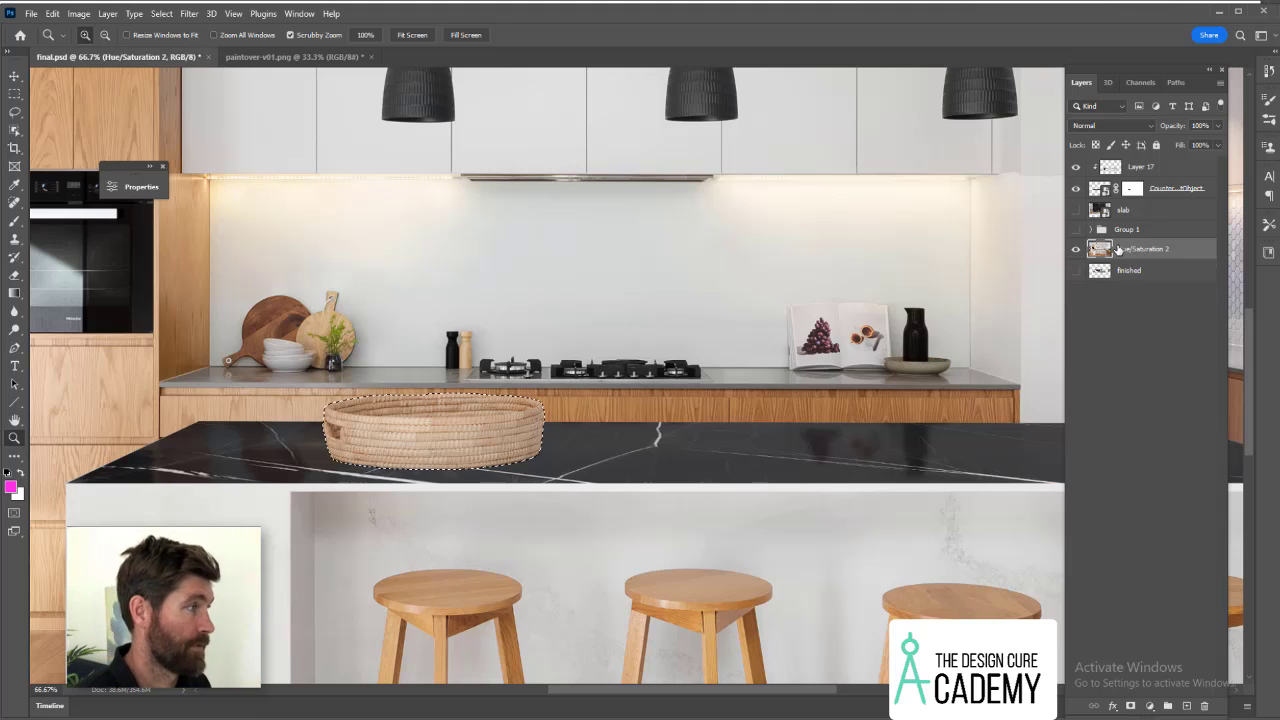
pyautogui.hotkey('ctrl', 'j')
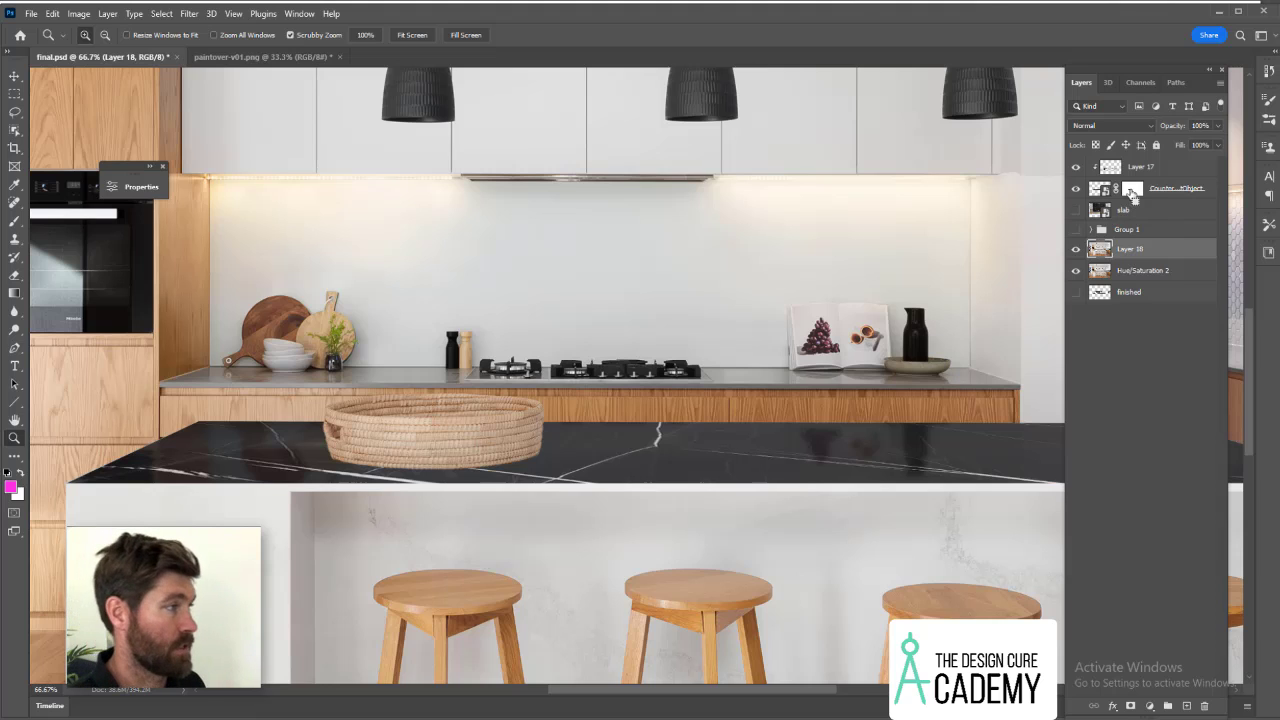
pyautogui.keyDown('ctrl'); pyautogui.click(1118, 252); pyautogui.keyUp('ctrl')
pyautogui.hotkey('ctrl', 'j')
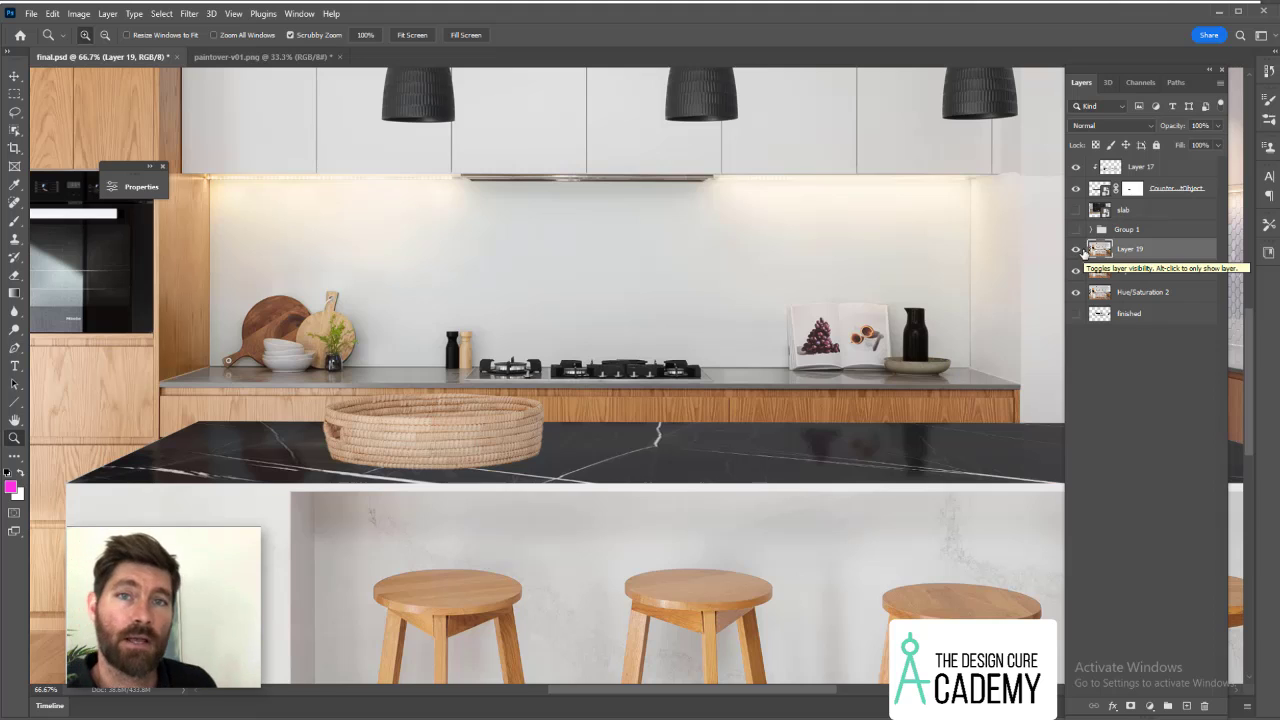
pyautogui.hotkey('ctrl', 'z')
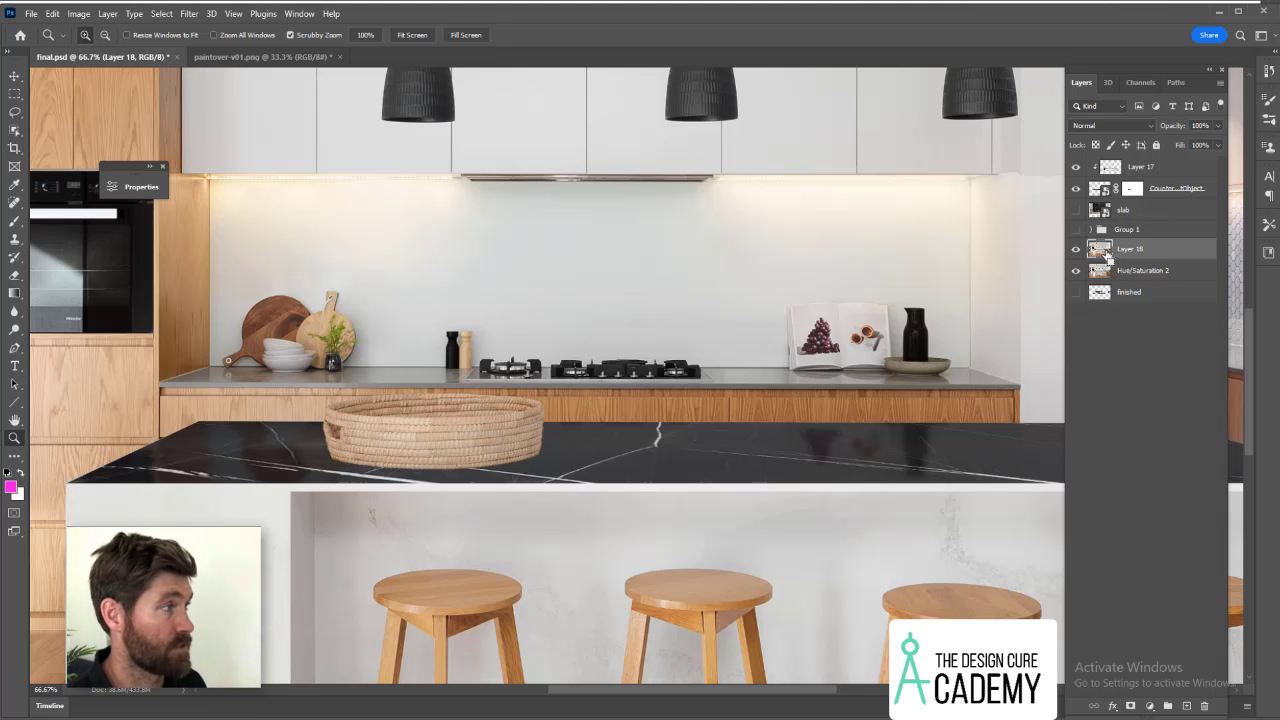
pyautogui.hotkey('ctrl', 'e')
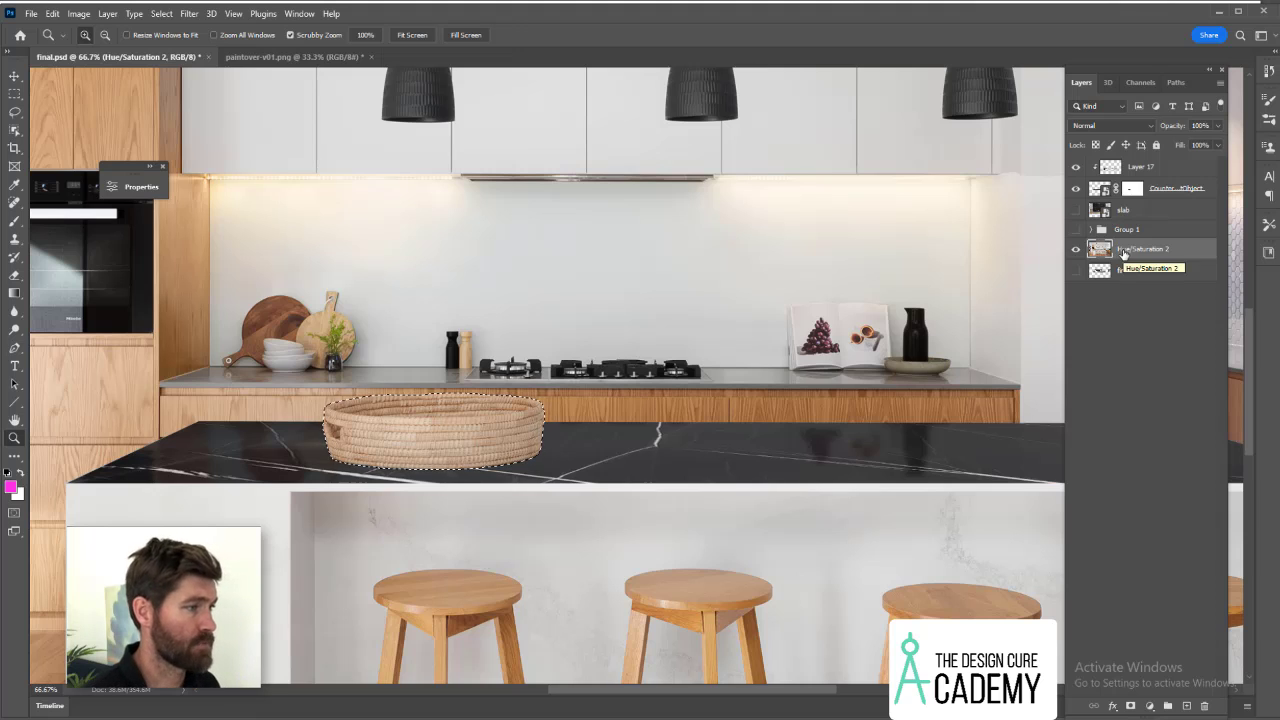
# Deselect all layers, load the countertop smart object's mask as a selection, and invert it so only the basket is selected.
pyautogui.click(162, 14)
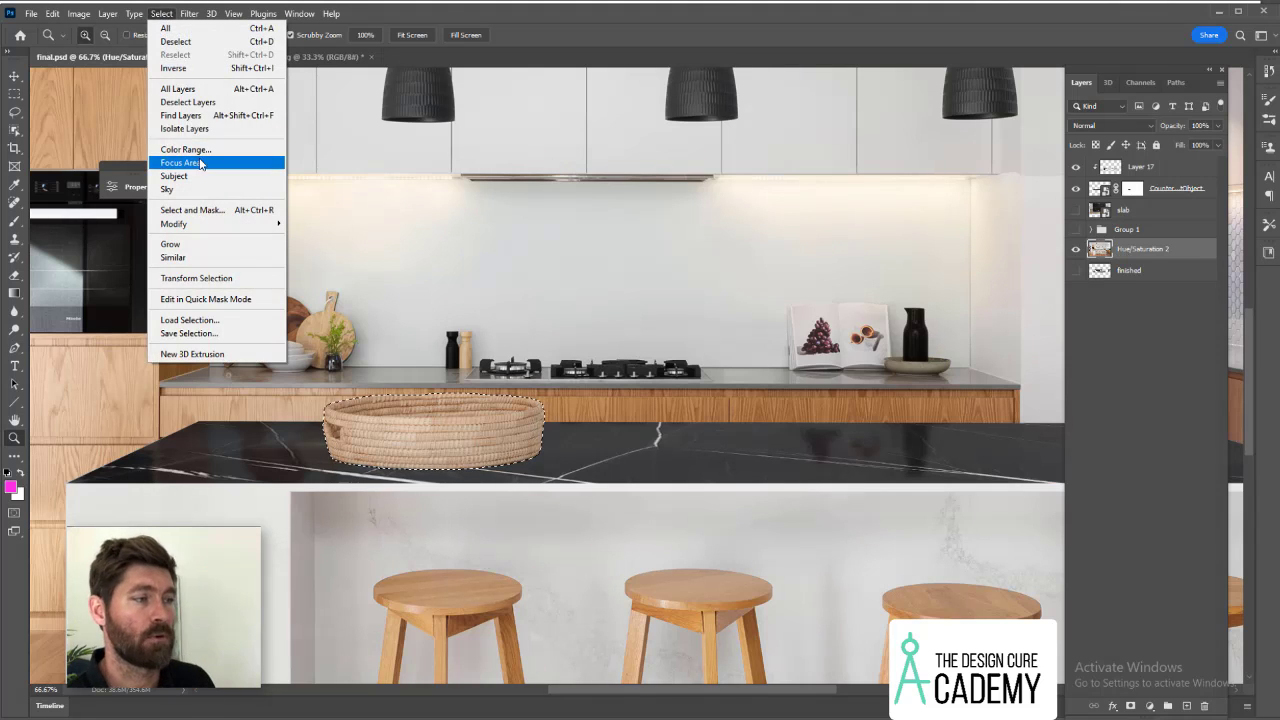
pyautogui.click(188, 102)
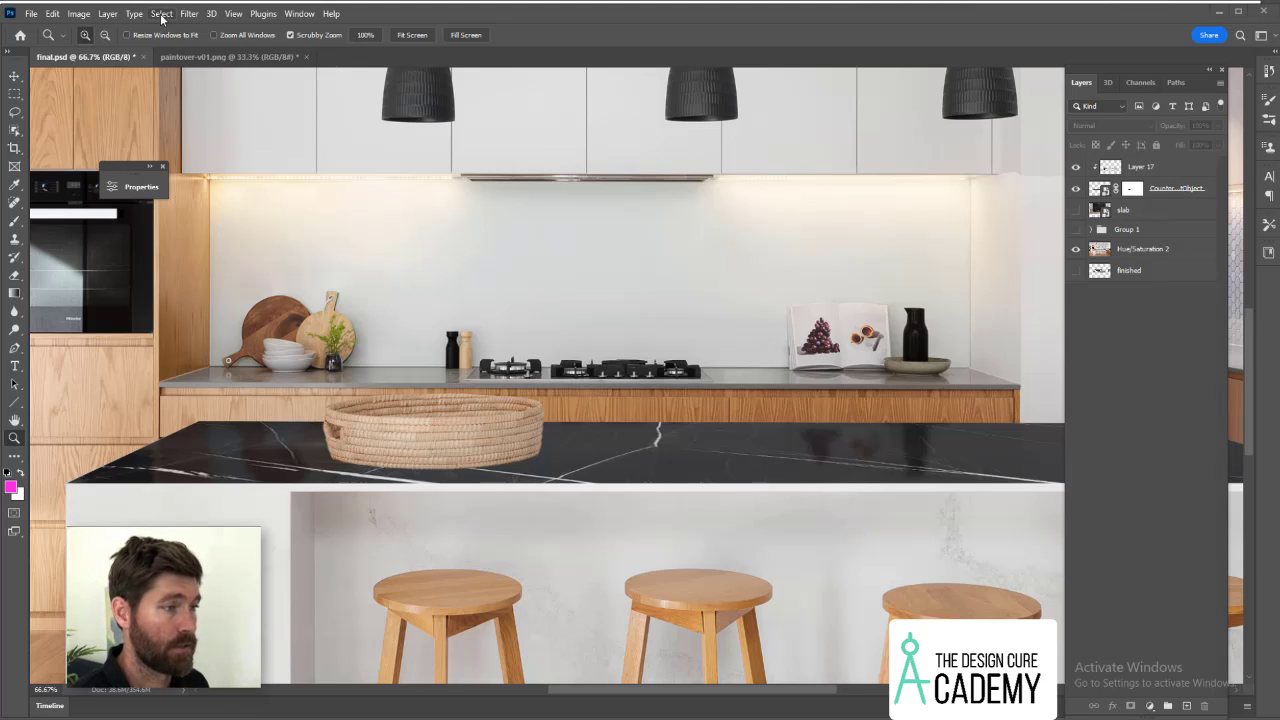
pyautogui.keyDown('ctrl'); pyautogui.click(1132, 189); pyautogui.keyUp('ctrl')
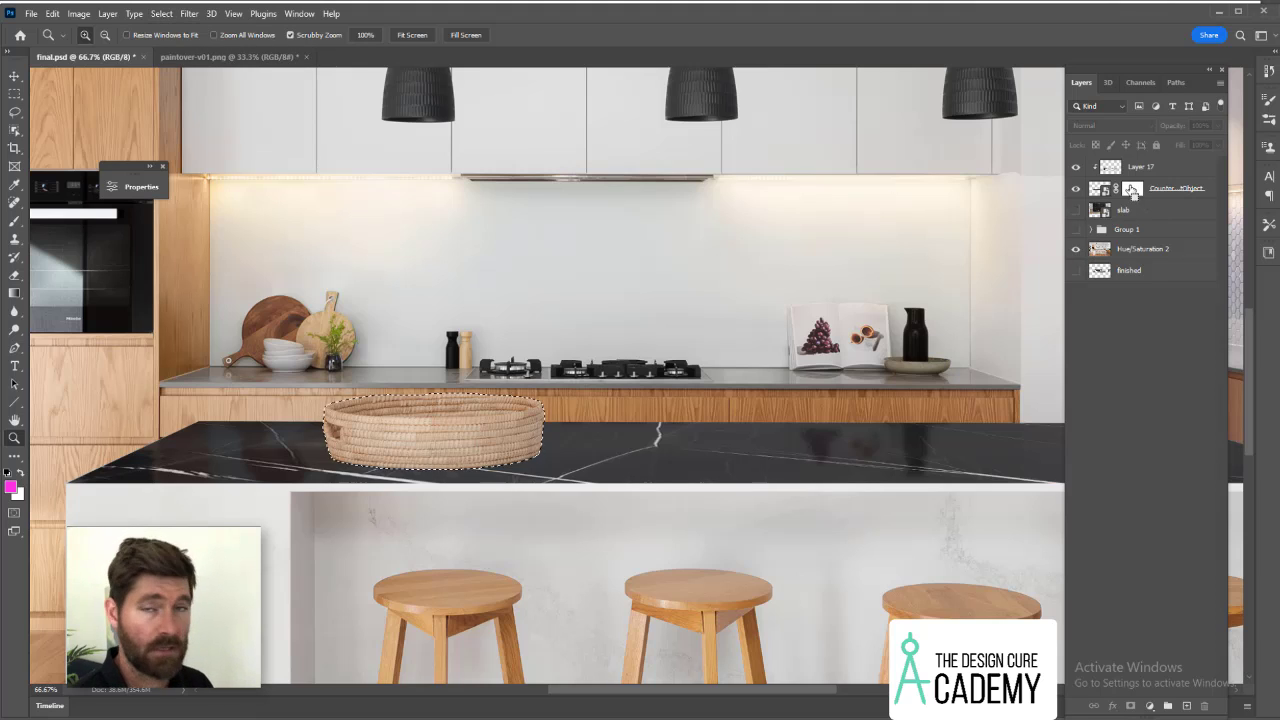
pyautogui.click(162, 15)
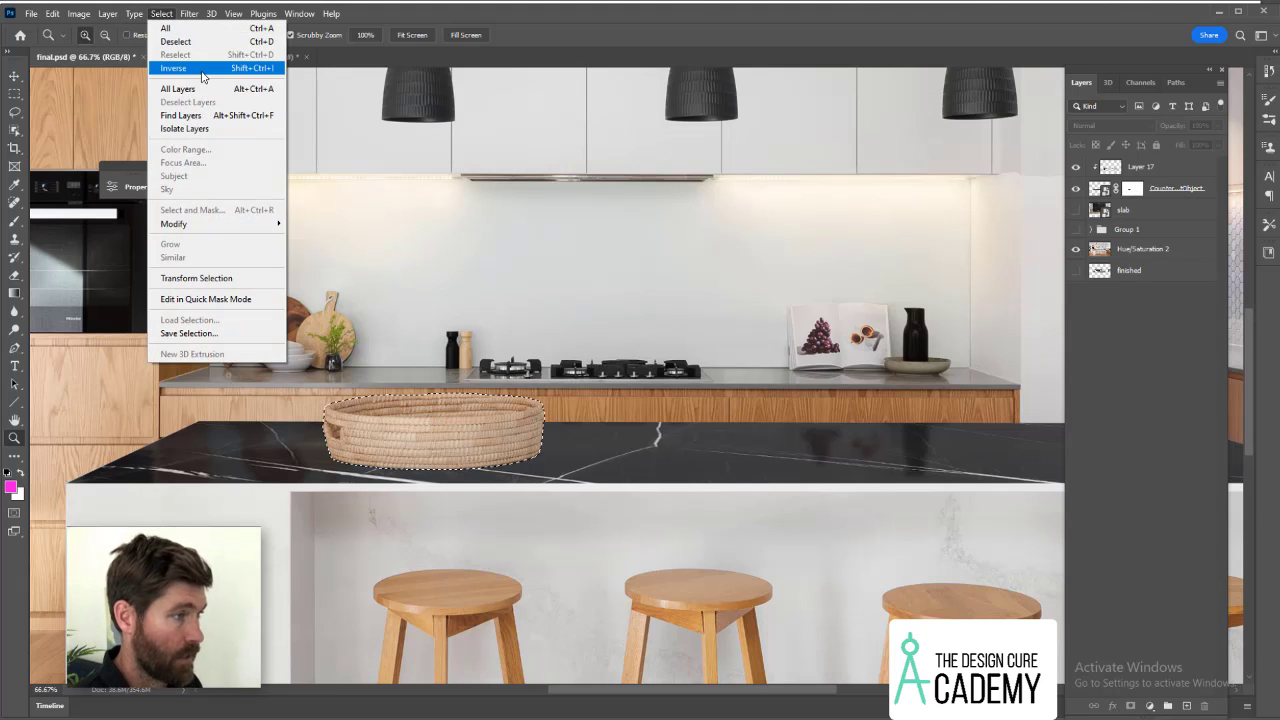
pyautogui.click(178, 68)
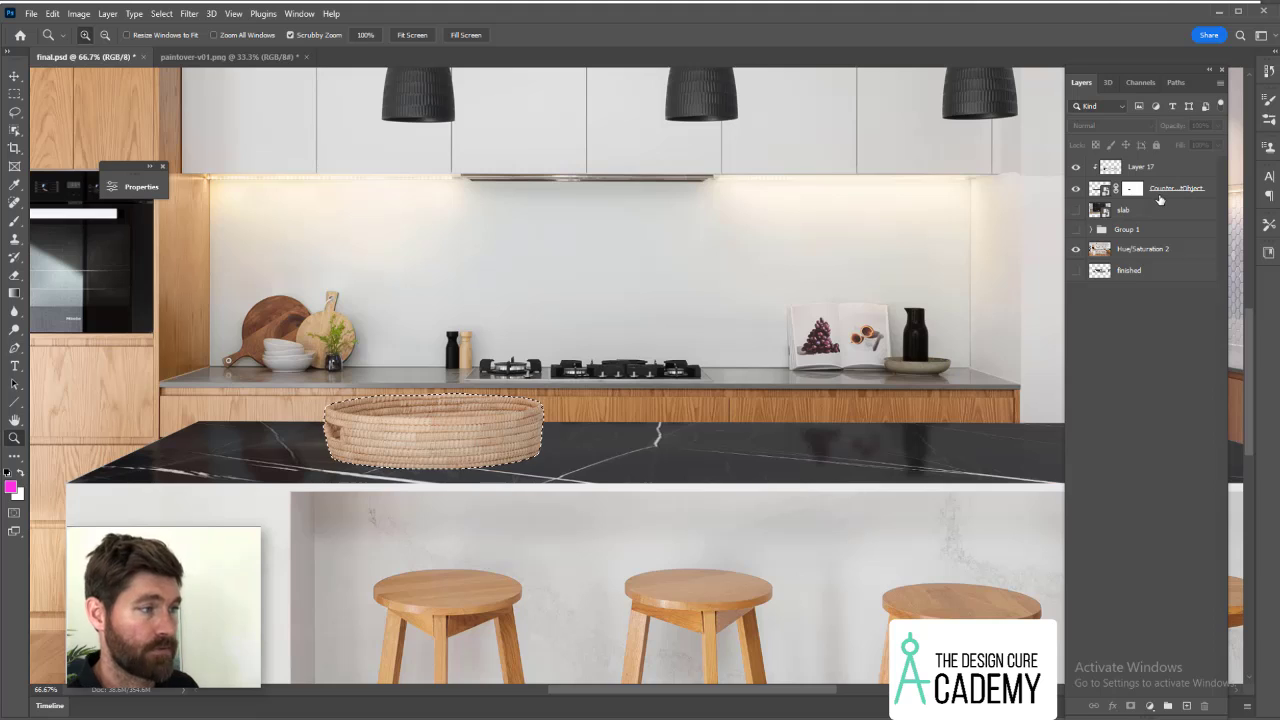
# Copy the selected basket from the Hue/Saturation 2 layer onto a new layer and move it above Layer 17.
pyautogui.click(1151, 175)
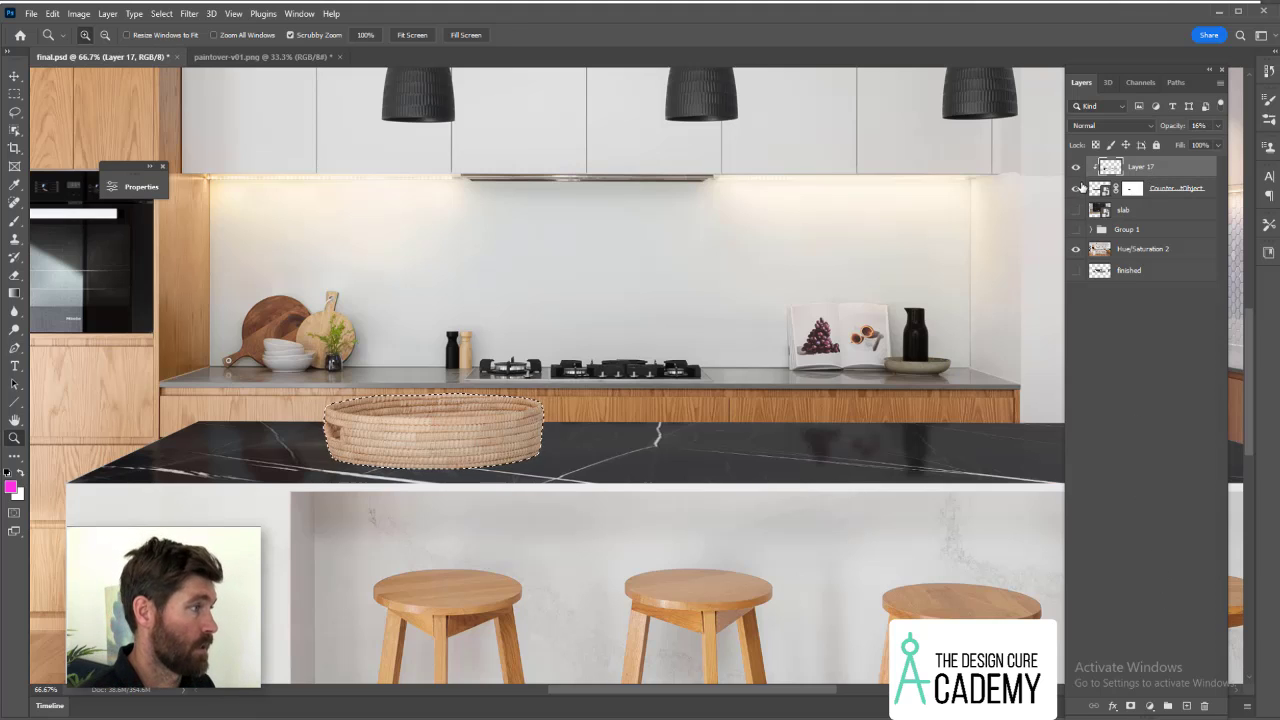
pyautogui.click(1104, 255)
pyautogui.hotkey('ctrl', 'j')
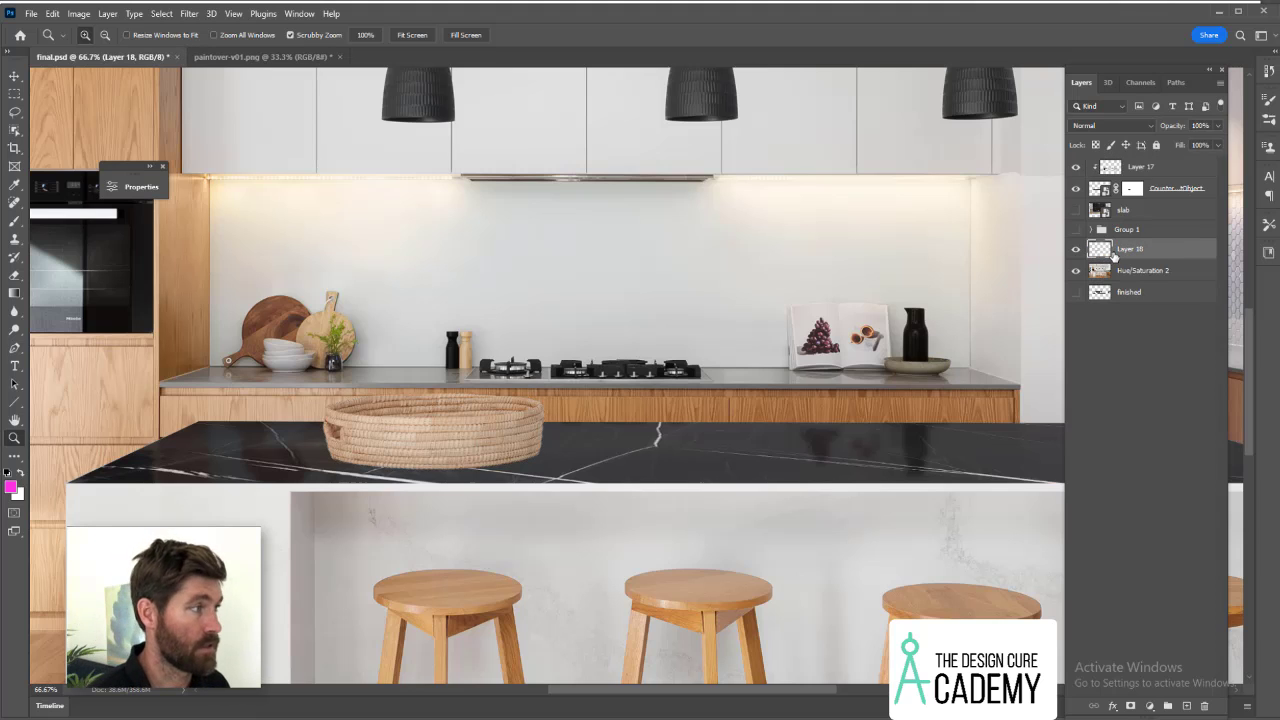
pyautogui.moveTo(1113, 255); pyautogui.dragTo(1115, 163)
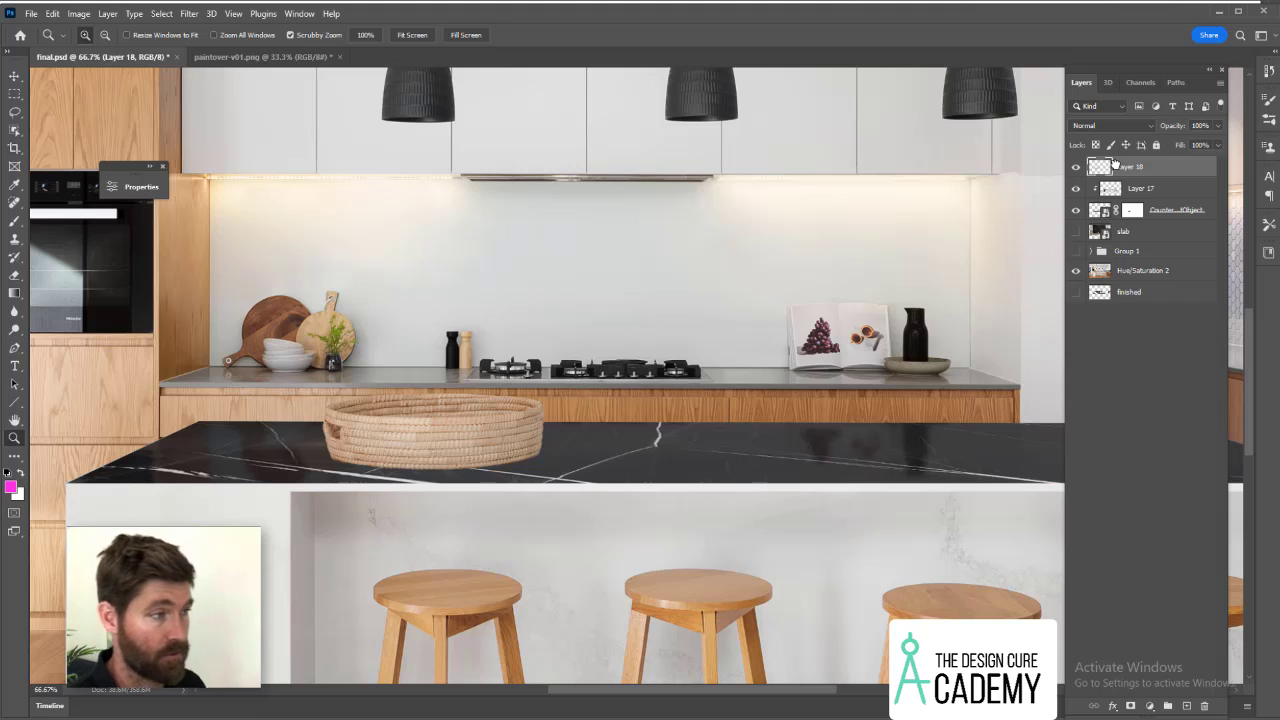
# Flip the basket copy vertically and place it beneath the original basket, overlapping its lower part as a mirror image.
pyautogui.hotkey('ctrl', 't')
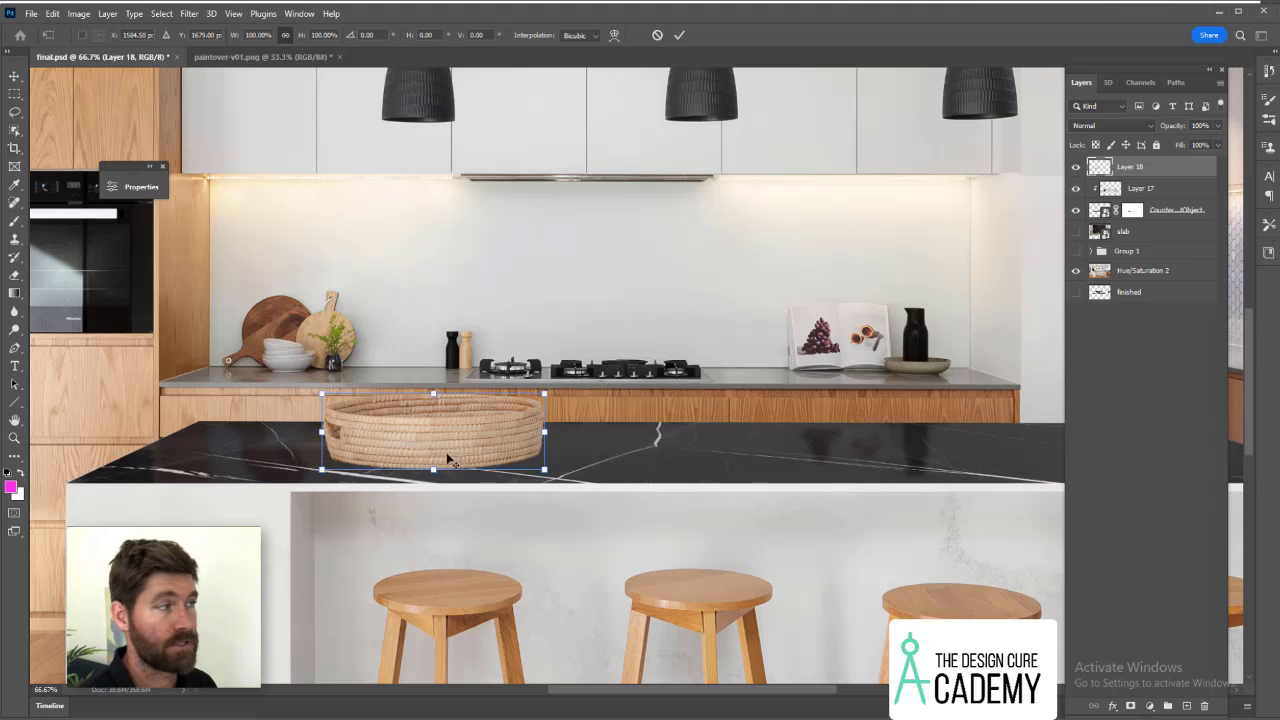
pyautogui.rightClick(445, 447)
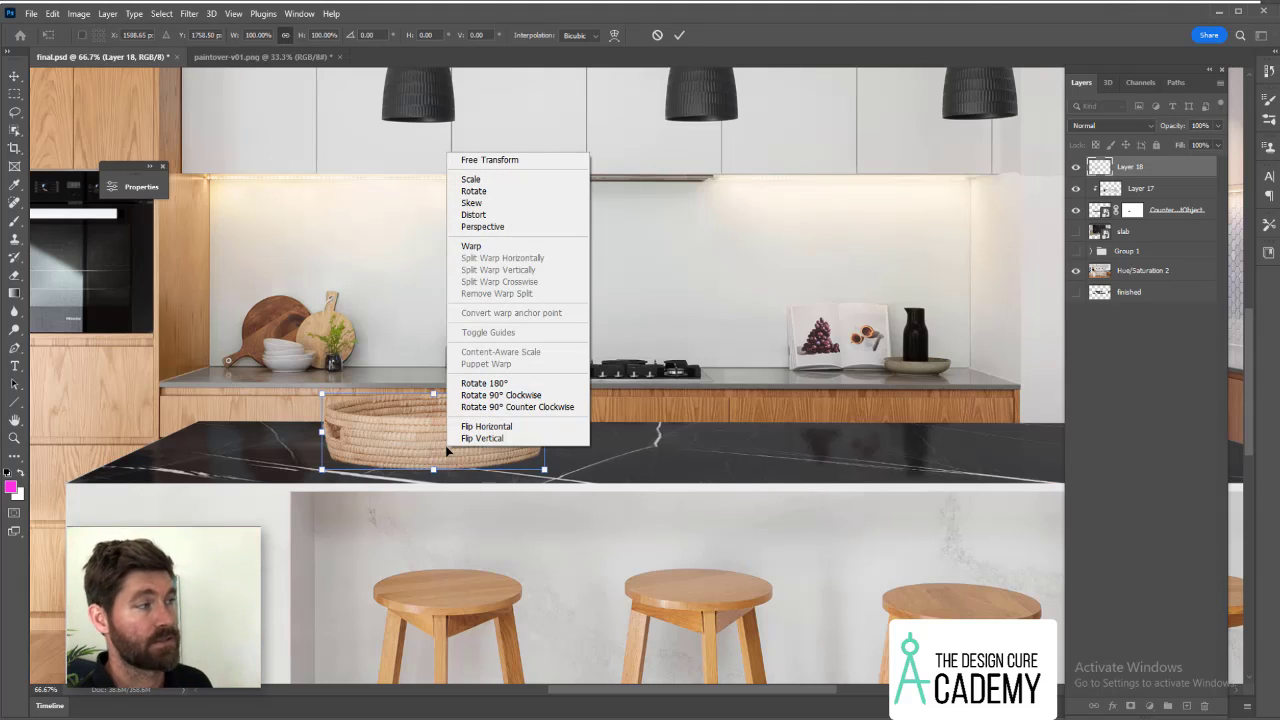
pyautogui.click(481, 438)
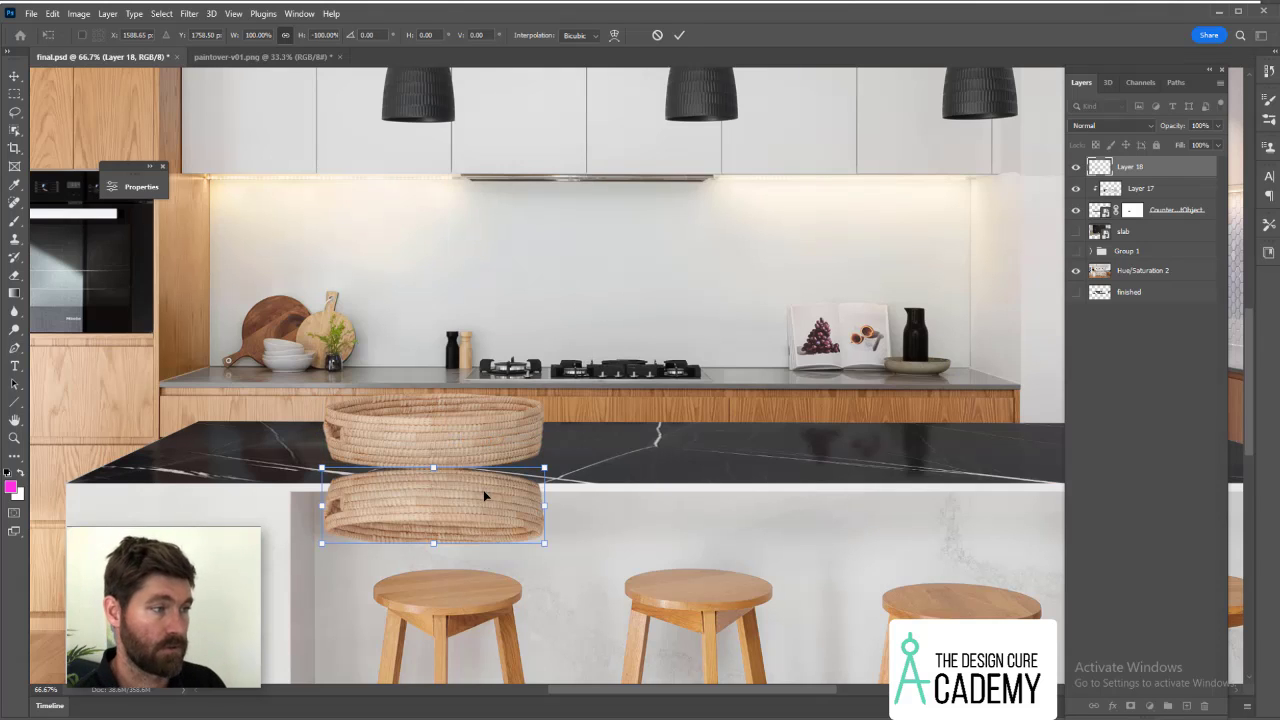
pyautogui.moveTo(483, 493); pyautogui.dragTo(485, 463)
pyautogui.press('Return')
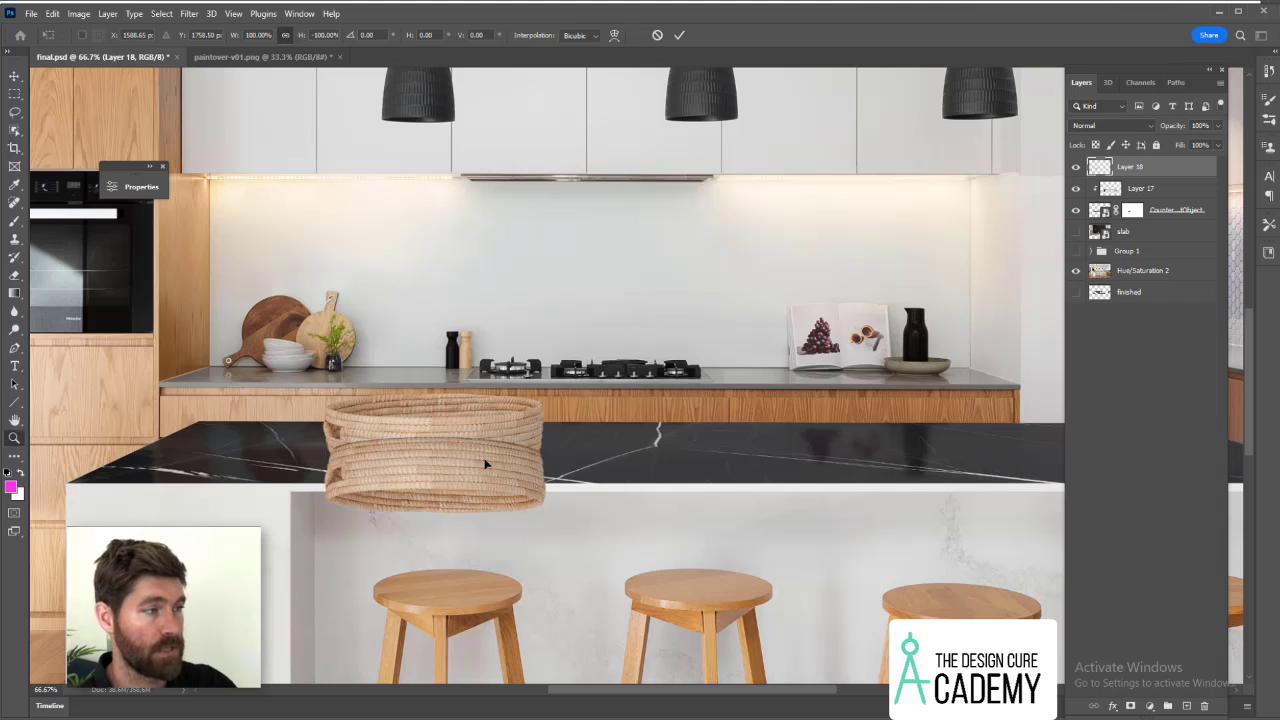
# Clip the flipped basket layer to the countertop and stretch it downward to about 118% of its height.
pyautogui.keyDown('alt'); pyautogui.click(1150, 172); pyautogui.keyUp('alt')
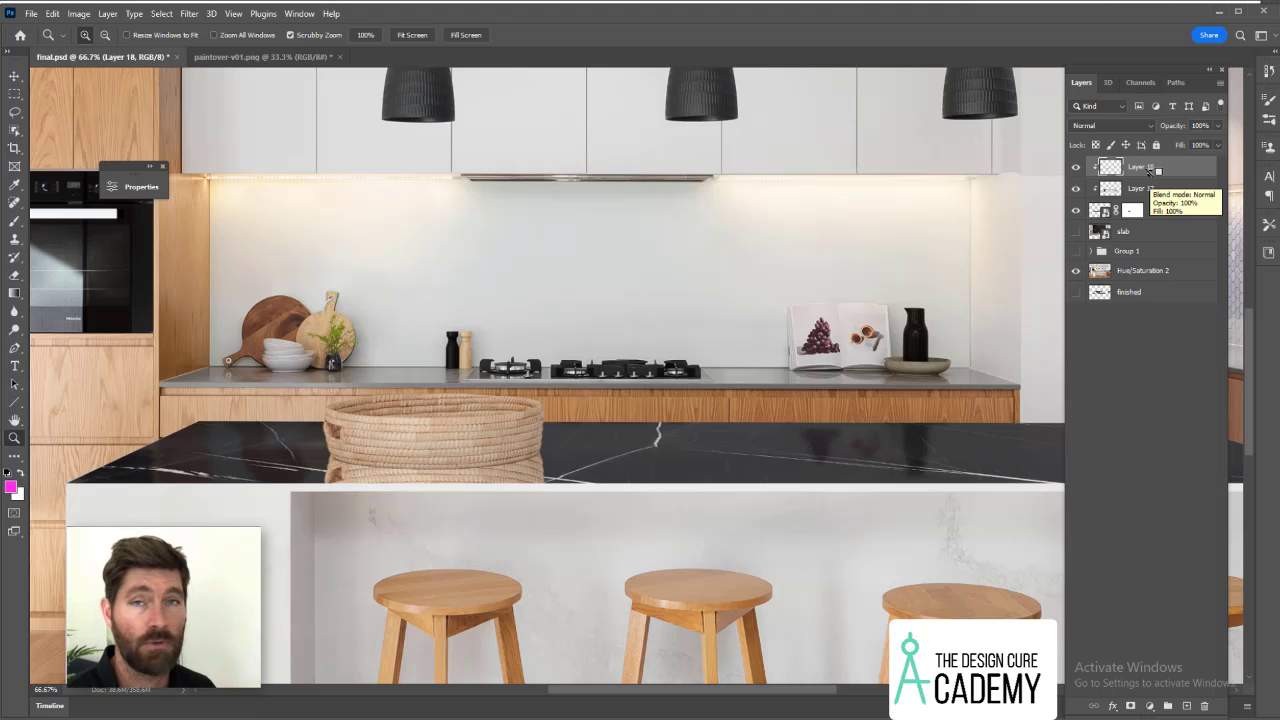
pyautogui.hotkey('ctrl', 't')
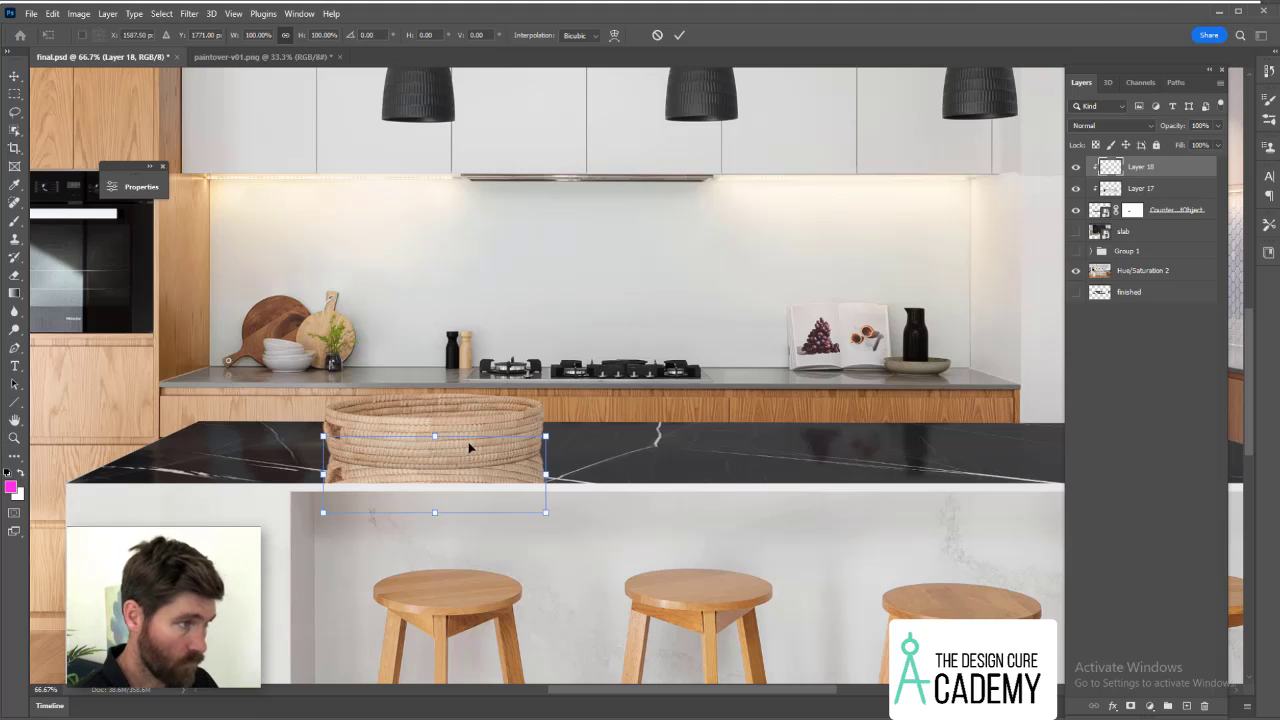
pyautogui.rightClick(469, 447)
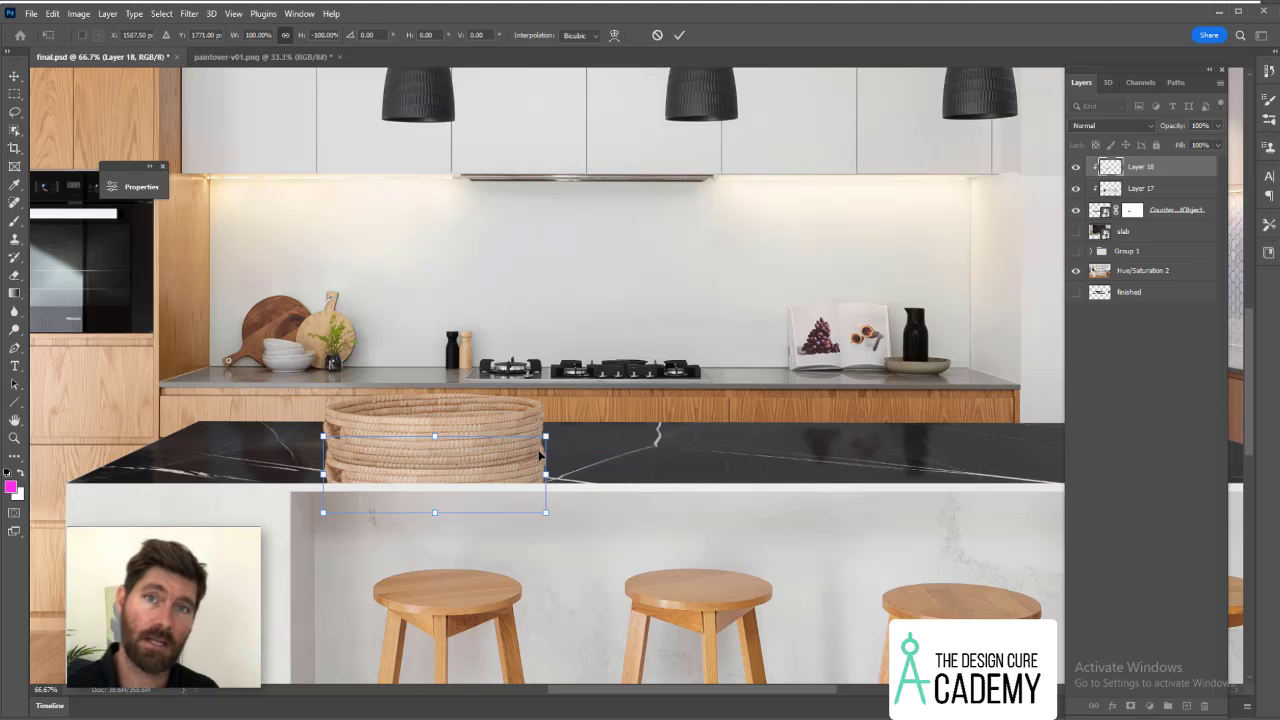
pyautogui.moveTo(435, 512); pyautogui.dragTo(437, 525)
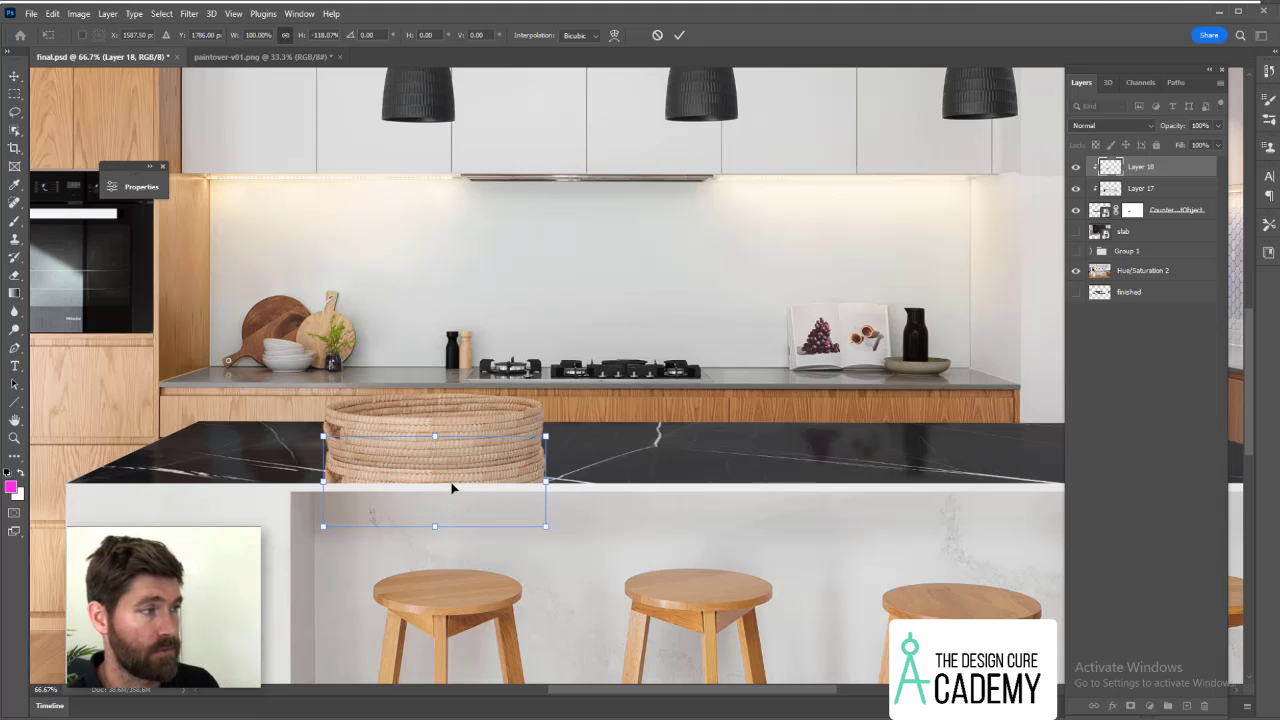
pyautogui.press('Return')
pyautogui.press('z')
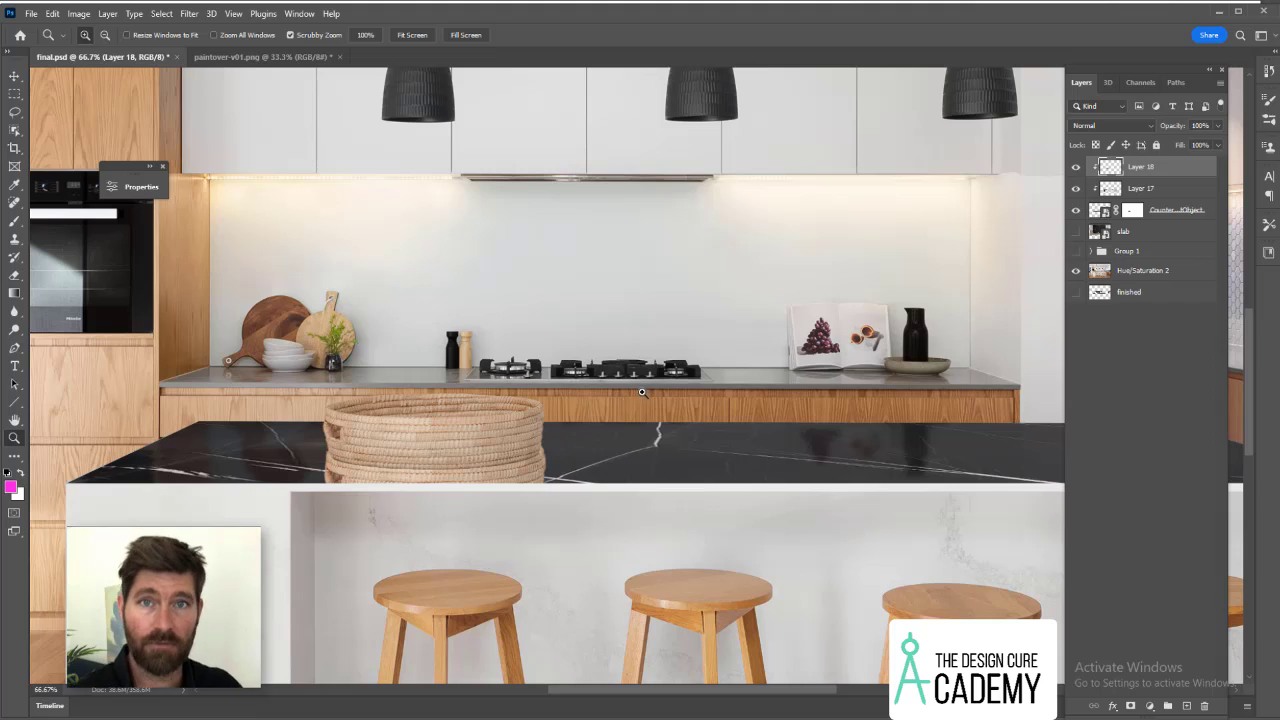
# Set the basket reflection layer's opacity to 34%.
pyautogui.click(1218, 125)
pyautogui.moveTo(1217, 140); pyautogui.dragTo(1190, 140)
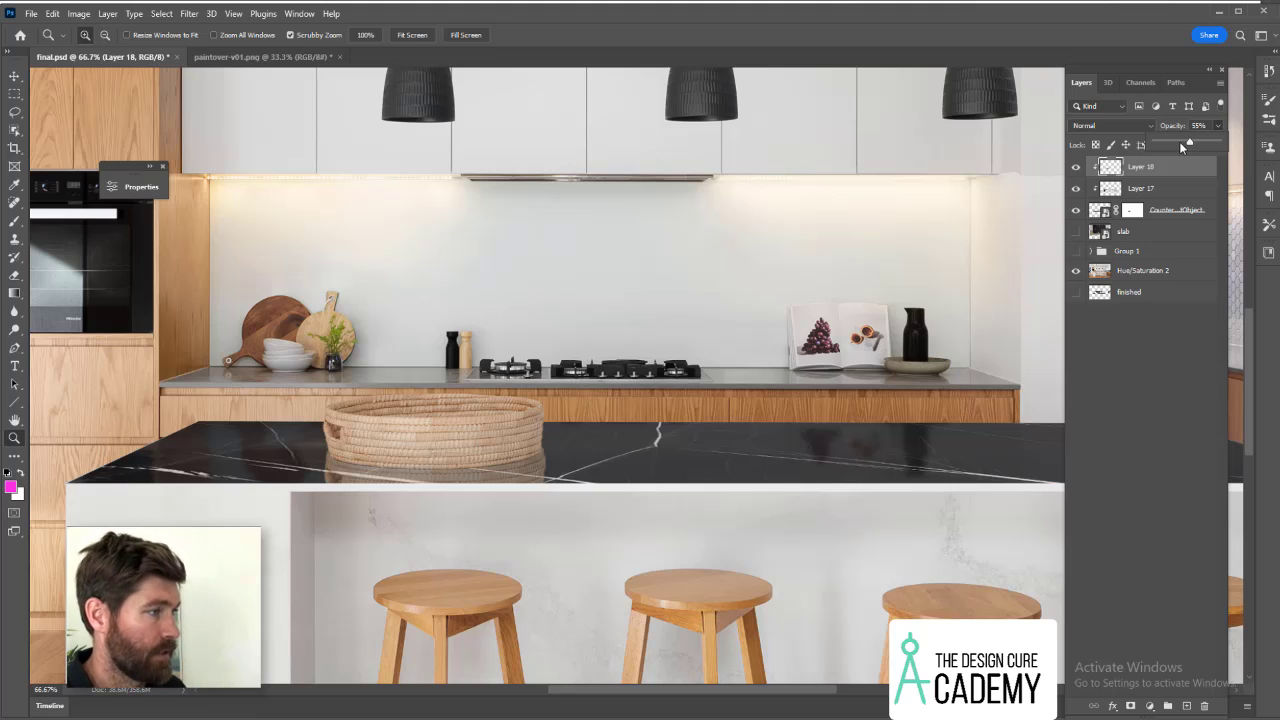
pyautogui.moveTo(1176, 141); pyautogui.dragTo(1165, 141)
pyautogui.hotkey('ctrl', '-')
pyautogui.hotkey('ctrl', '-')
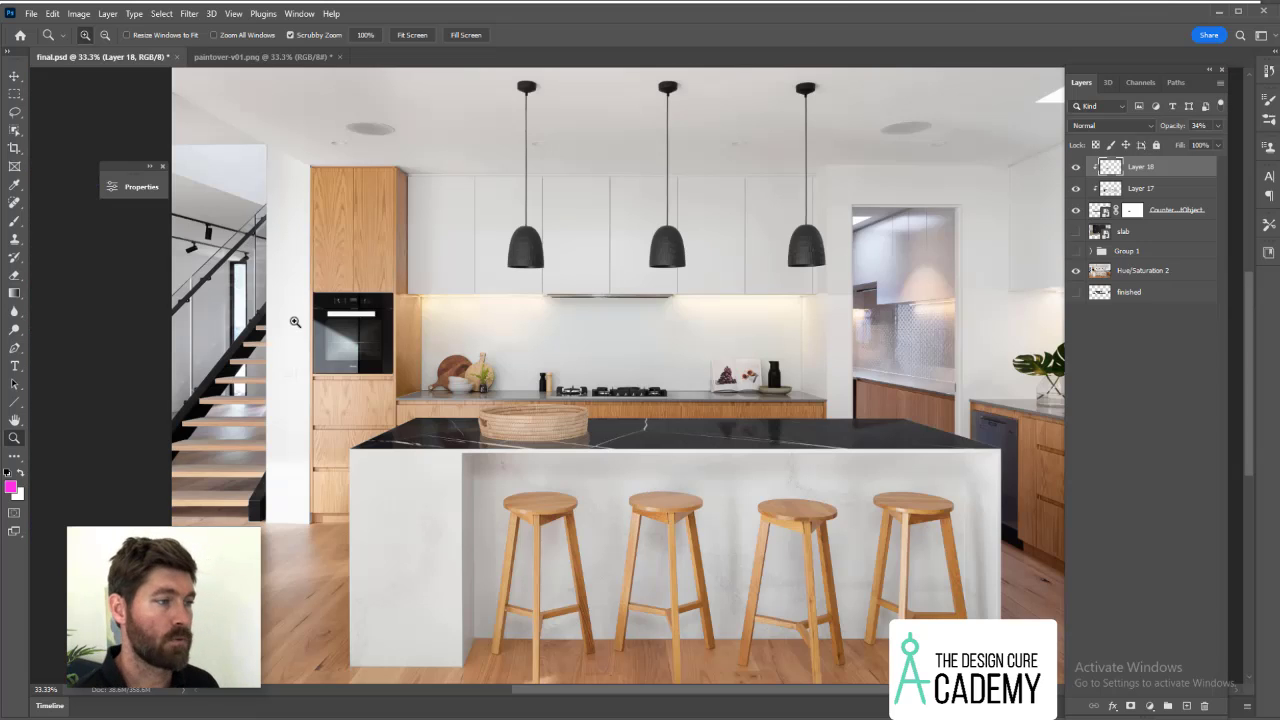
# Select the thin white front edge of the island countertop along its full length with a rectangular marquee.
pyautogui.click(664, 461)
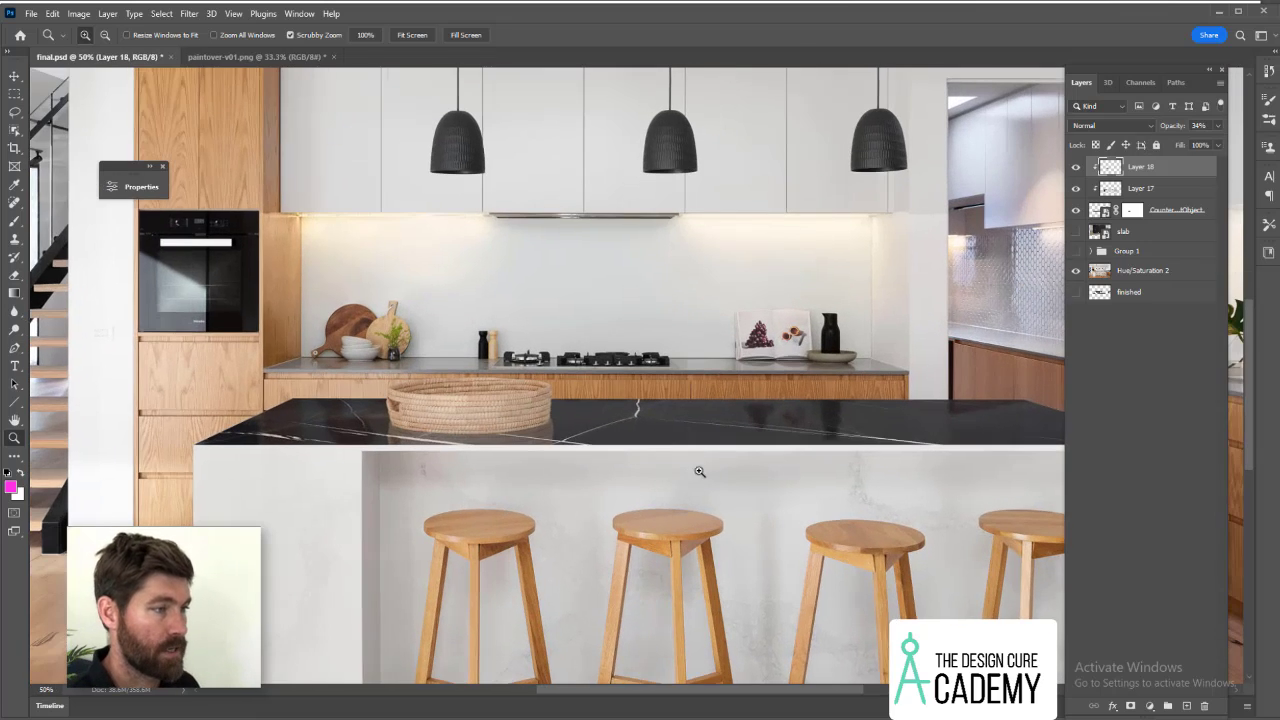
pyautogui.moveTo(699, 471); pyautogui.dragTo(609, 457)
pyautogui.press('m')
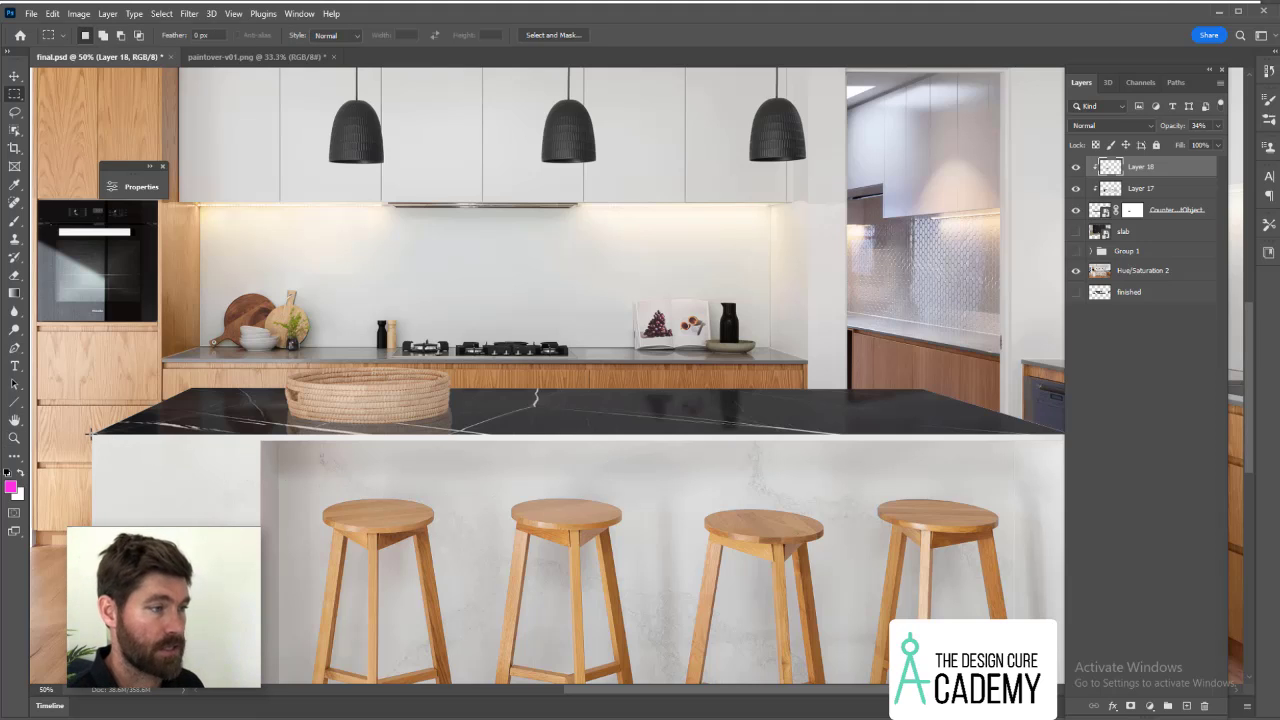
pyautogui.moveTo(90, 434); pyautogui.dragTo(1072, 437)
pyautogui.moveTo(997, 491); pyautogui.dragTo(710, 487)
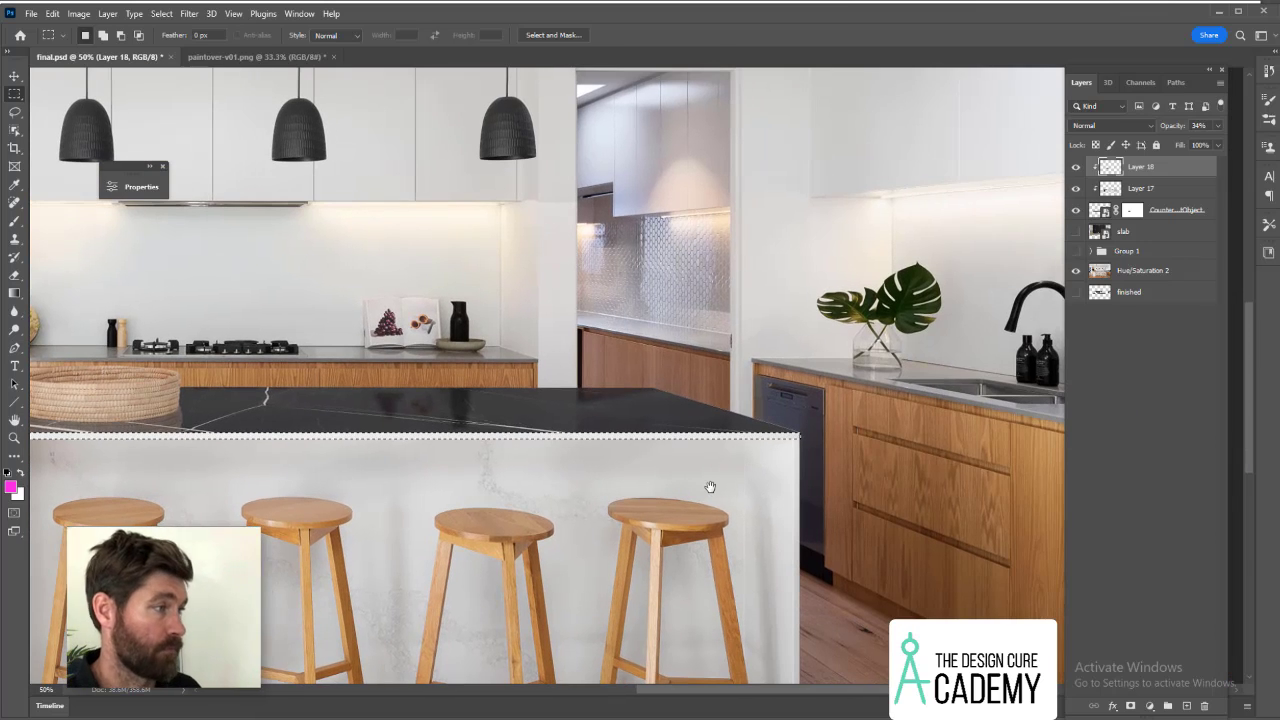
pyautogui.moveTo(816, 412); pyautogui.dragTo(800, 464)
pyautogui.moveTo(680, 497); pyautogui.dragTo(638, 474)
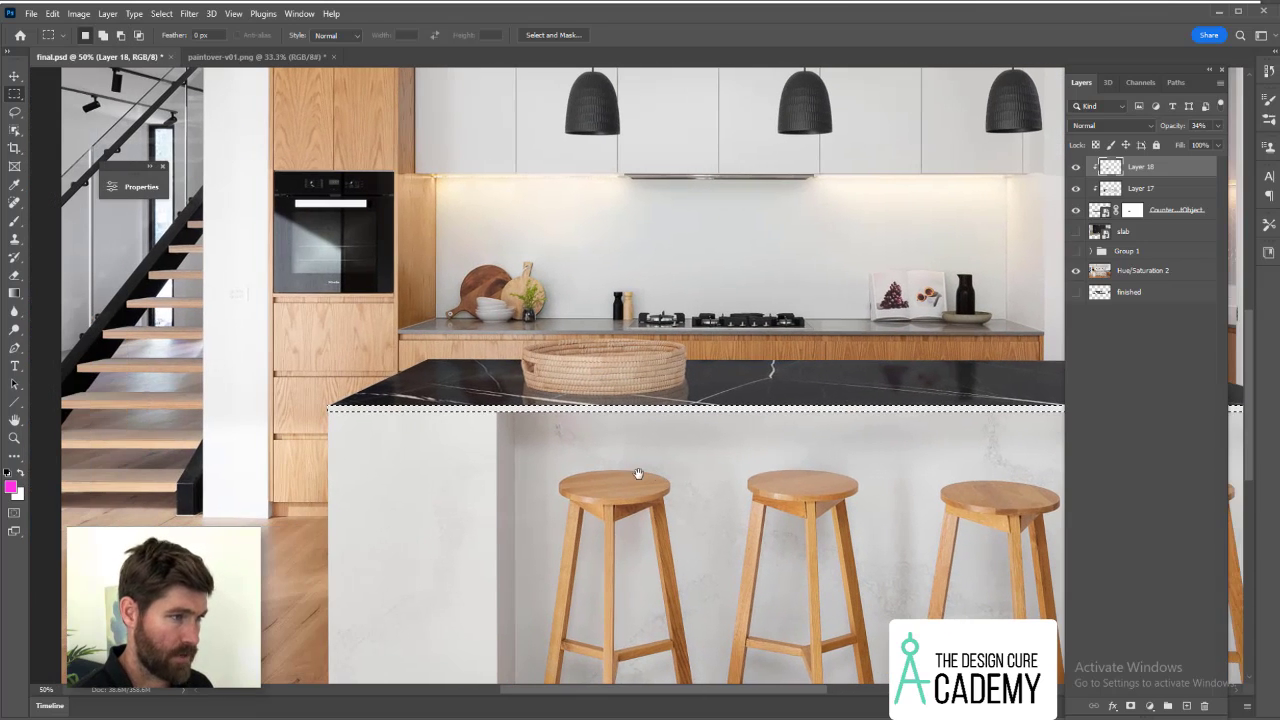
pyautogui.moveTo(294, 389); pyautogui.dragTo(354, 434)
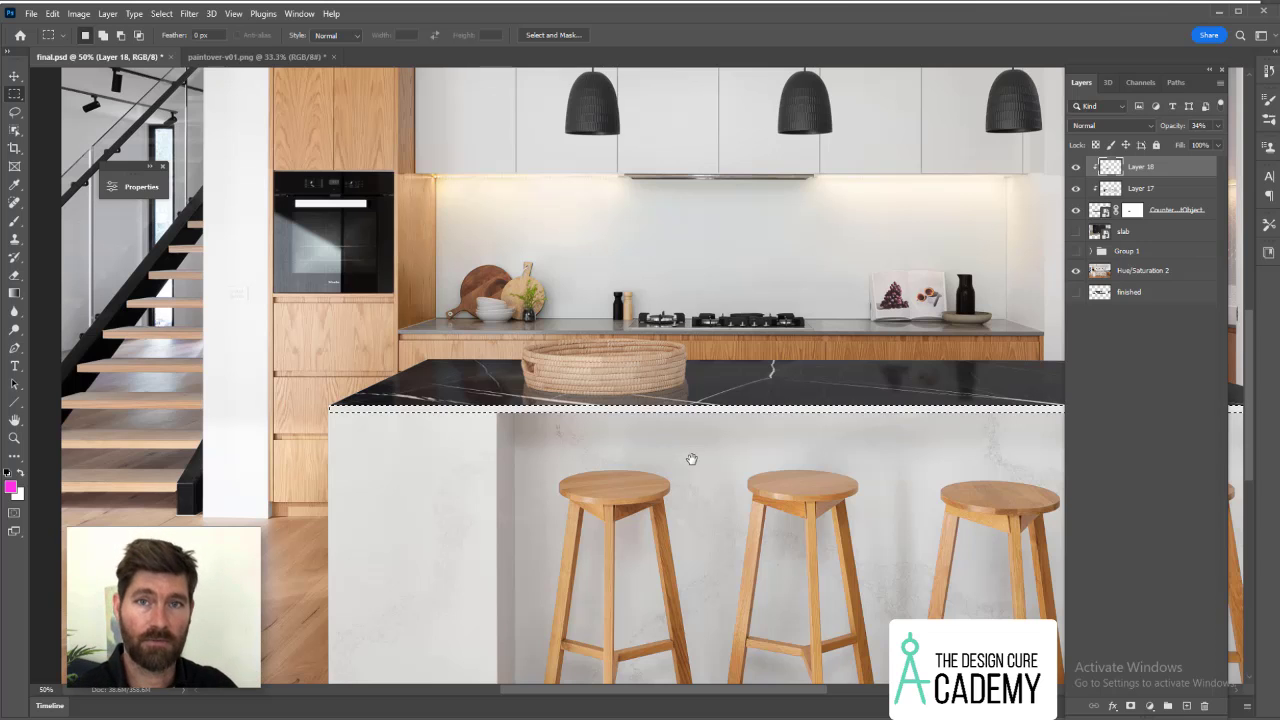
pyautogui.moveTo(691, 459); pyautogui.dragTo(423, 446)
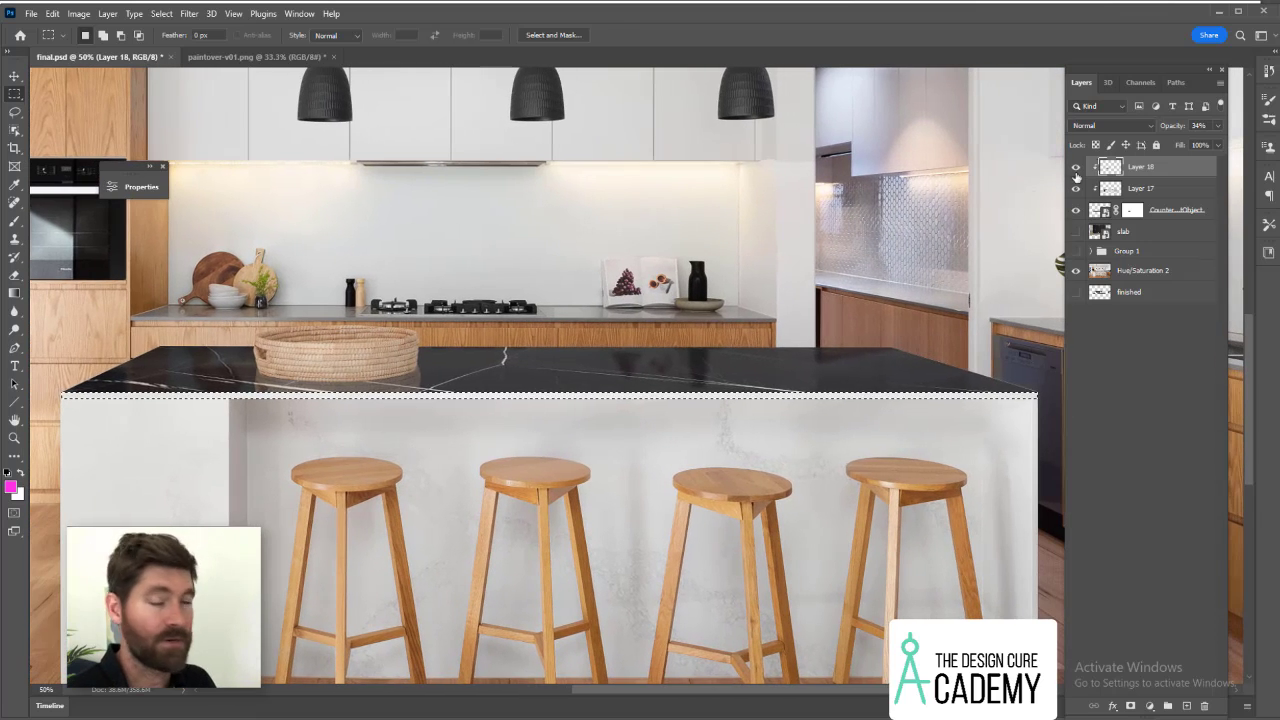
# Add a new layer, fill the selected edge strip with yellow-green (#d1ff32) as the foreground color, and clear the selection.
pyautogui.click(1187, 706)
pyautogui.click(11, 487)
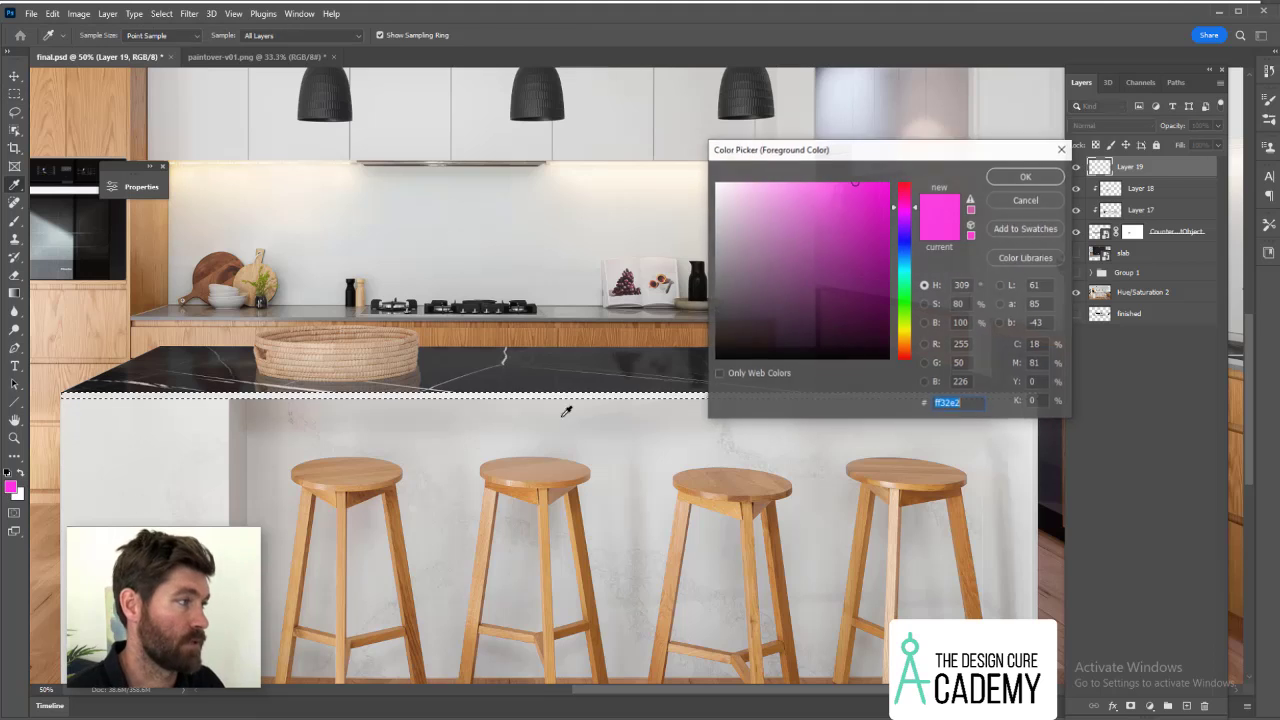
pyautogui.moveTo(896, 330); pyautogui.dragTo(896, 322)
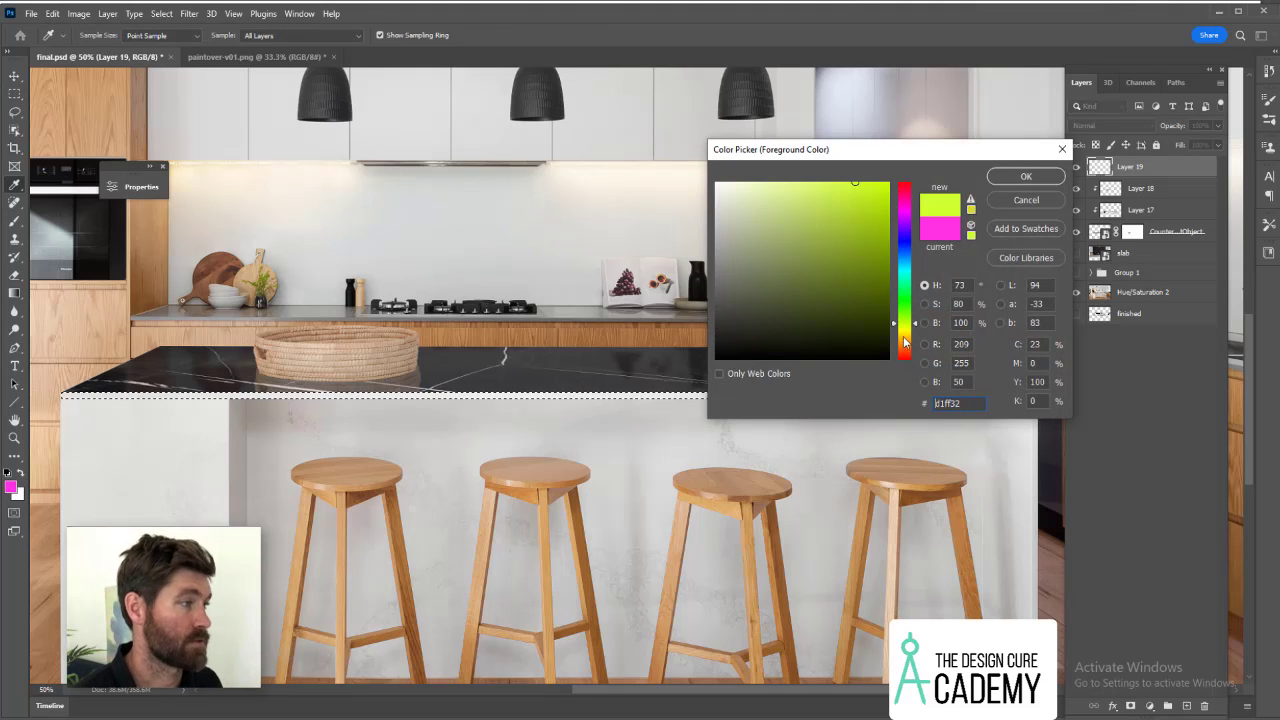
pyautogui.click(1012, 184)
pyautogui.hotkey('alt', 'BackSpace')
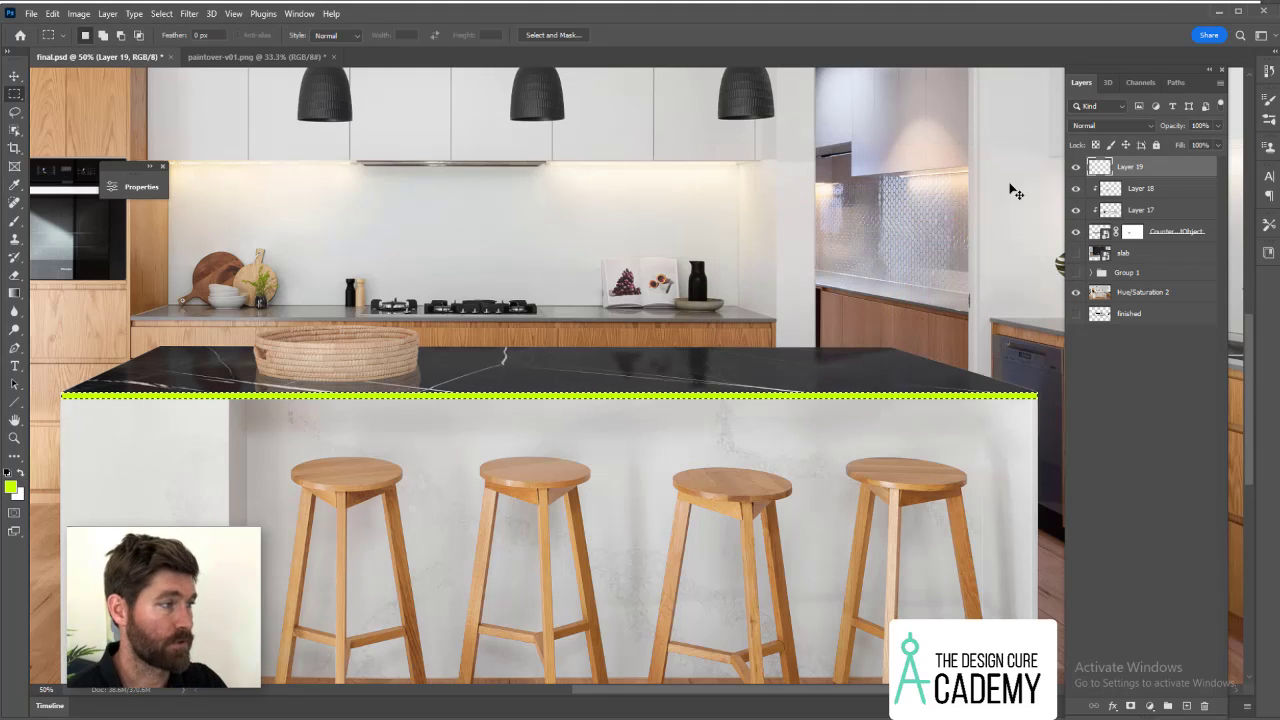
pyautogui.hotkey('ctrl', 'd')
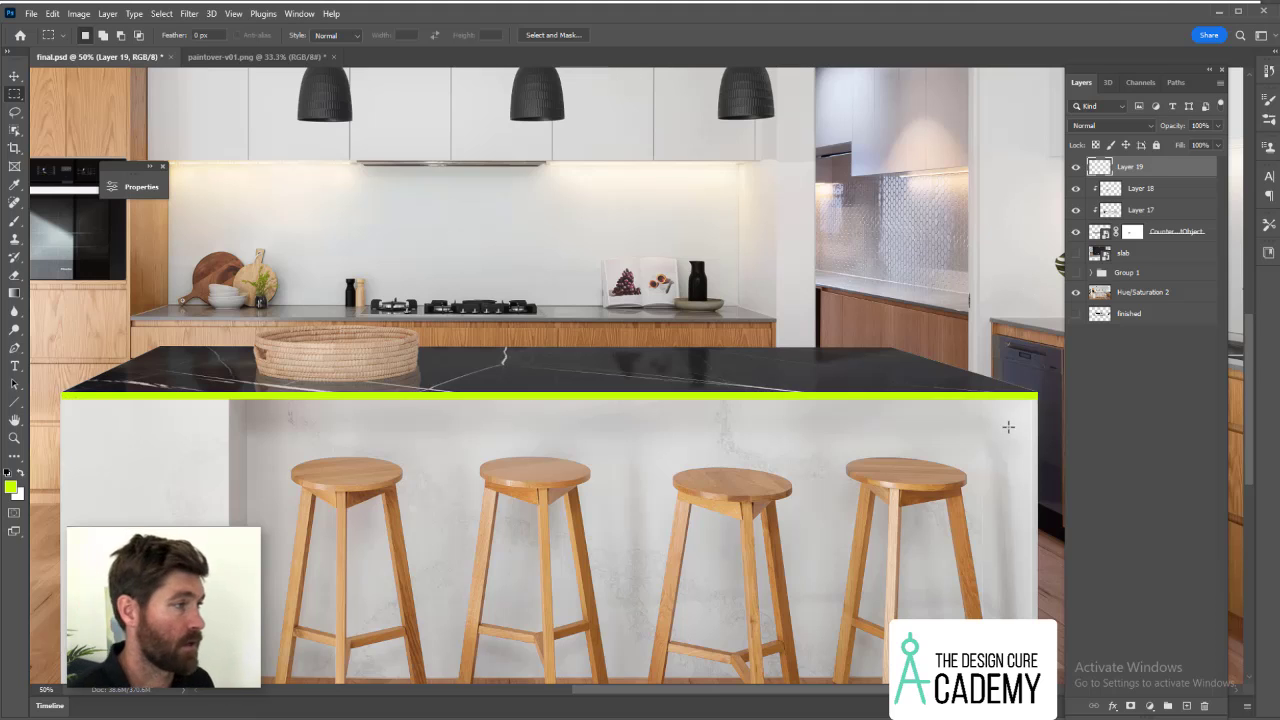
# Show the slab layer, move it above the yellow-green edge strip layer, and clip it to that strip.
pyautogui.click(1077, 254)
pyautogui.moveTo(1128, 257); pyautogui.dragTo(1140, 170)
pyautogui.keyDown('alt'); pyautogui.click(1147, 177); pyautogui.keyUp('alt')
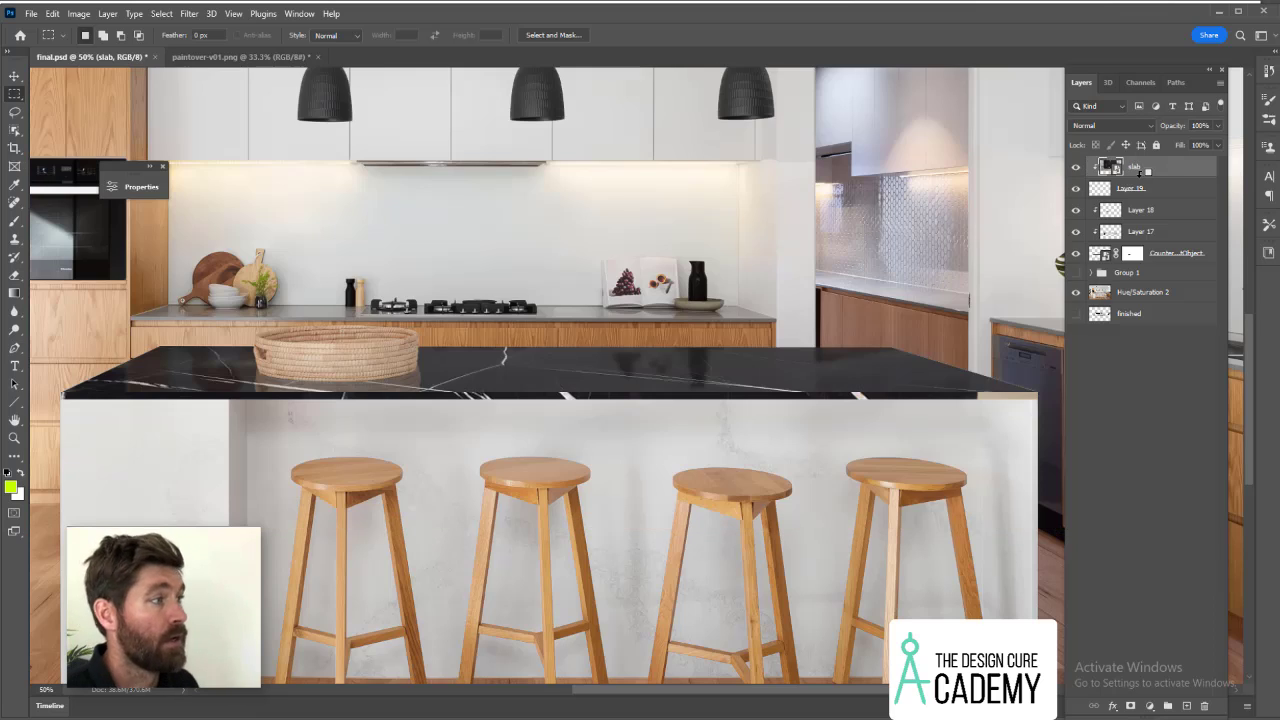
# Reposition and free-transform the slab texture so mostly dark, lightly veined stone covers the island's full front edge.
pyautogui.press('v')
pyautogui.moveTo(673, 381); pyautogui.dragTo(590, 520)
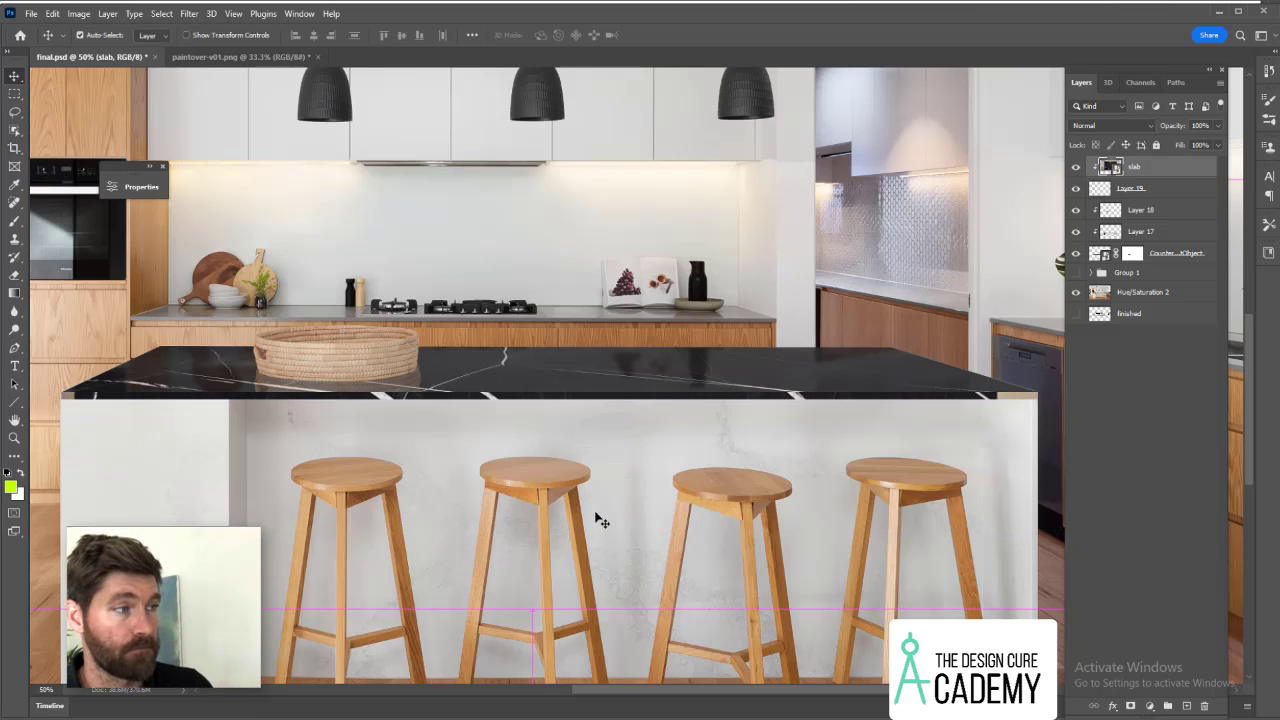
pyautogui.hotkey('ctrl', 't')
pyautogui.moveTo(309, 38); pyautogui.dragTo(352, 38)
pyautogui.moveTo(443, 529); pyautogui.dragTo(530, 449)
pyautogui.press('Return')
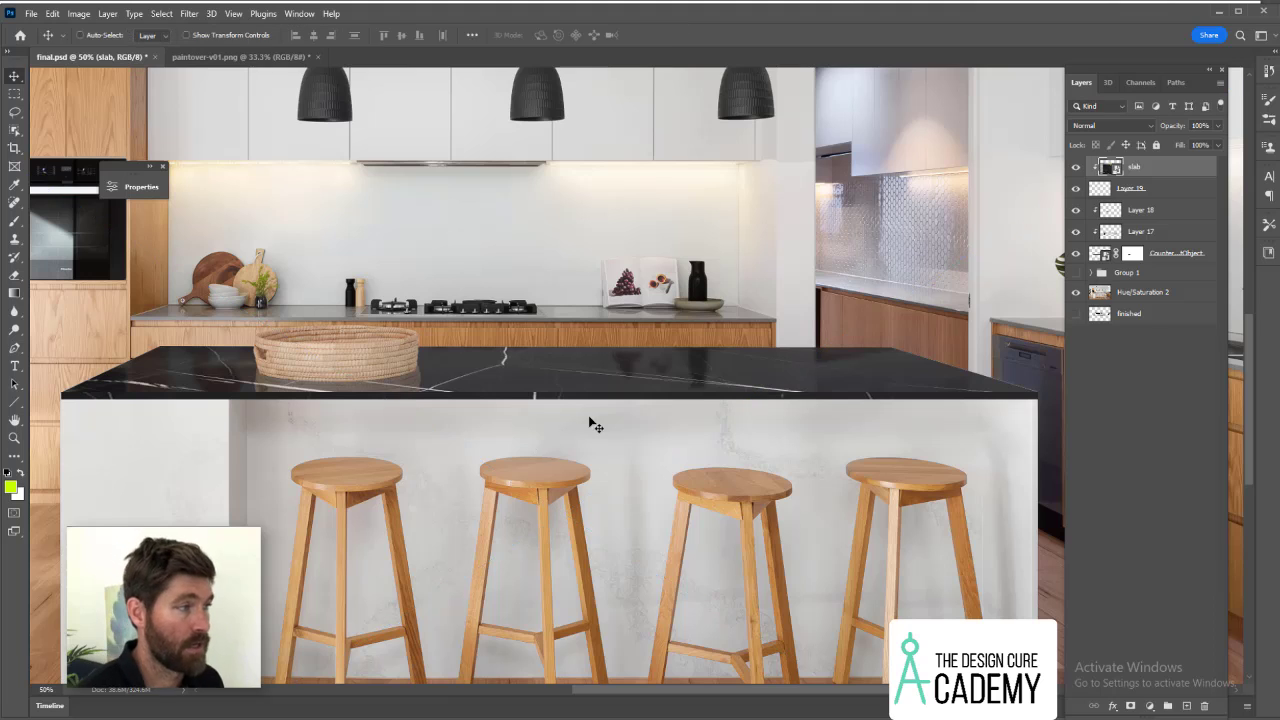
# Group all countertop layers from slab down to the masked counter layer and name the group island.
pyautogui.press('z')
pyautogui.keyDown('alt'); pyautogui.click(575, 420); pyautogui.keyUp('alt')
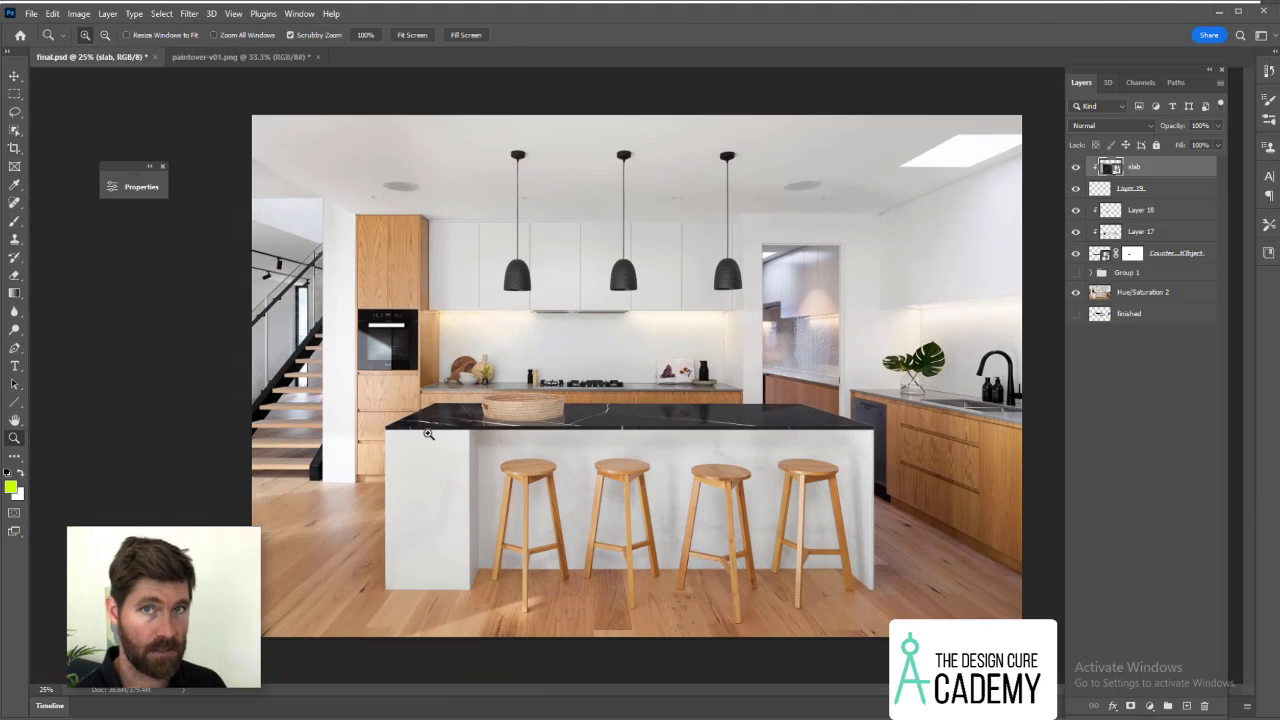
pyautogui.click(638, 423)
pyautogui.click(356, 398)
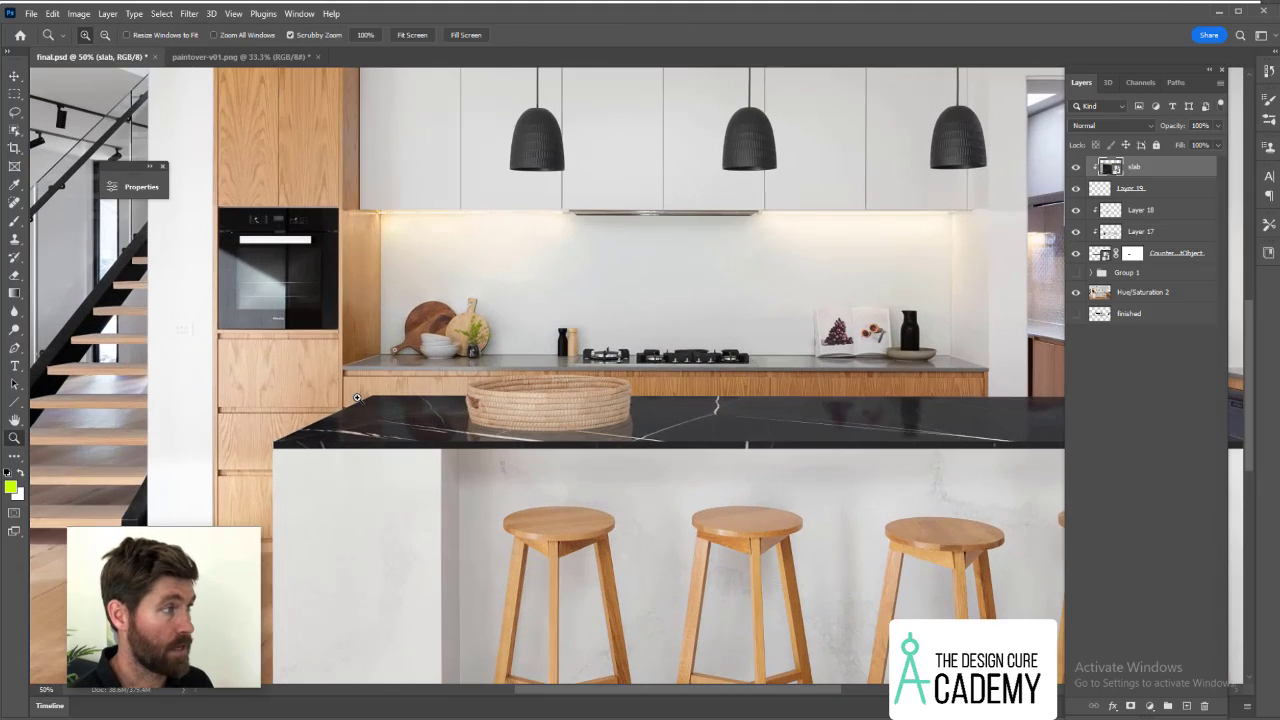
pyautogui.moveTo(356, 398); pyautogui.dragTo(637, 504)
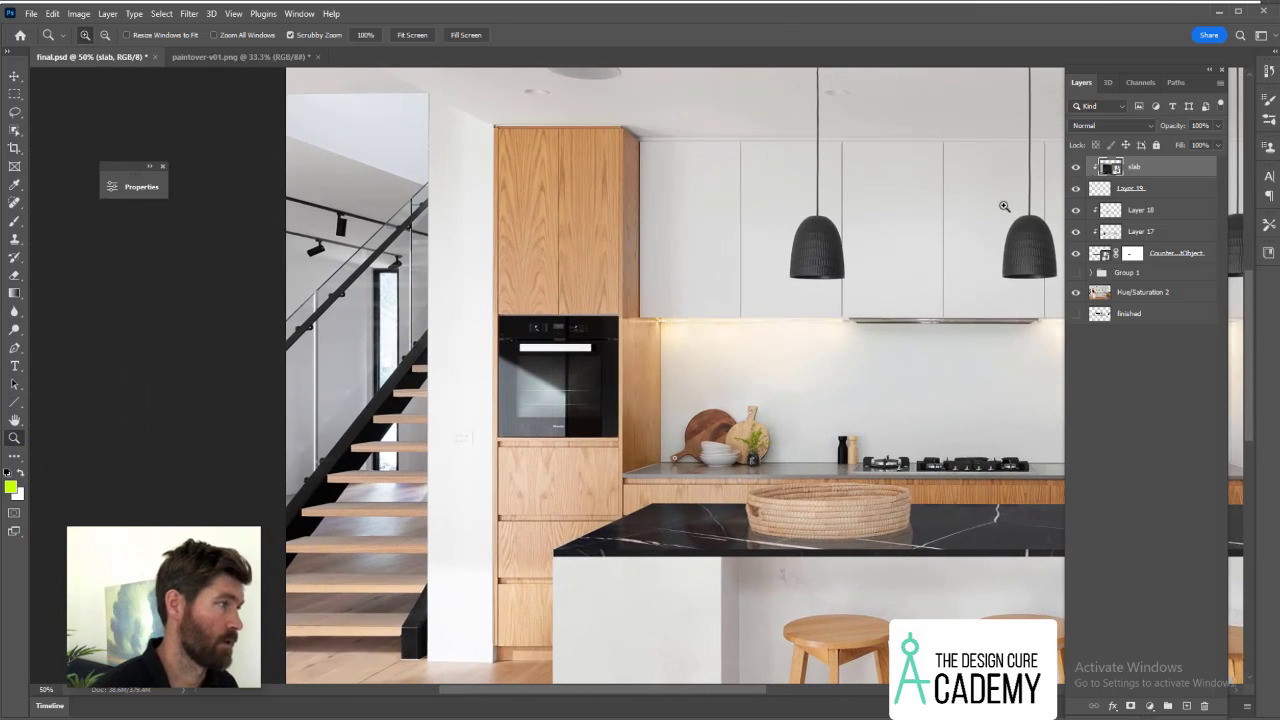
pyautogui.keyDown('shift'); pyautogui.click(1162, 259); pyautogui.keyUp('shift')
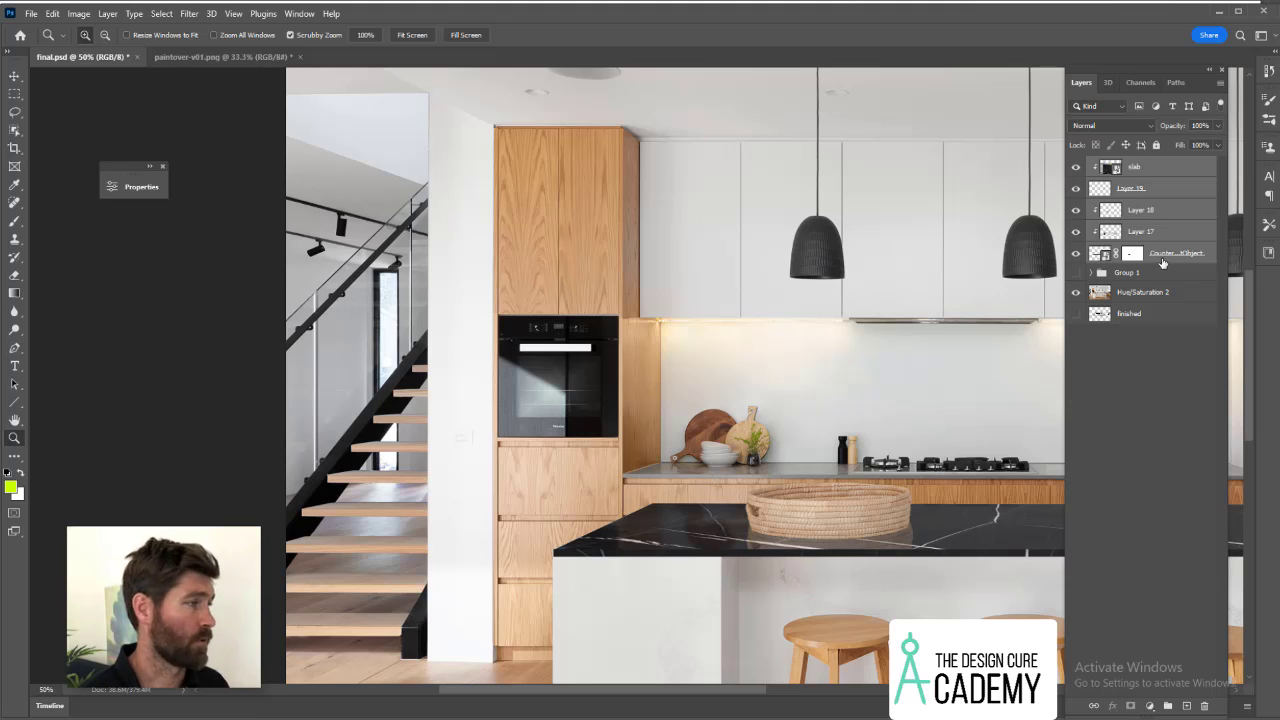
pyautogui.hotkey('ctrl', 'g')
pyautogui.doubleClick(1132, 165)
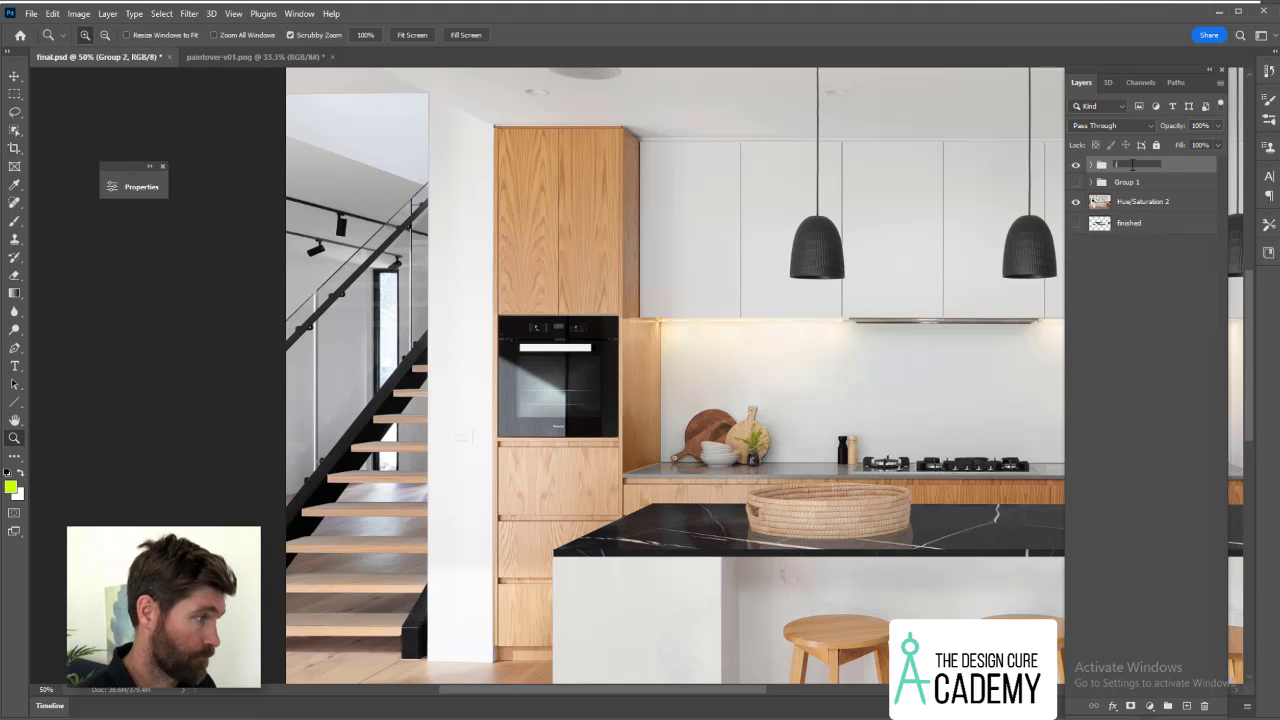
pyautogui.write('island')
pyautogui.press('Return')
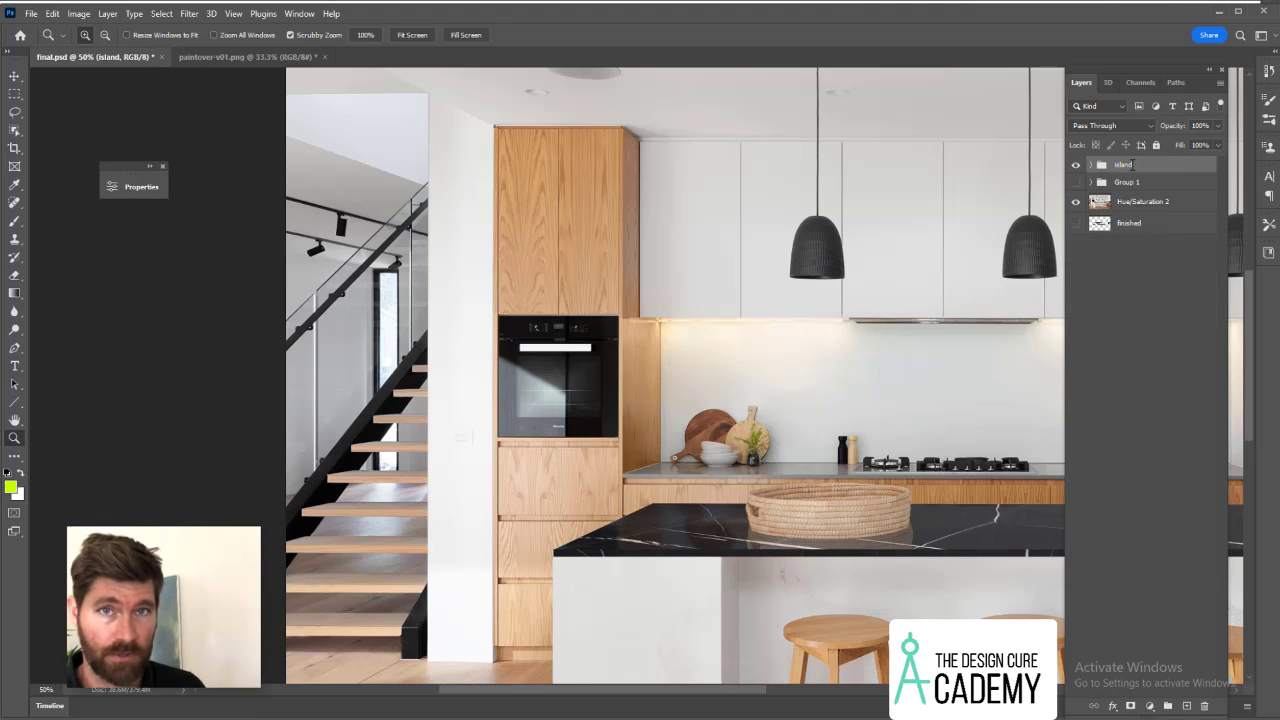
pyautogui.press('l')
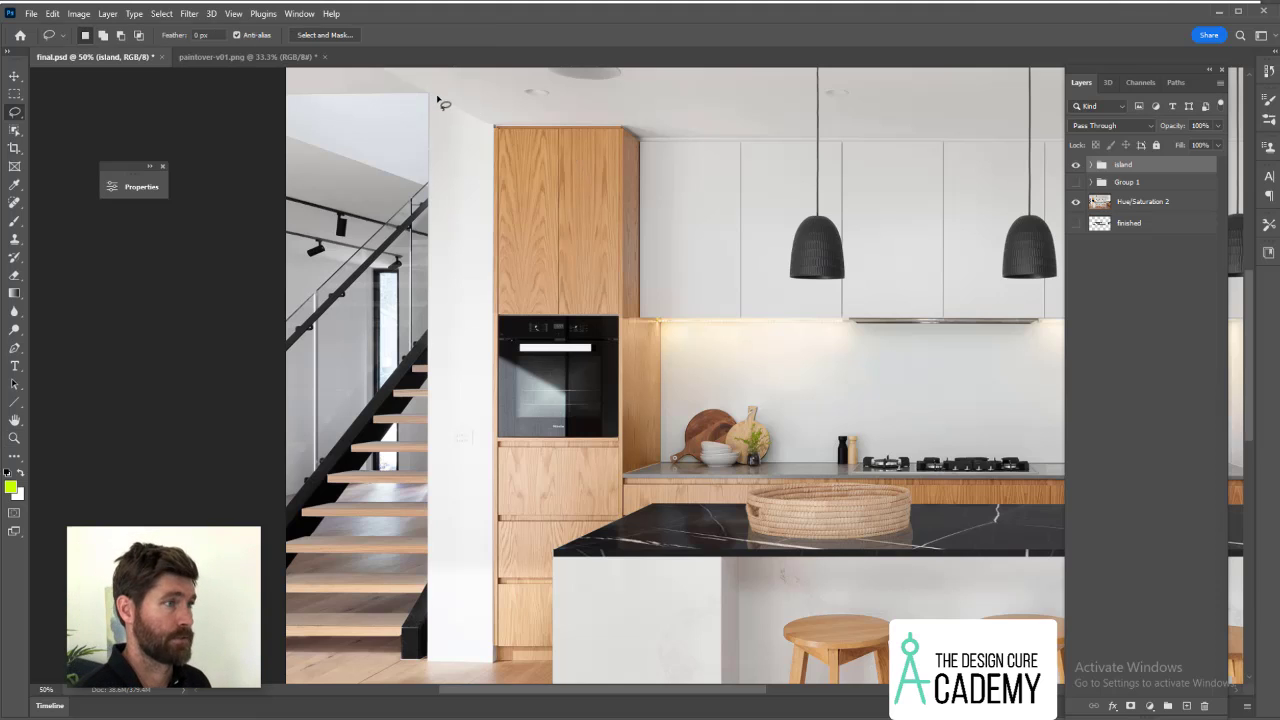
pyautogui.hotkey('shift', 'l')
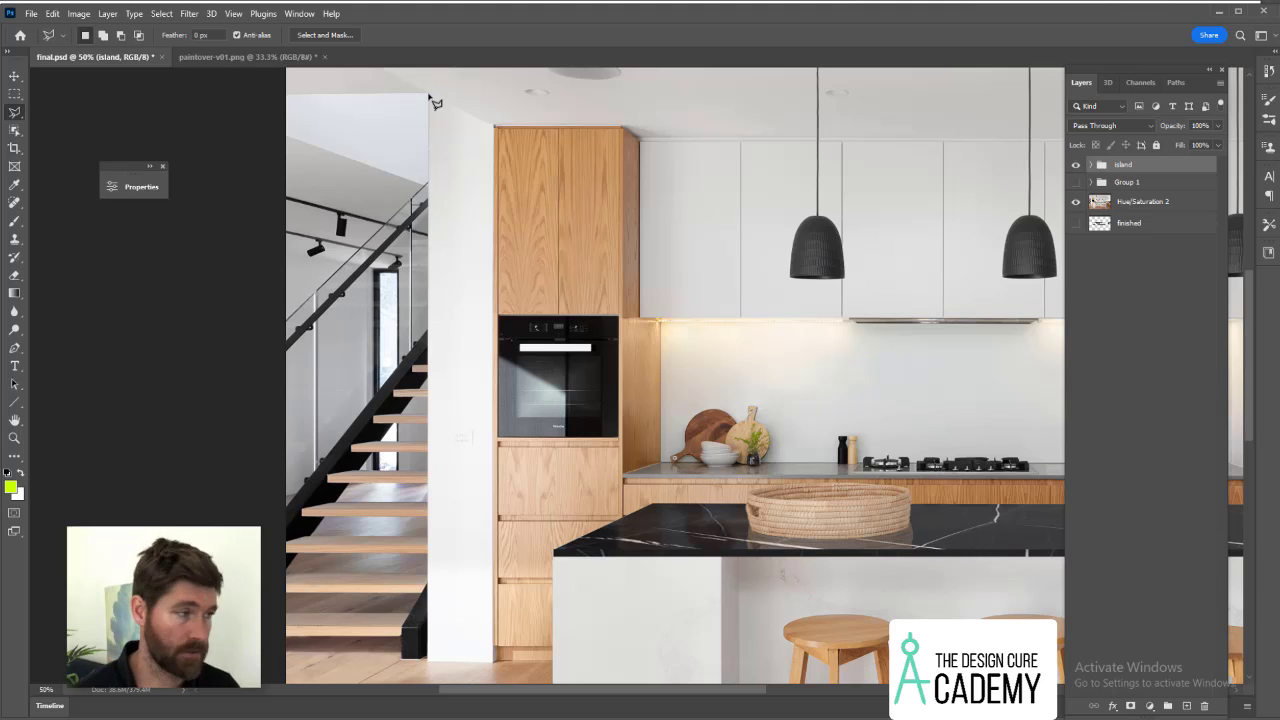
pyautogui.click(430, 95)
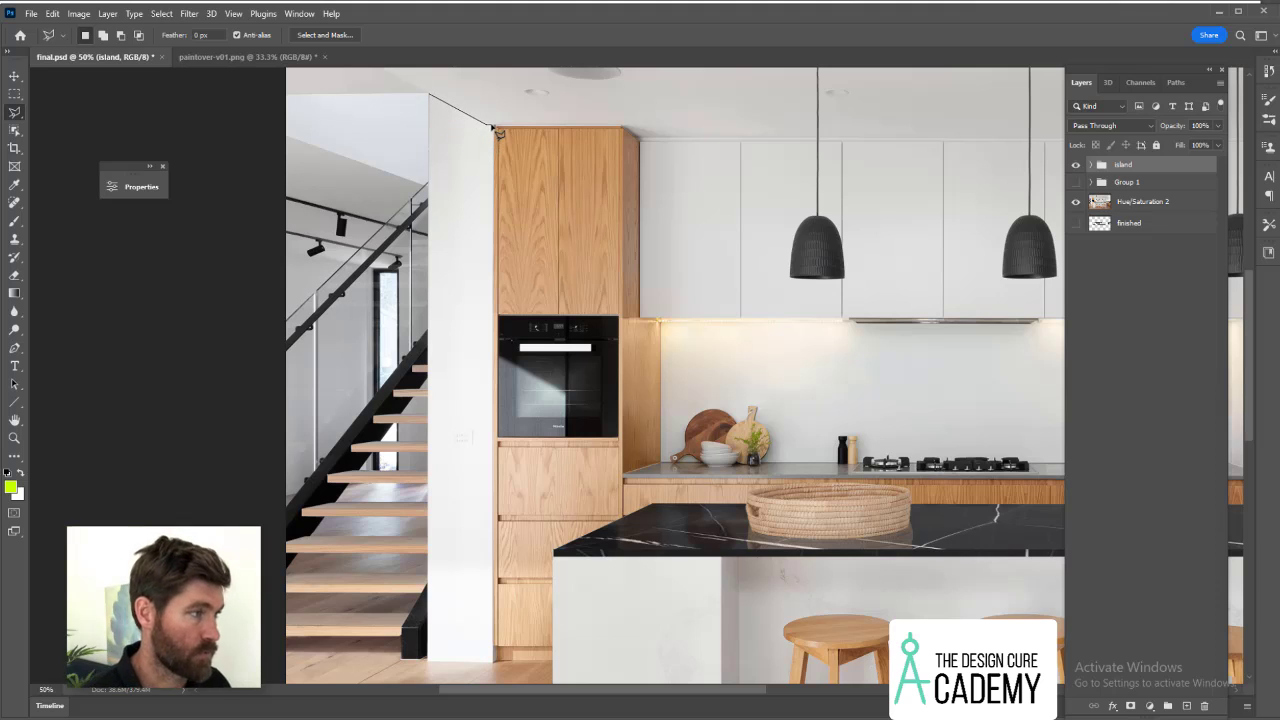
pyautogui.click(496, 128)
pyautogui.scroll(-5, 505, 360)
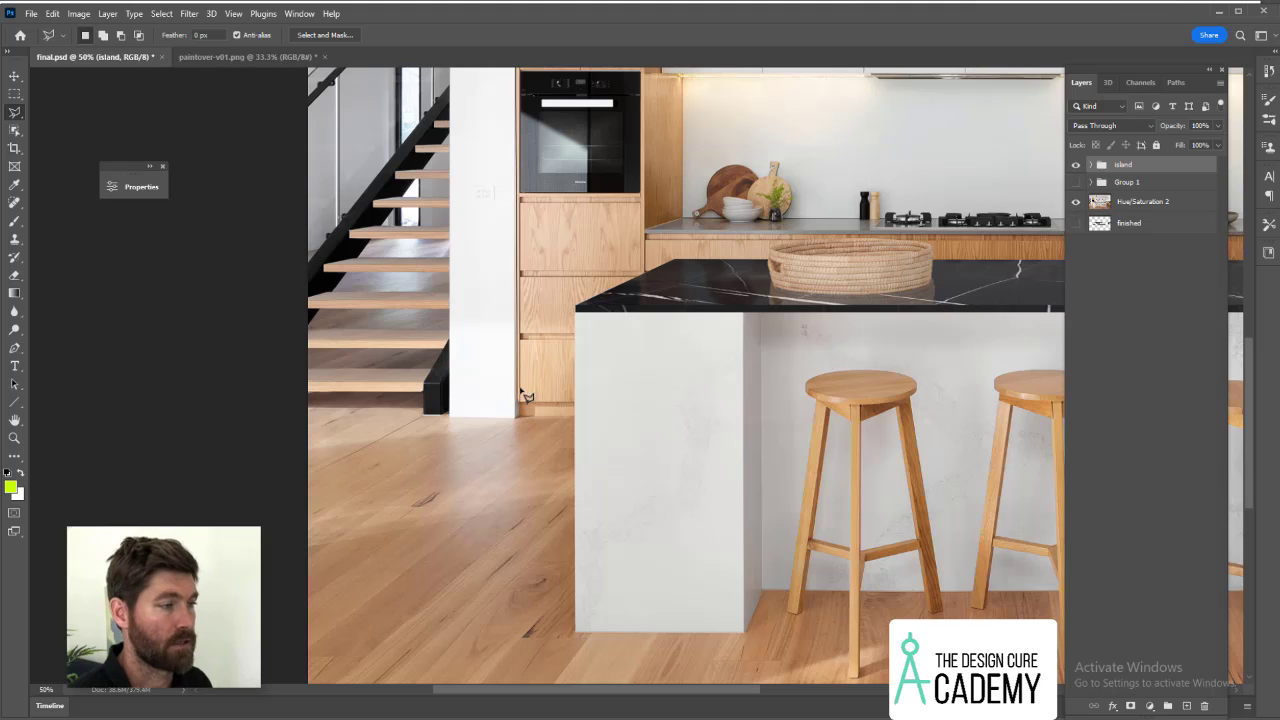
pyautogui.press('Escape')
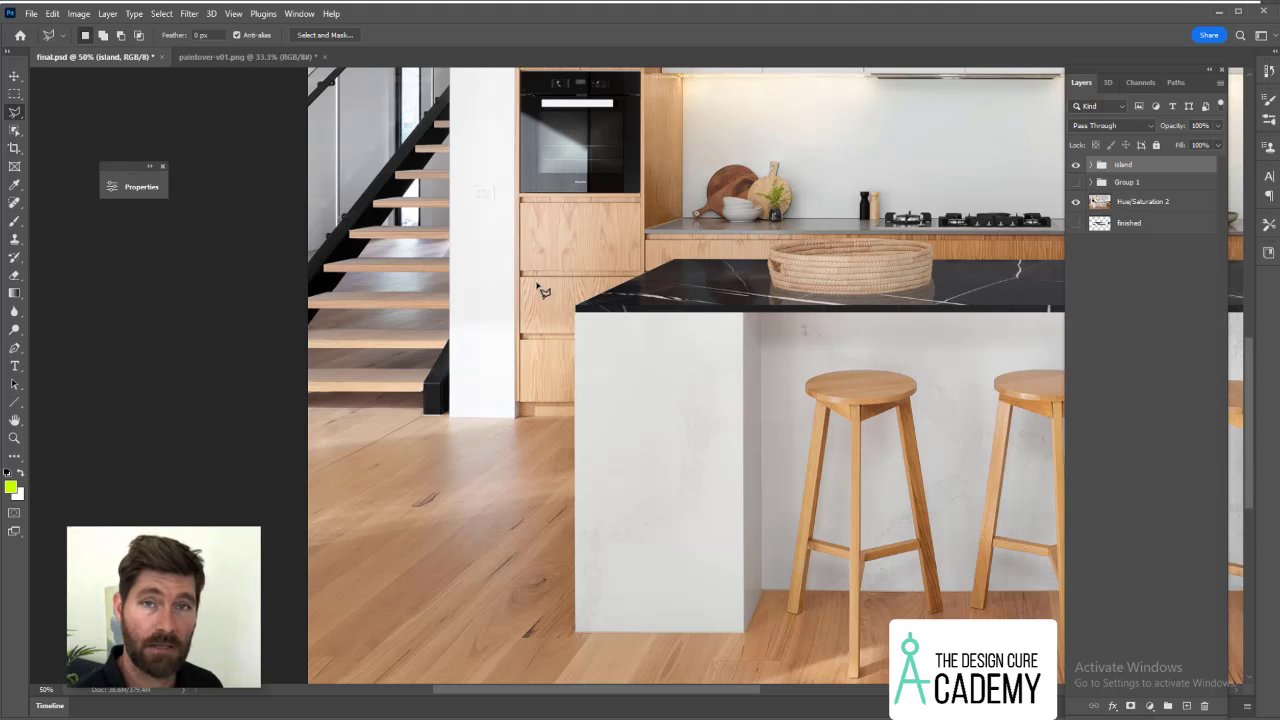
# Select the white wall panel between the staircase and the oven cabinet, from ceiling to floor, with the Polygonal Lasso.
pyautogui.moveTo(579, 232); pyautogui.dragTo(578, 540)
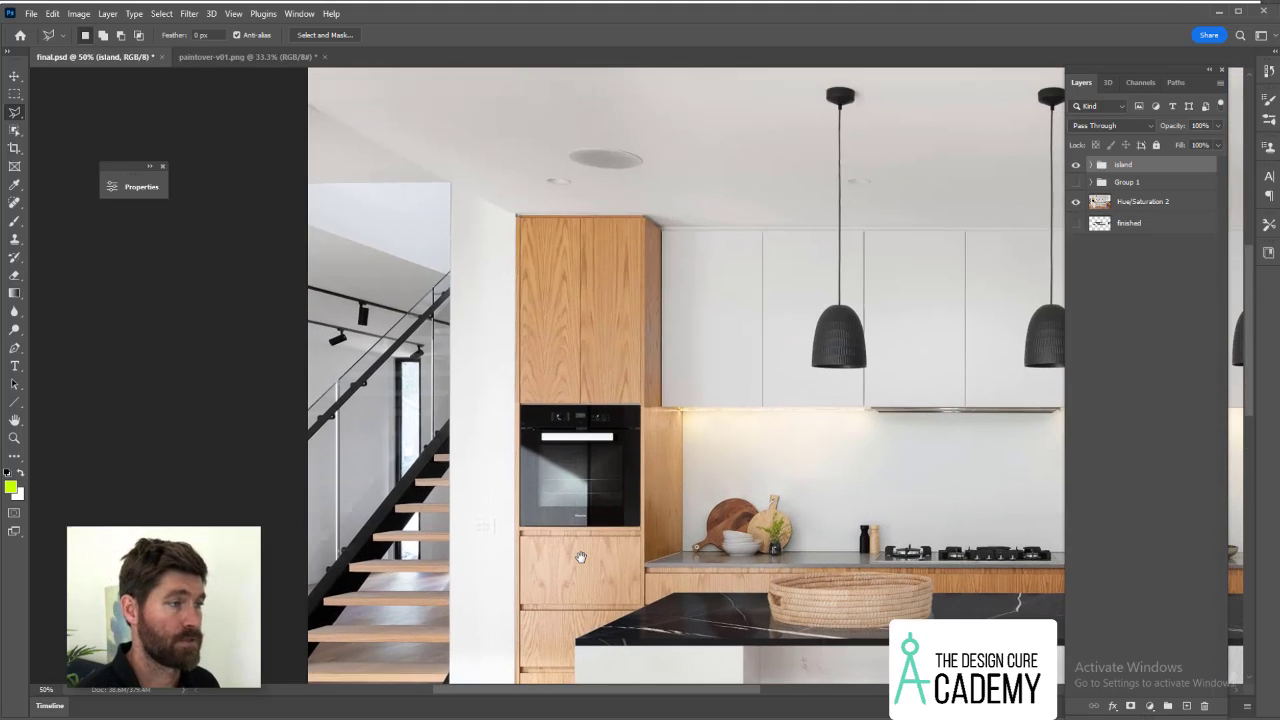
pyautogui.click(450, 183)
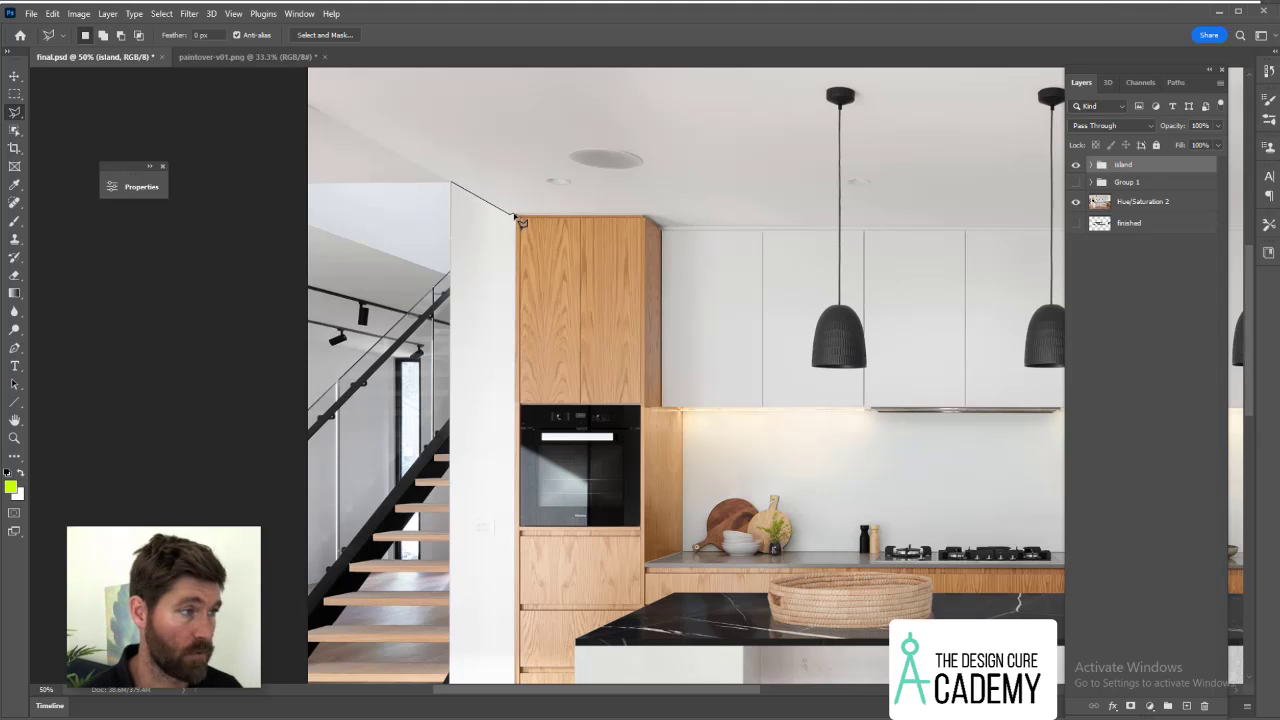
pyautogui.click(516, 215)
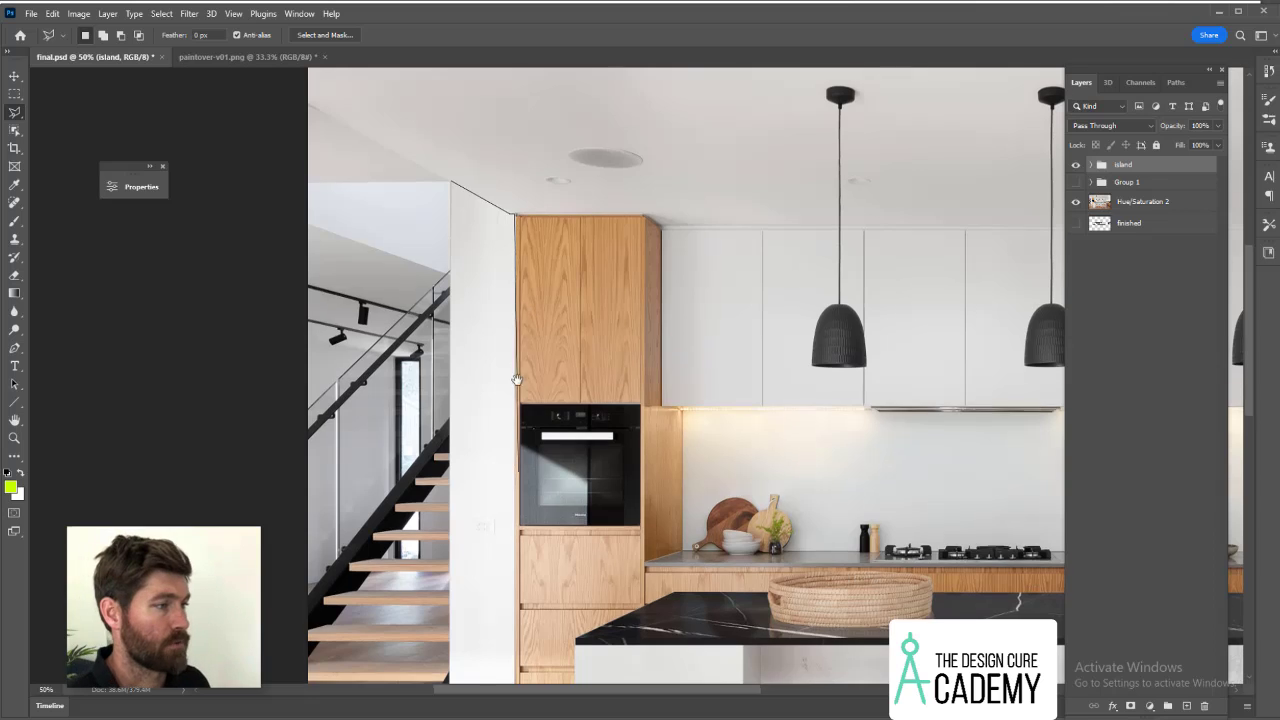
pyautogui.scroll(-5, 524, 400)
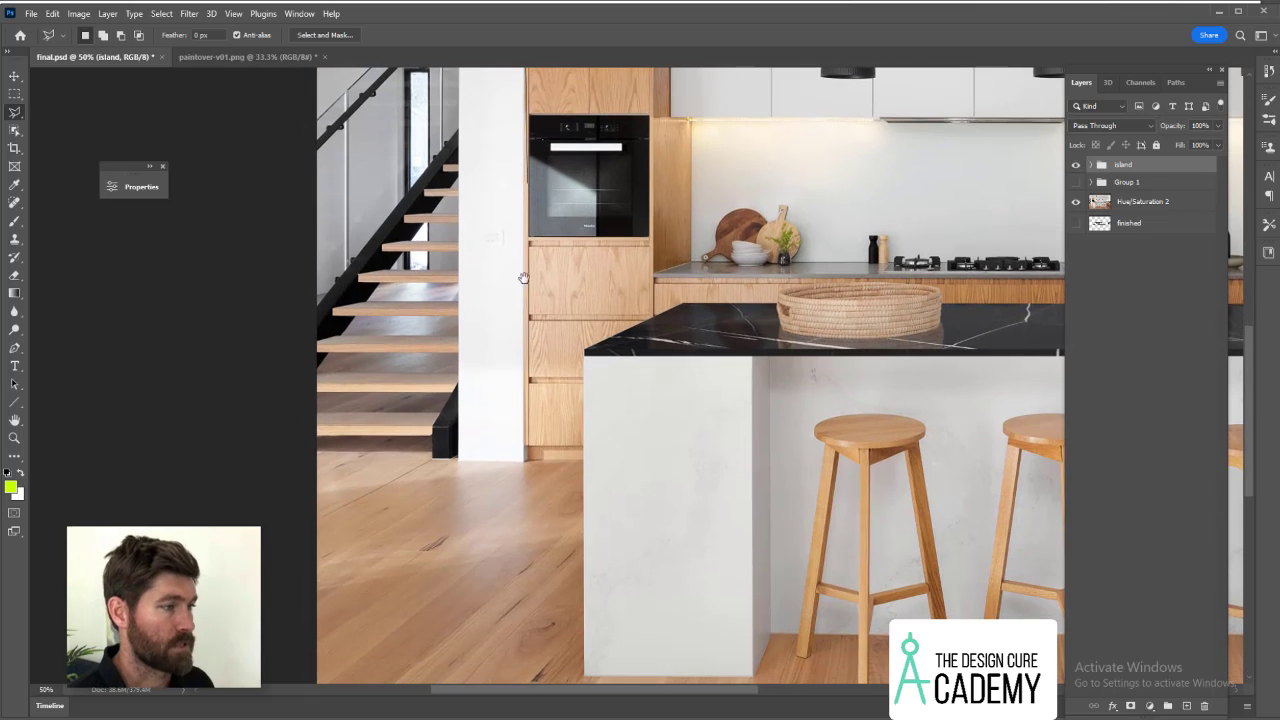
pyautogui.click(528, 461)
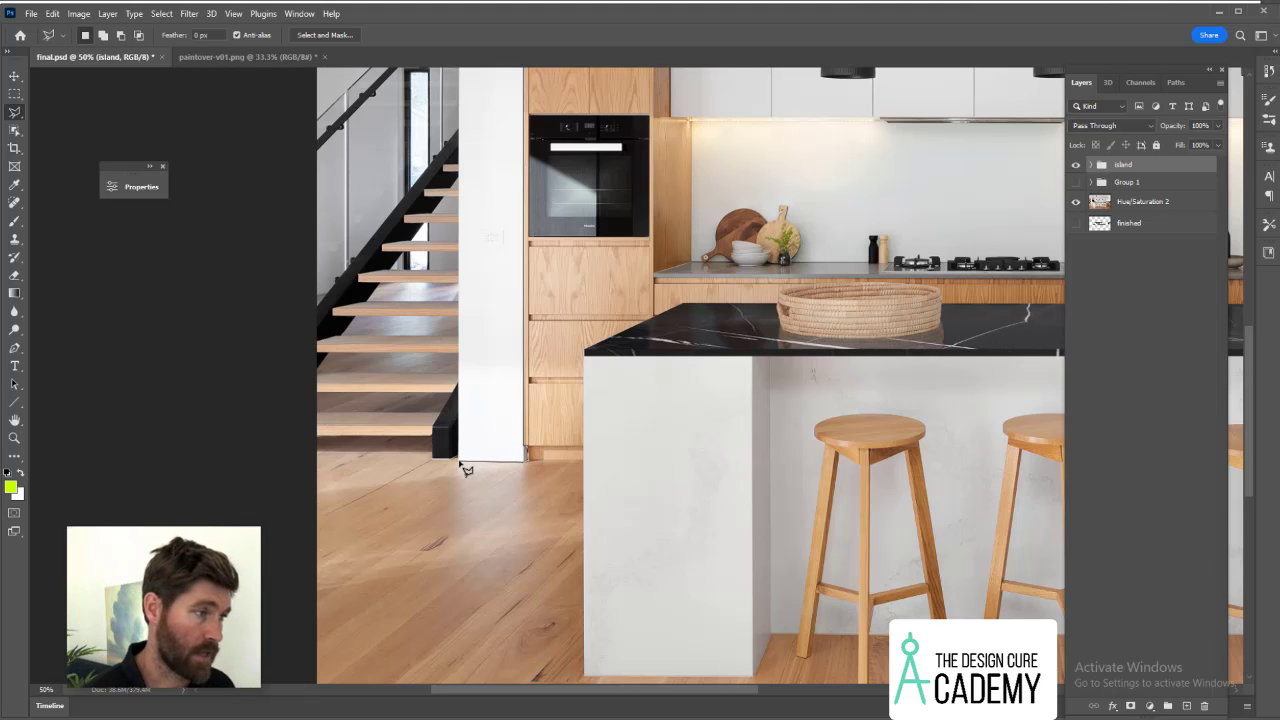
pyautogui.click(458, 461)
pyautogui.moveTo(467, 539); pyautogui.dragTo(467, 549)
pyautogui.scroll(5, 467, 549)
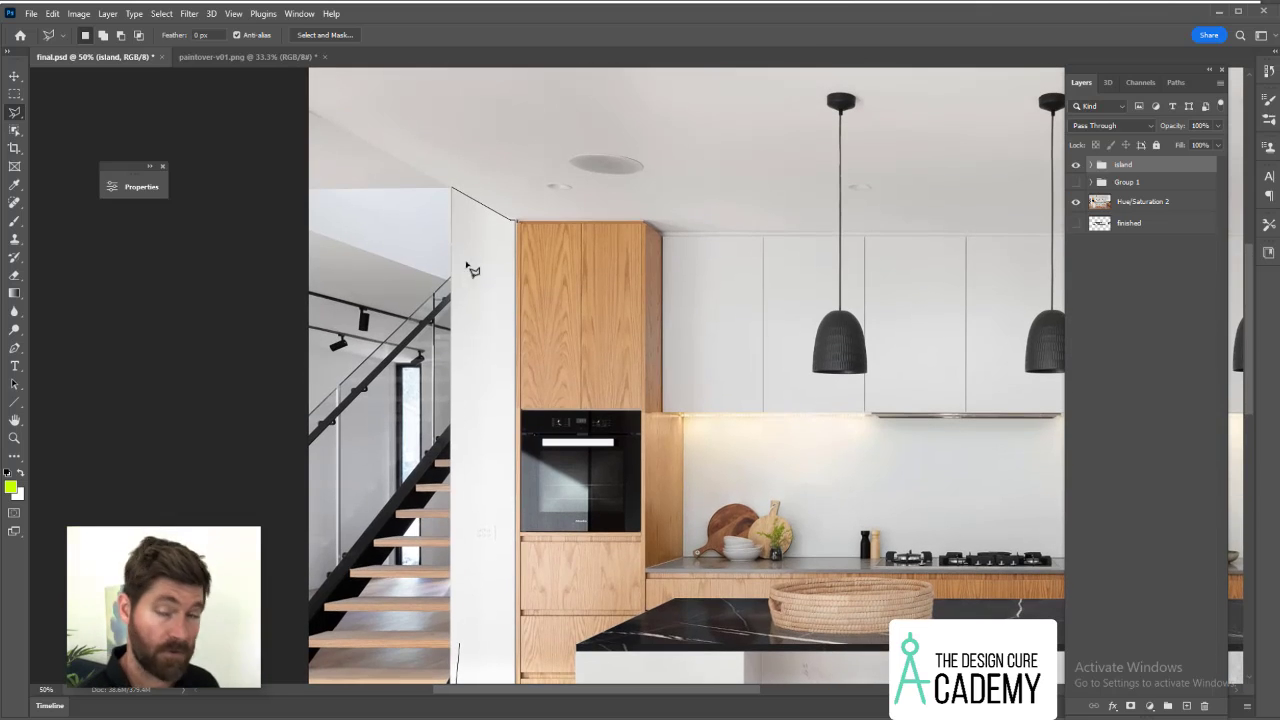
pyautogui.doubleClick(453, 189)
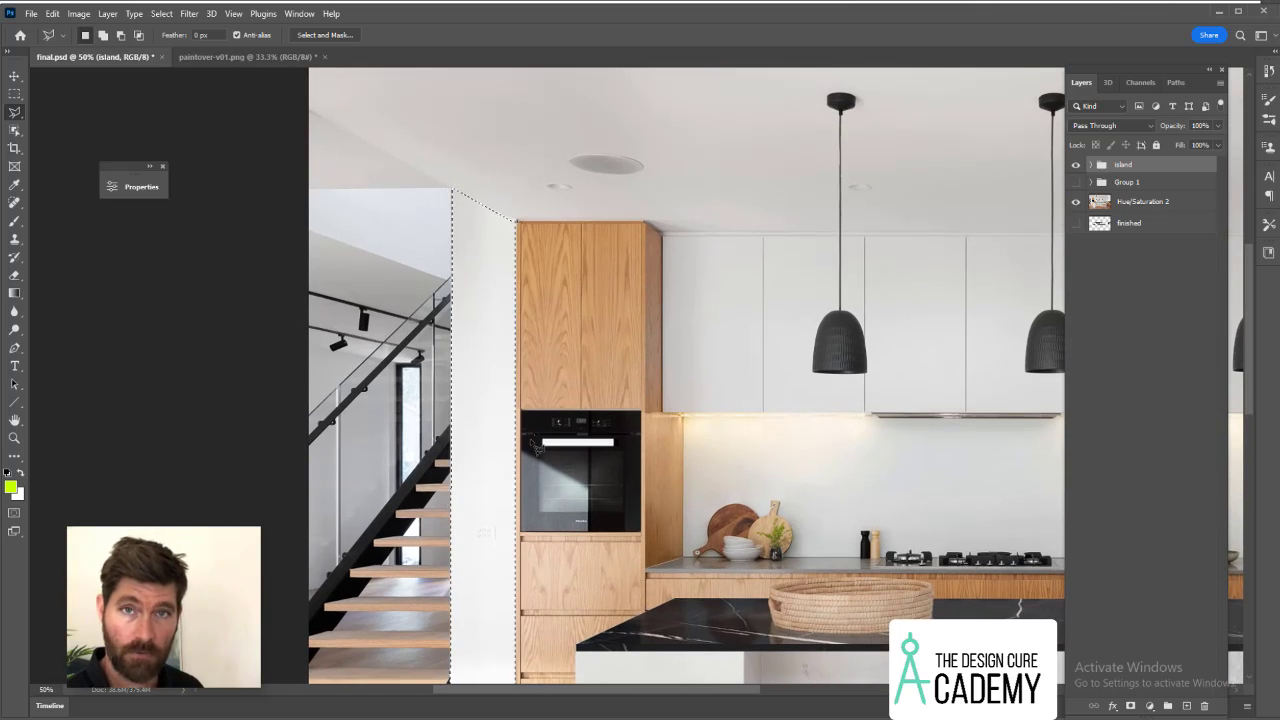
# Add a small polygonal area along the wall panel's staircase-side edge to the selection.
pyautogui.scroll(-5, 465, 190)
pyautogui.scroll(4, 472, 181)
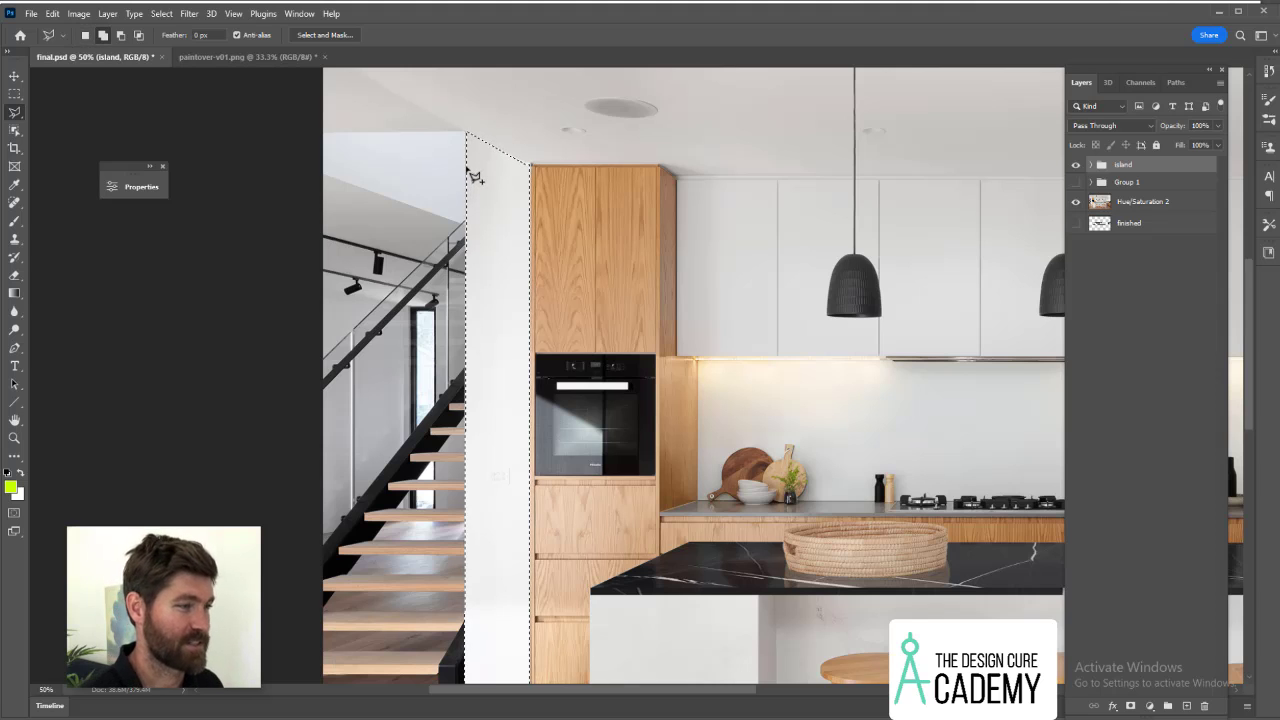
pyautogui.click(473, 166)
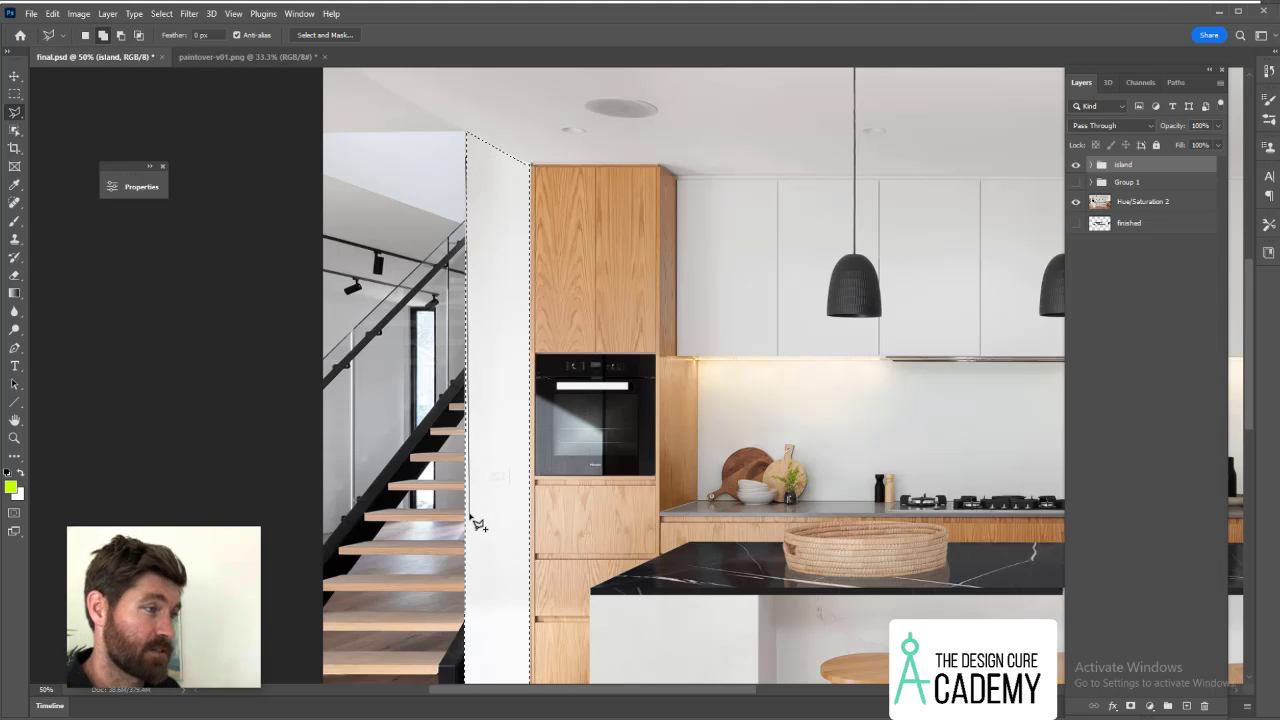
pyautogui.click(467, 569)
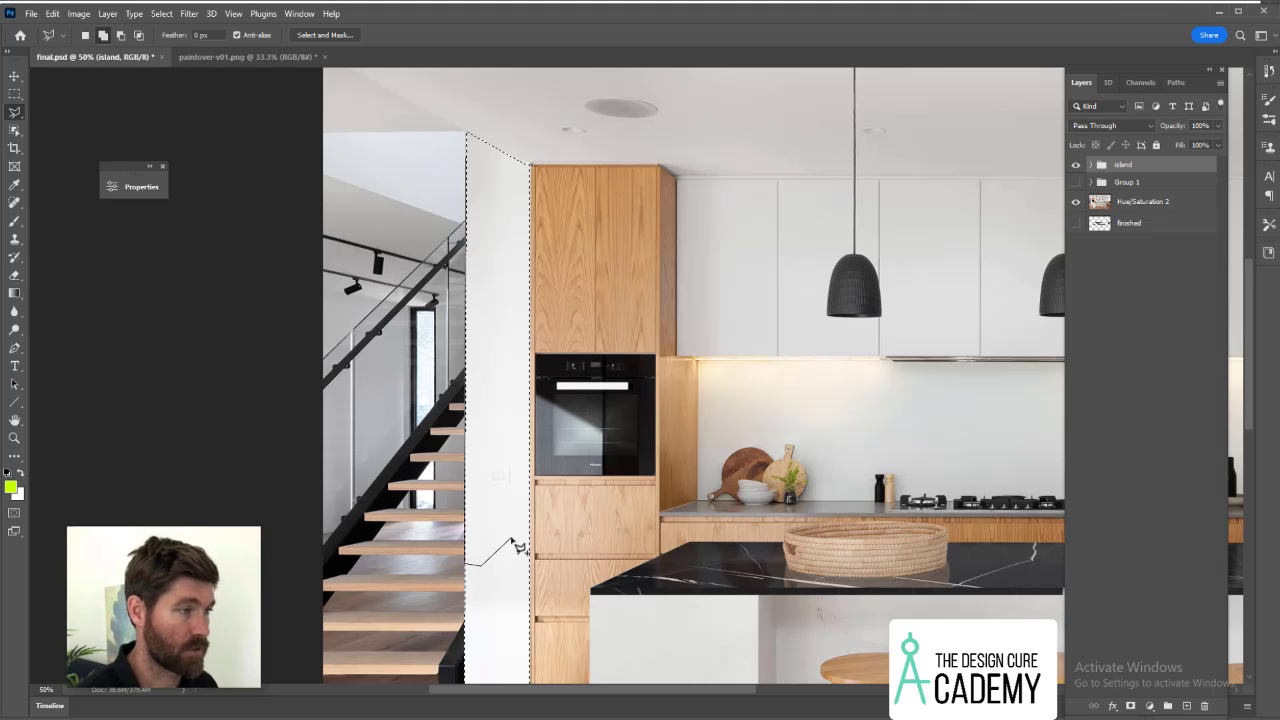
pyautogui.press('Return')
# Subtract the rectangular light switch plate from the wall panel selection with the Polygonal Lasso.
pyautogui.press('z')
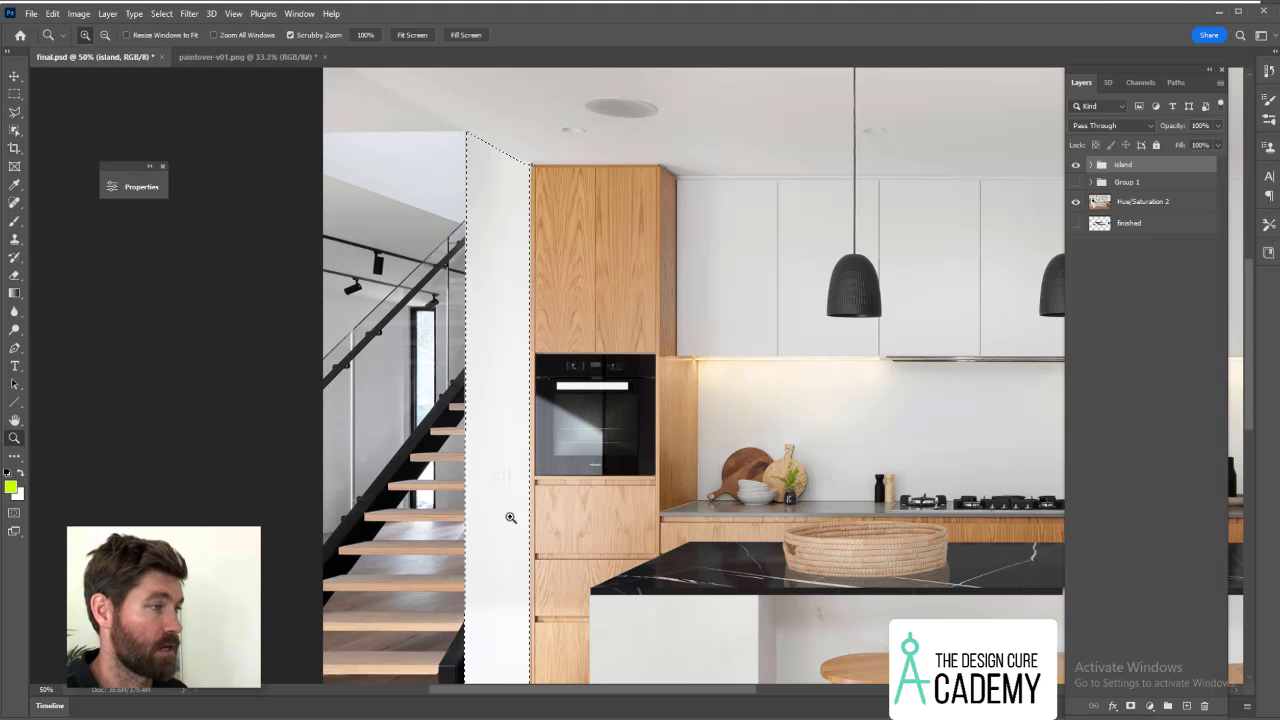
pyautogui.click(503, 509)
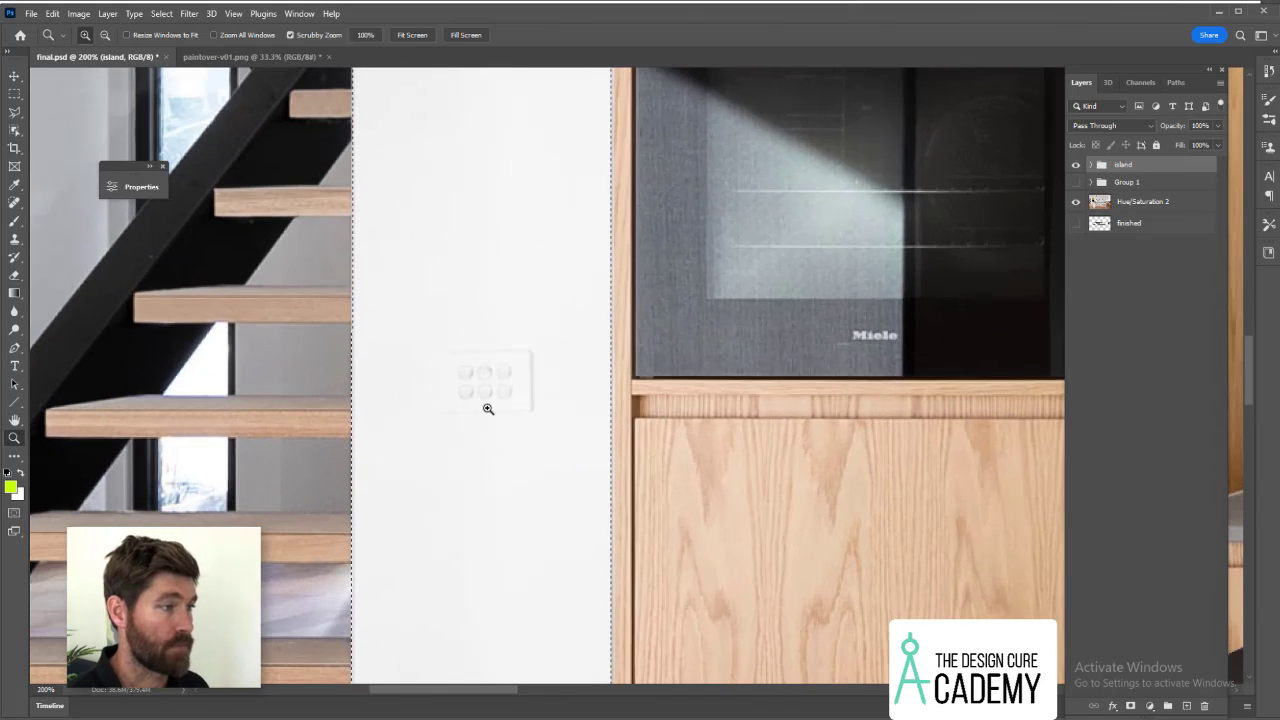
pyautogui.press('l')
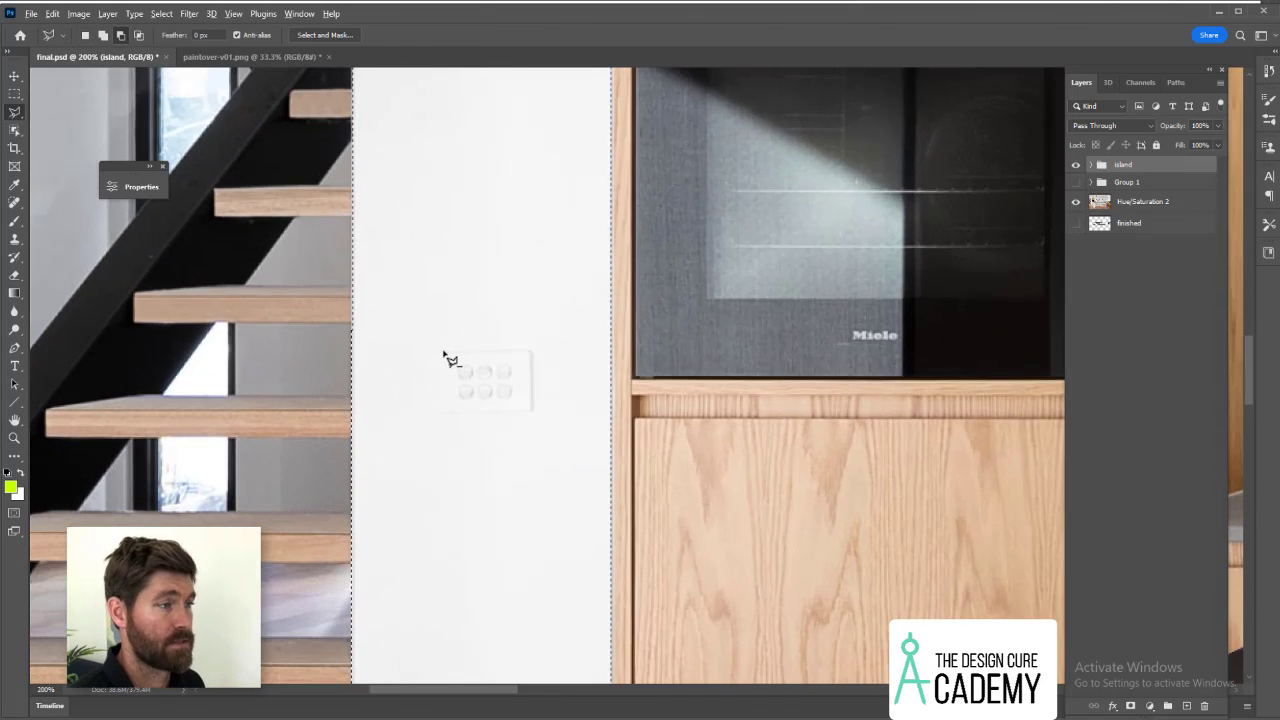
pyautogui.click(443, 350)
pyautogui.click(531, 350)
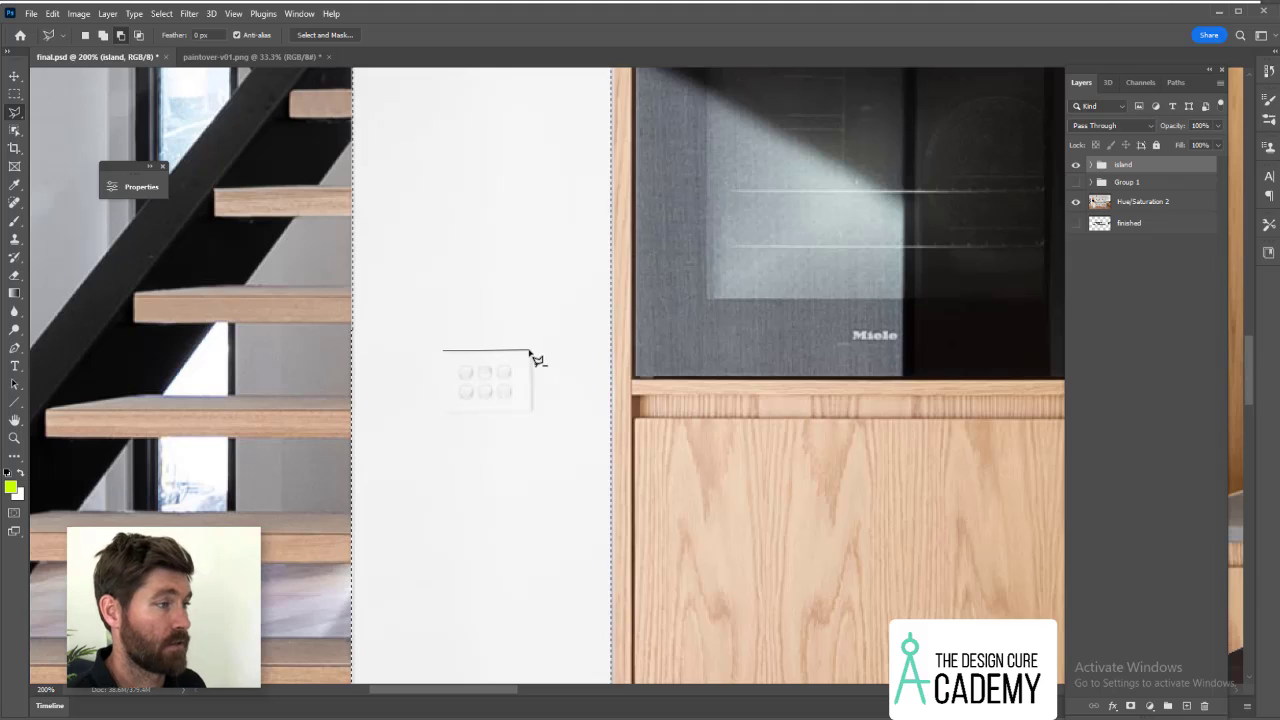
pyautogui.click(532, 411)
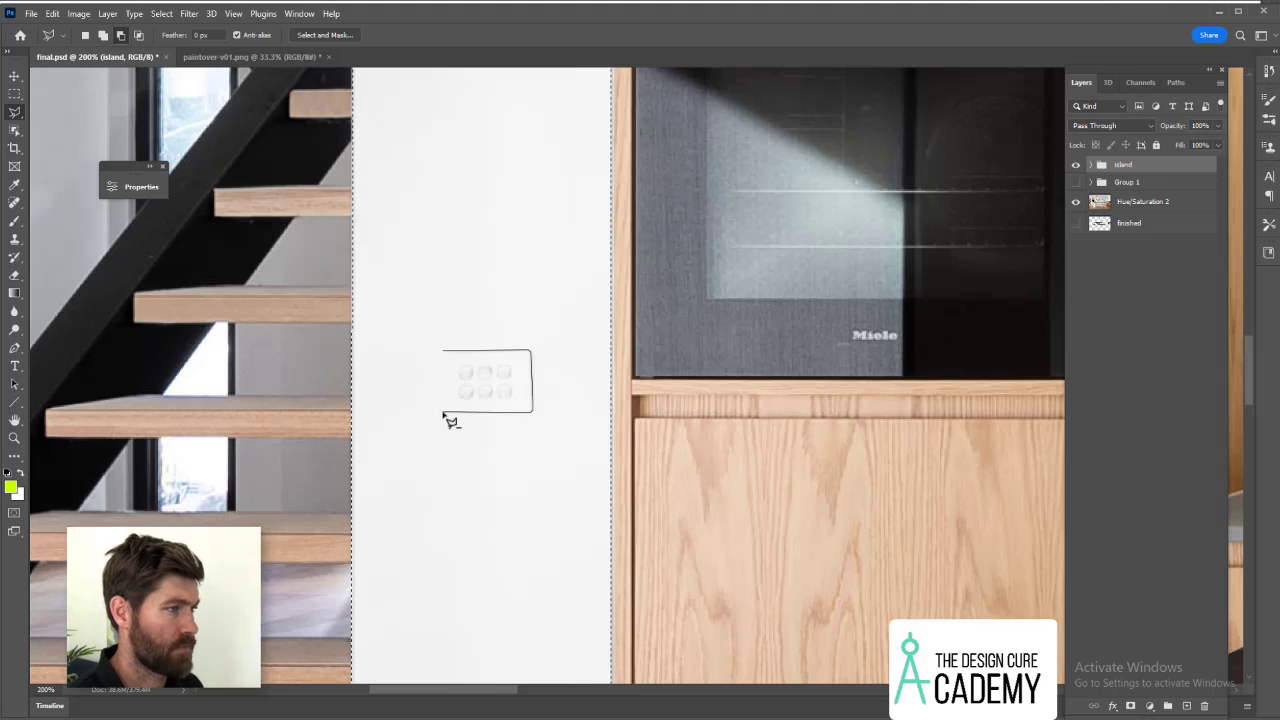
pyautogui.click(441, 411)
pyautogui.click(443, 353)
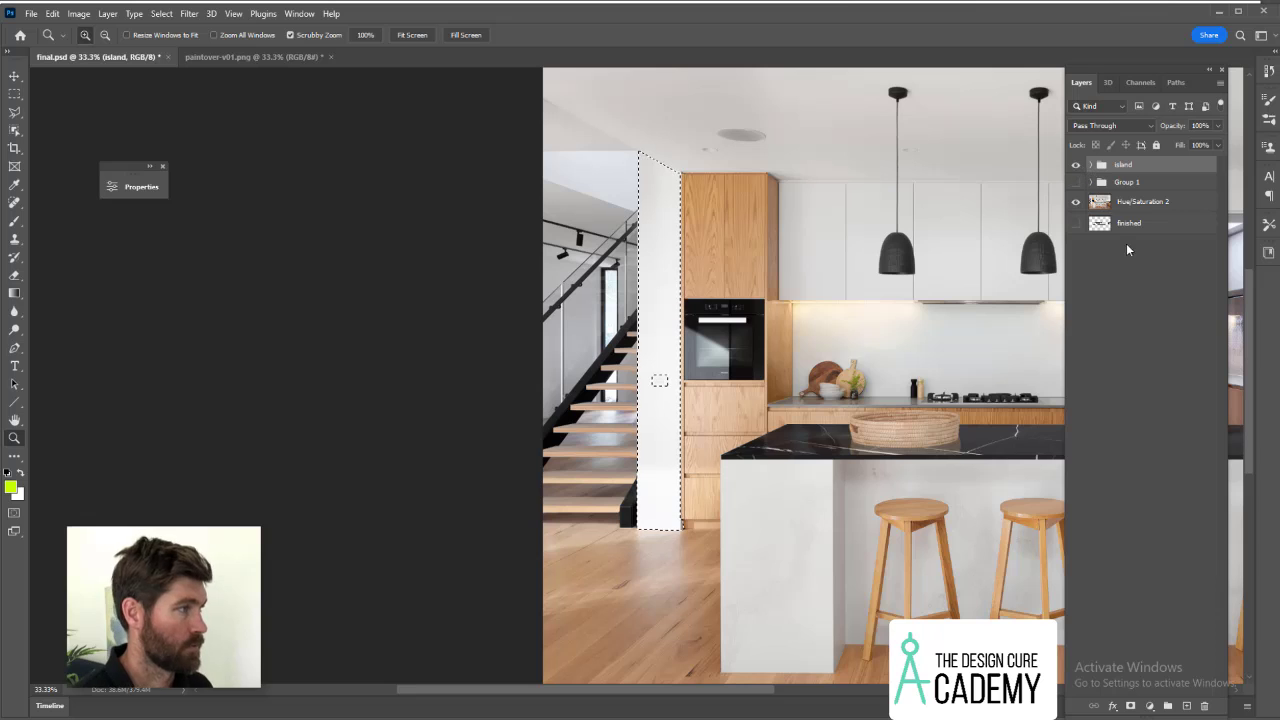
# Add a new layer above Hue/Saturation 2, fill the selected wall panel with orange-red as foreground color, and clear the selection.
pyautogui.click(1138, 206)
pyautogui.hotkey('ctrl', '+')
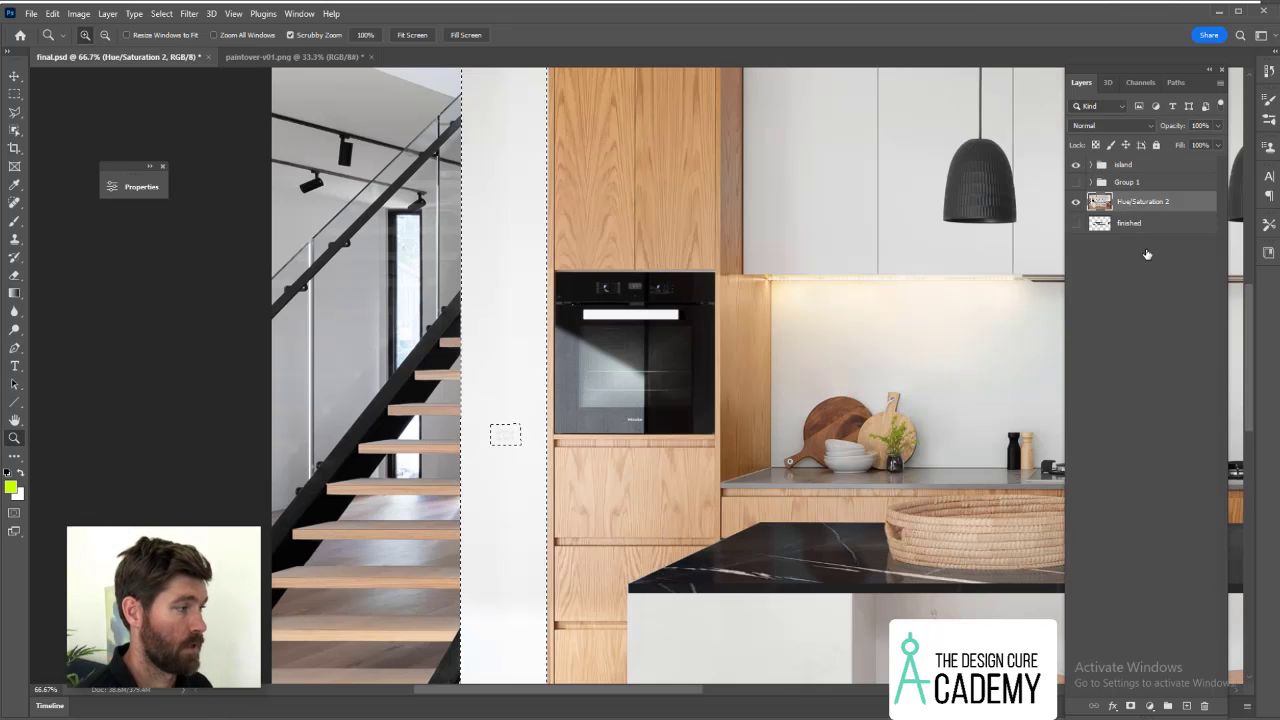
pyautogui.click(1187, 706)
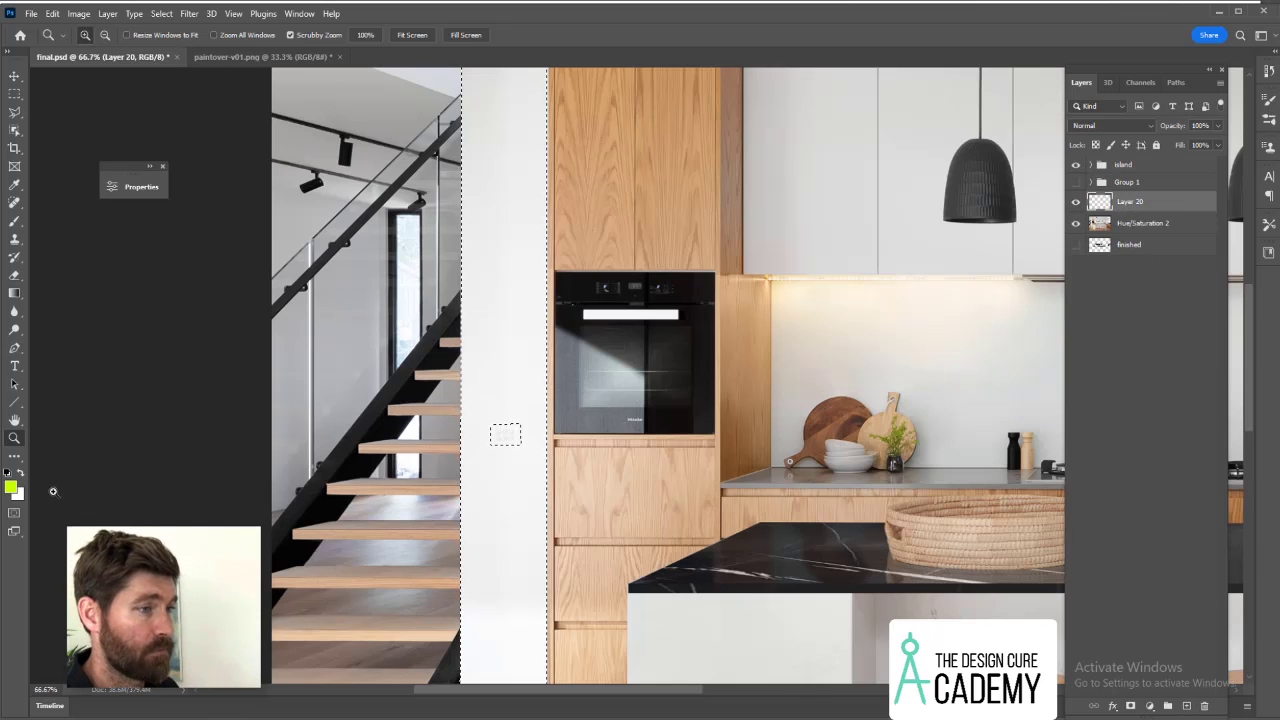
pyautogui.click(11, 487)
pyautogui.moveTo(903, 320); pyautogui.dragTo(903, 350)
pyautogui.click(1024, 177)
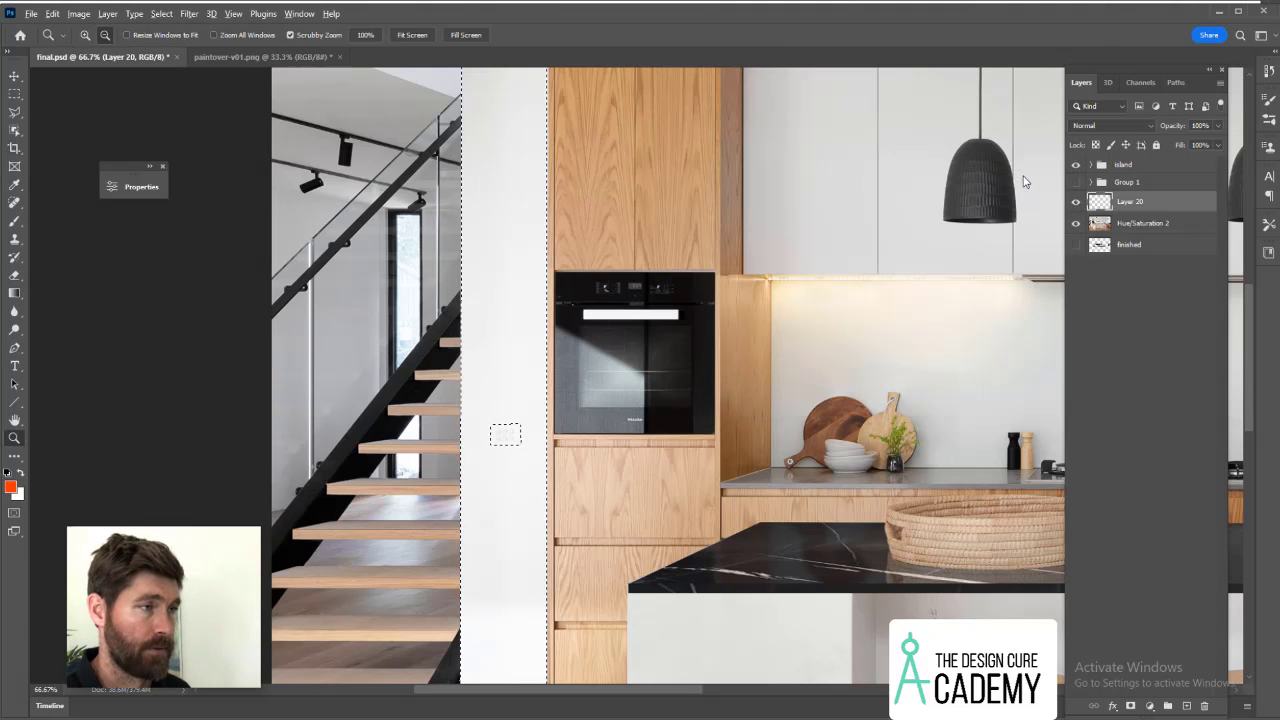
pyautogui.hotkey('alt', 'BackSpace')
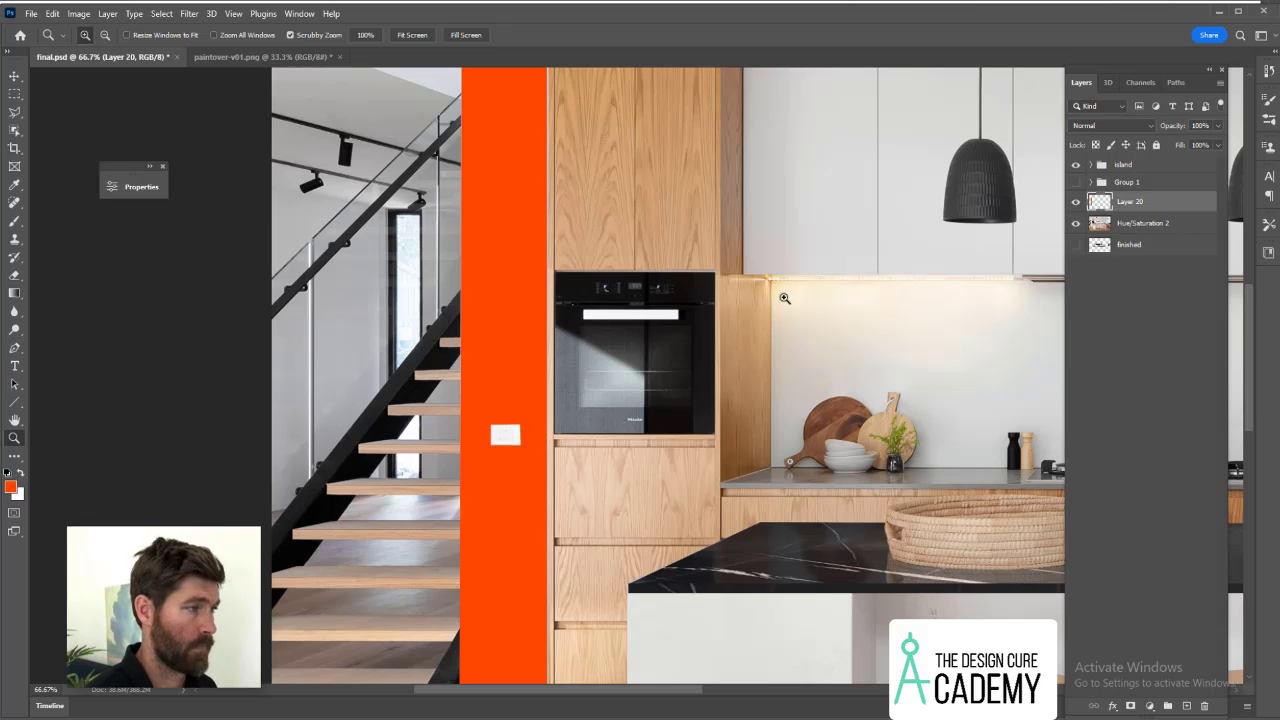
pyautogui.moveTo(785, 299); pyautogui.dragTo(399, 320)
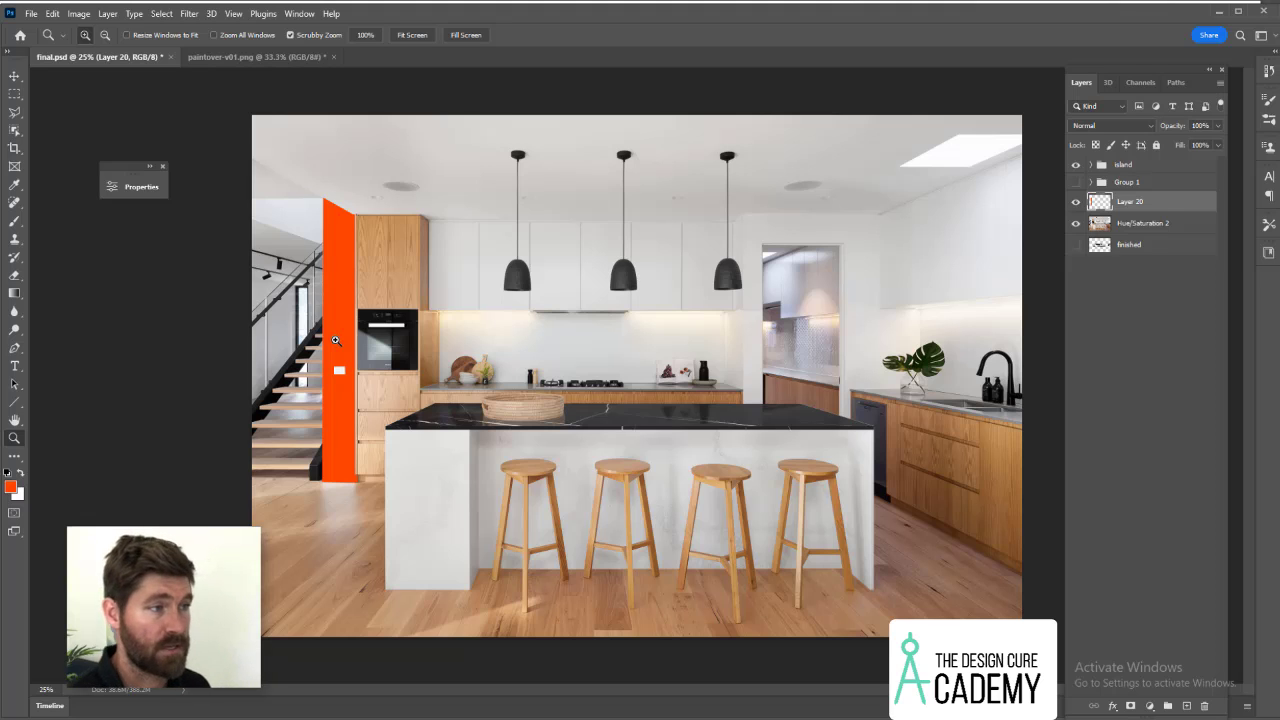
# Move the orange wall panel layer above the island group and load its outline as a selection.
pyautogui.moveTo(1126, 202); pyautogui.dragTo(1125, 157)
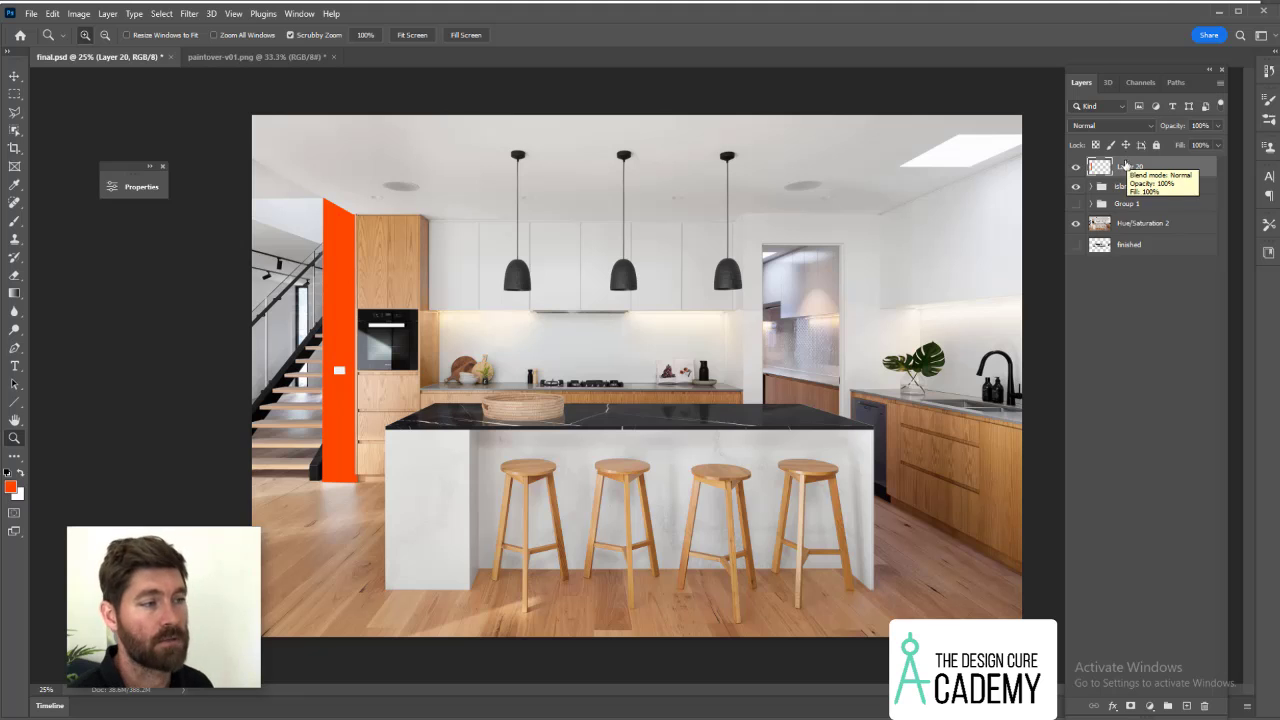
pyautogui.keyDown('ctrl'); pyautogui.click(1101, 170); pyautogui.keyUp('ctrl')
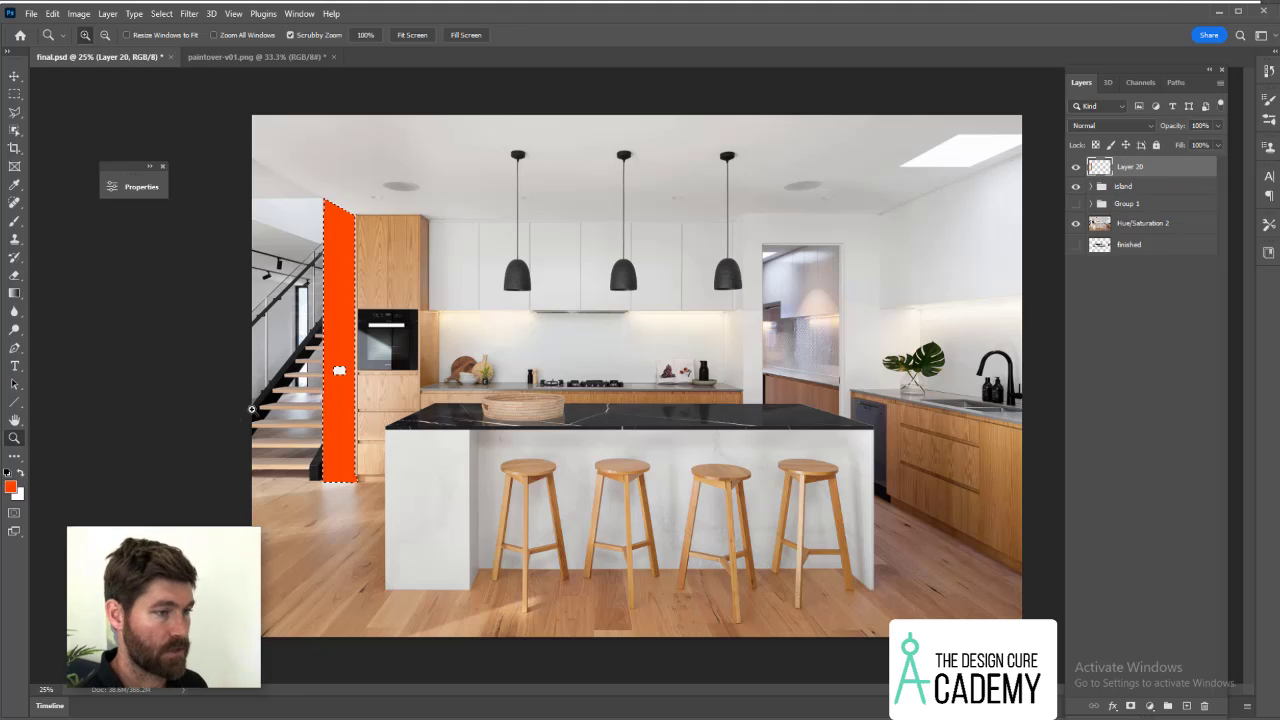
pyautogui.click(11, 487)
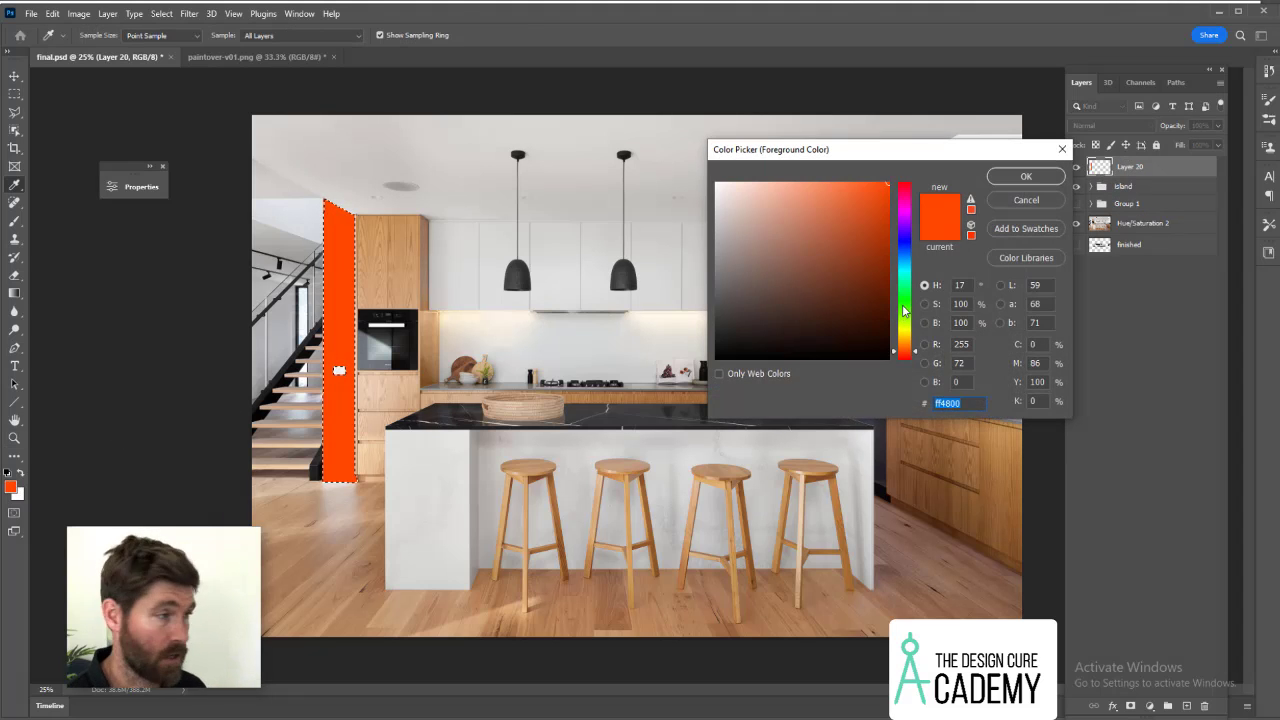
pyautogui.moveTo(905, 318); pyautogui.dragTo(911, 284)
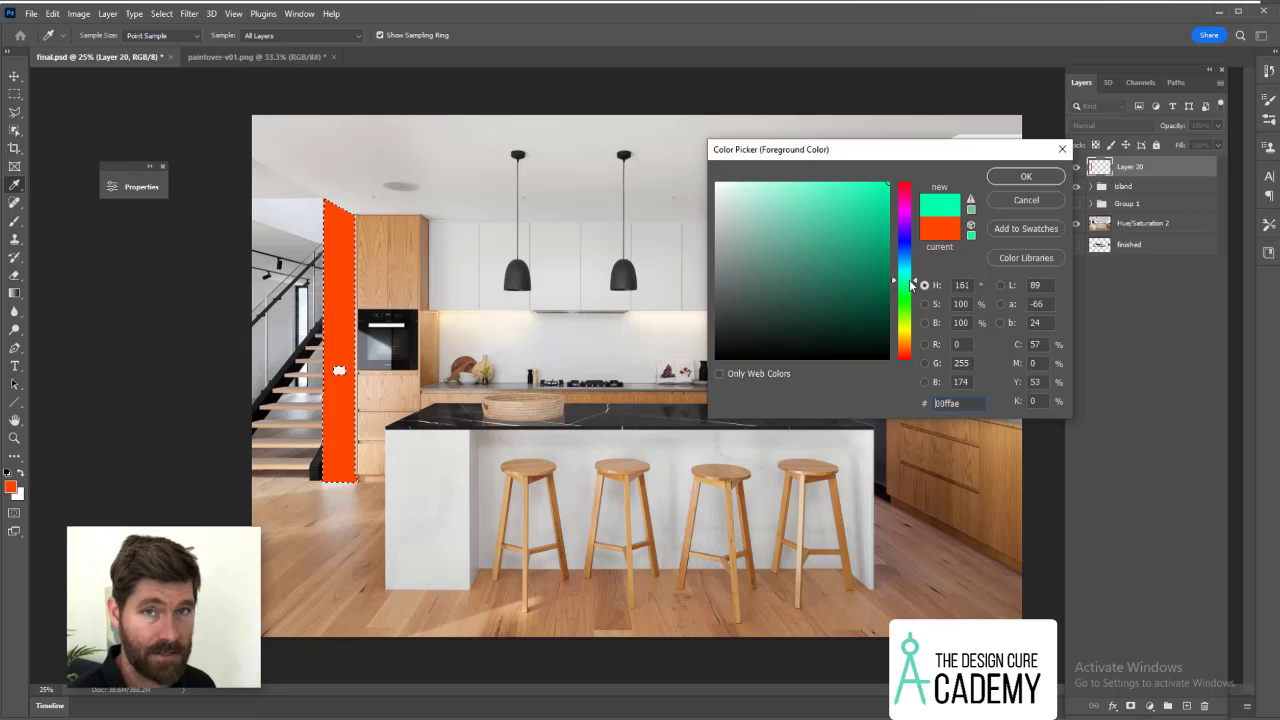
pyautogui.press('Escape')
# Set the orange wall panel layer's blend mode to Multiply and clear the selection.
pyautogui.press('z')
pyautogui.click(355, 377)
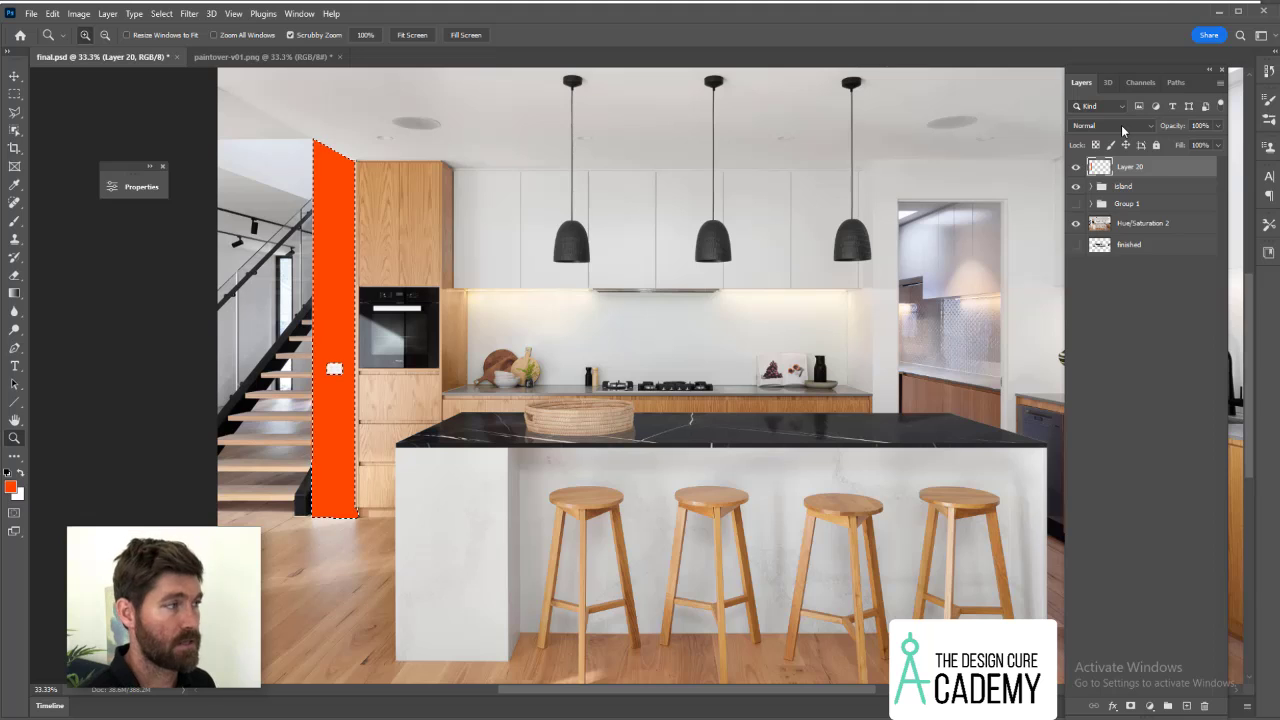
pyautogui.click(1121, 125)
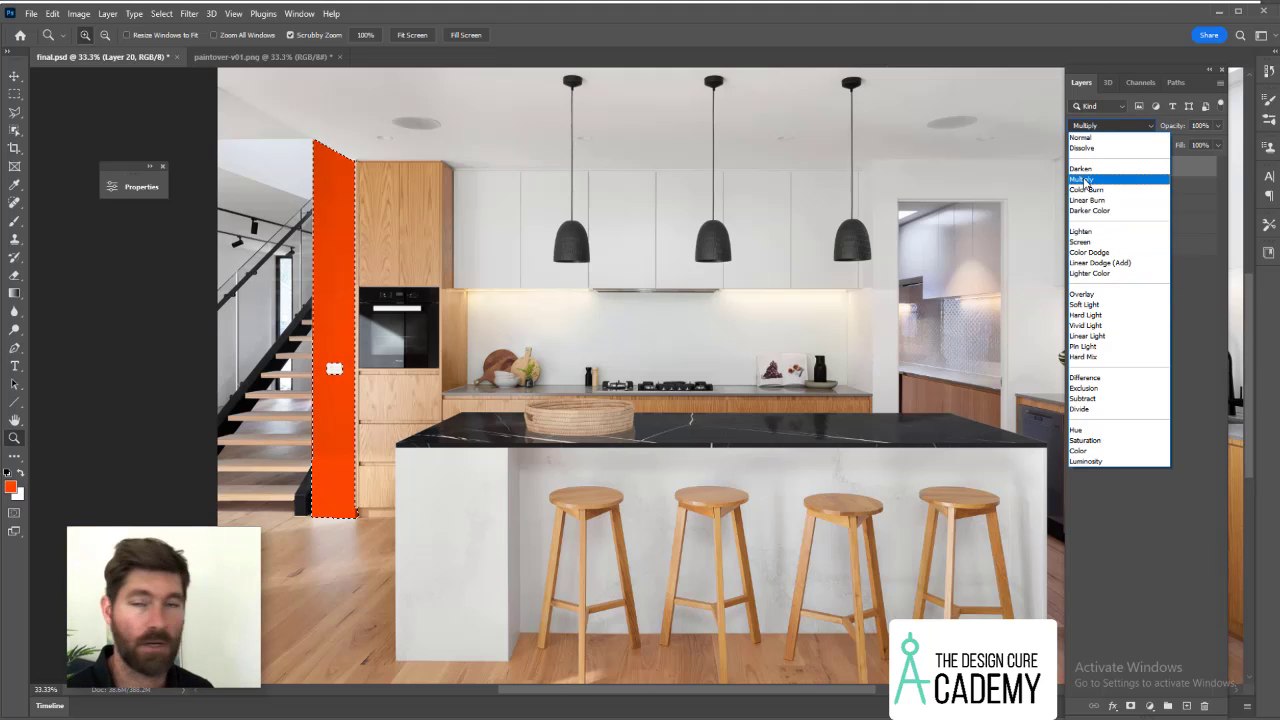
pyautogui.click(1086, 180)
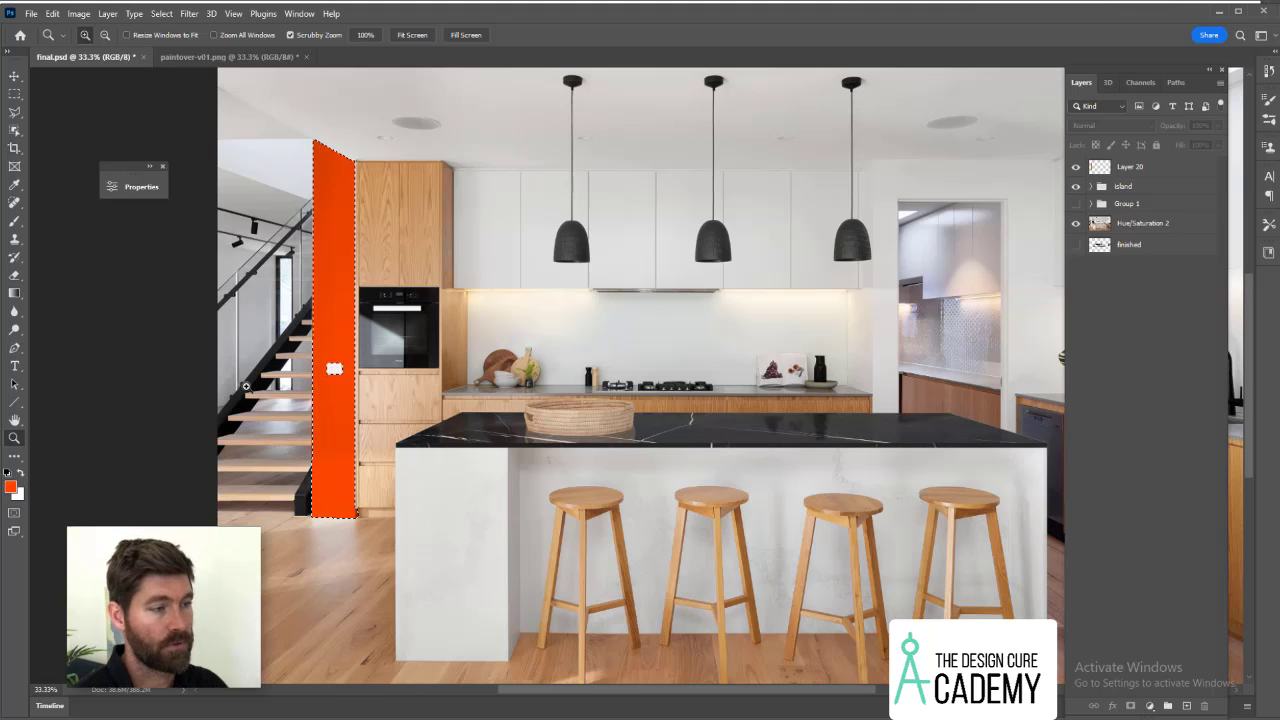
pyautogui.hotkey('ctrl', 'd')
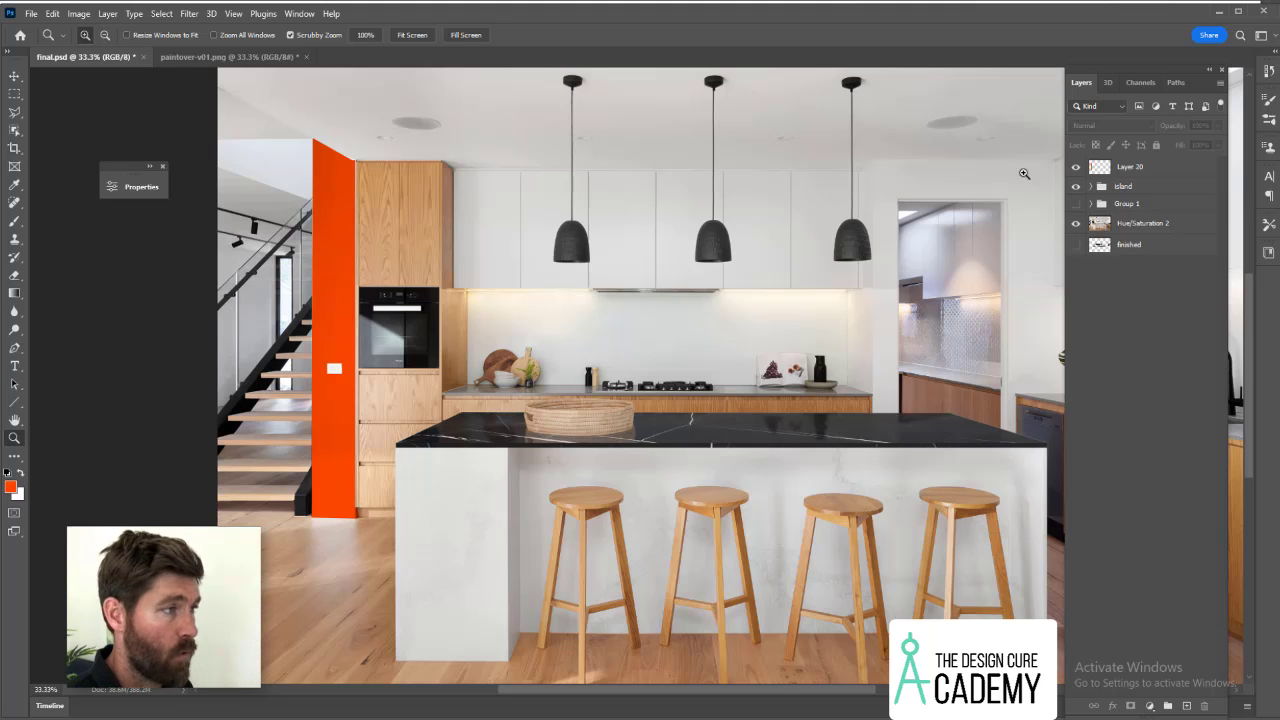
# Reduce the orange wall panel layer's opacity to 82%.
pyautogui.click(1120, 168)
pyautogui.click(1218, 126)
pyautogui.moveTo(1208, 144); pyautogui.dragTo(1203, 146)
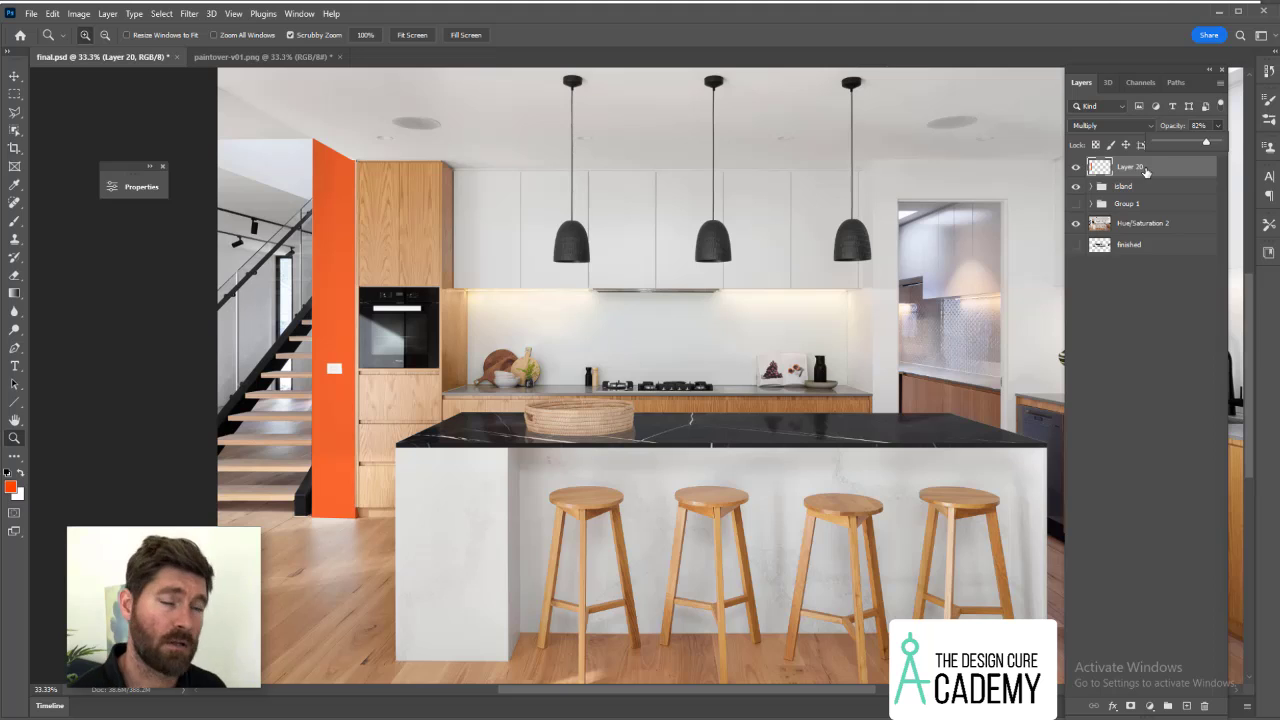
# Duplicate the orange panel layer directly beneath the original and flip the copy vertically about the panel's base onto the floor.
pyautogui.moveTo(1156, 175); pyautogui.dragTo(1160, 178)
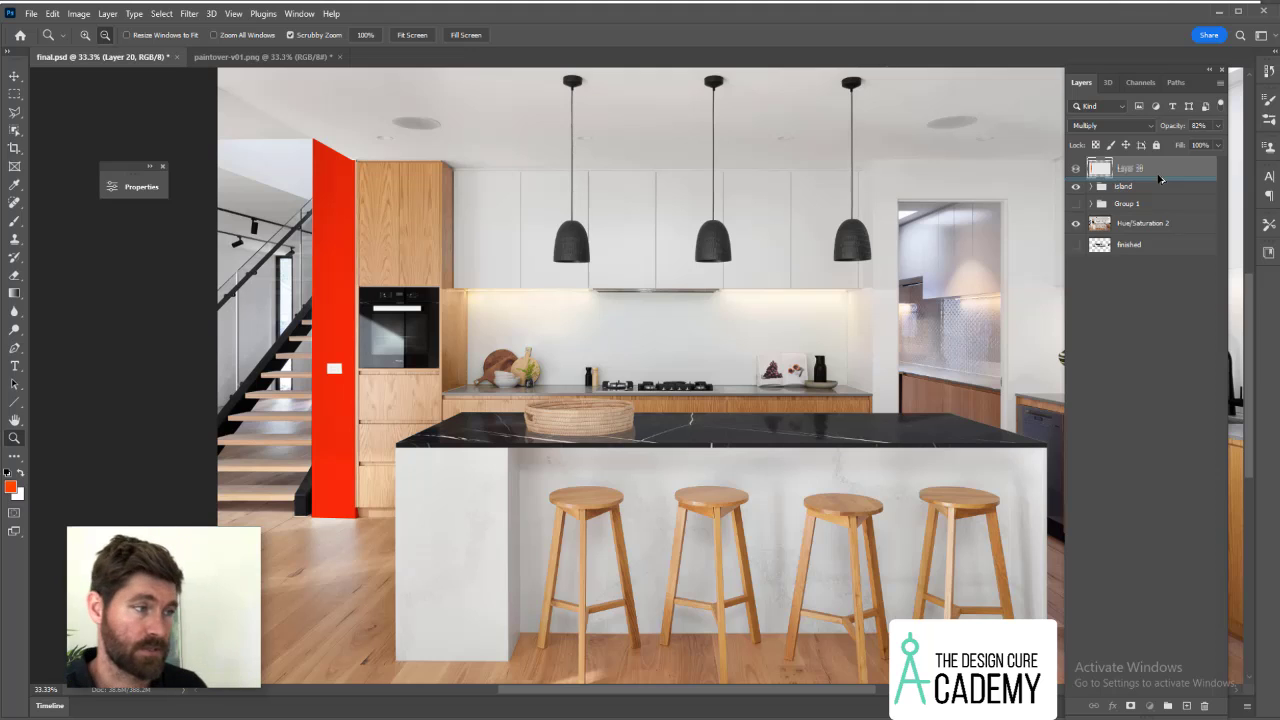
pyautogui.moveTo(1160, 178); pyautogui.dragTo(1160, 180)
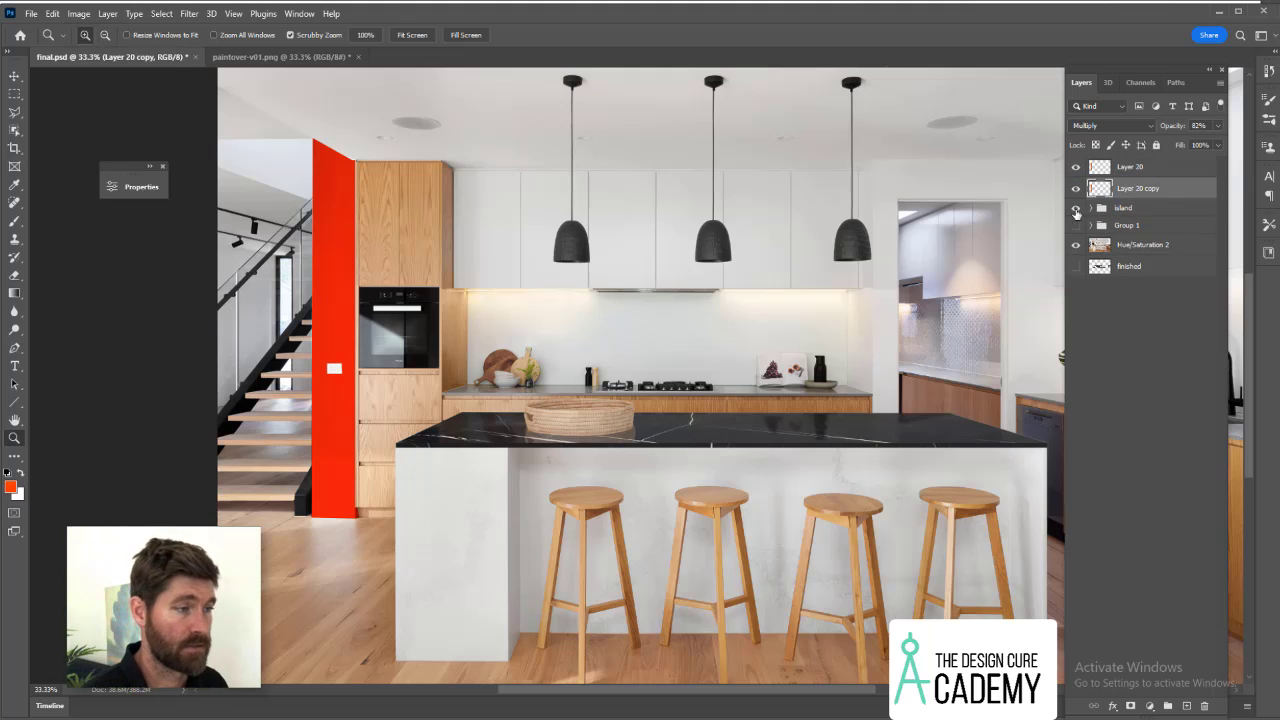
pyautogui.hotkey('ctrl', 't')
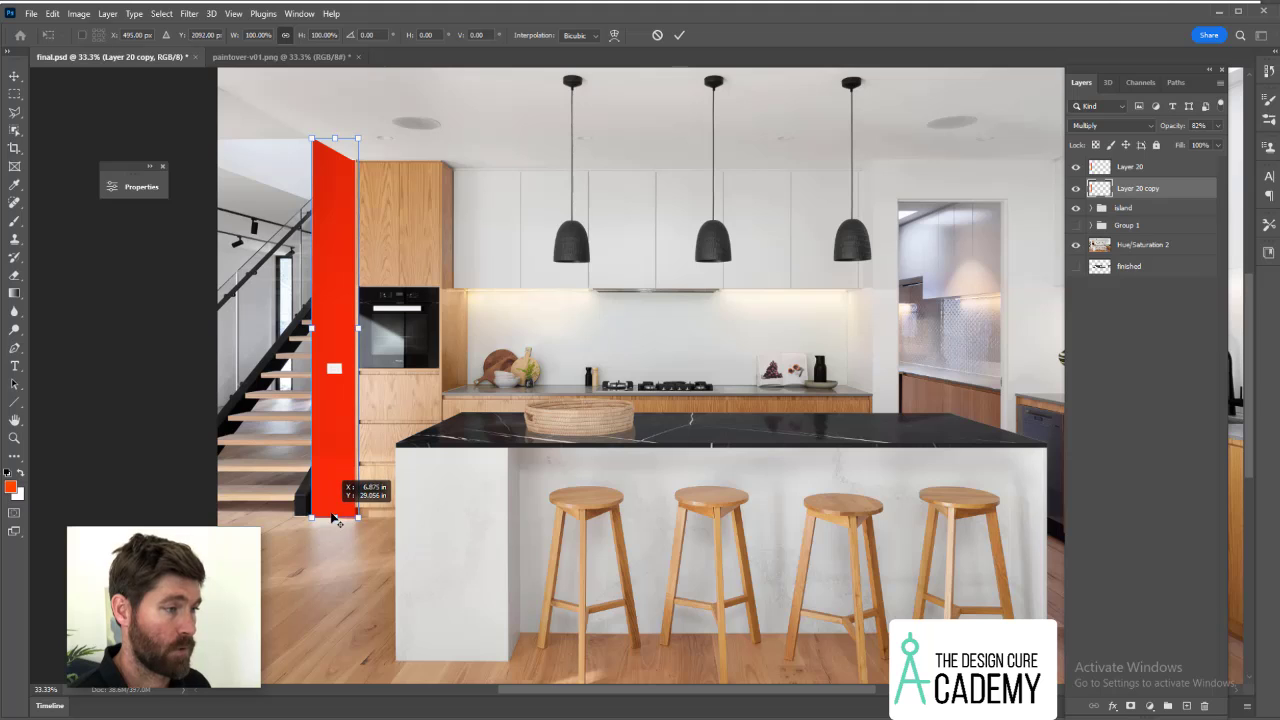
pyautogui.rightClick(334, 500)
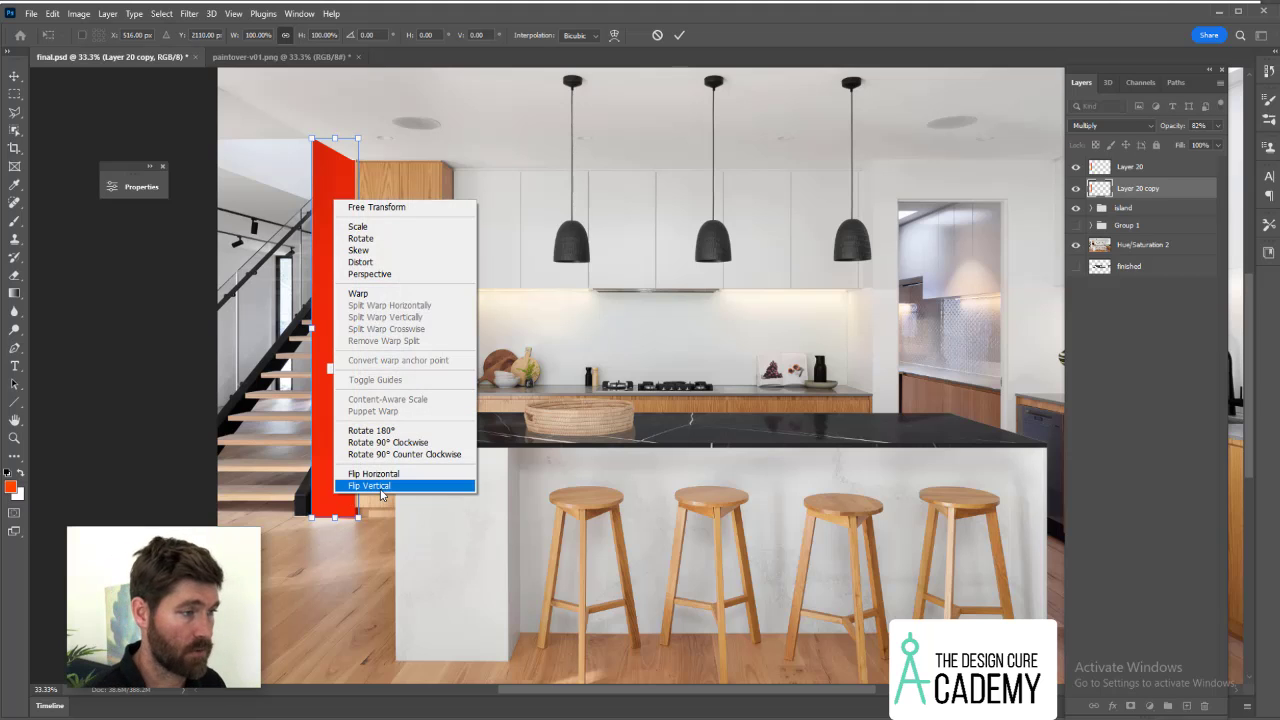
pyautogui.click(372, 486)
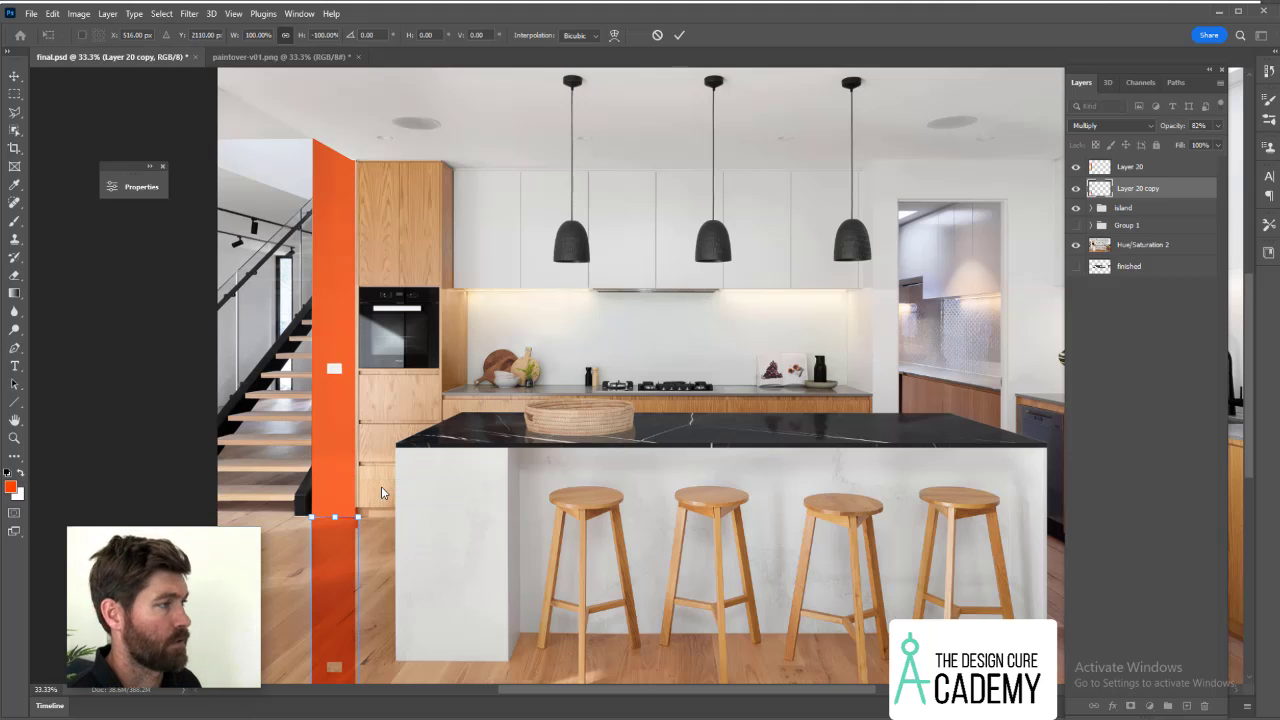
pyautogui.press('Return')
# Delete the strip of the flipped copy that overlaps the original panel, using the original layer's outline as selection, and deselect.
pyautogui.press('z')
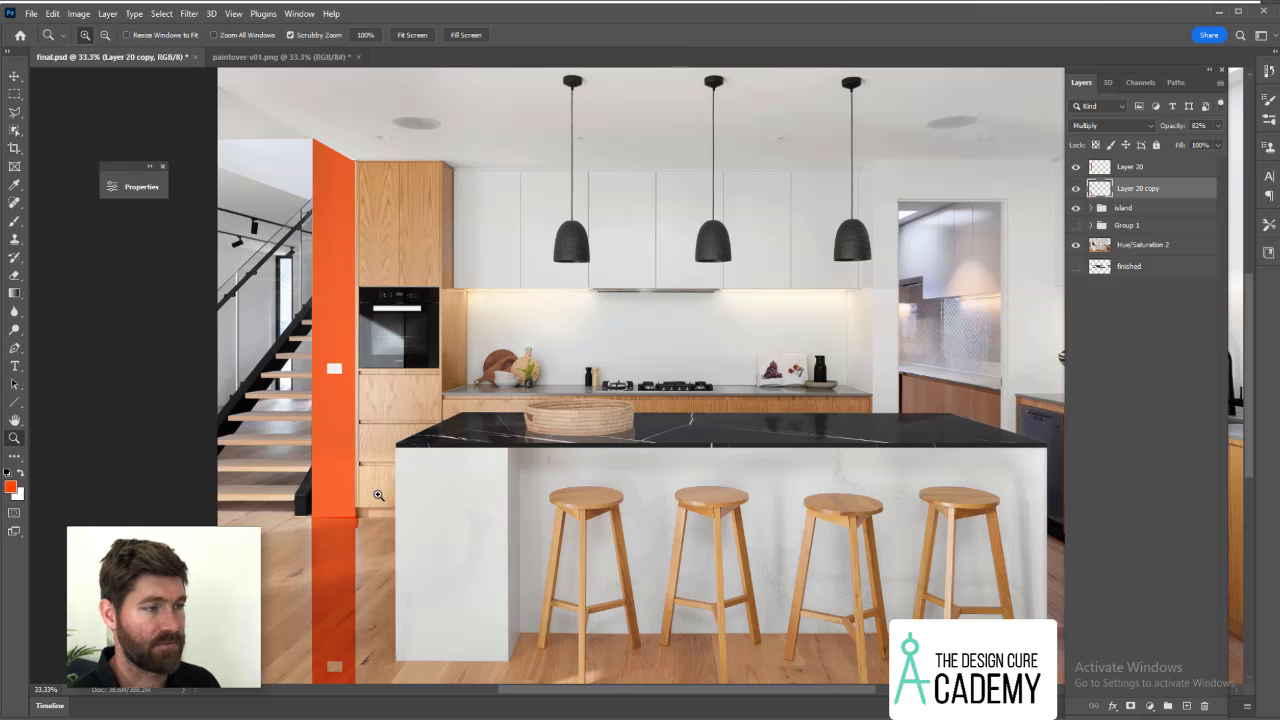
pyautogui.click(344, 525)
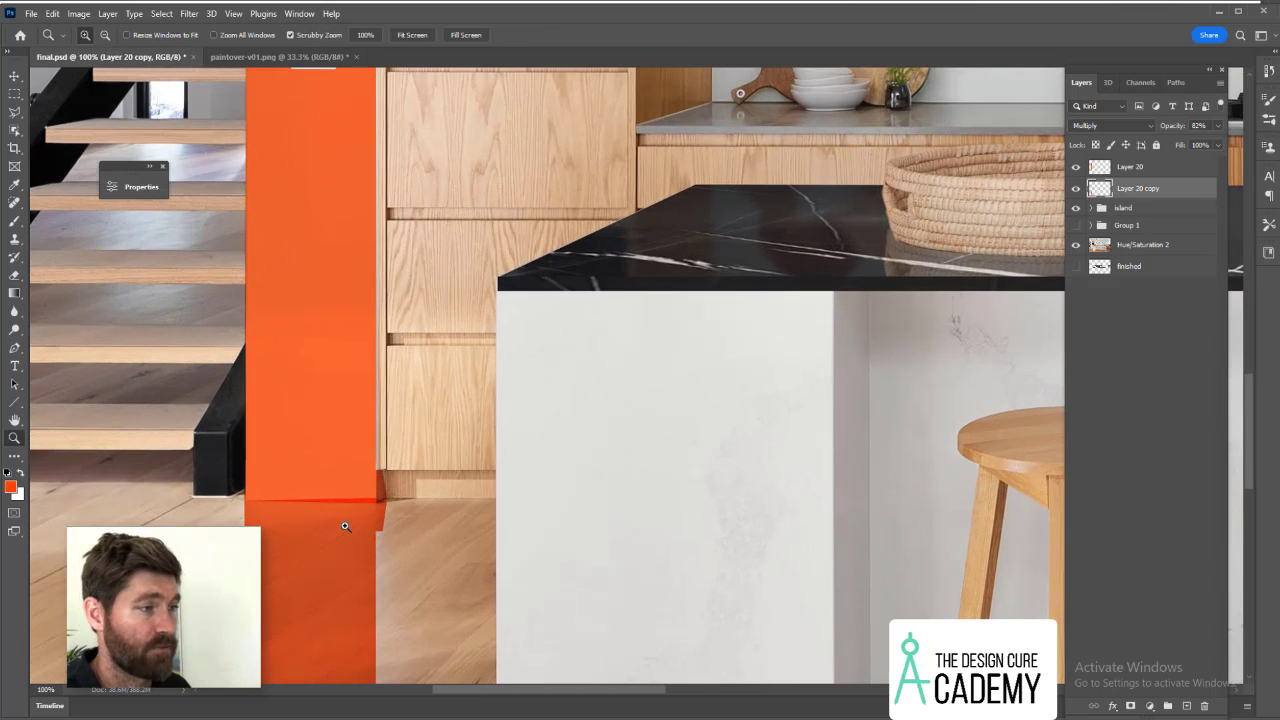
pyautogui.keyDown('ctrl'); pyautogui.click(1099, 169); pyautogui.keyUp('ctrl')
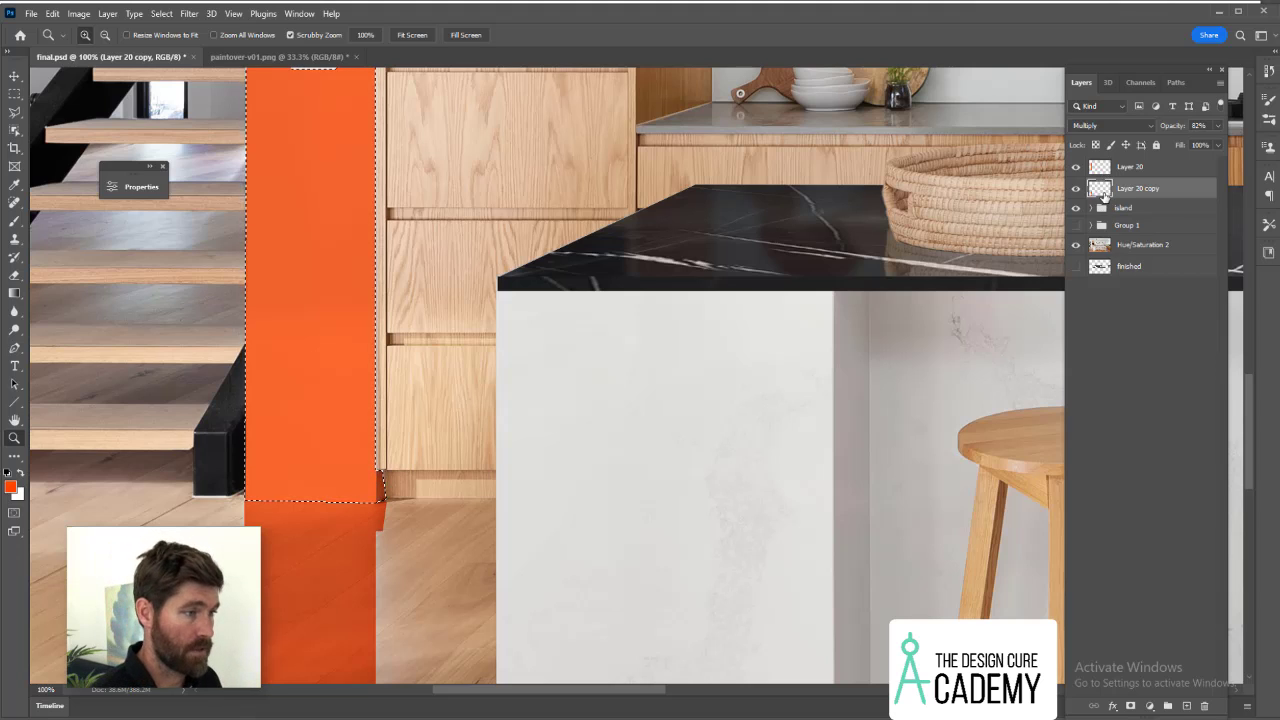
pyautogui.hotkey('ctrl', 'd')
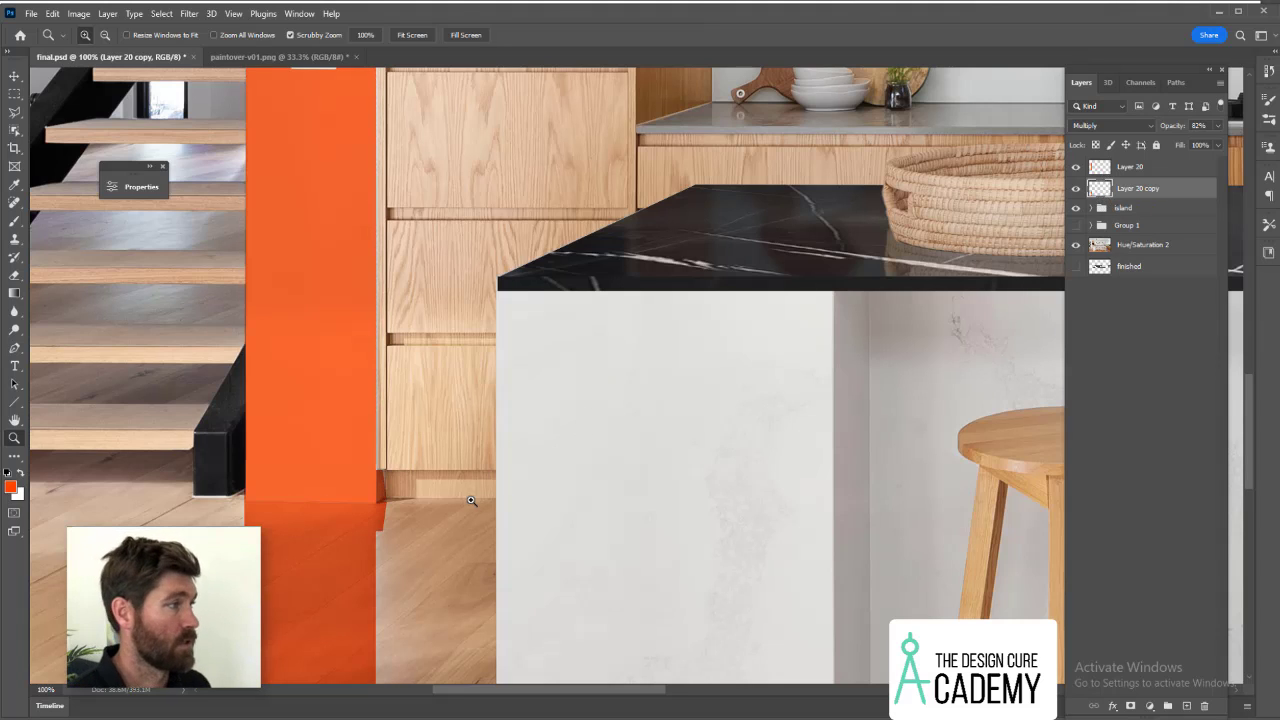
pyautogui.keyDown('alt'); pyautogui.click(420, 539); pyautogui.keyUp('alt')
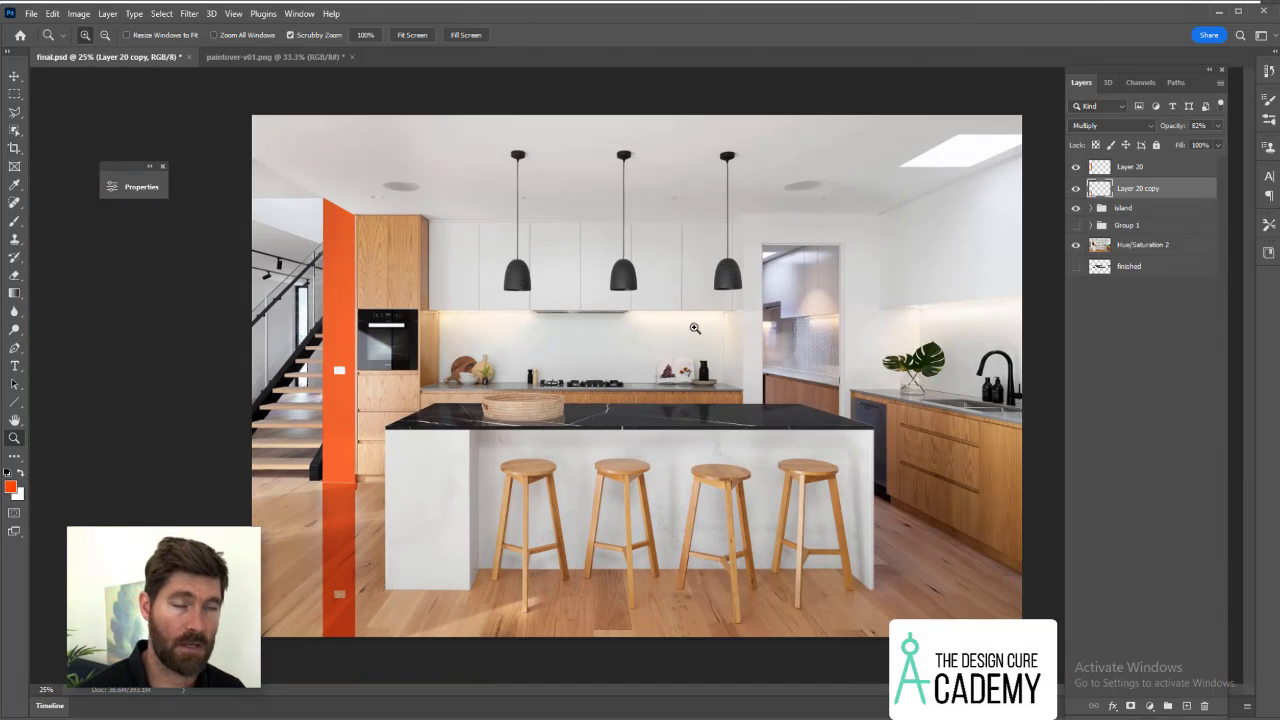
# Add a layer mask to the flipped copy and fade the floor reflection out a short distance below the panel with a linear gradient.
pyautogui.click(1130, 707)
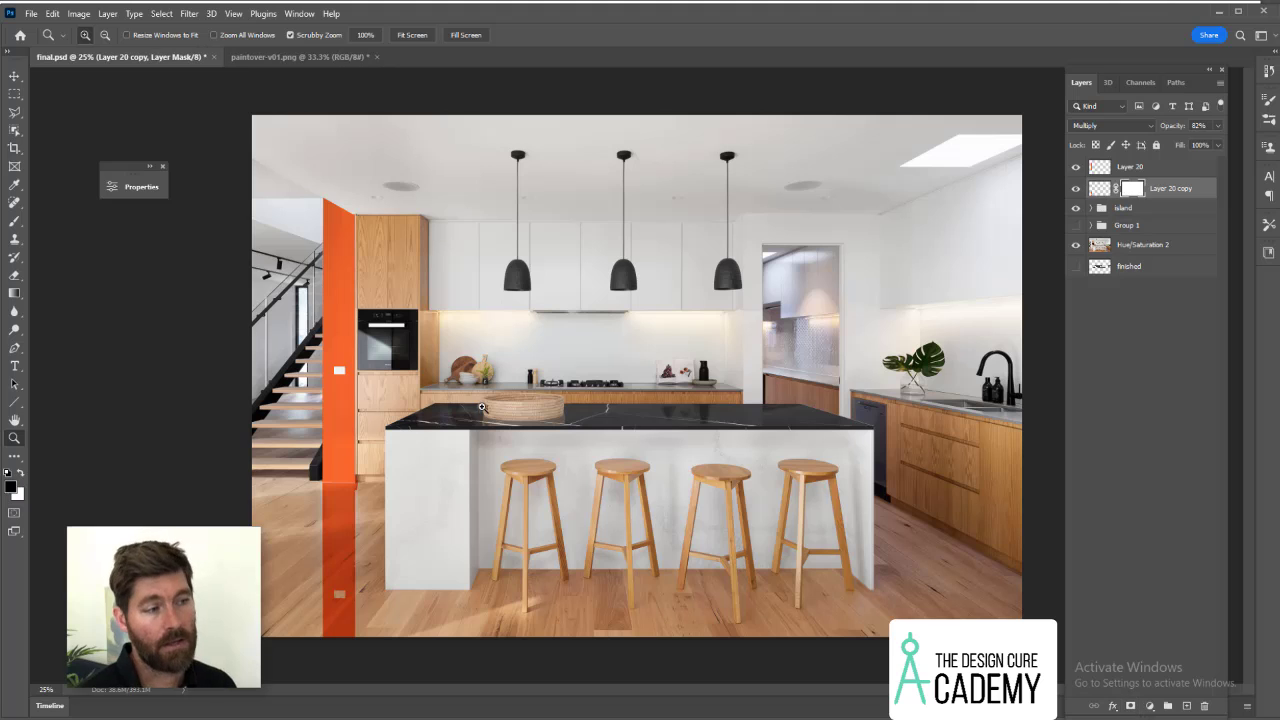
pyautogui.click(14, 293)
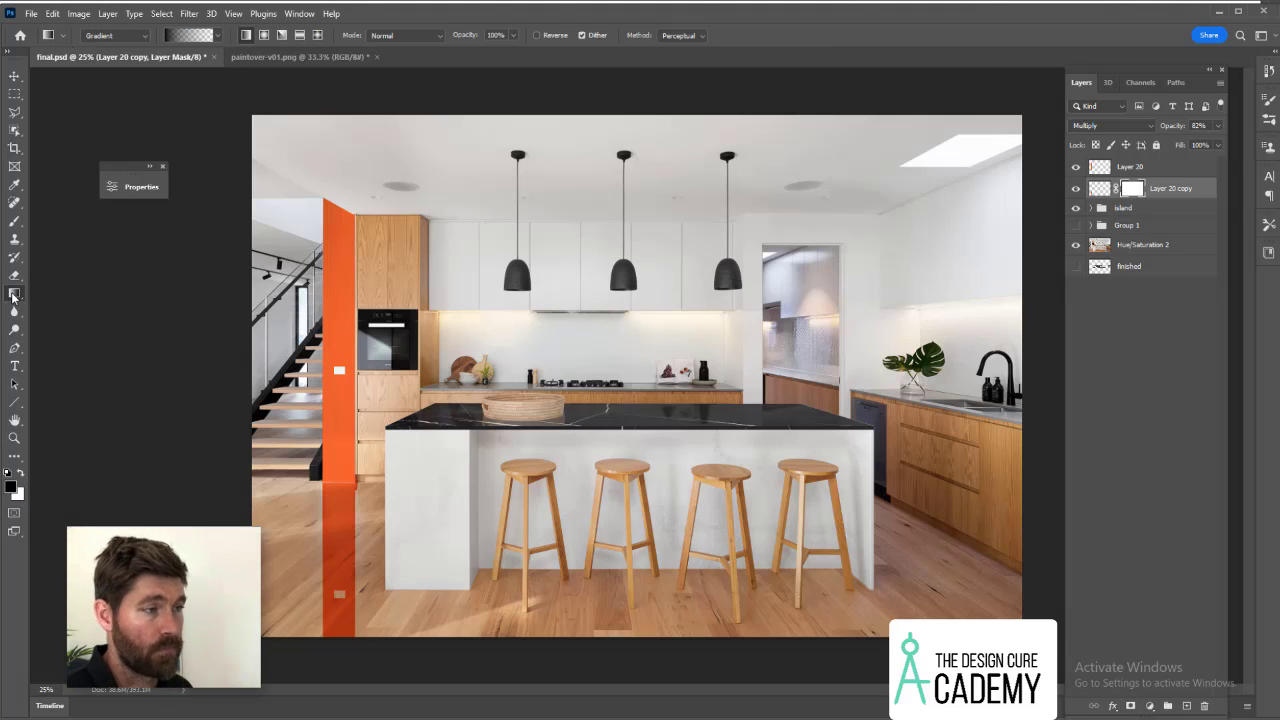
pyautogui.moveTo(340, 645); pyautogui.dragTo(342, 457)
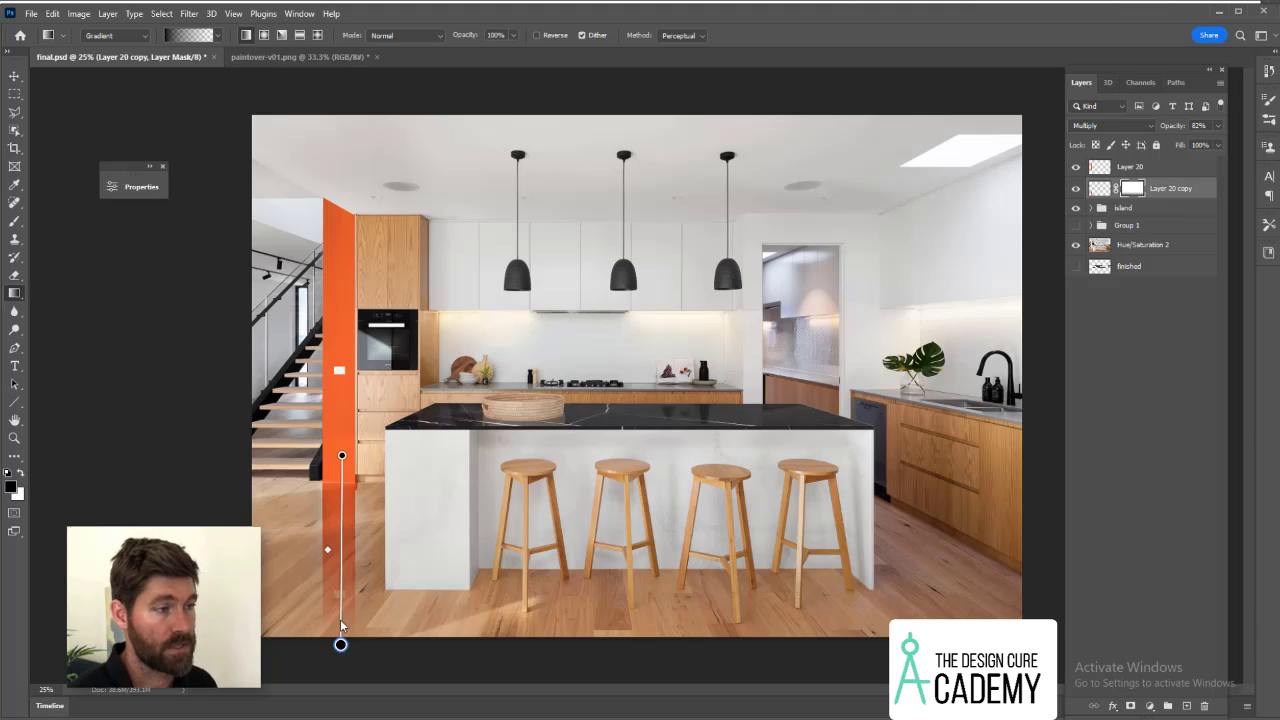
pyautogui.moveTo(340, 645); pyautogui.dragTo(342, 533)
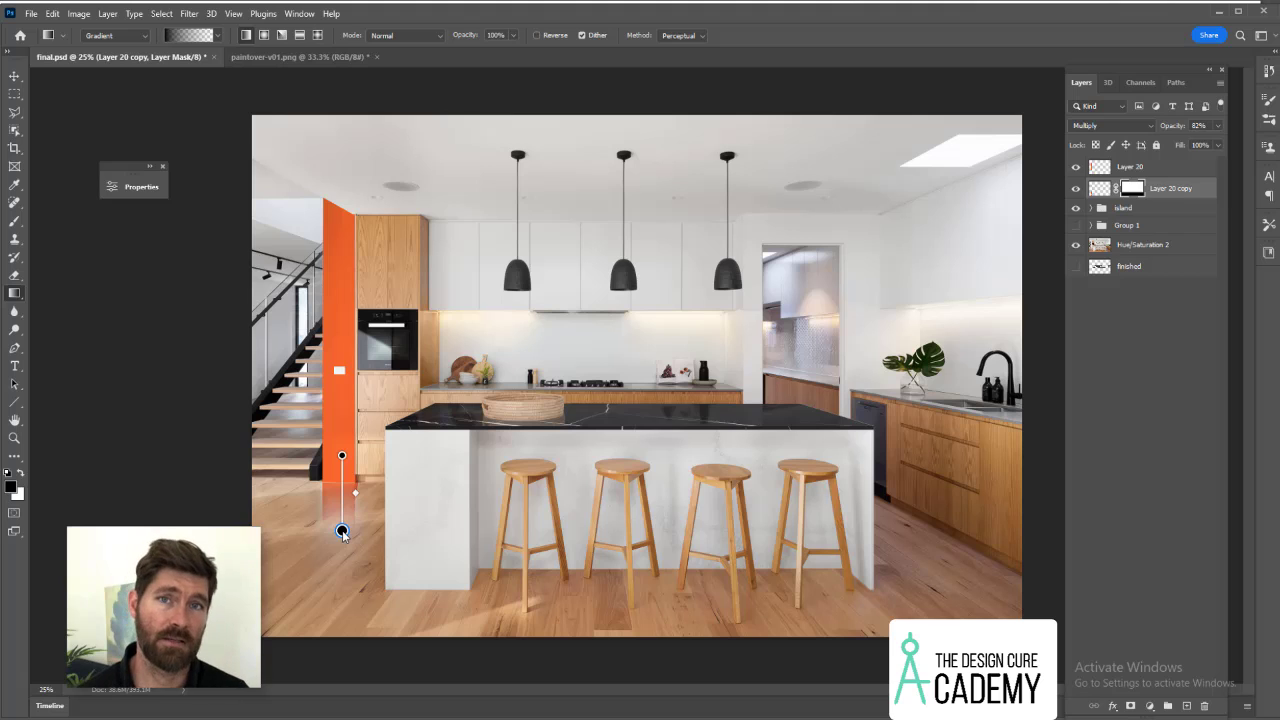
pyautogui.moveTo(342, 533); pyautogui.dragTo(342, 530)
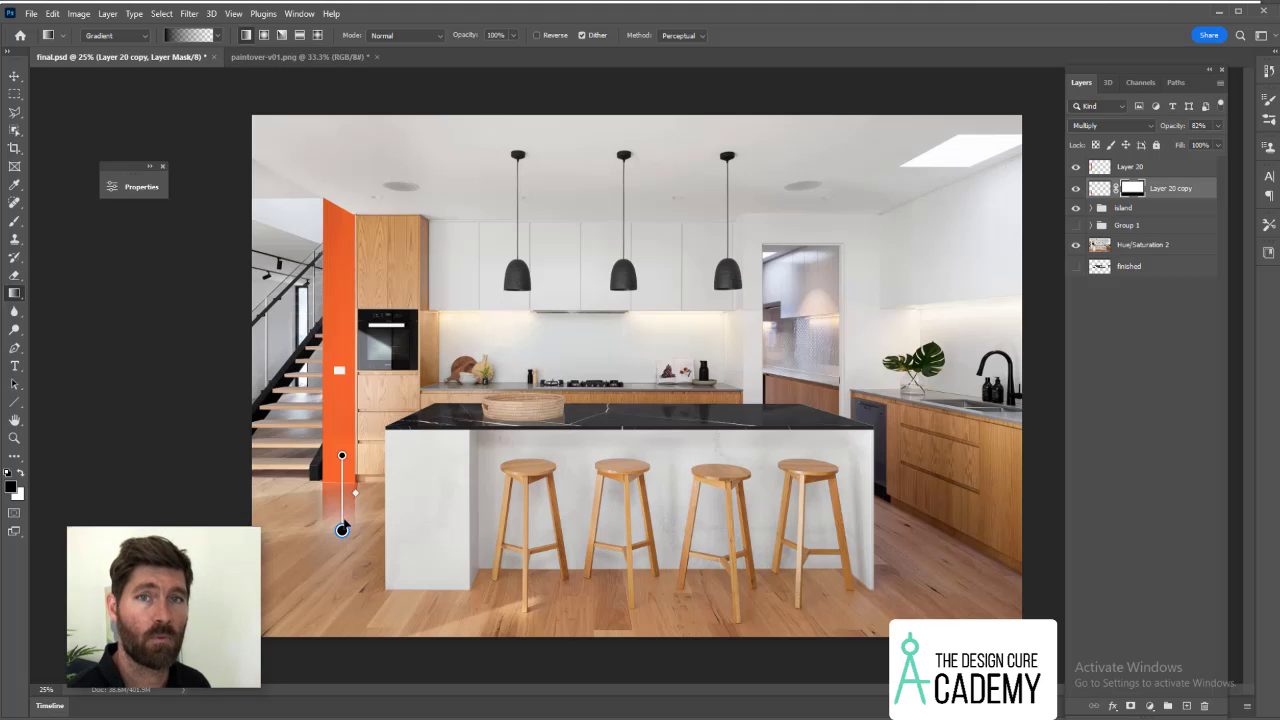
pyautogui.press('i')
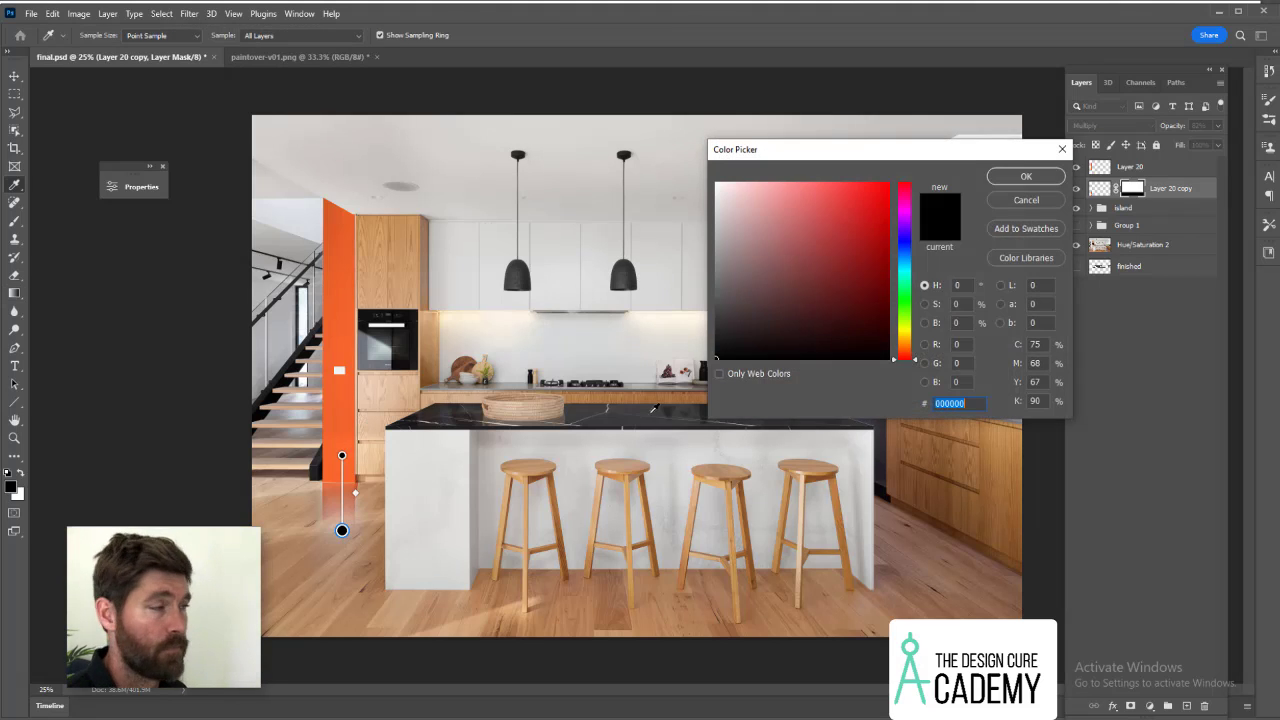
pyautogui.click(1000, 199)
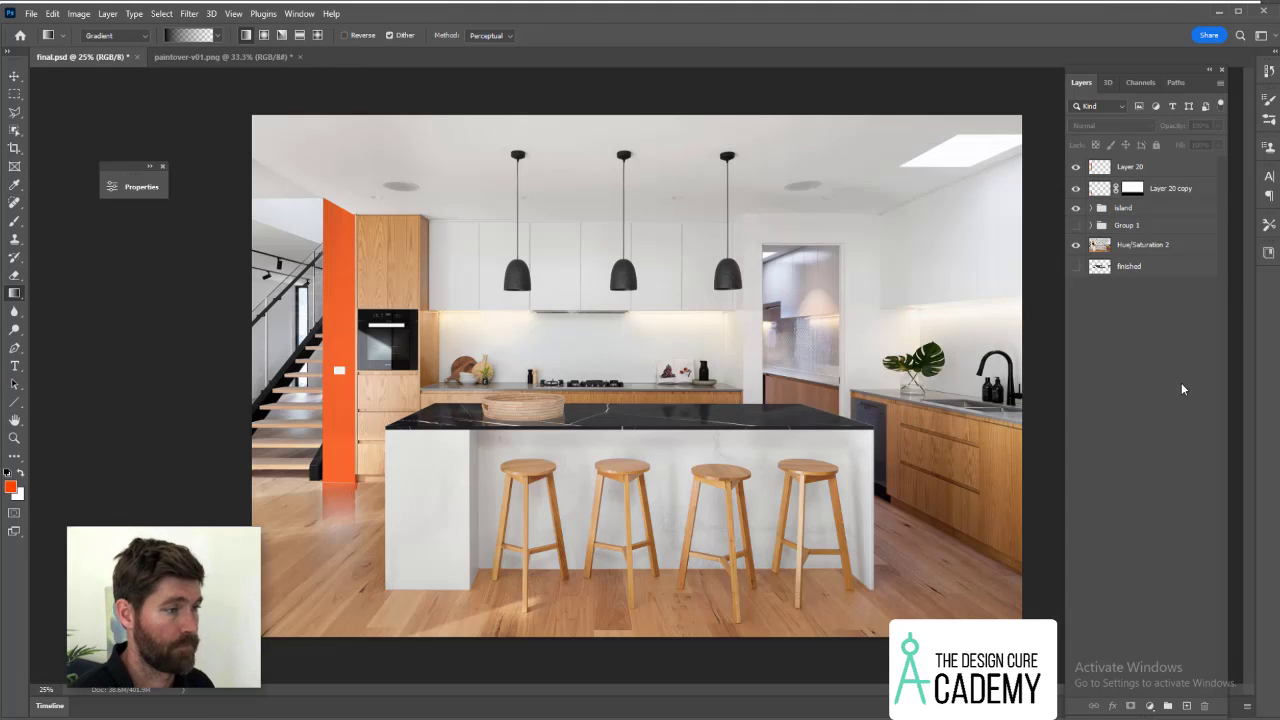
# Apply a Gaussian Blur with a 9.0 pixel radius to the image of the flipped reflection layer, not its mask.
pyautogui.click(1132, 192)
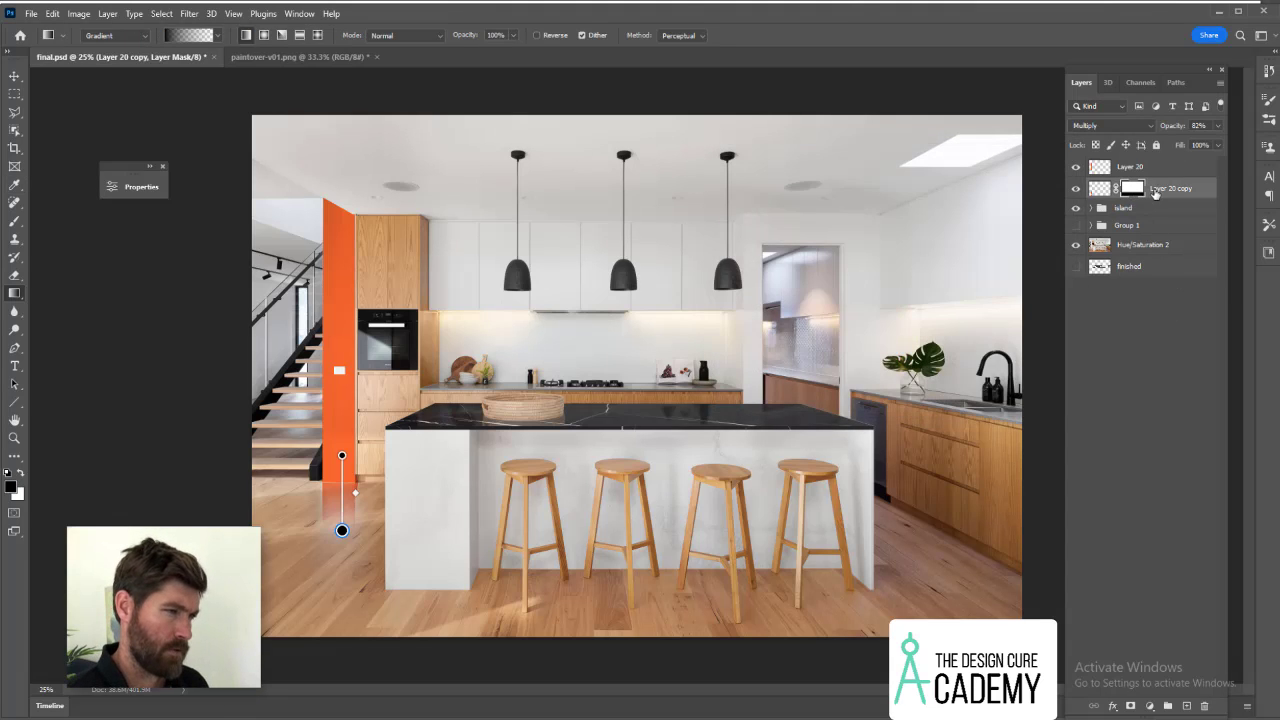
pyautogui.click(1100, 190)
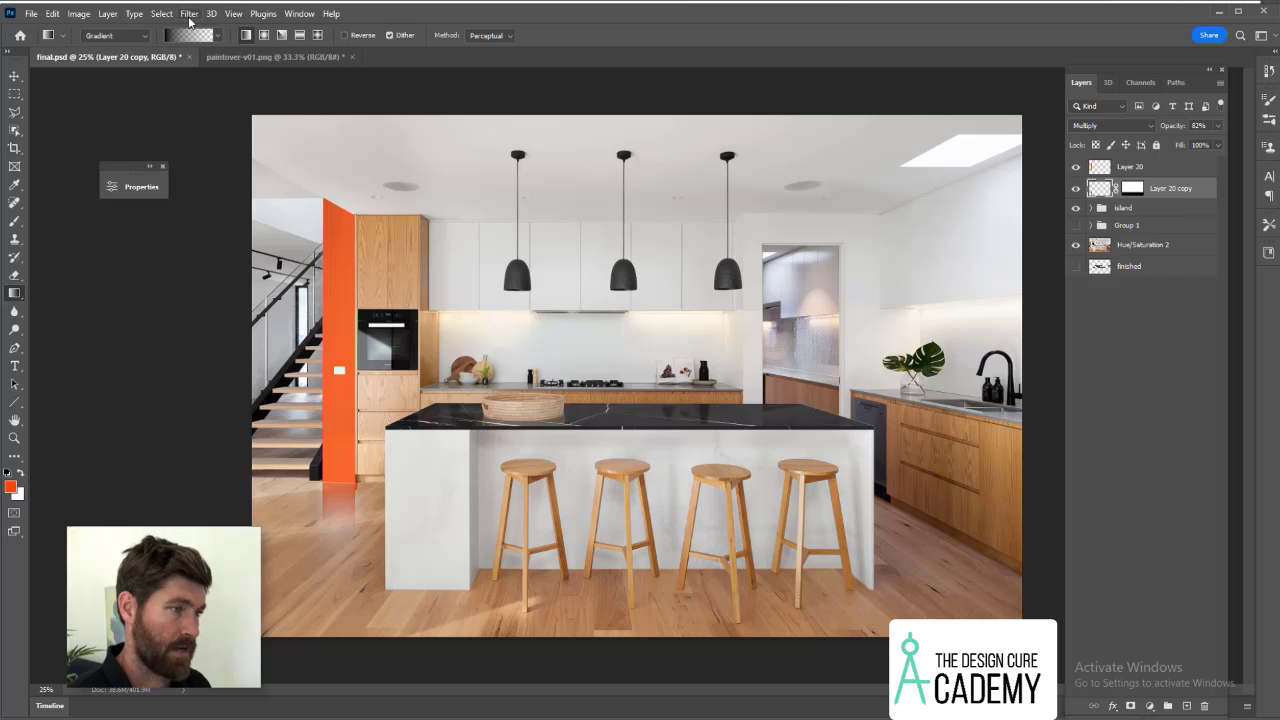
pyautogui.click(189, 15)
pyautogui.moveTo(235, 195)
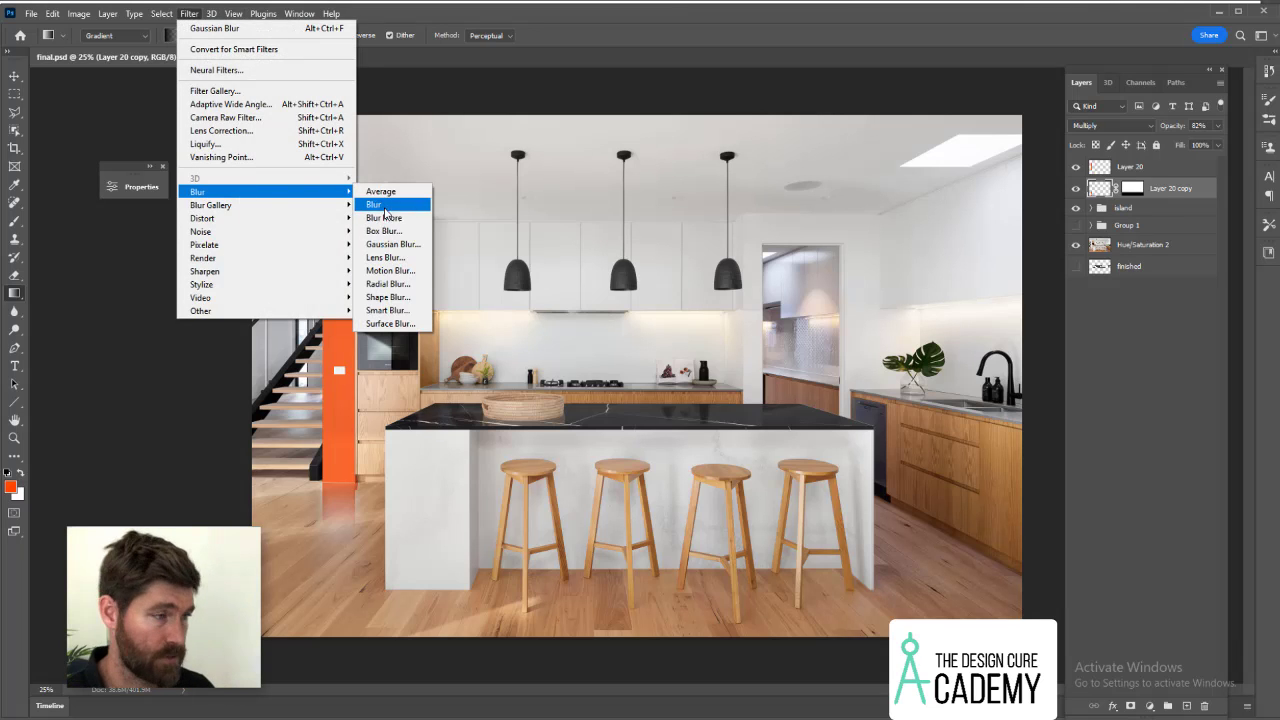
pyautogui.click(392, 244)
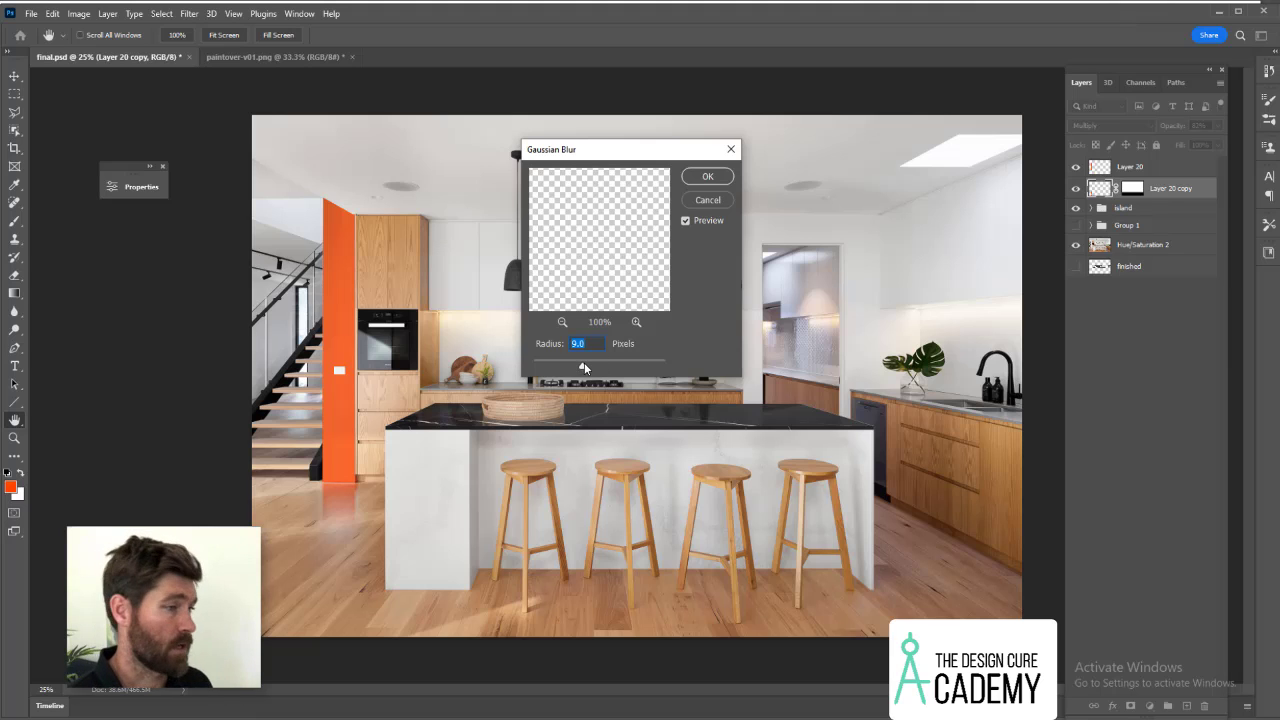
pyautogui.press('Return')
pyautogui.press('g')
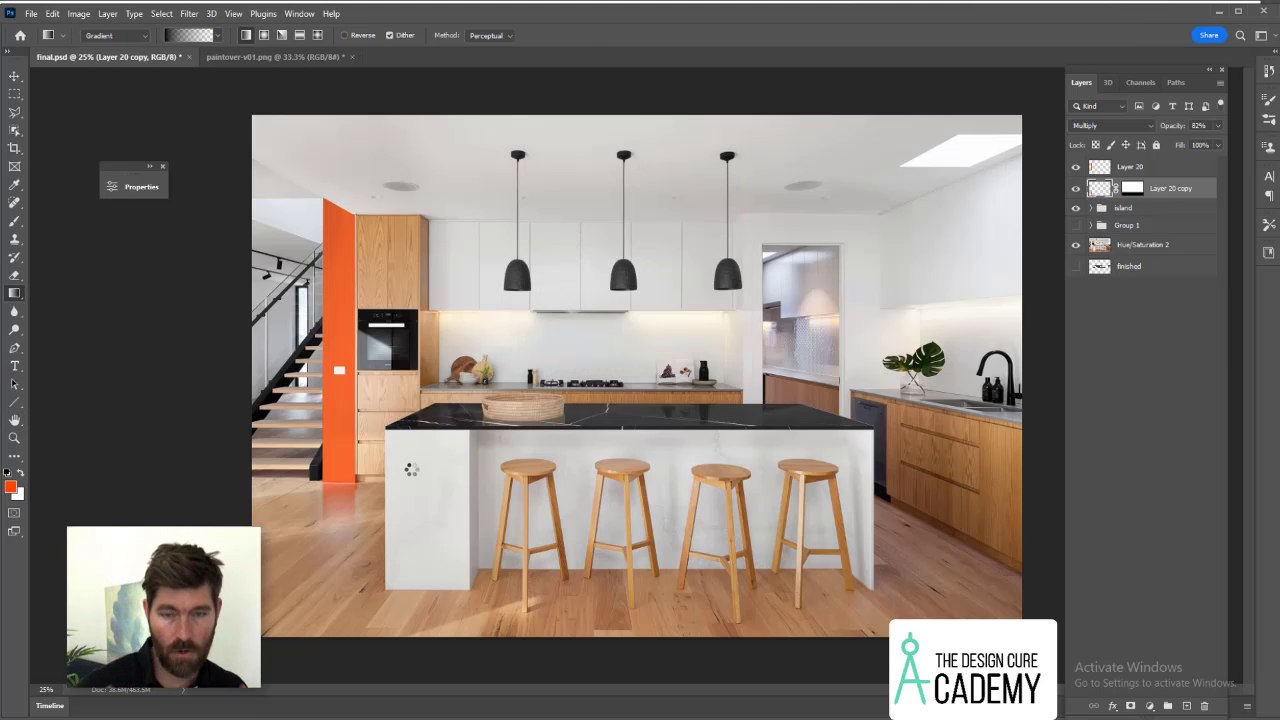
# Widen the blurred floor reflection symmetrically to about 112.6% of its width with Free Transform.
pyautogui.hotkey('ctrl', 't')
pyautogui.moveTo(361, 624); pyautogui.dragTo(365, 624)
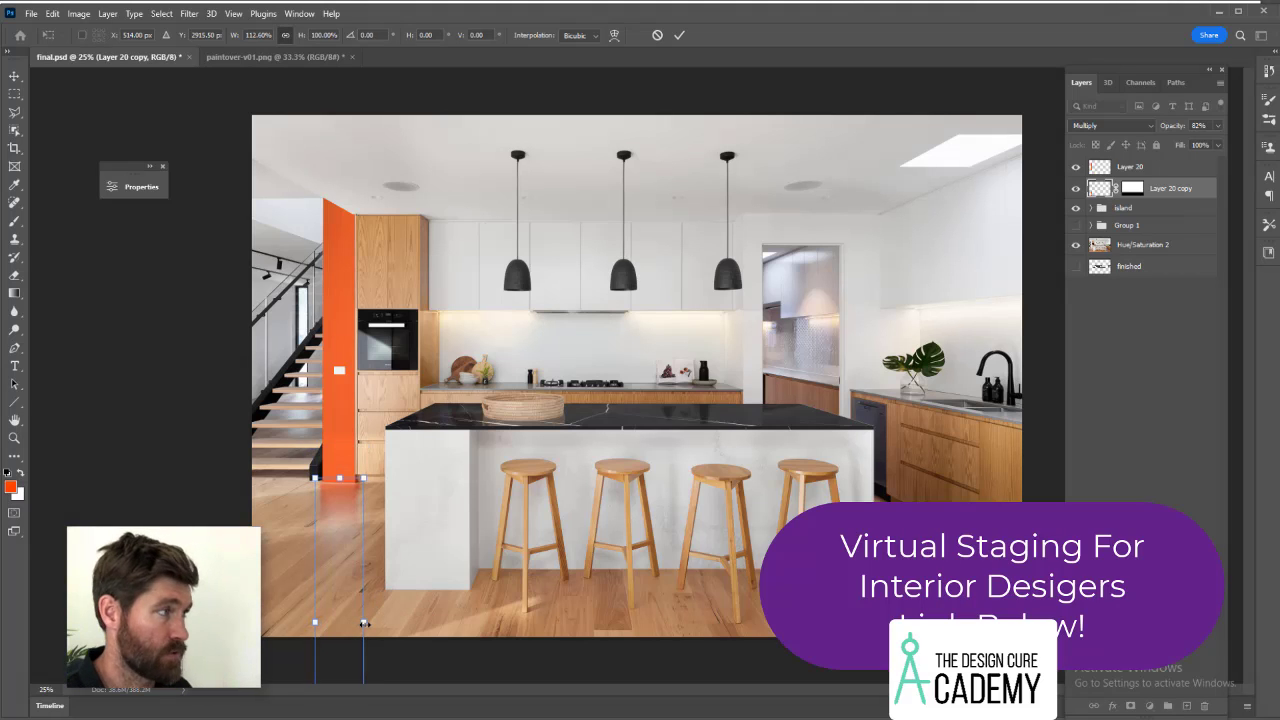
pyautogui.press('Return')
# Extend the reflection's mask gradient slightly farther down the floor for a longer fade, and deselect the layer.
pyautogui.click(1133, 188)
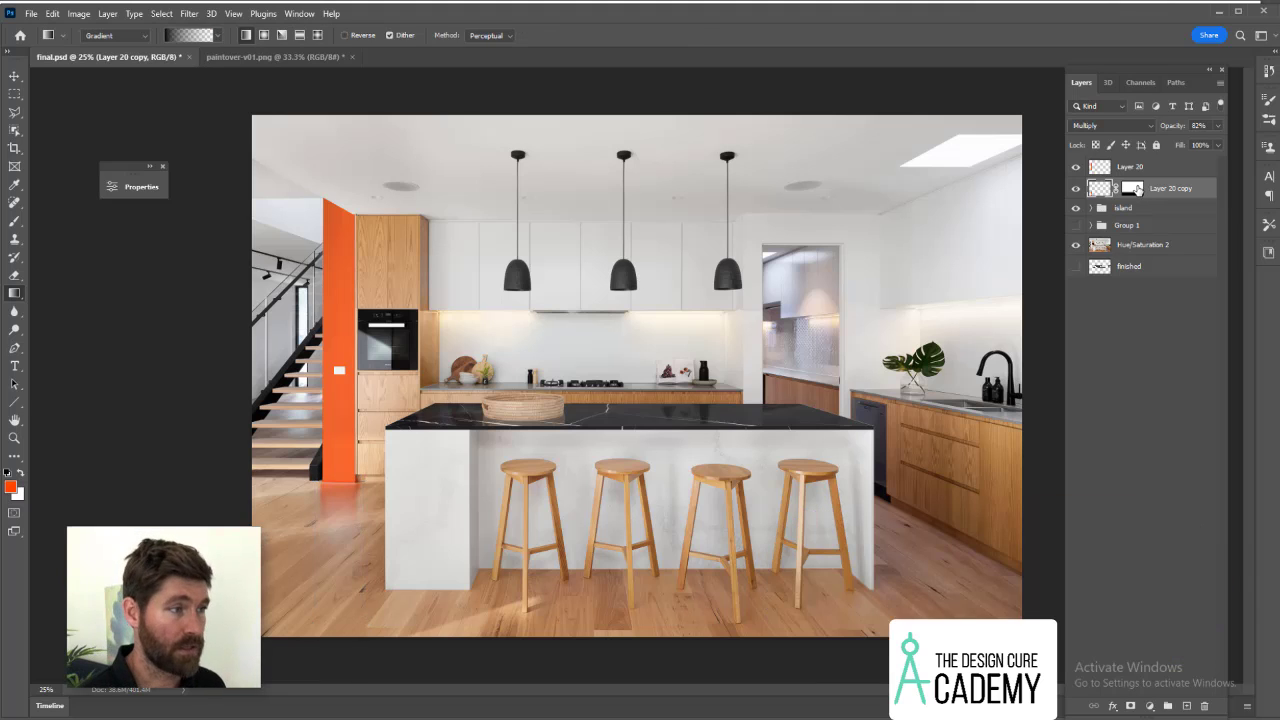
pyautogui.press('g')
pyautogui.moveTo(342, 531); pyautogui.dragTo(345, 557)
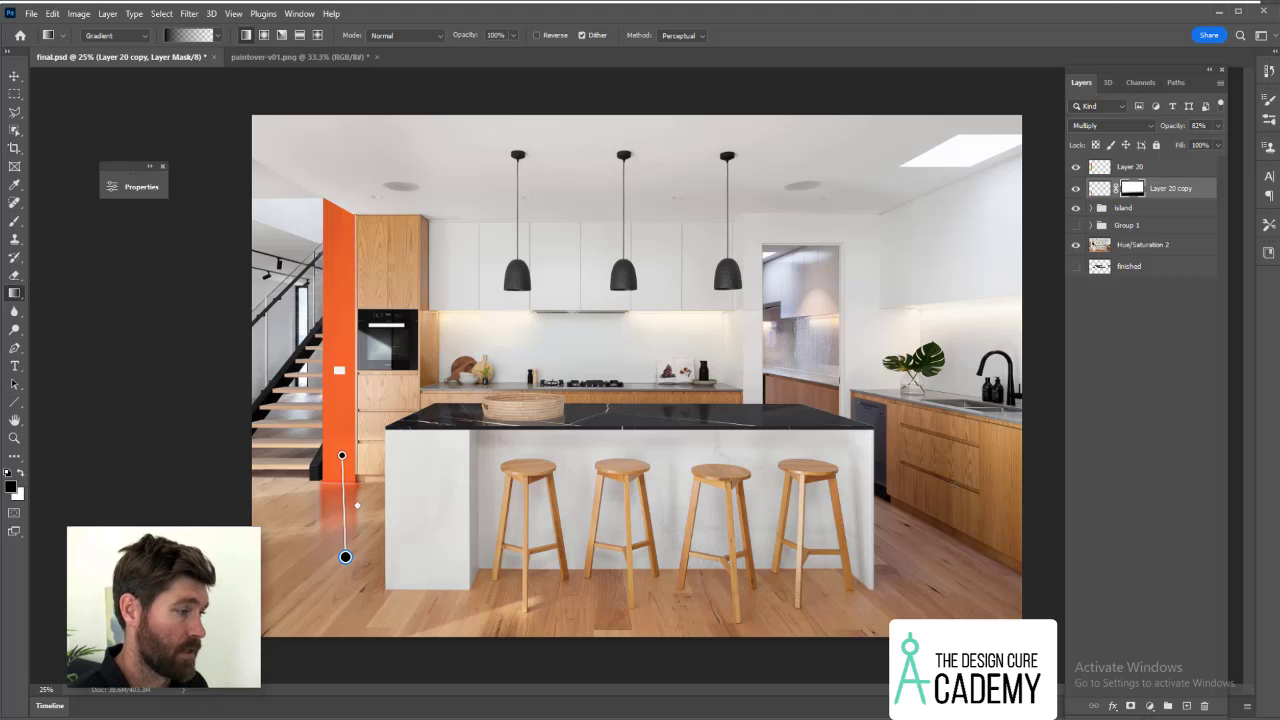
pyautogui.press('Escape')
pyautogui.click(1184, 322)
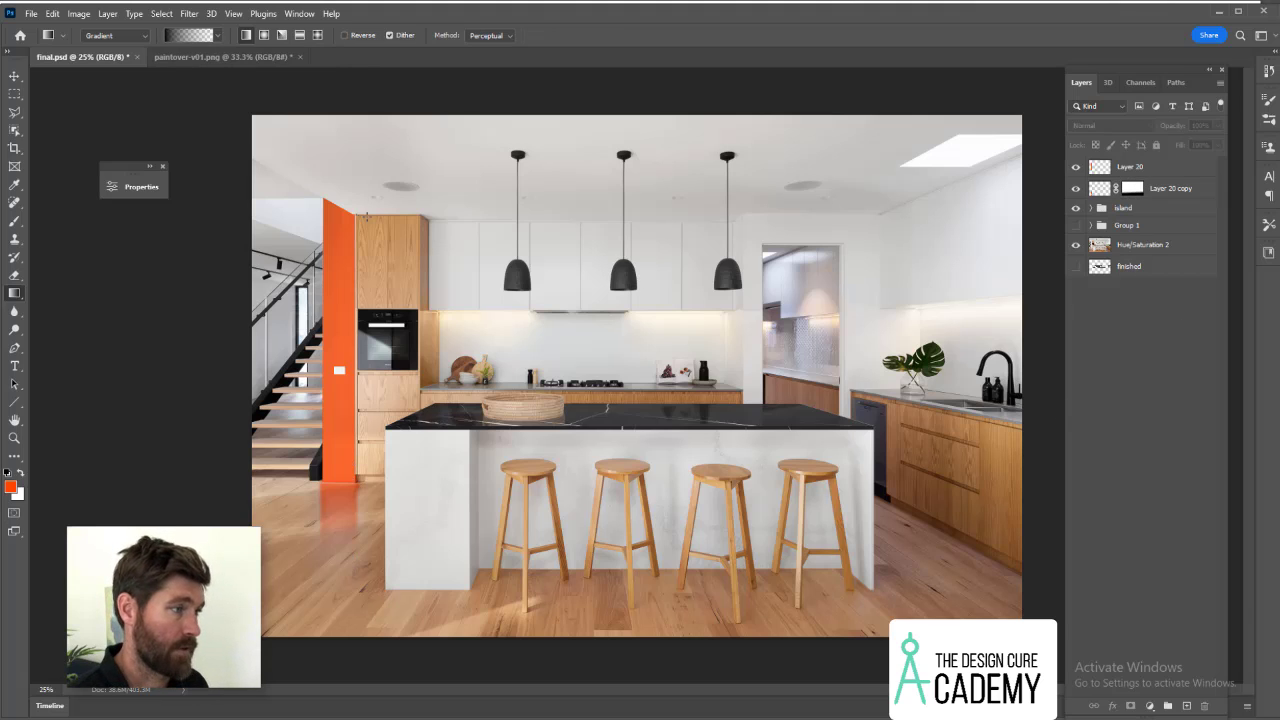
# Set the opacity of the orange floor reflection layer to 55%.
pyautogui.click(1186, 188)
pyautogui.click(1216, 124)
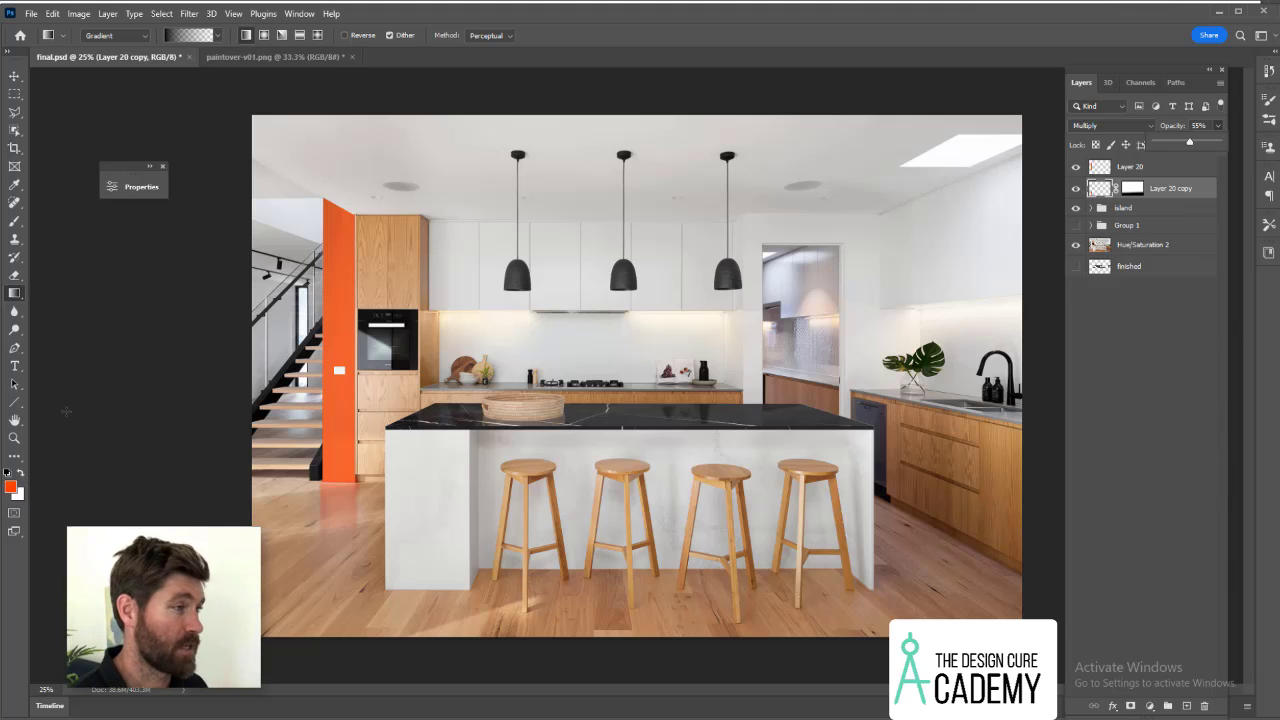
pyautogui.press('Return')
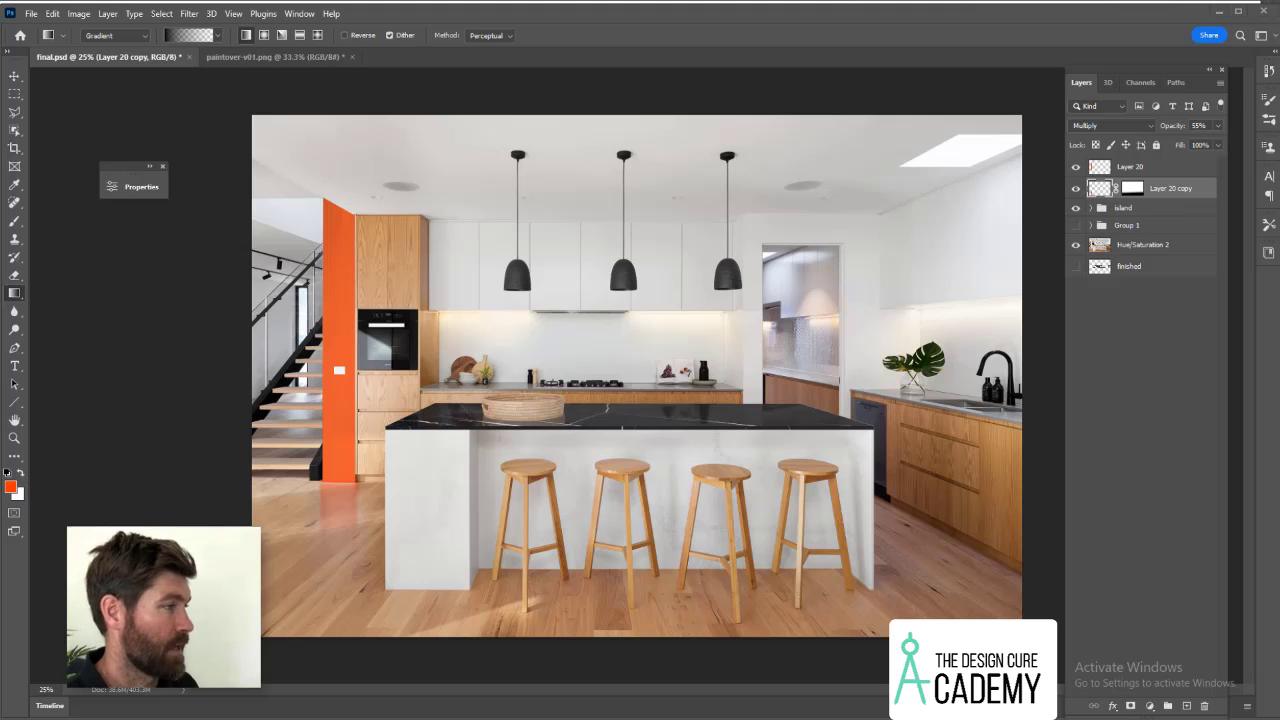
# Group the orange wall panel layer with its floor reflection layer and name the group Paint.
pyautogui.click(1147, 172)
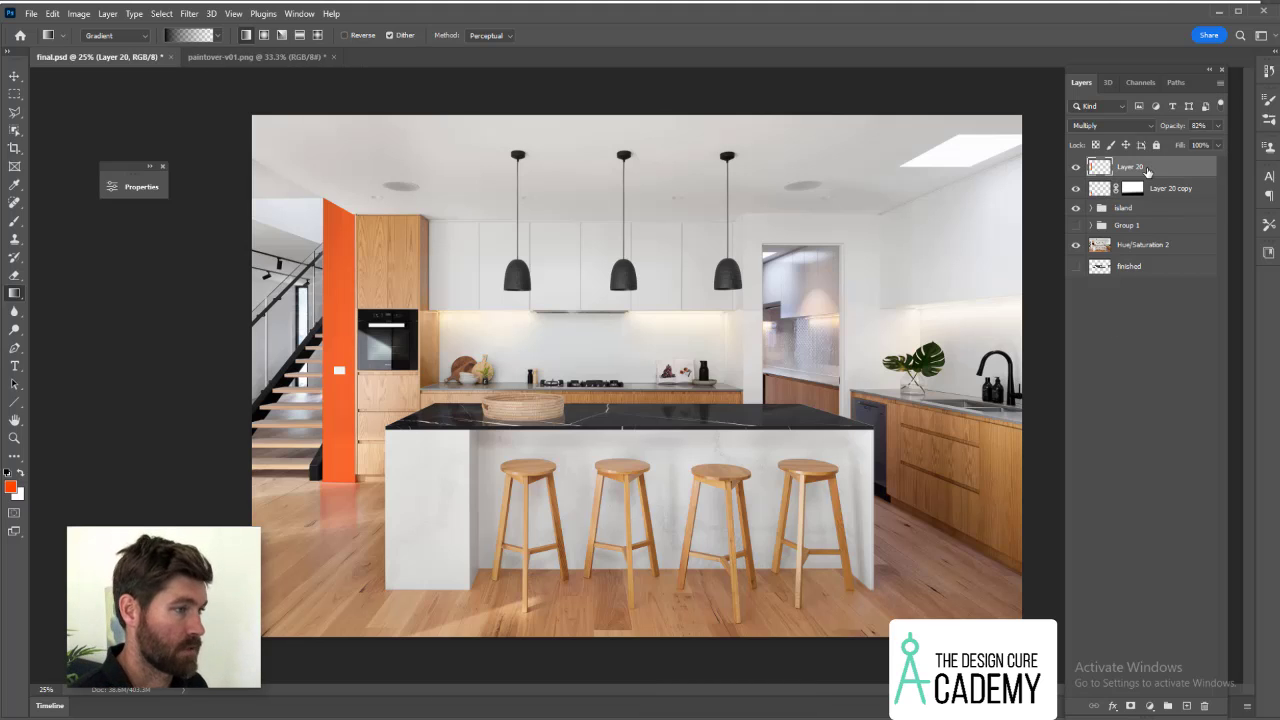
pyautogui.click(1076, 167)
pyautogui.click(1076, 167)
pyautogui.keyDown('ctrl'); pyautogui.click(1170, 178); pyautogui.keyUp('ctrl')
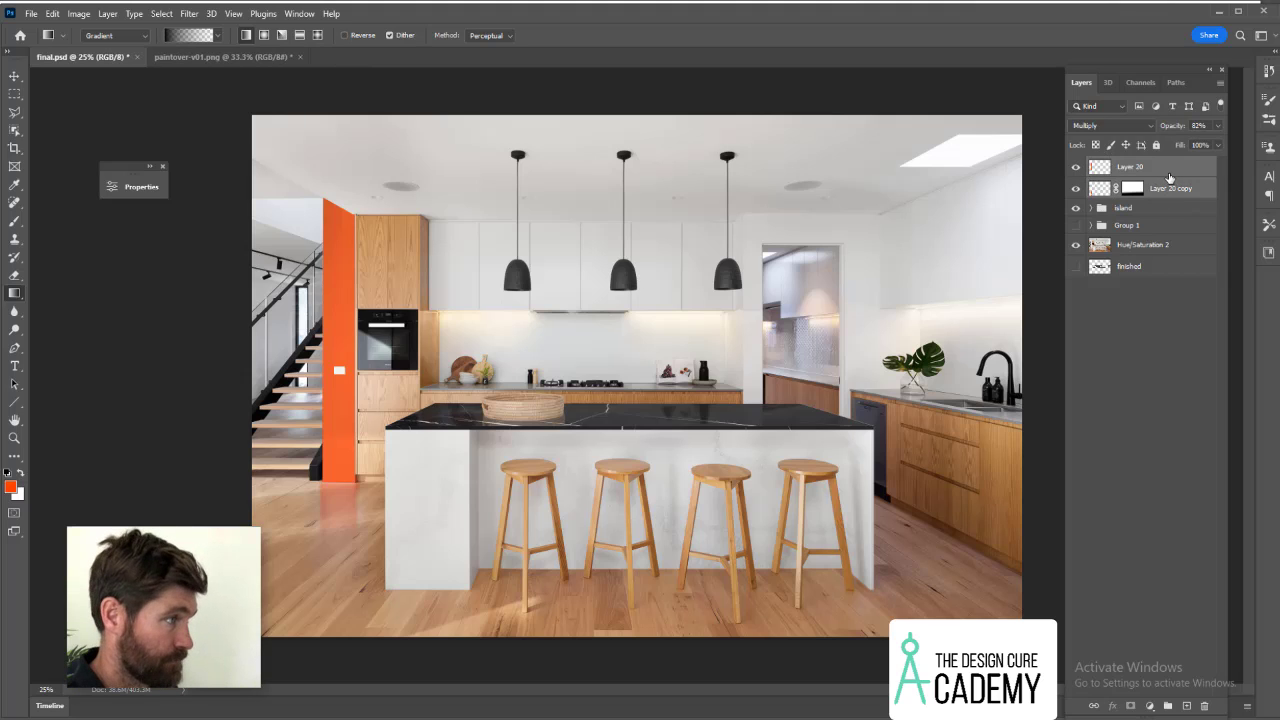
pyautogui.hotkey('ctrl', 'g')
pyautogui.click(1076, 166)
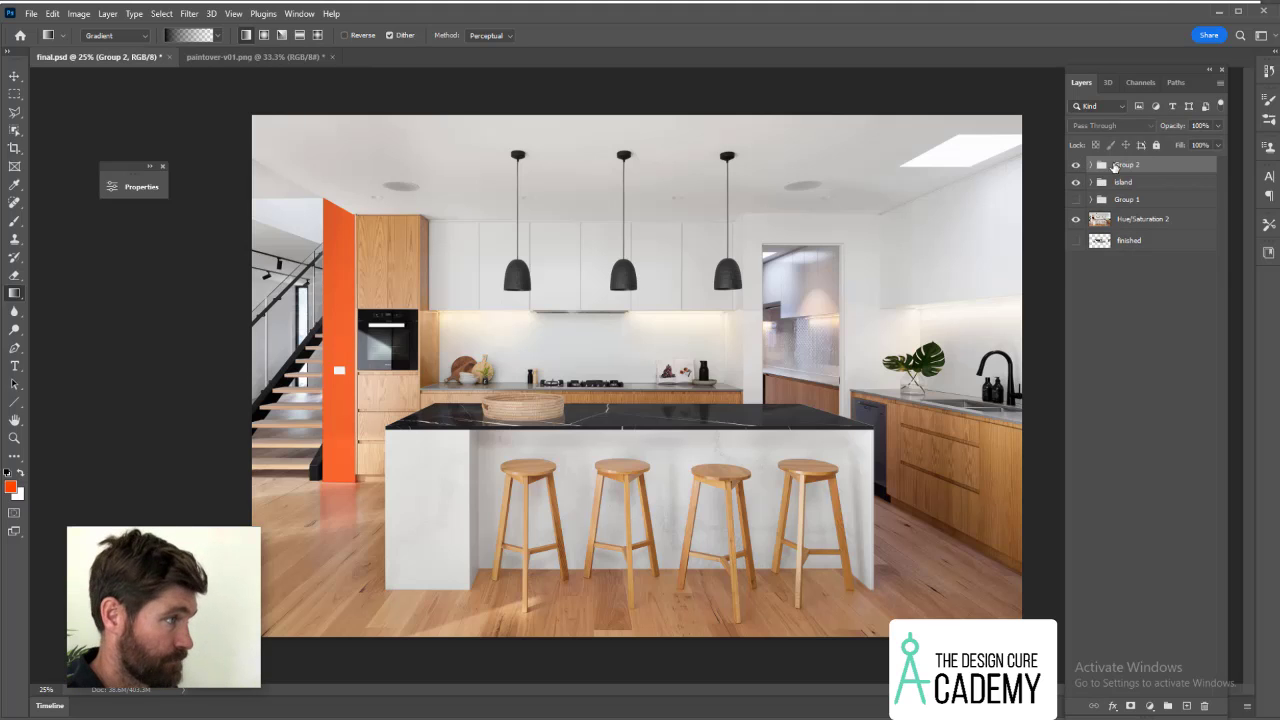
pyautogui.click(1076, 166)
pyautogui.doubleClick(1130, 166)
pyautogui.write('Paint')
pyautogui.press('Return')
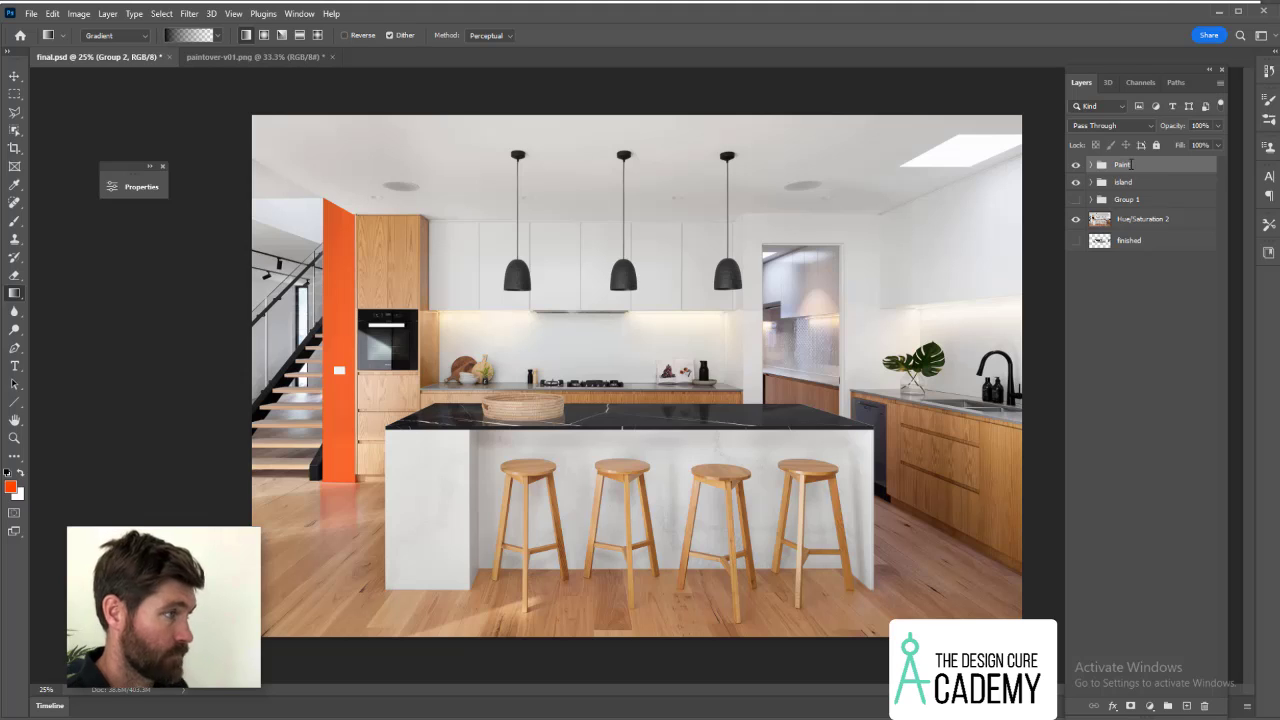
# Add a new layer clipped to the Paint group and fill it with muted green #73b190.
pyautogui.click(1187, 707)
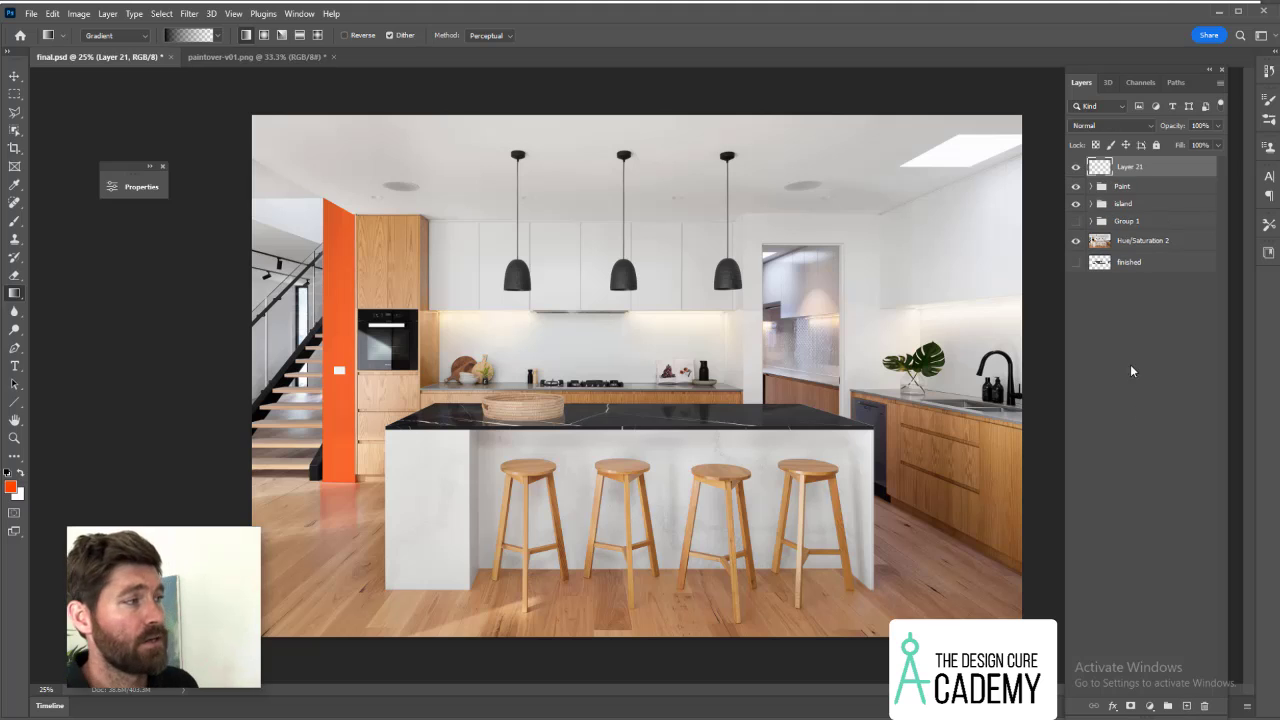
pyautogui.keyDown('alt'); pyautogui.click(1133, 176); pyautogui.keyUp('alt')
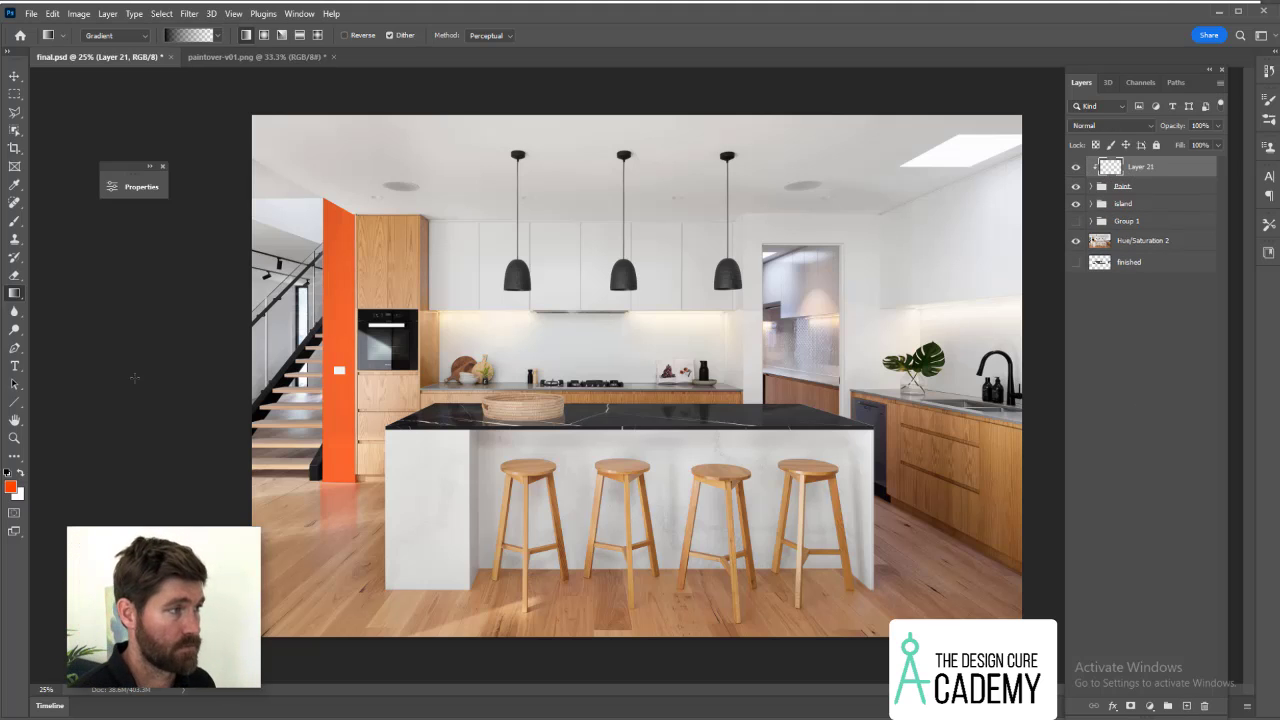
pyautogui.click(10, 487)
pyautogui.click(906, 286)
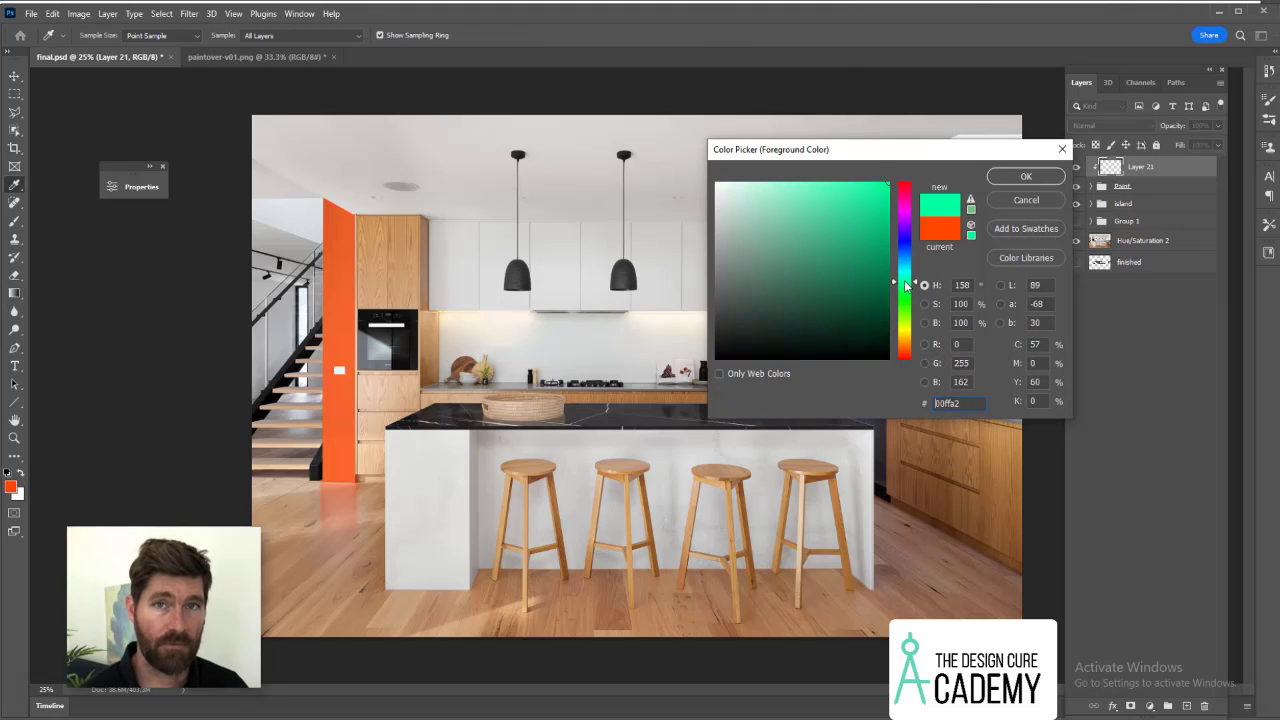
pyautogui.moveTo(907, 286); pyautogui.dragTo(908, 291)
pyautogui.moveTo(811, 252)
pyautogui.mouseDown()
pyautogui.moveTo(791, 211)
pyautogui.moveTo(768, 219)
pyautogui.moveTo(776, 236)
pyautogui.mouseUp()
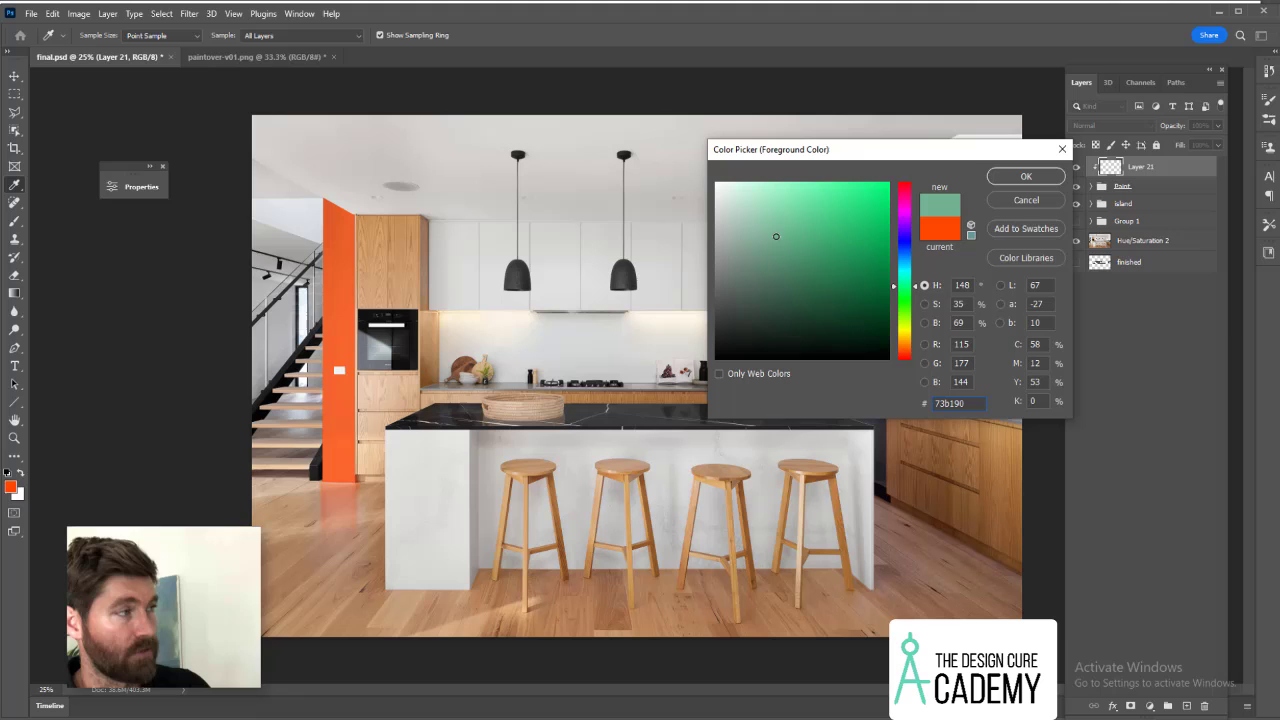
pyautogui.click(1026, 176)
pyautogui.hotkey('alt', 'BackSpace')
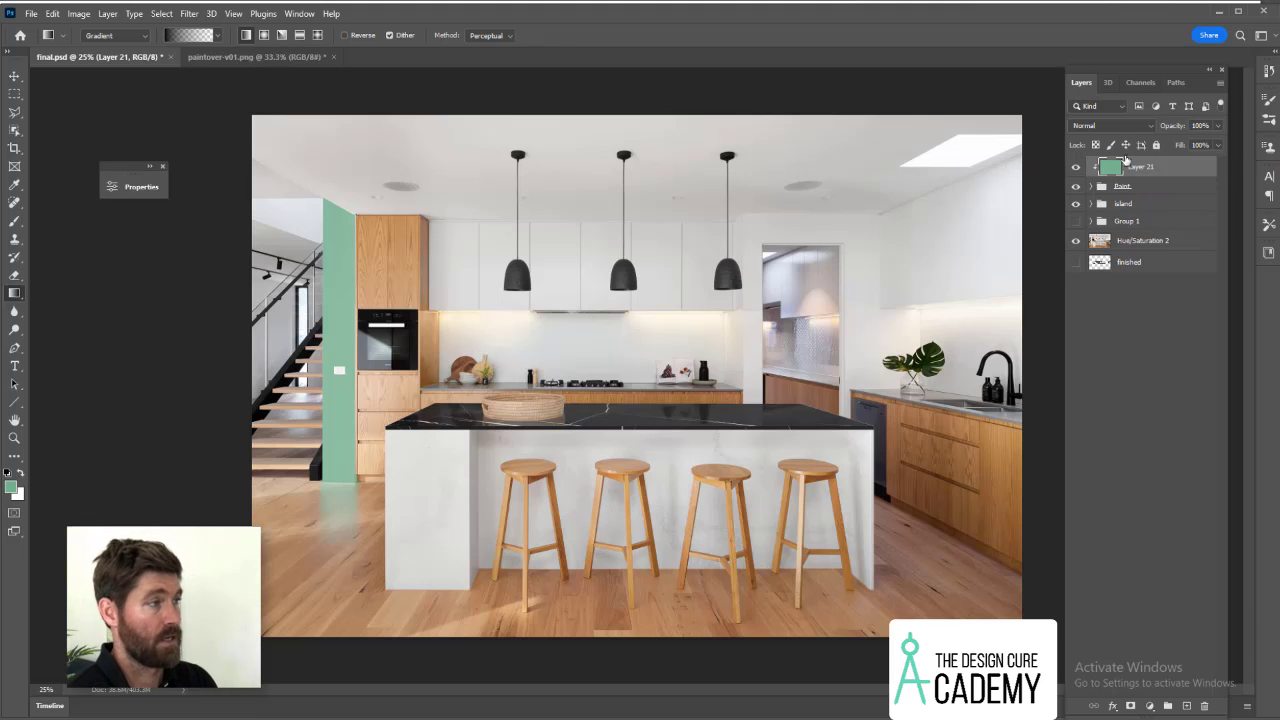
# Set the green fill layer's blend mode to Color and compare the panel with the layer hidden and shown.
pyautogui.click(1120, 124)
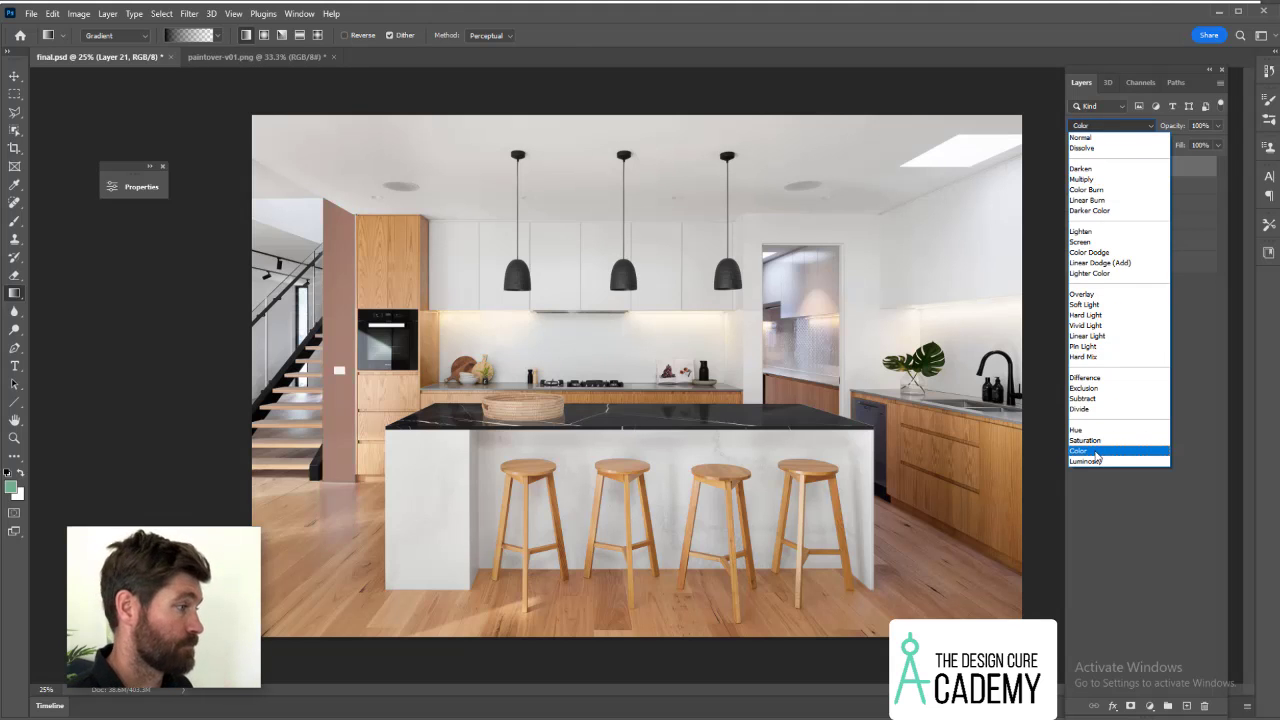
pyautogui.click(1097, 452)
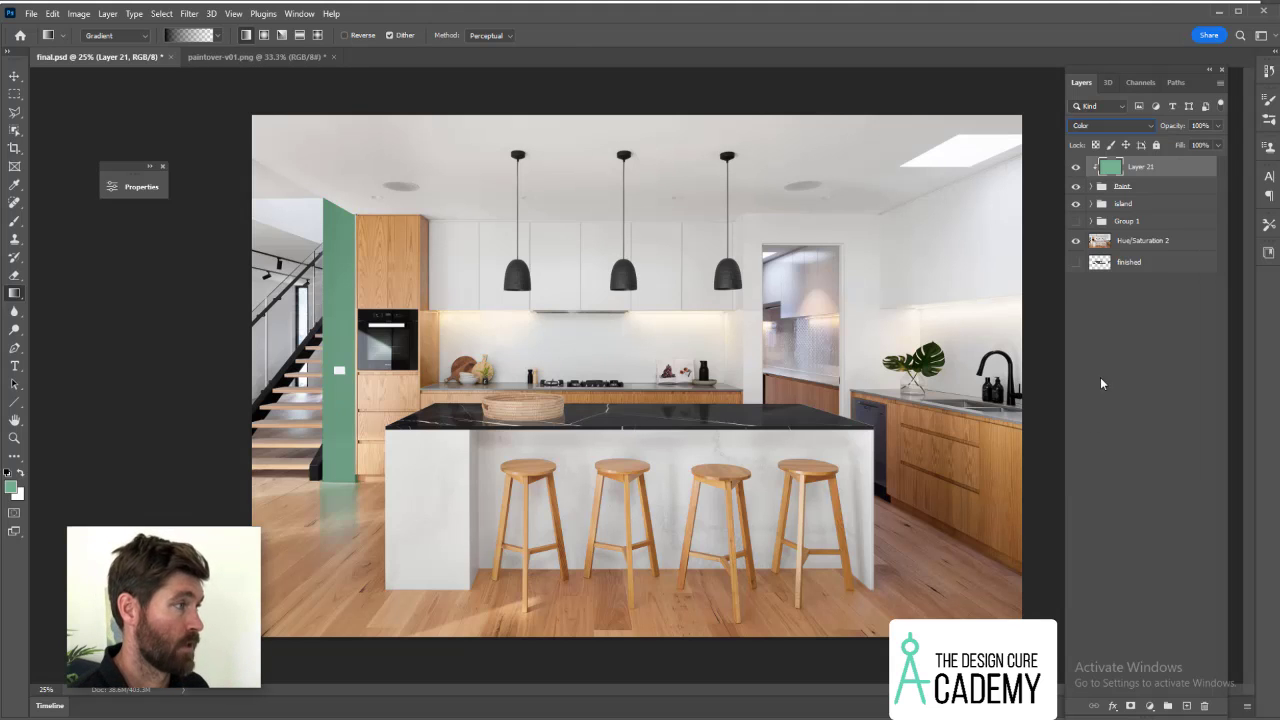
pyautogui.click(1076, 169)
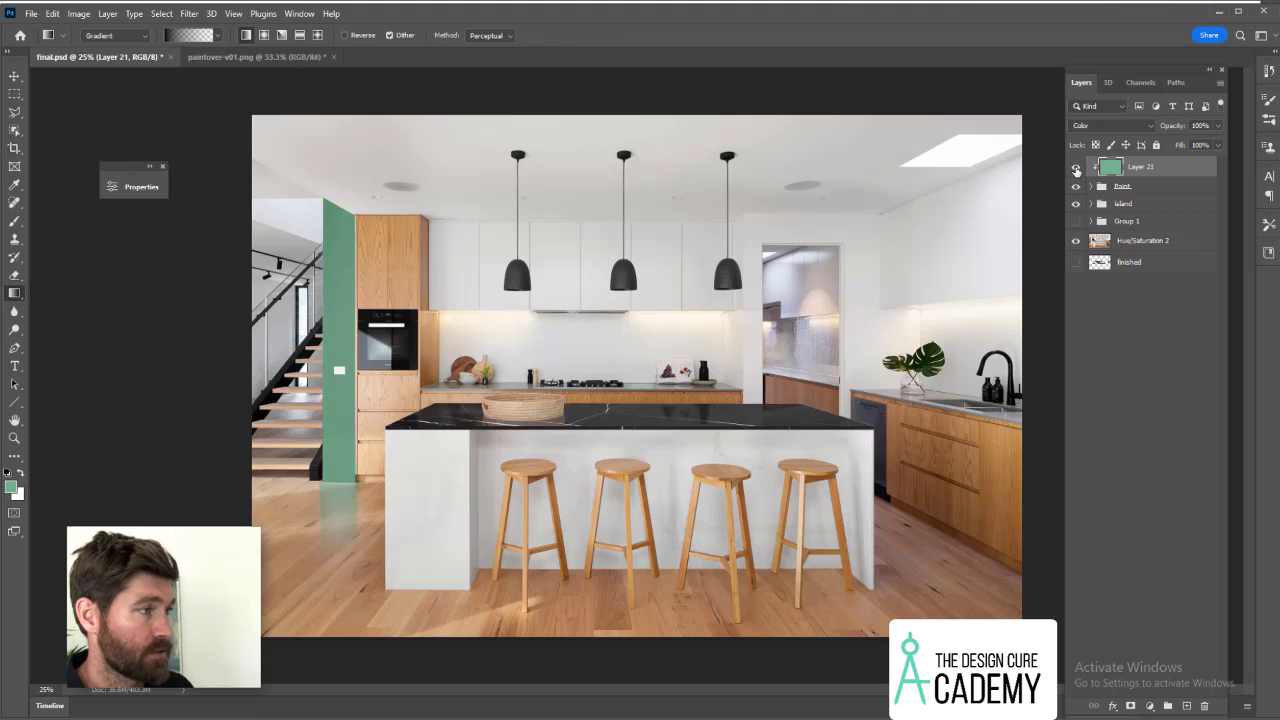
pyautogui.click(1076, 169)
pyautogui.click(1076, 169)
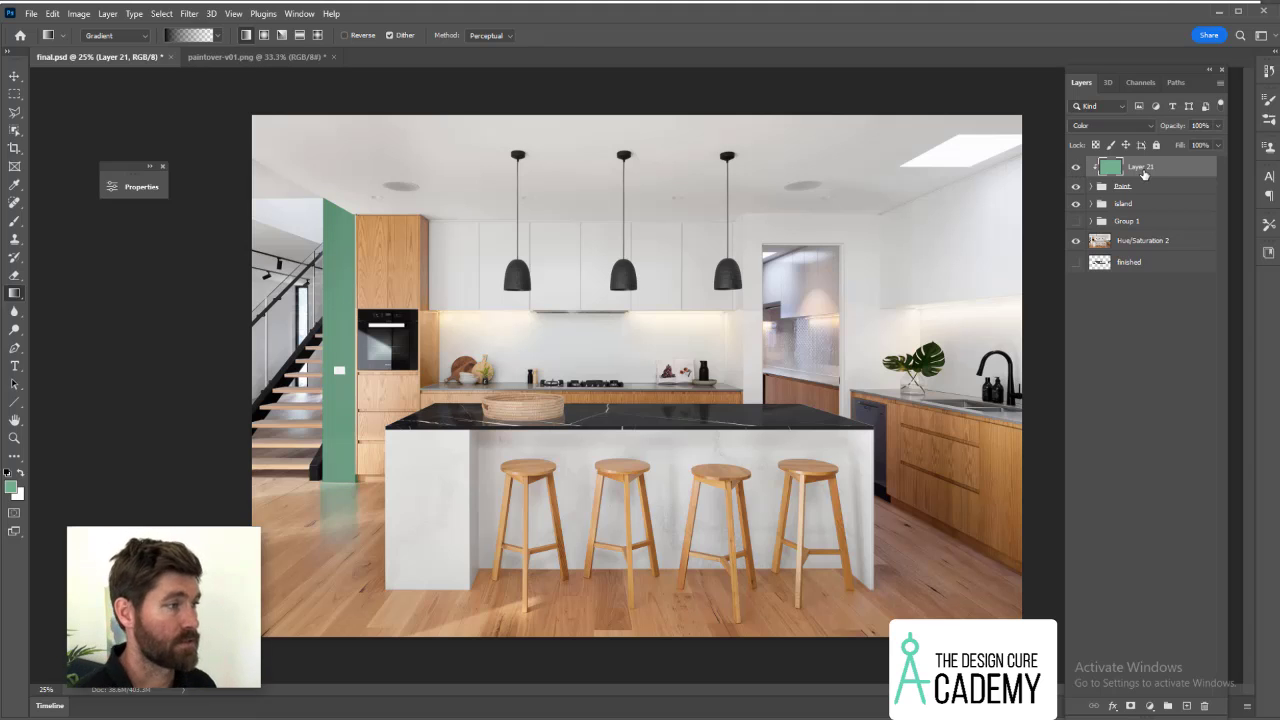
# Add a Color Balance adjustment above the green fill, shift its midtones to +49 green, and clip it to the Paint group.
pyautogui.click(1149, 706)
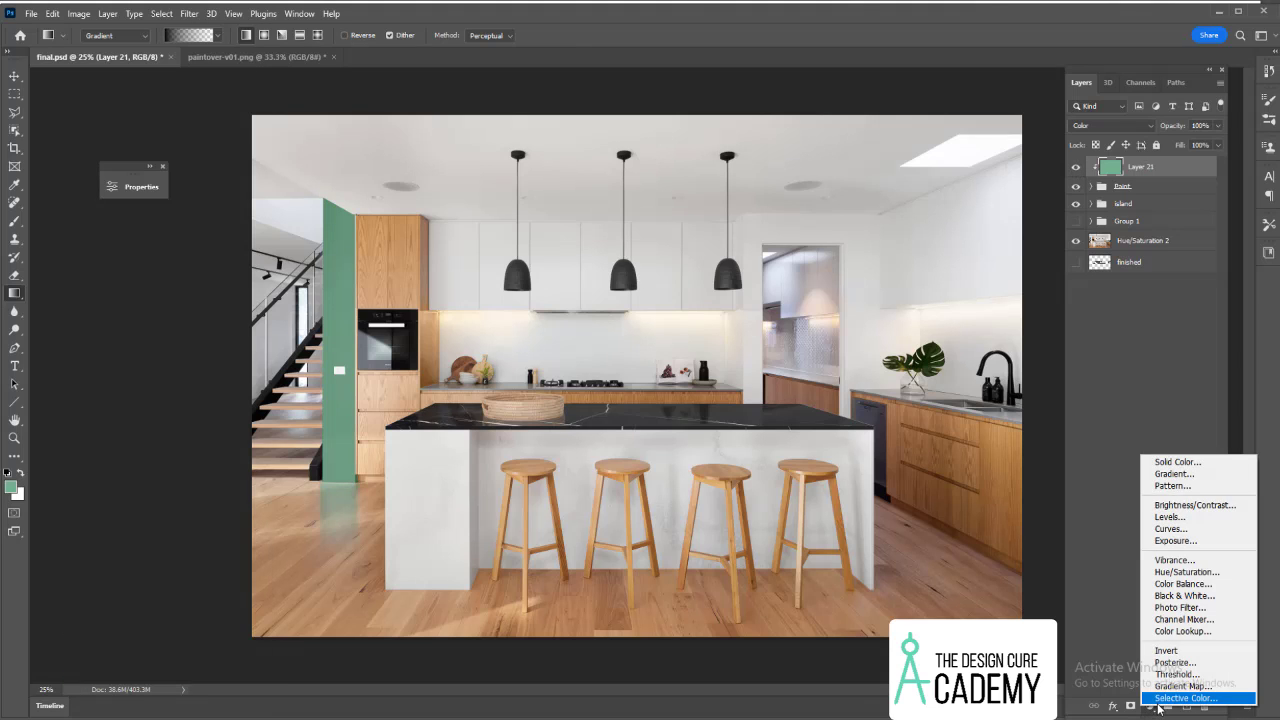
pyautogui.click(1184, 583)
pyautogui.moveTo(245, 186); pyautogui.dragTo(778, 197)
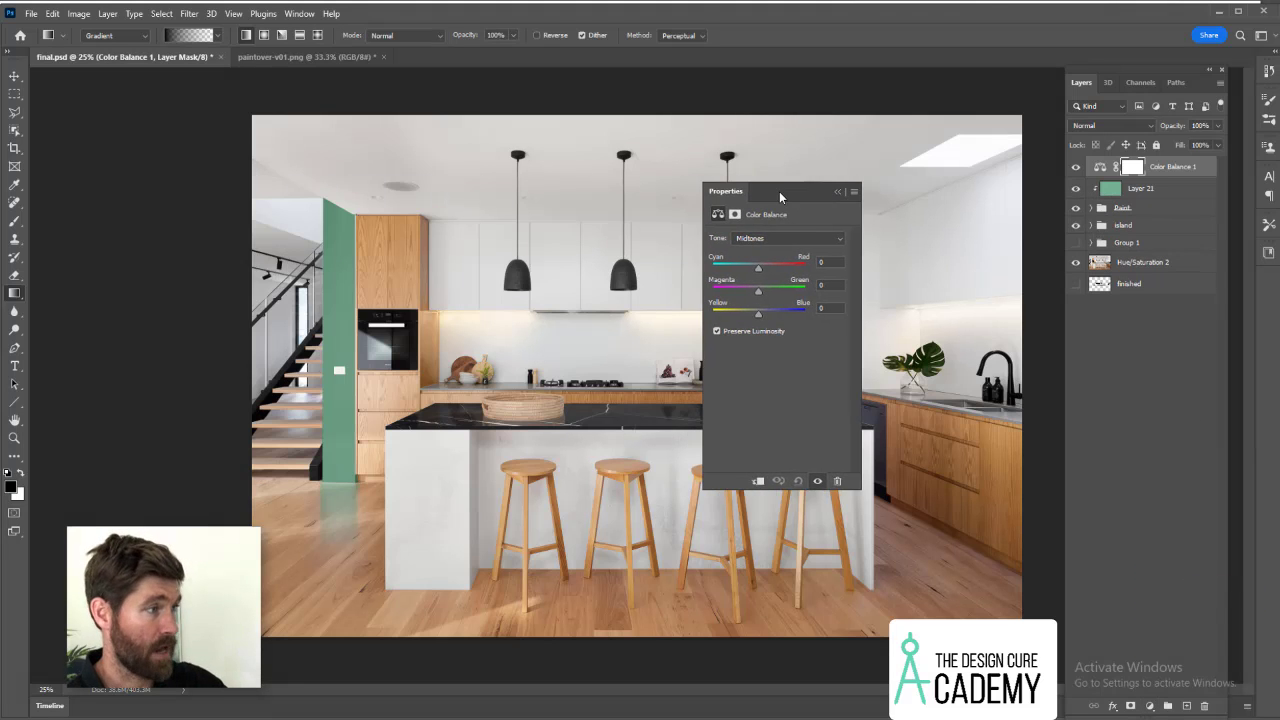
pyautogui.moveTo(758, 291); pyautogui.dragTo(781, 294)
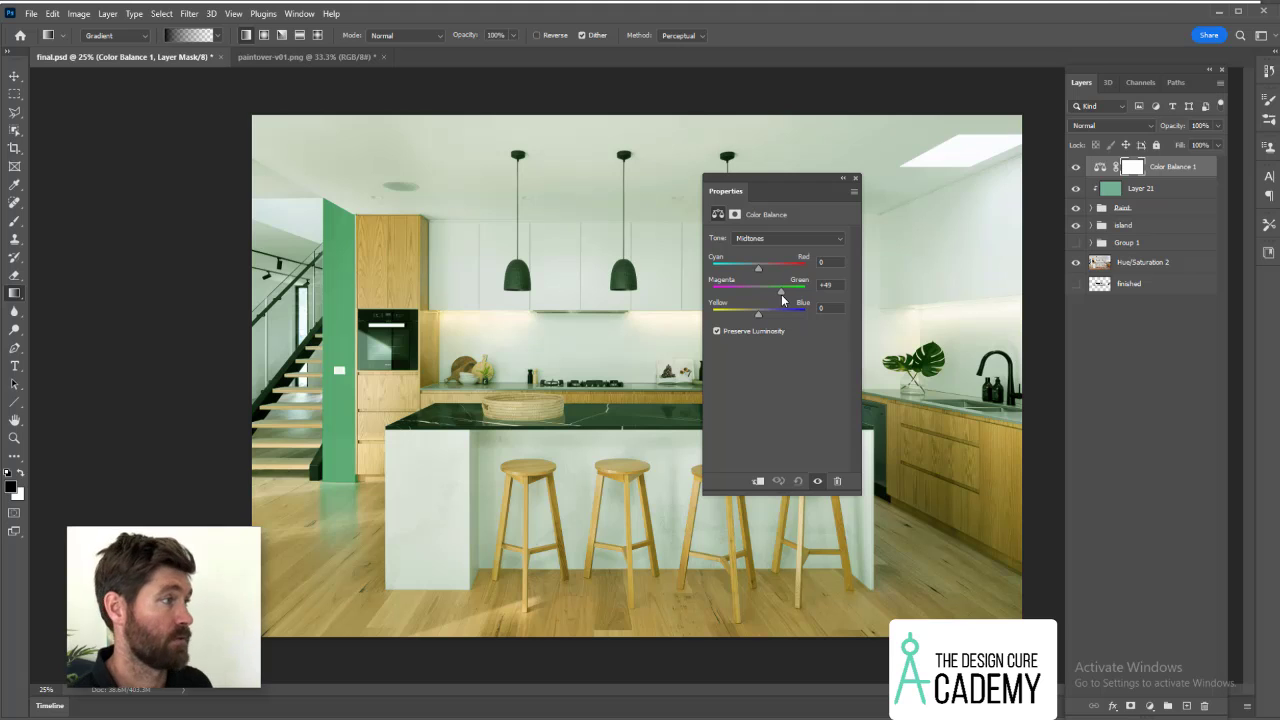
pyautogui.keyDown('alt'); pyautogui.click(1160, 172); pyautogui.keyUp('alt')
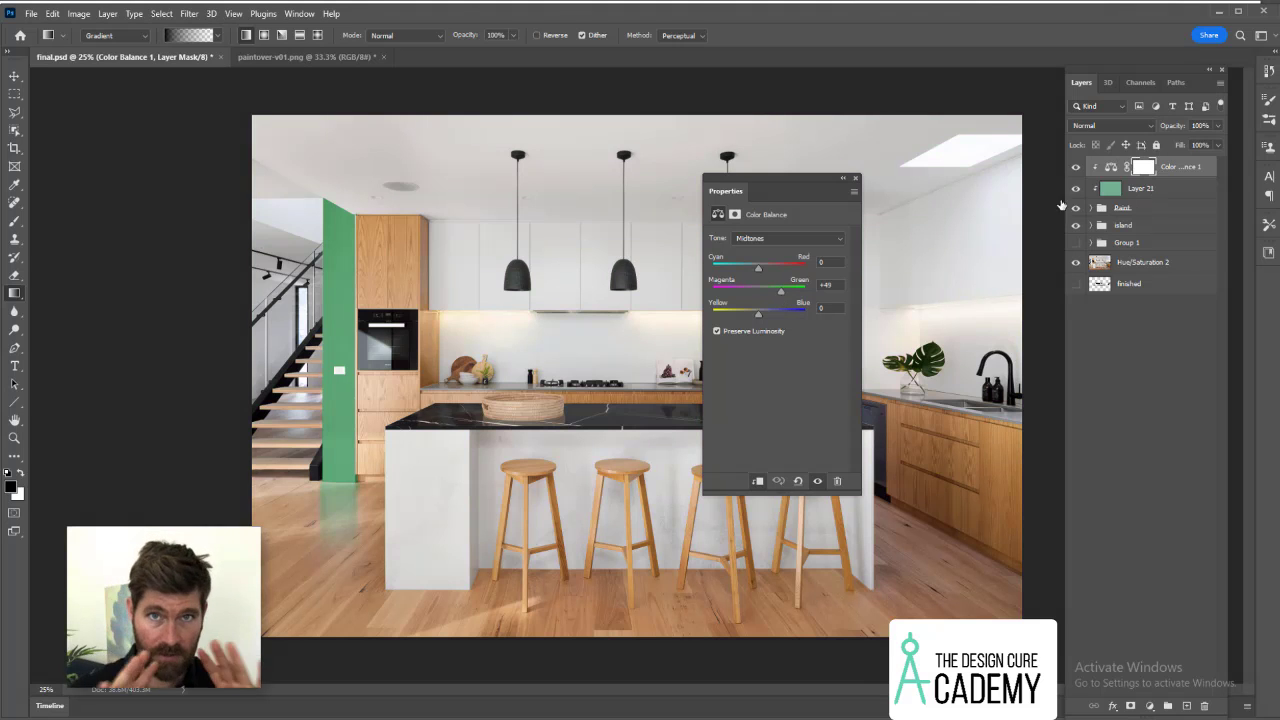
# Set the Color Balance midtones to +69 red, +64 green and +19 blue, and close the adjustment's properties.
pyautogui.moveTo(781, 292); pyautogui.dragTo(758, 292)
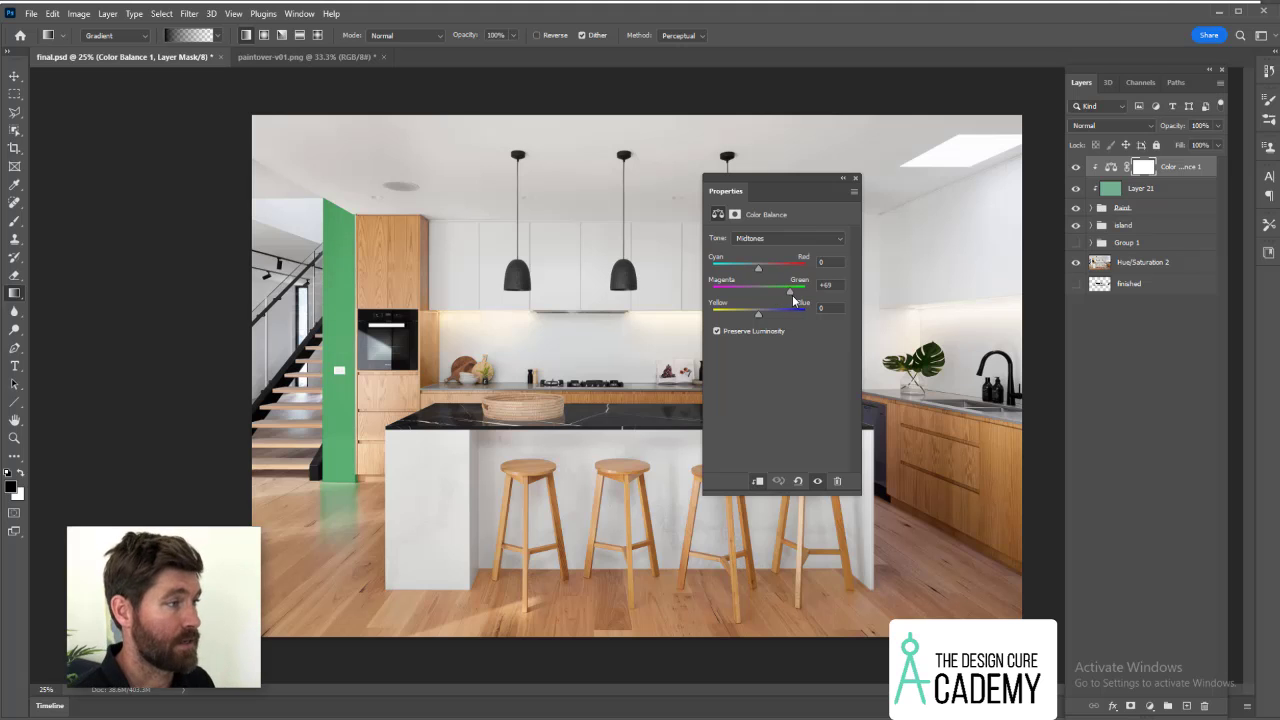
pyautogui.moveTo(792, 295)
pyautogui.mouseDown()
pyautogui.moveTo(766, 270)
pyautogui.moveTo(790, 276)
pyautogui.mouseUp()
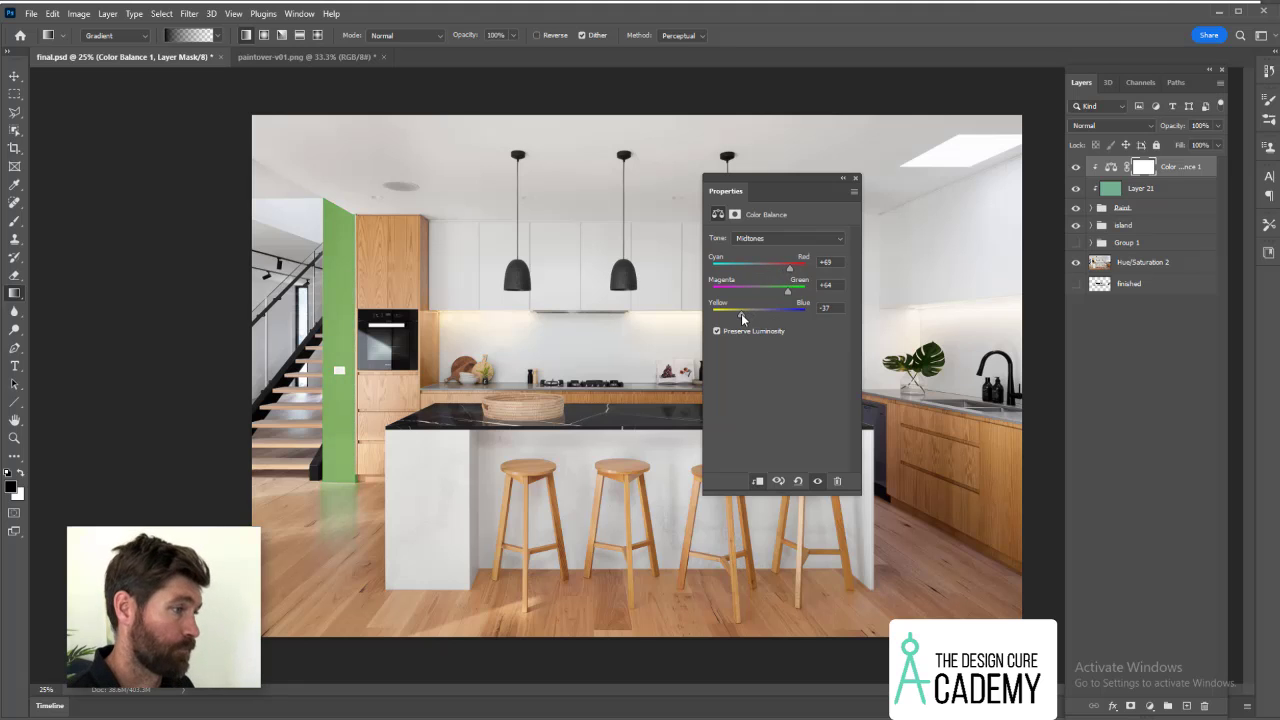
pyautogui.moveTo(741, 317); pyautogui.dragTo(767, 320)
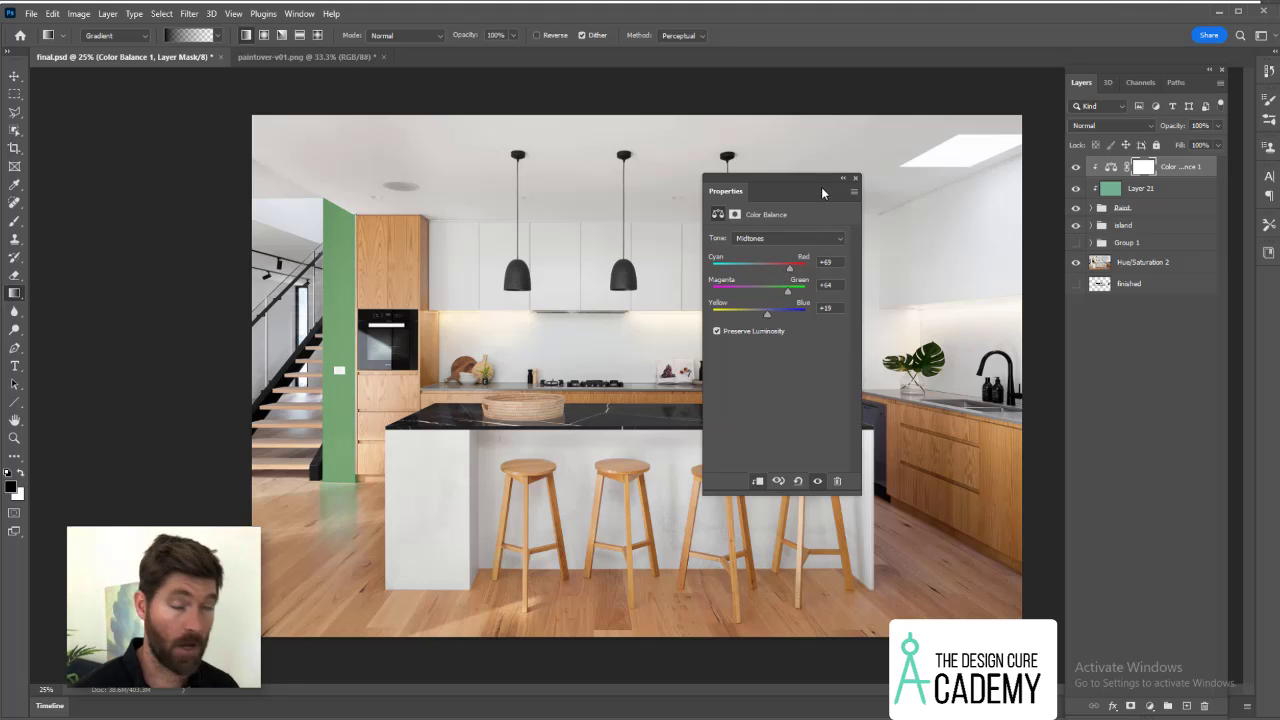
pyautogui.click(855, 178)
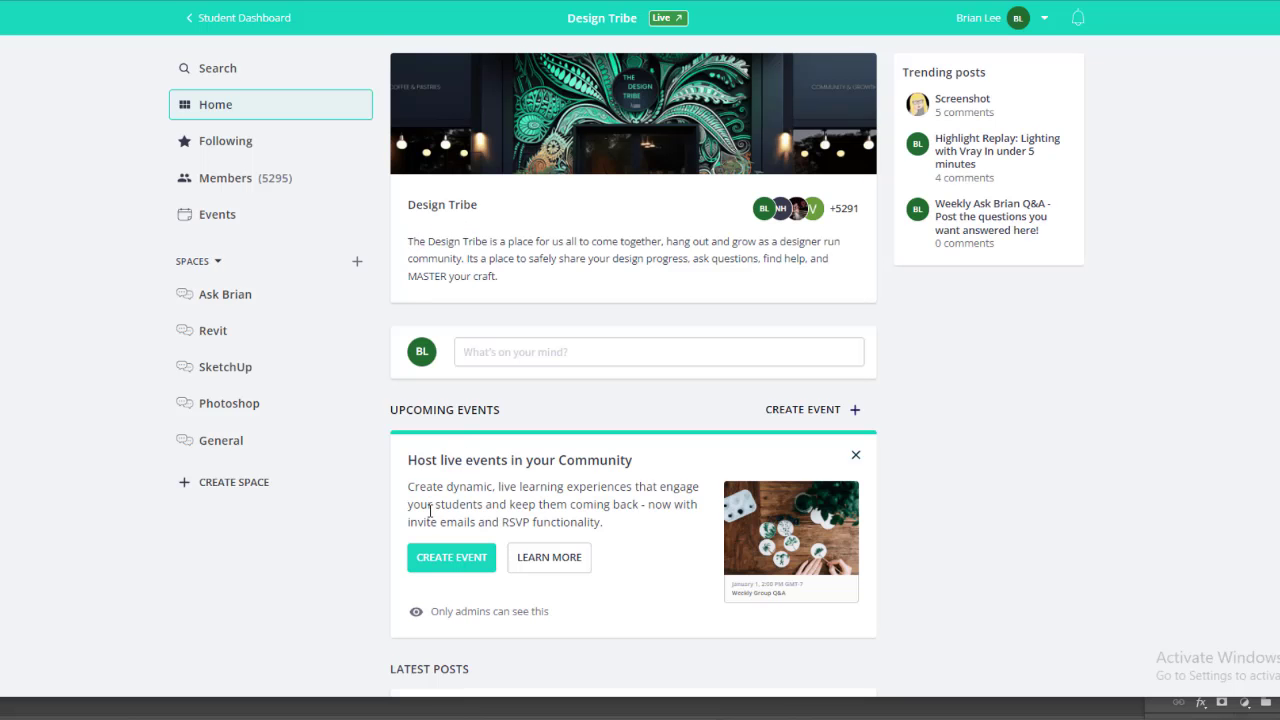
# Switch to the Design Tribe community and publish a post in the weekly Q&A space titled "What is the Best AI tool for Interior Designers?".
pyautogui.scroll(-9, 430, 512)
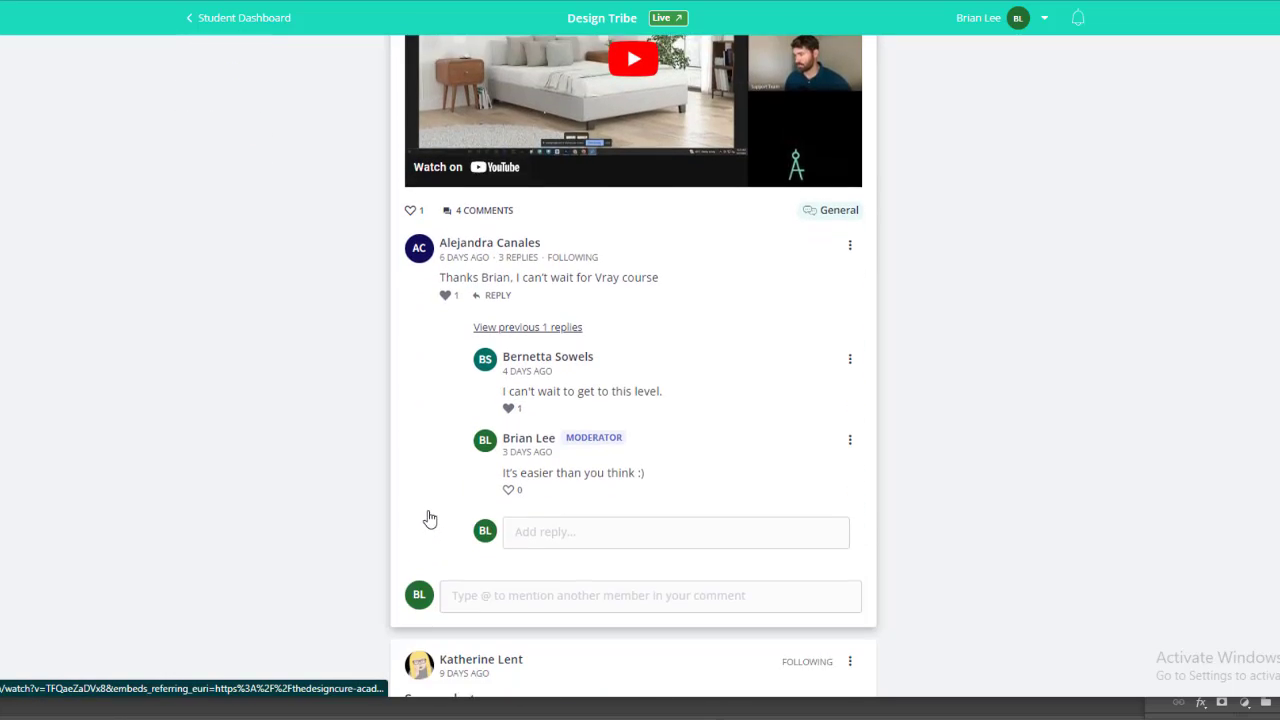
pyautogui.scroll(-3, 430, 515)
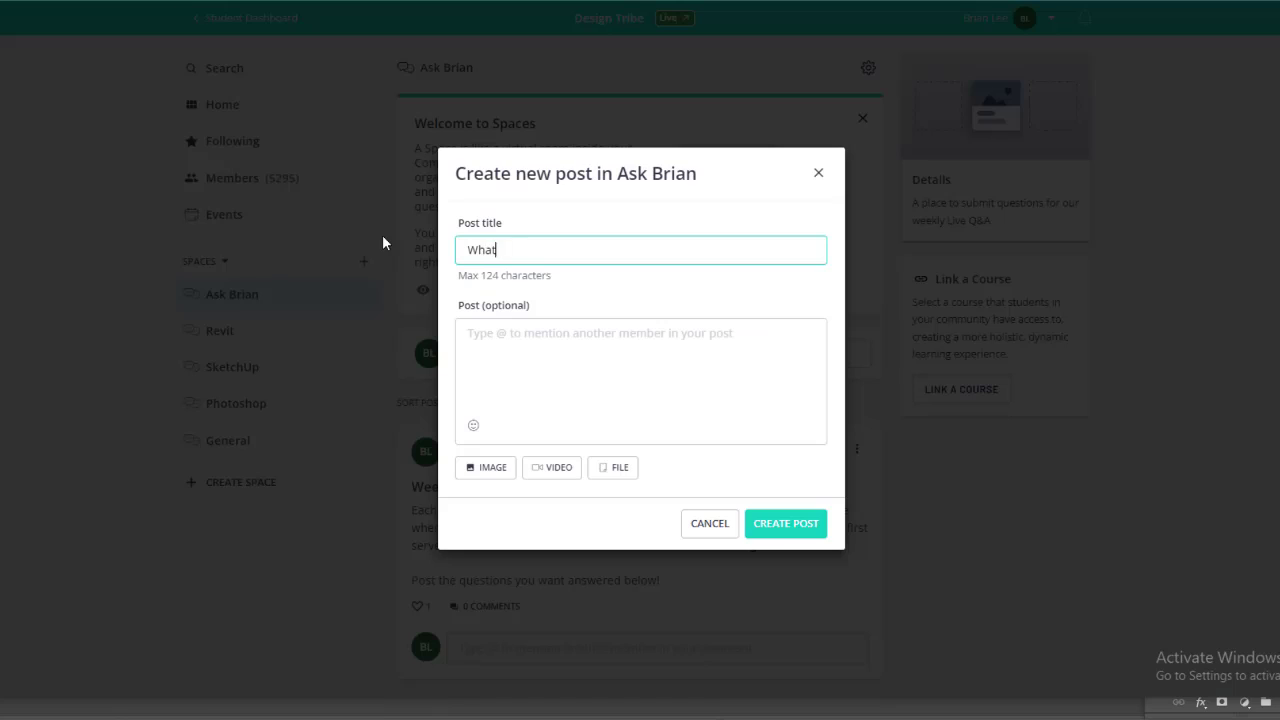
pyautogui.write('is the Best AI tool for Interio')
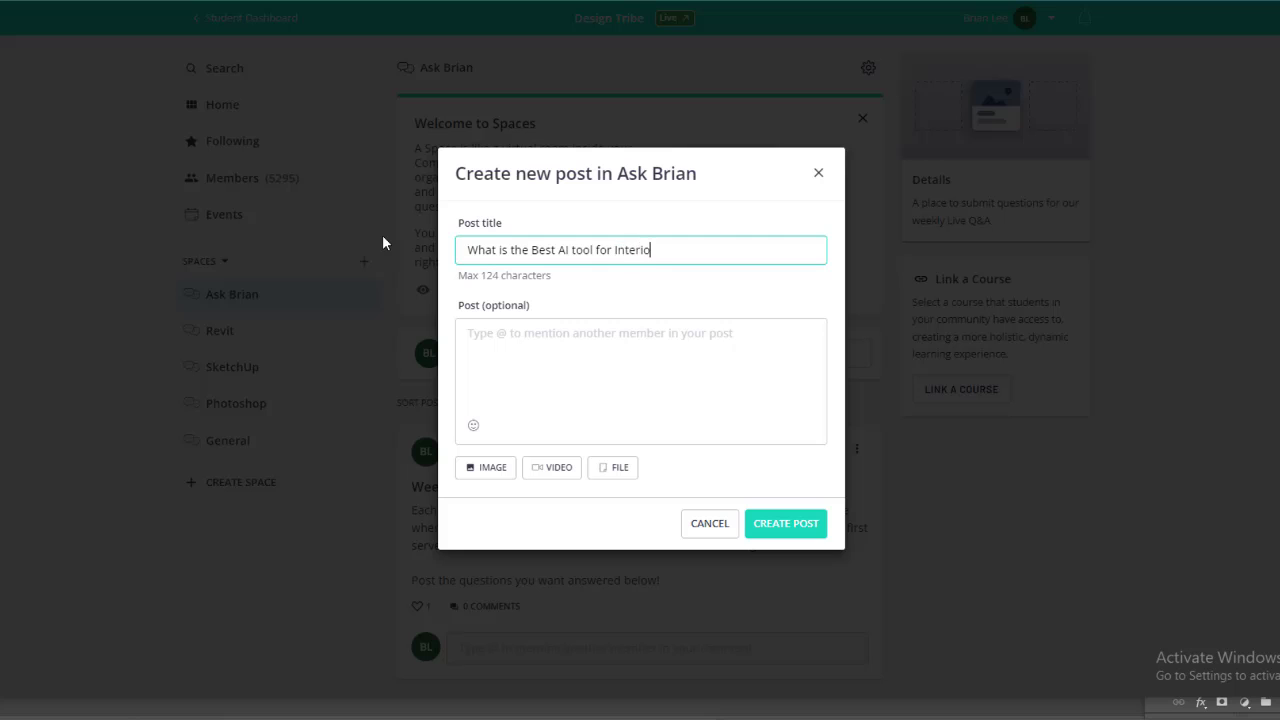
pyautogui.write('r Designers?')
pyautogui.click(807, 524)
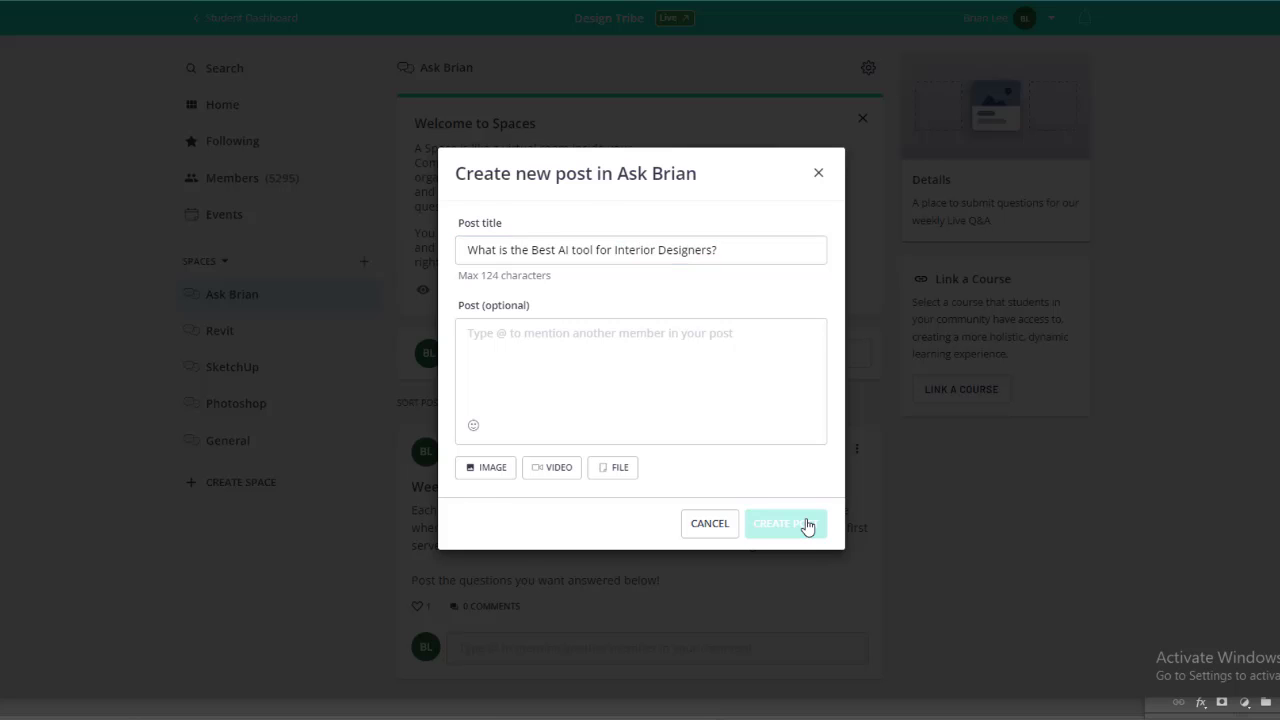